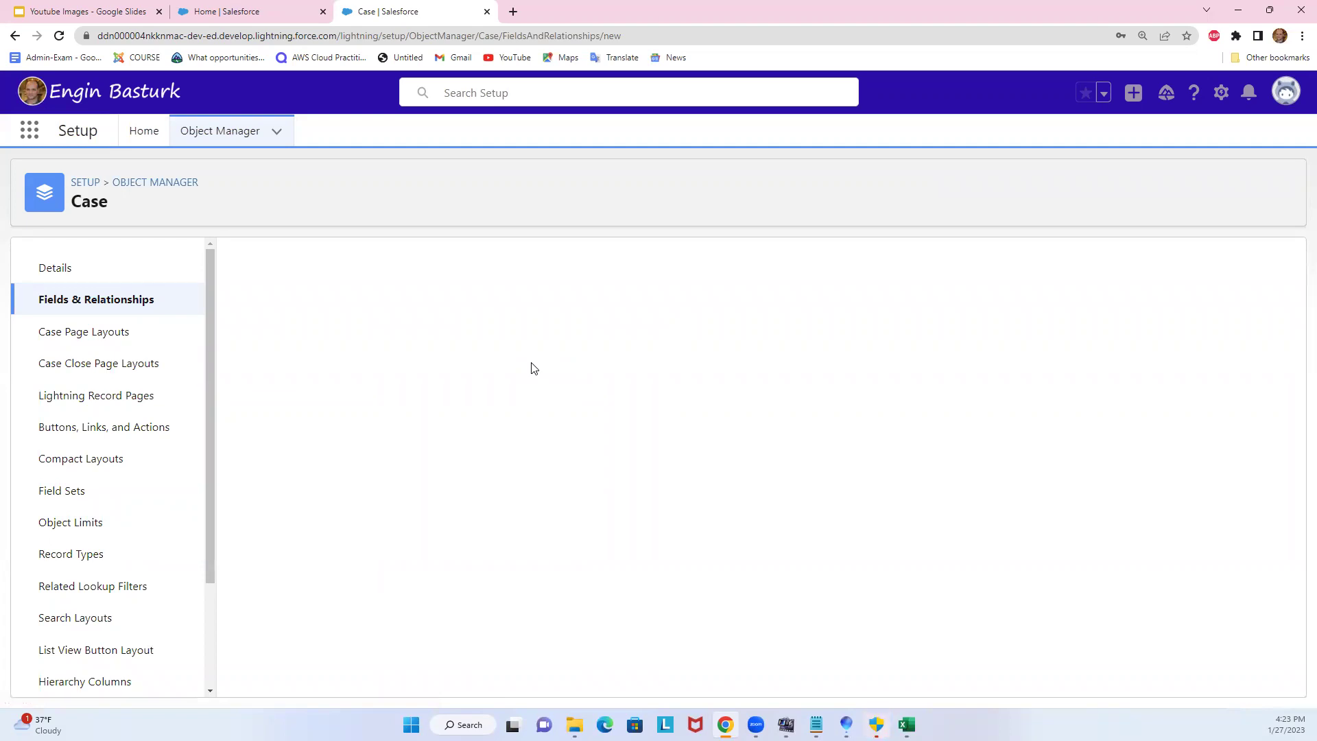
Choose Formula as the data type for the new custom field on the Case object and continue
scroll(539, 419, down, 2)
scroll(539, 423, down, 2)
click(270, 316)
scroll(1231, 624, down, 3)
click(1222, 678)
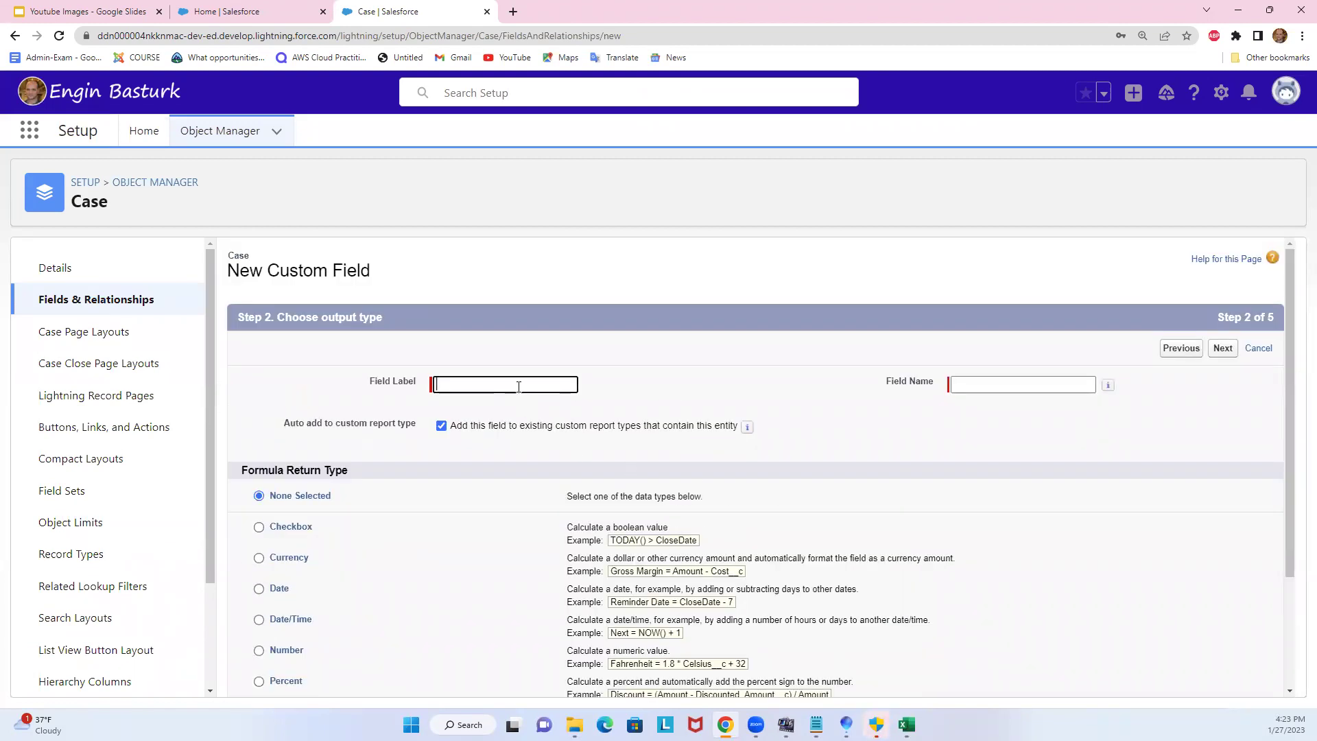
Label the formula field Due Day, set its return type to Text, and proceed to the formula entry
text(Due Daty)
click(675, 379)
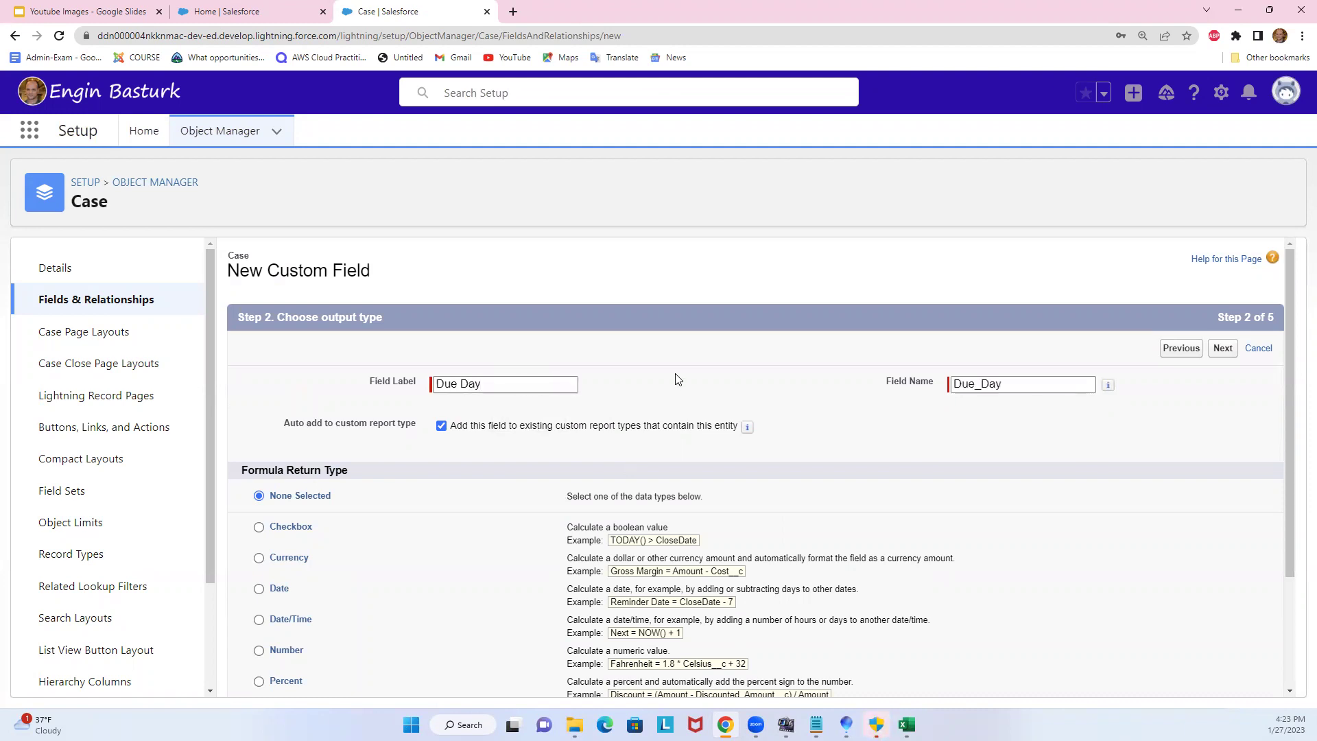
scroll(622, 415, down, 2)
scroll(377, 538, down, 1)
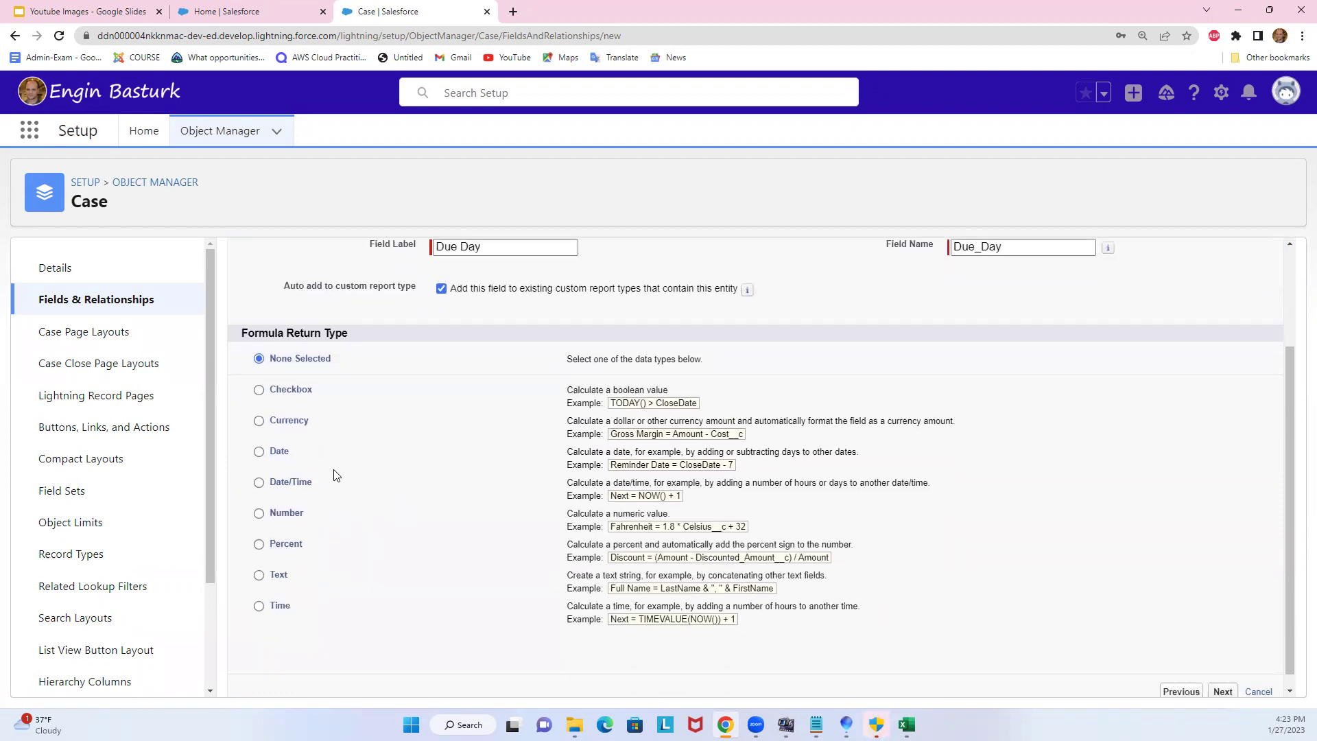
click(259, 574)
click(1225, 691)
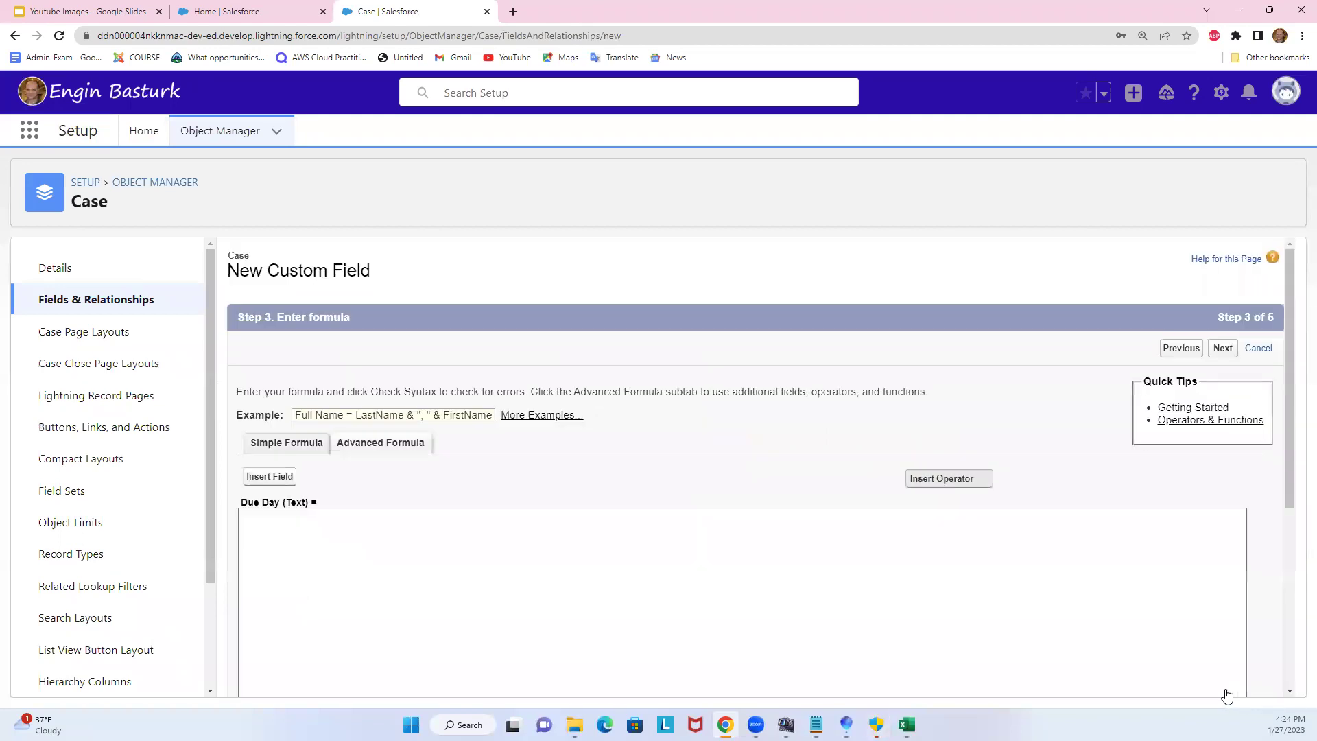
Insert the IF function into the empty Advanced Formula editor for Due Day
scroll(640, 560, down, 1)
scroll(639, 562, down, 1)
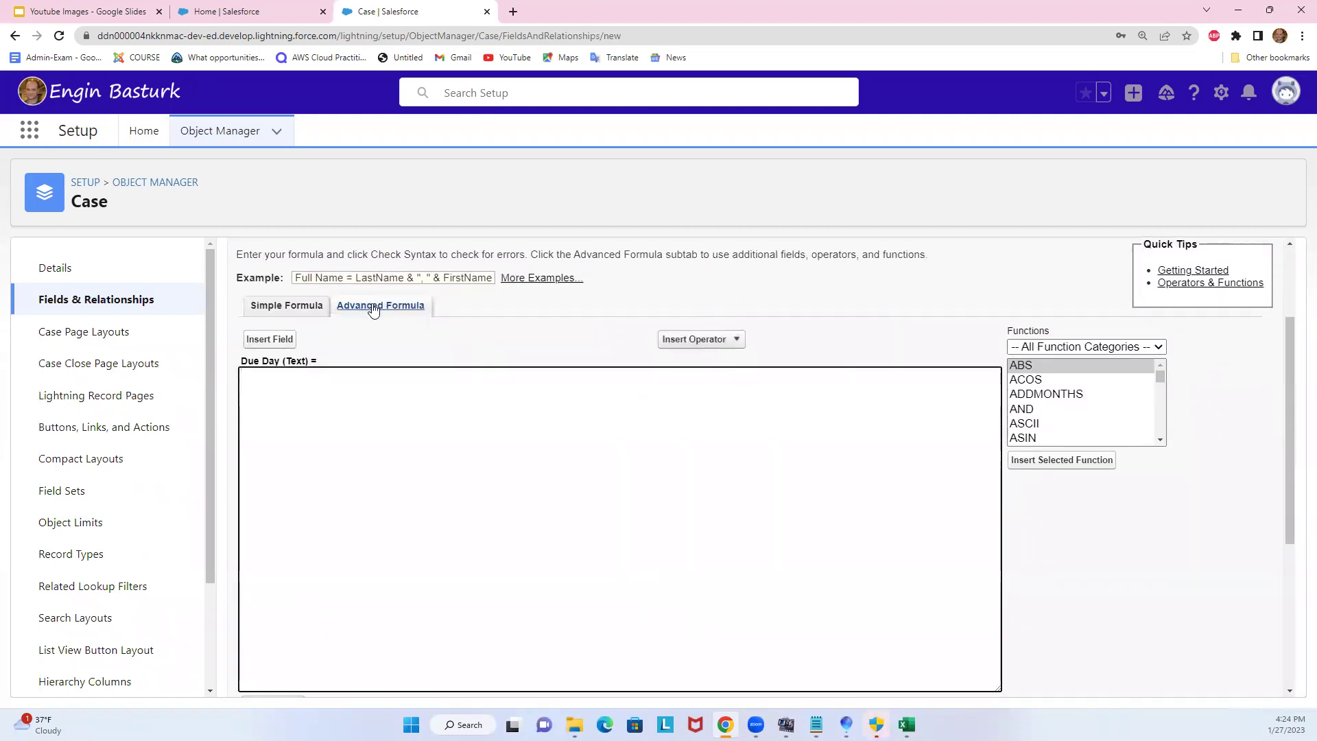
click(397, 308)
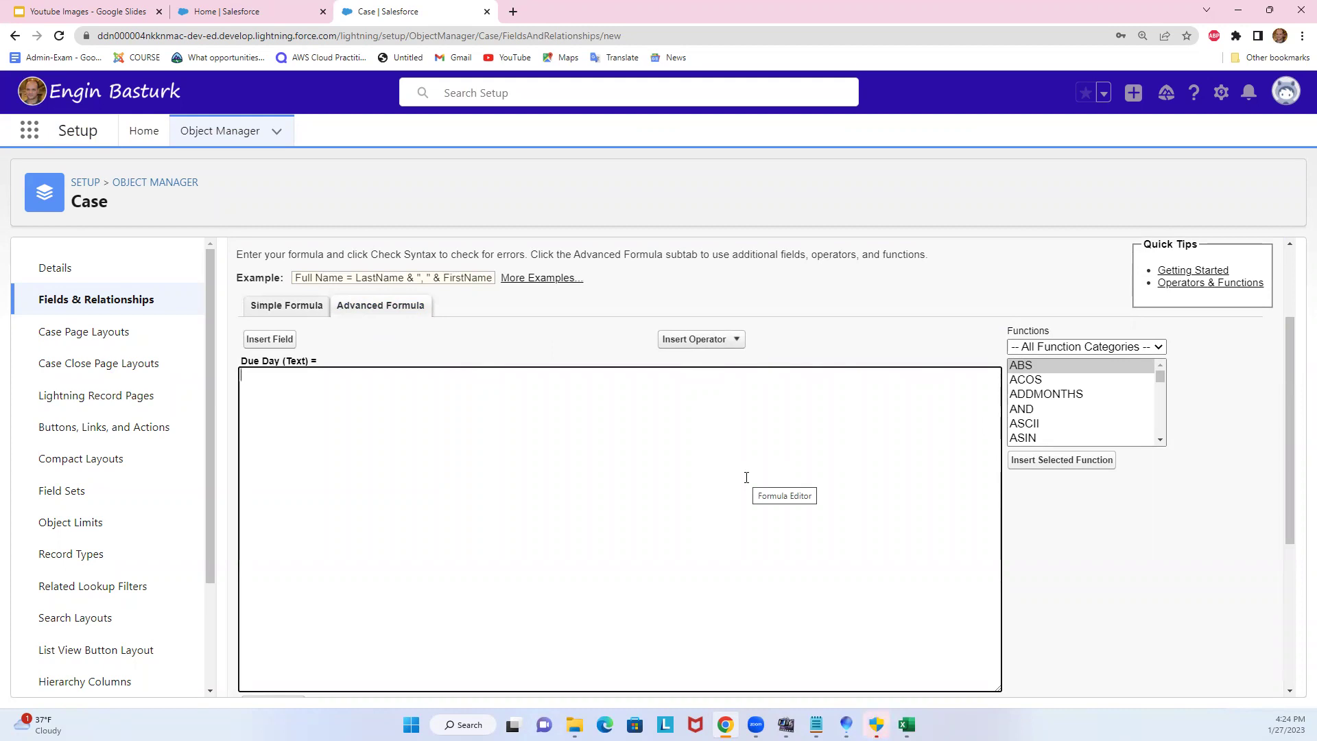
click(1052, 396)
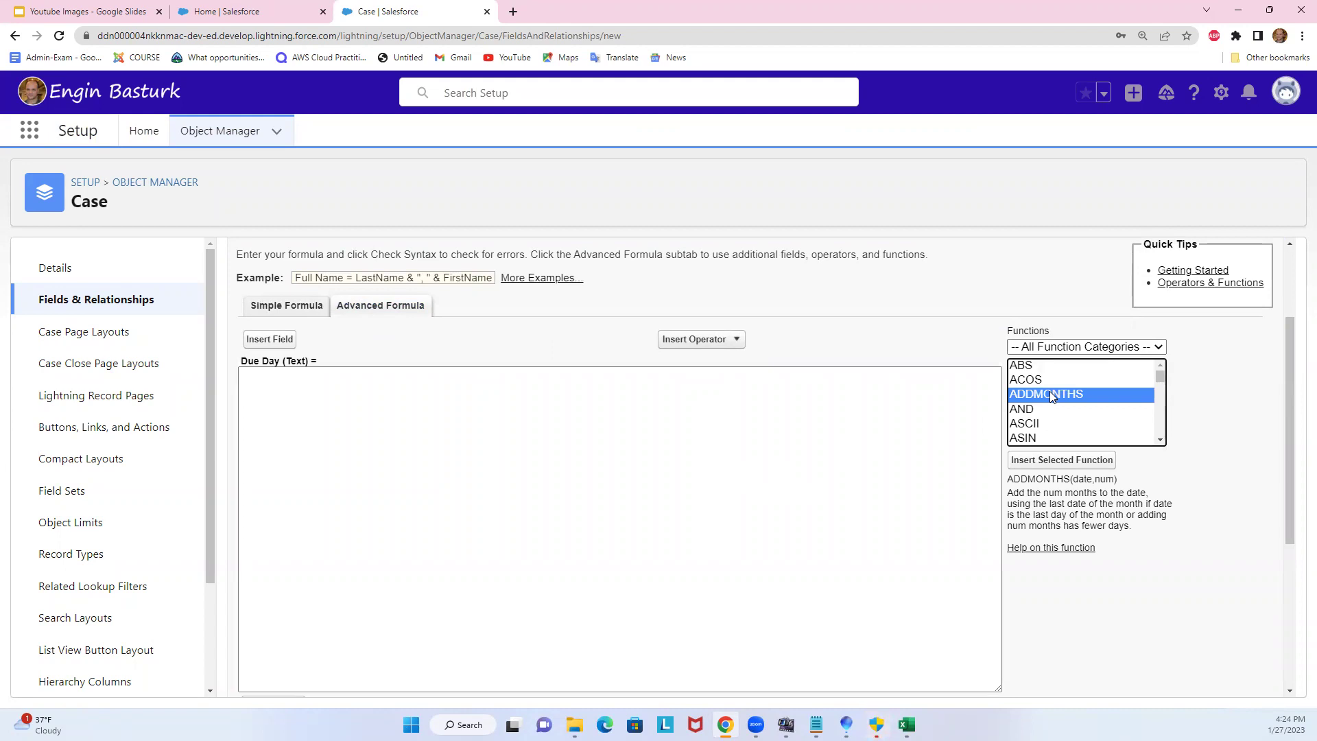
key(i)
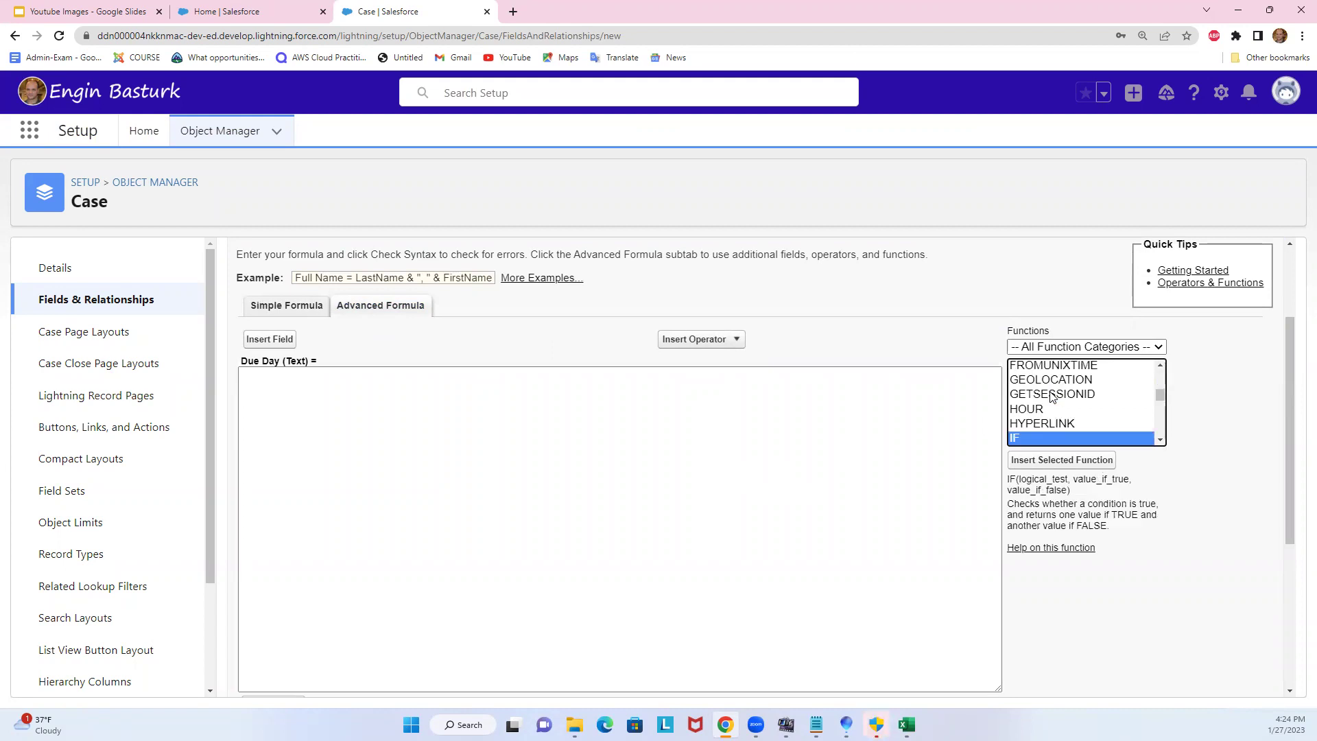
scroll(1040, 417, down, 2)
scroll(1039, 420, up, 2)
scroll(1022, 426, down, 1)
double_click(1022, 429)
click(1018, 415)
triple_click(561, 403)
key(BackSpace)
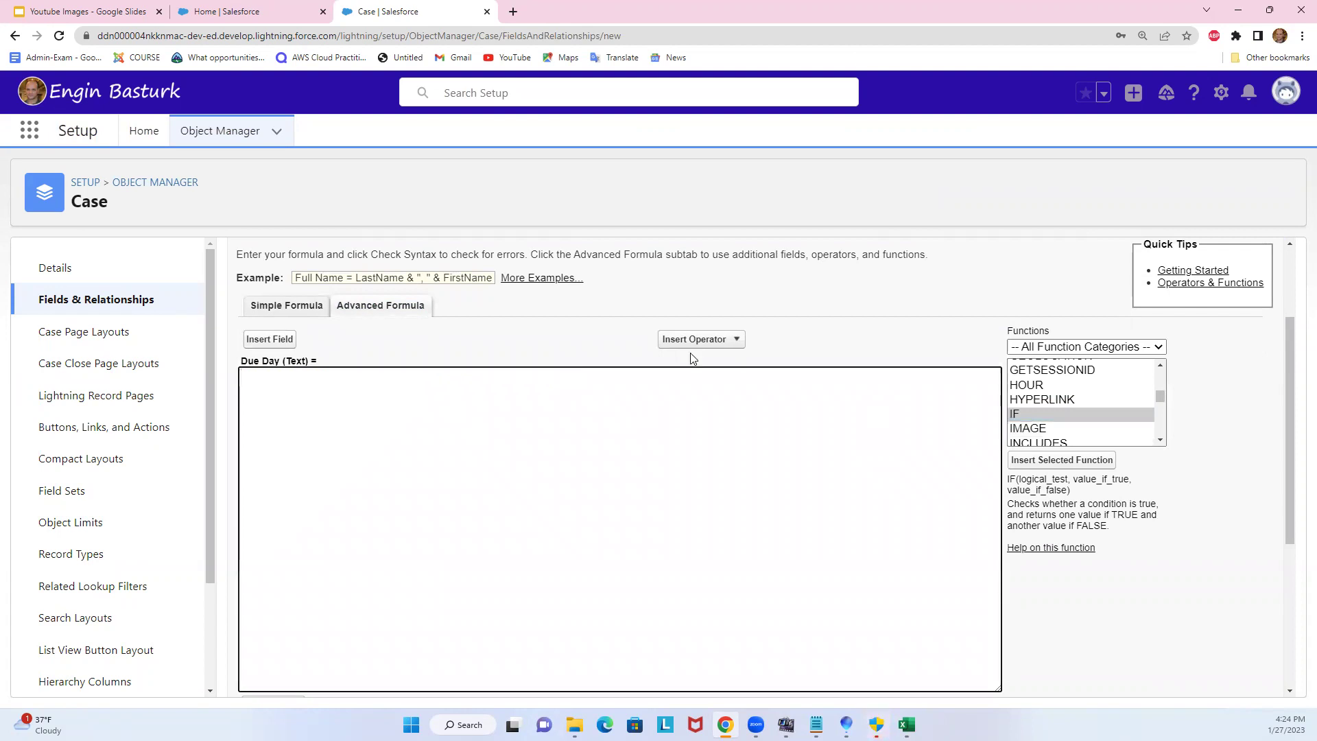
double_click(1015, 413)
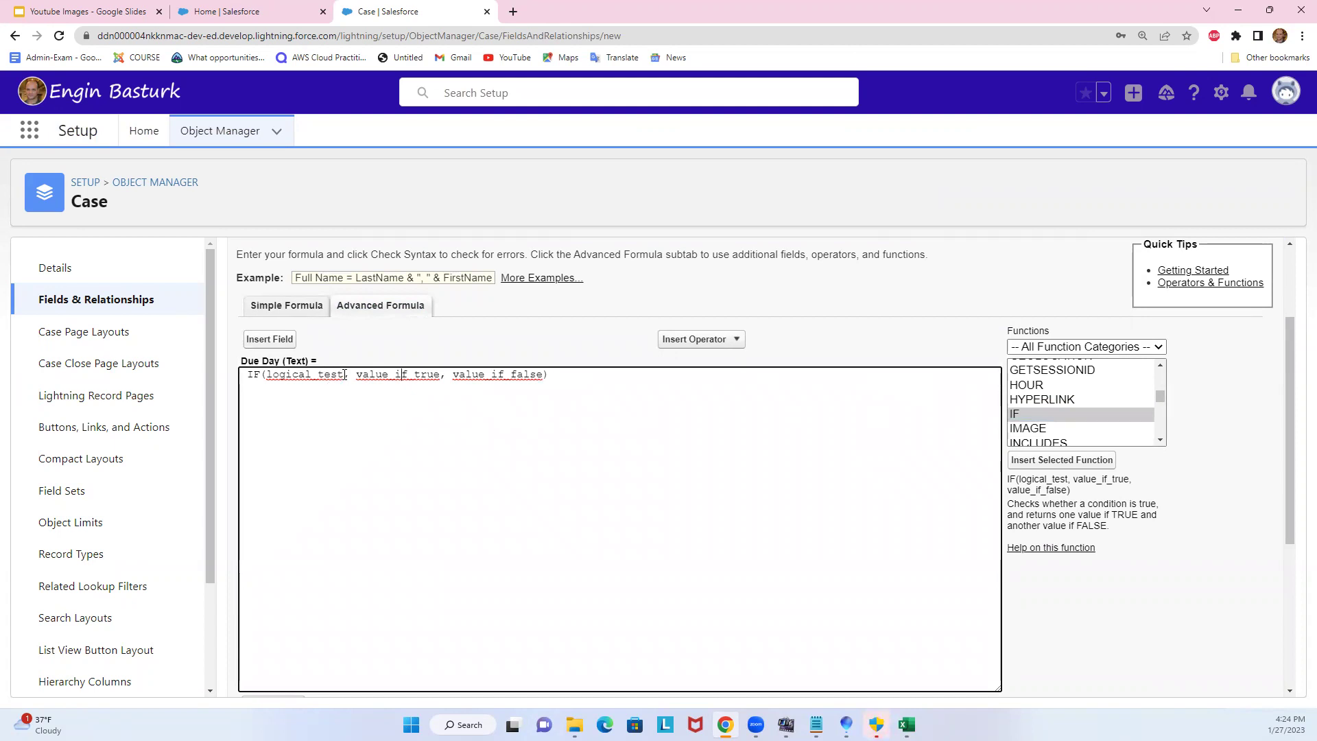
Replace the value_if_true placeholder of the IF function with "SUNDAY" in double quotes
drag(344, 375, 267, 376)
click(326, 376)
double_click(325, 376)
click(393, 376)
double_click(395, 376)
click(416, 375)
click(415, 375)
double_click(416, 374)
key(BackSpace)
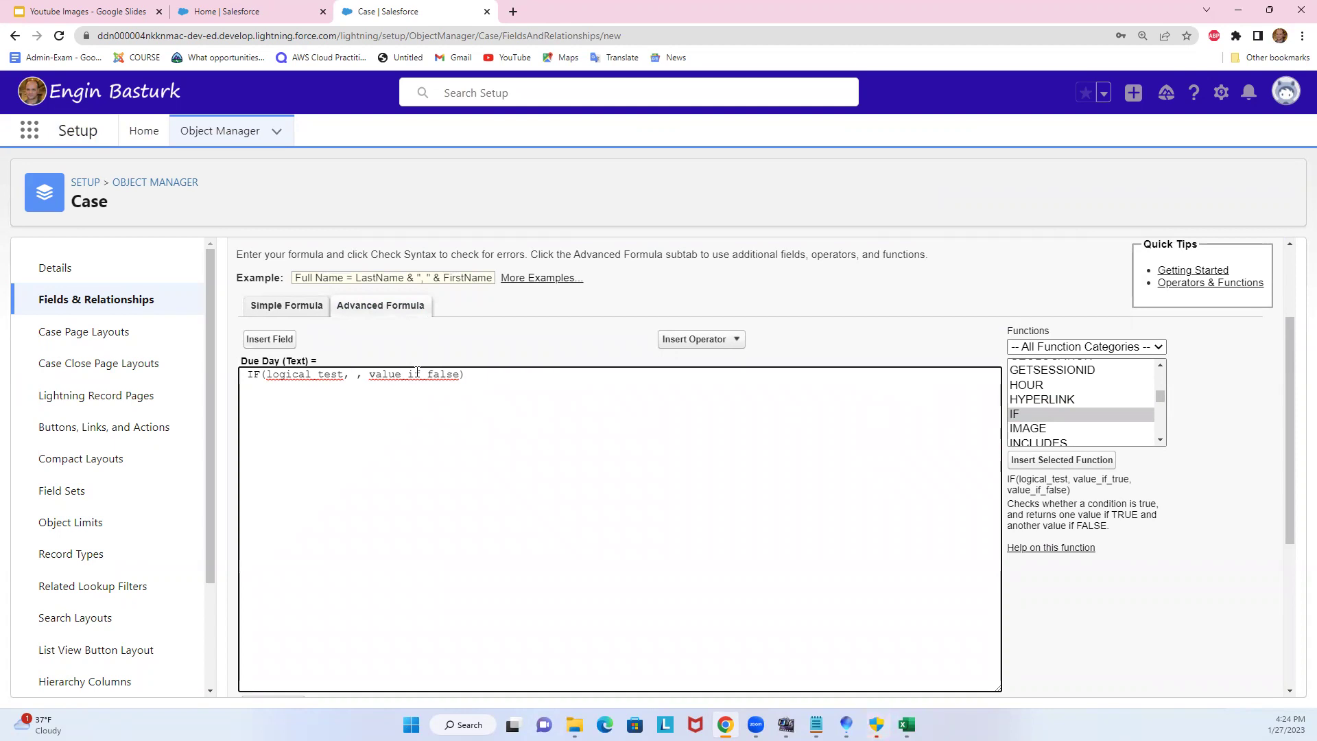
text(")
text(SUNDAY)
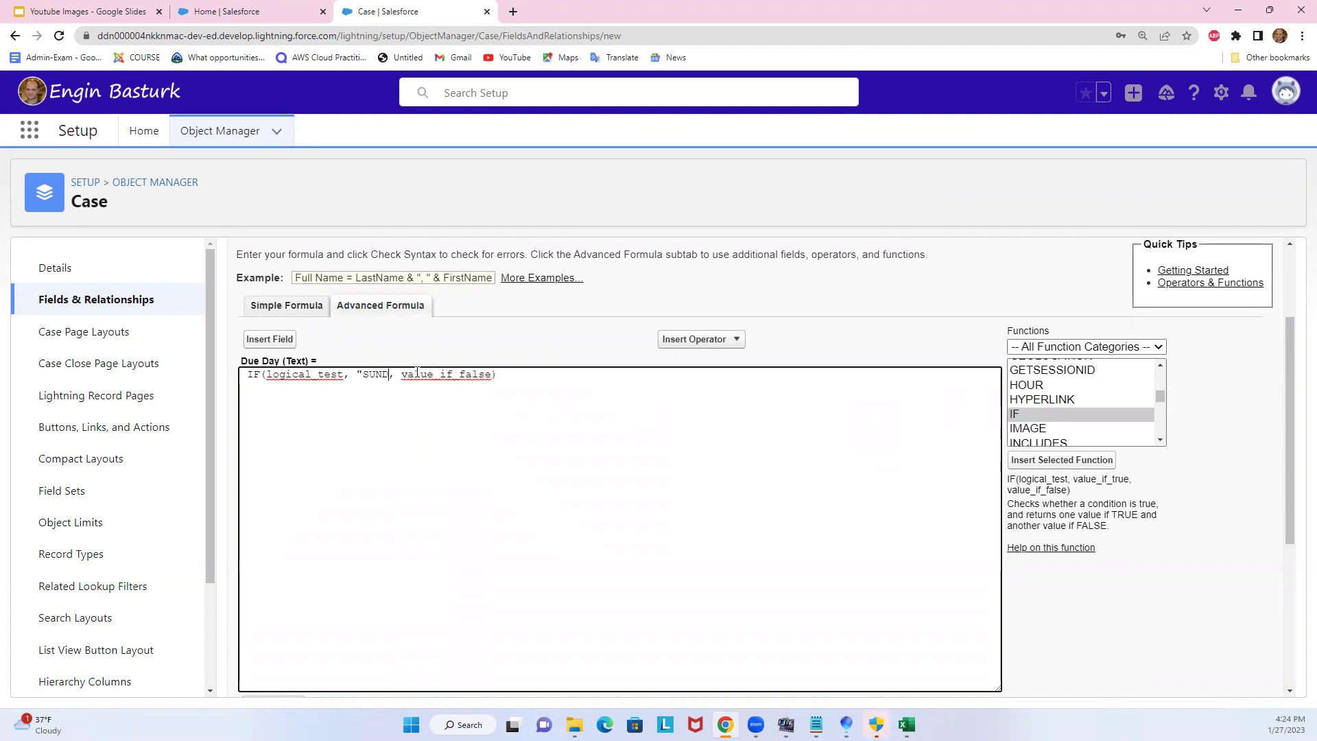
text(")
Replace the logical_test placeholder with the WEEKDAY function and clear its date argument
double_click(322, 377)
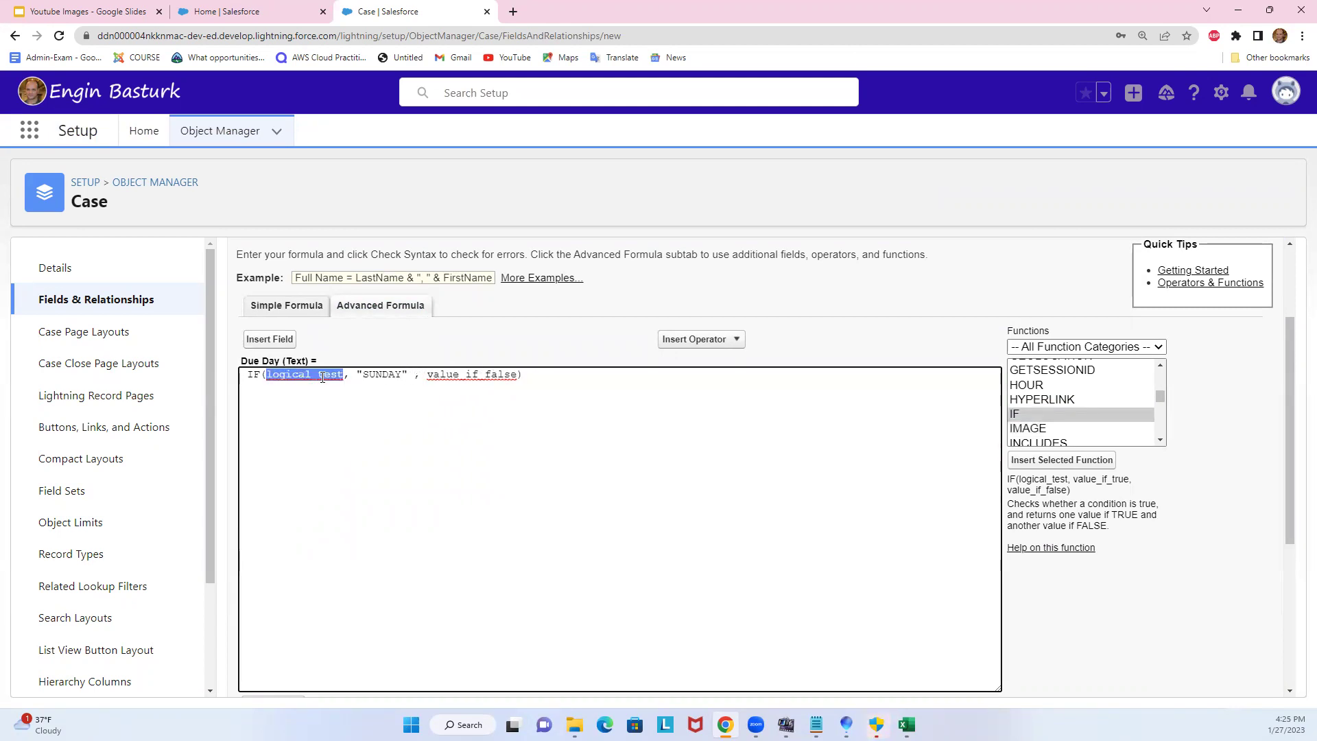
key(BackSpace)
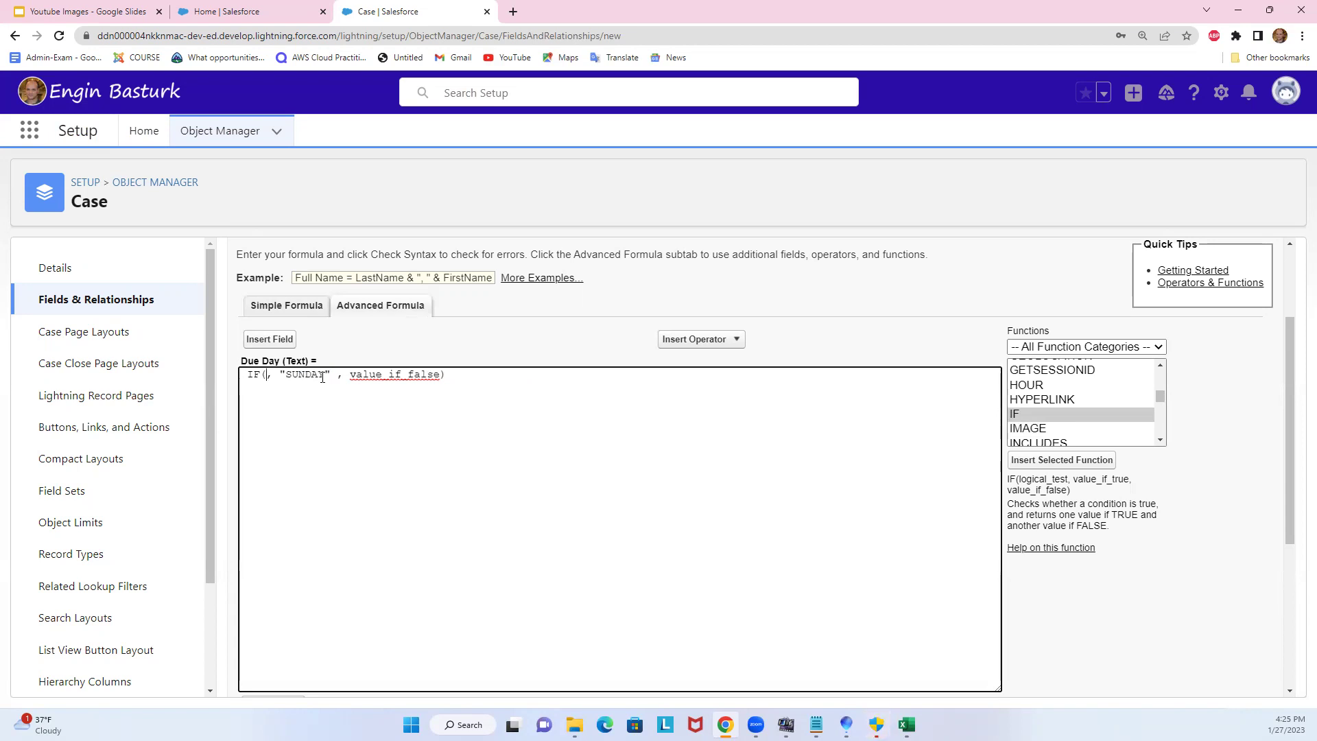
click(1044, 399)
key(w)
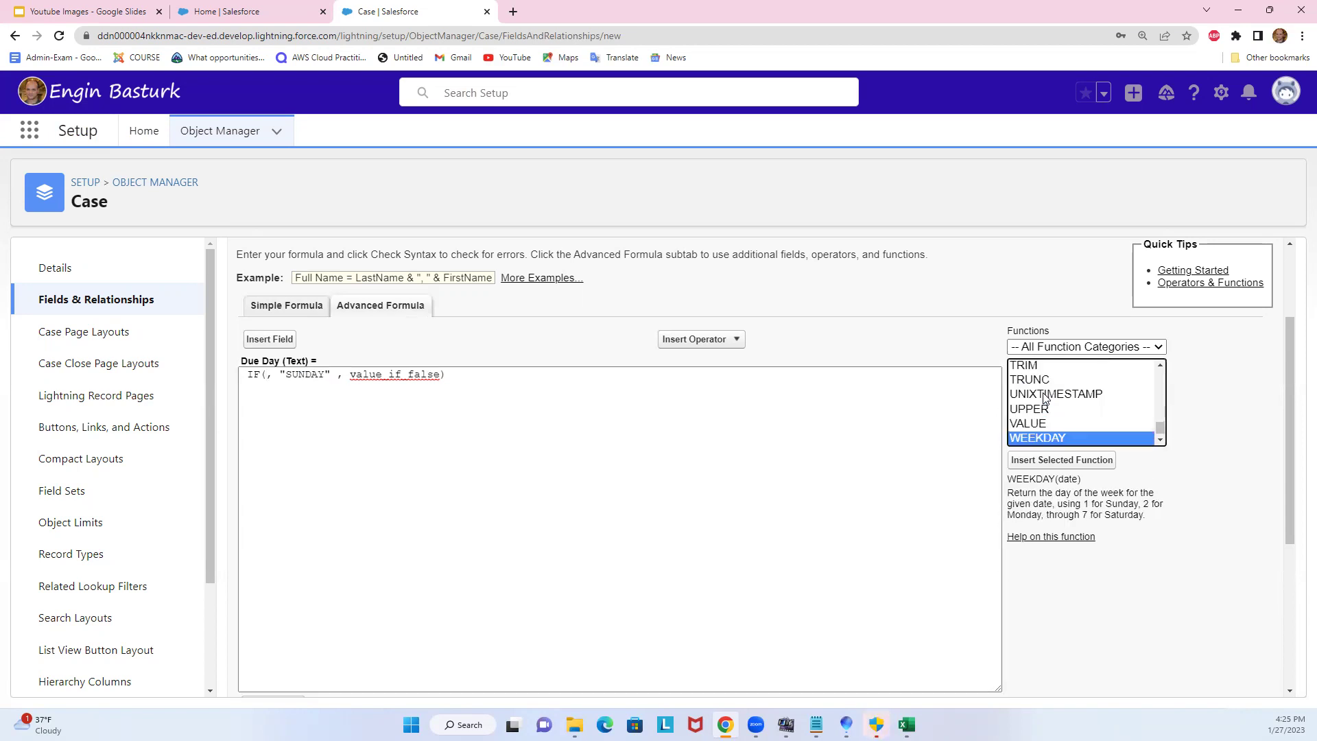
double_click(1048, 438)
double_click(333, 374)
key(BackSpace)
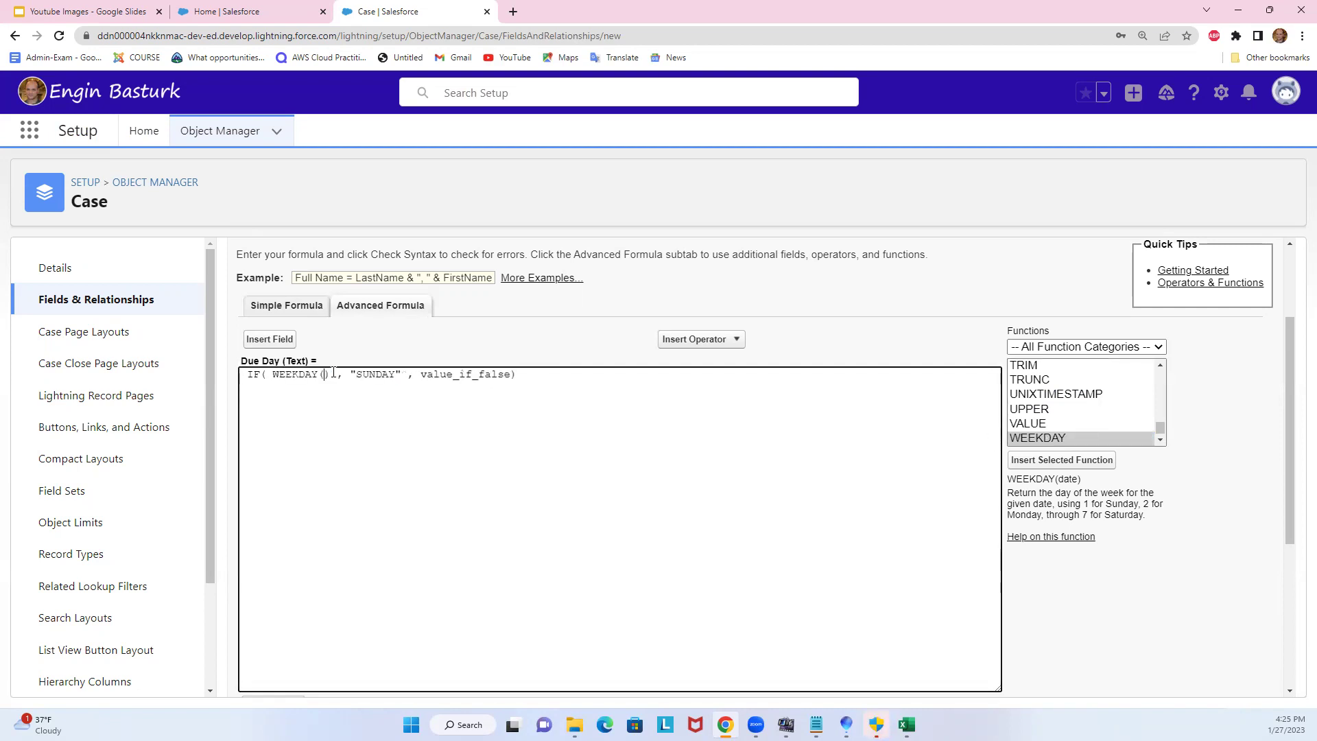
Insert the Case field Date/Time Closed (ClosedDate) as the WEEKDAY argument and compare the function with =1
click(261, 337)
click(618, 419)
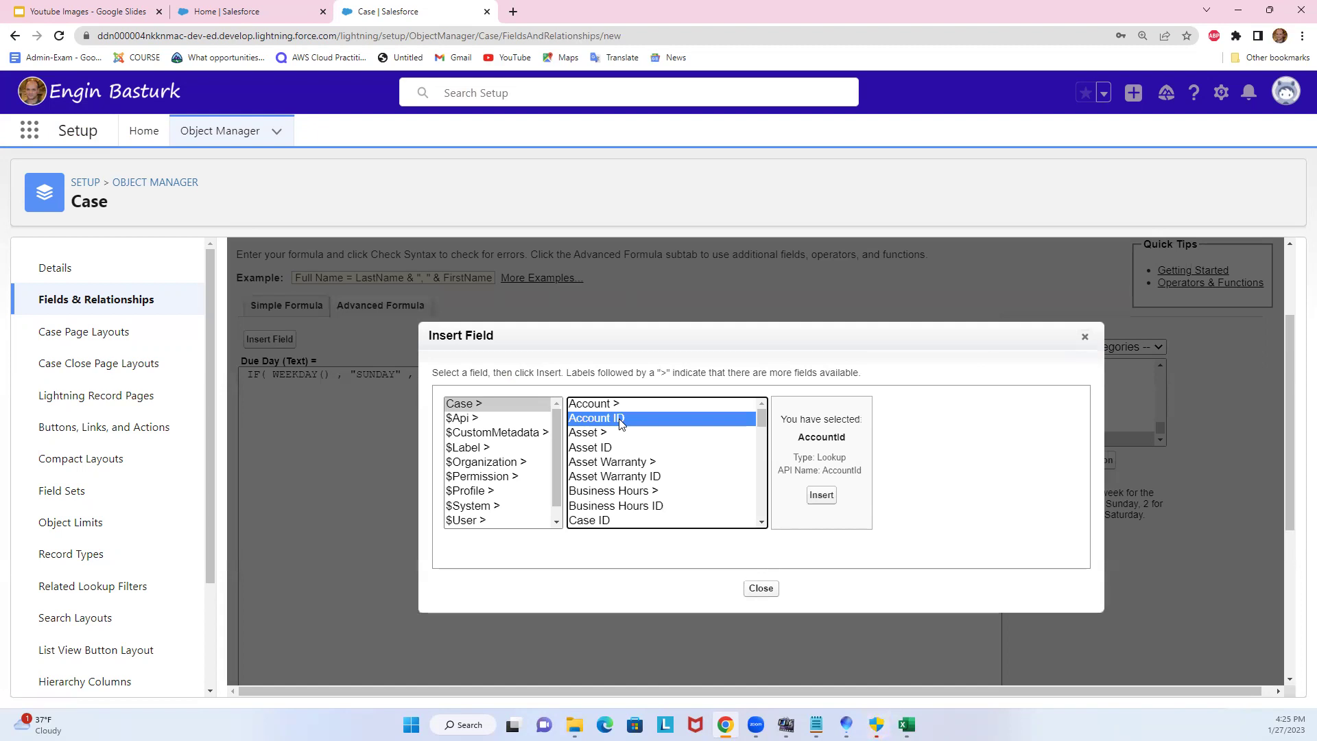
key(Down)
key(Down)
key(Down)
key(Down)
key(Down)
key(Down)
key(Down)
key(Down)
key(Down)
key(Down)
key(Down)
key(Down)
key(Down)
key(Down)
key(Down)
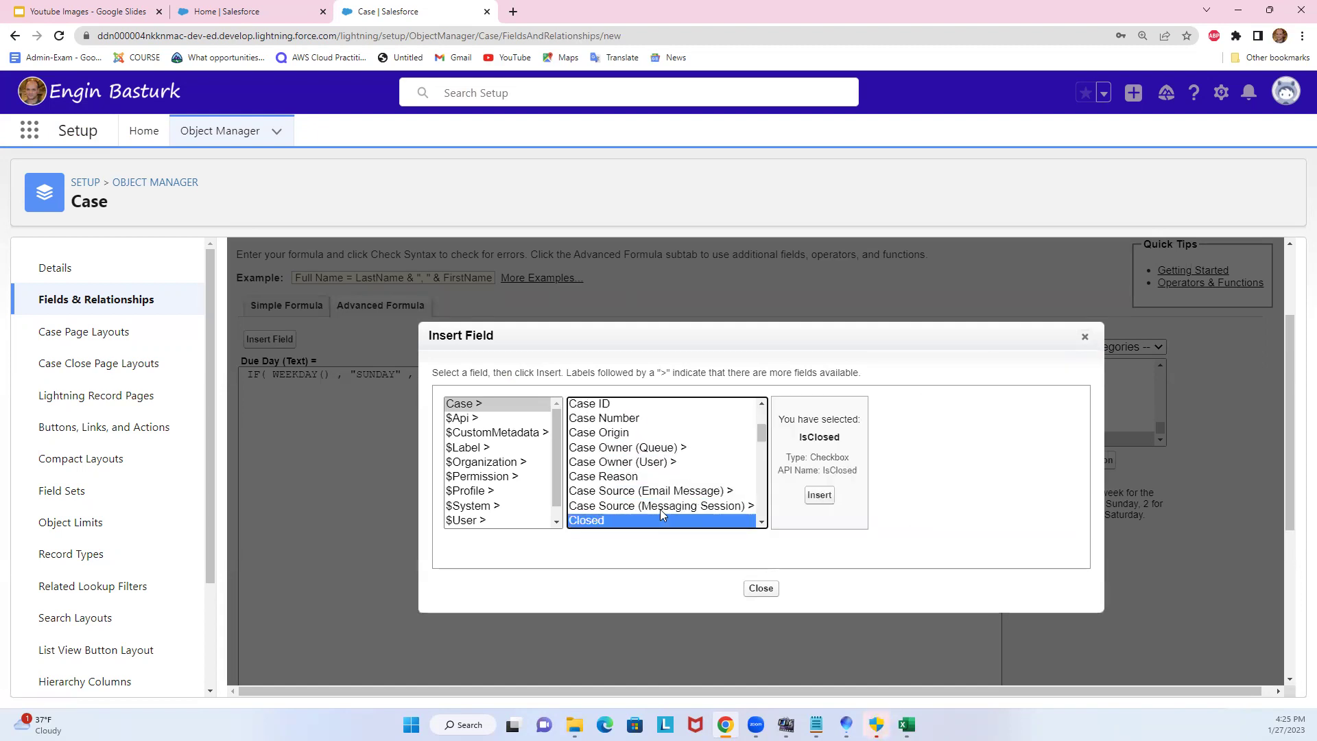
key(Down)
scroll(605, 474, down, 2)
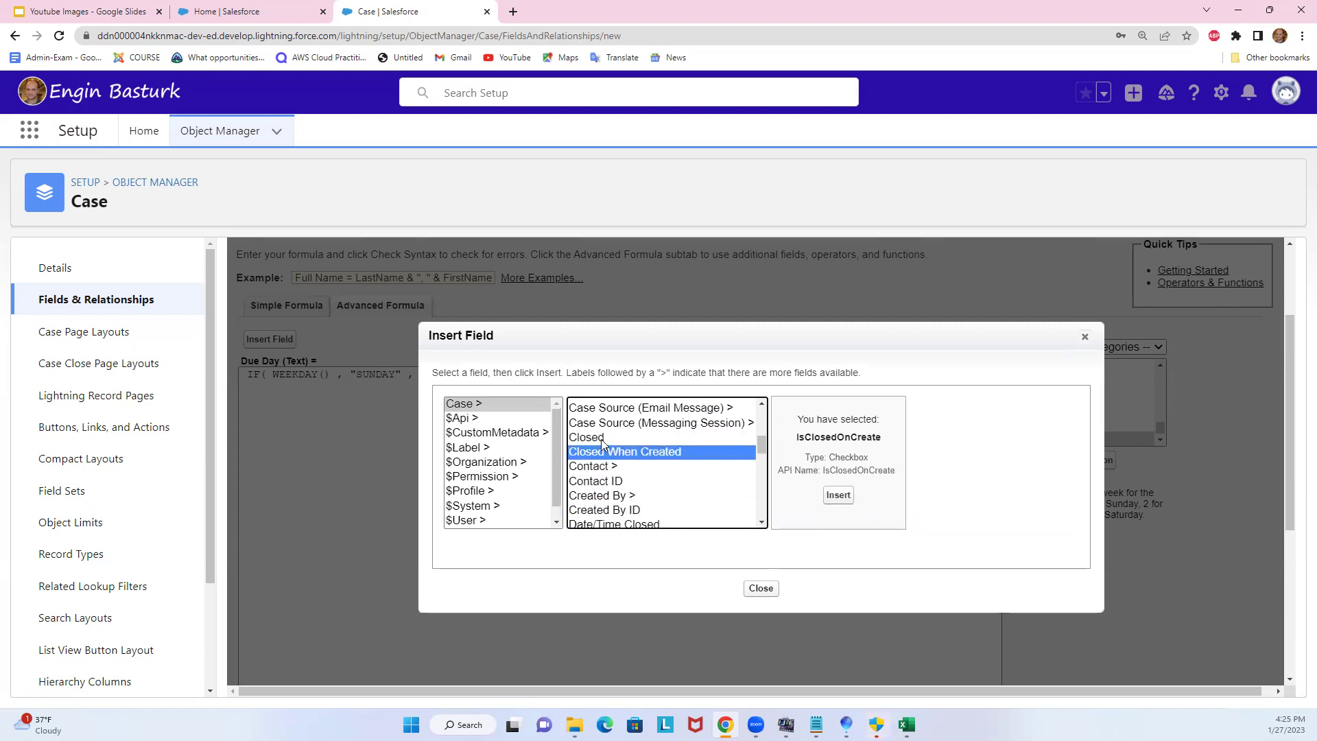
click(599, 439)
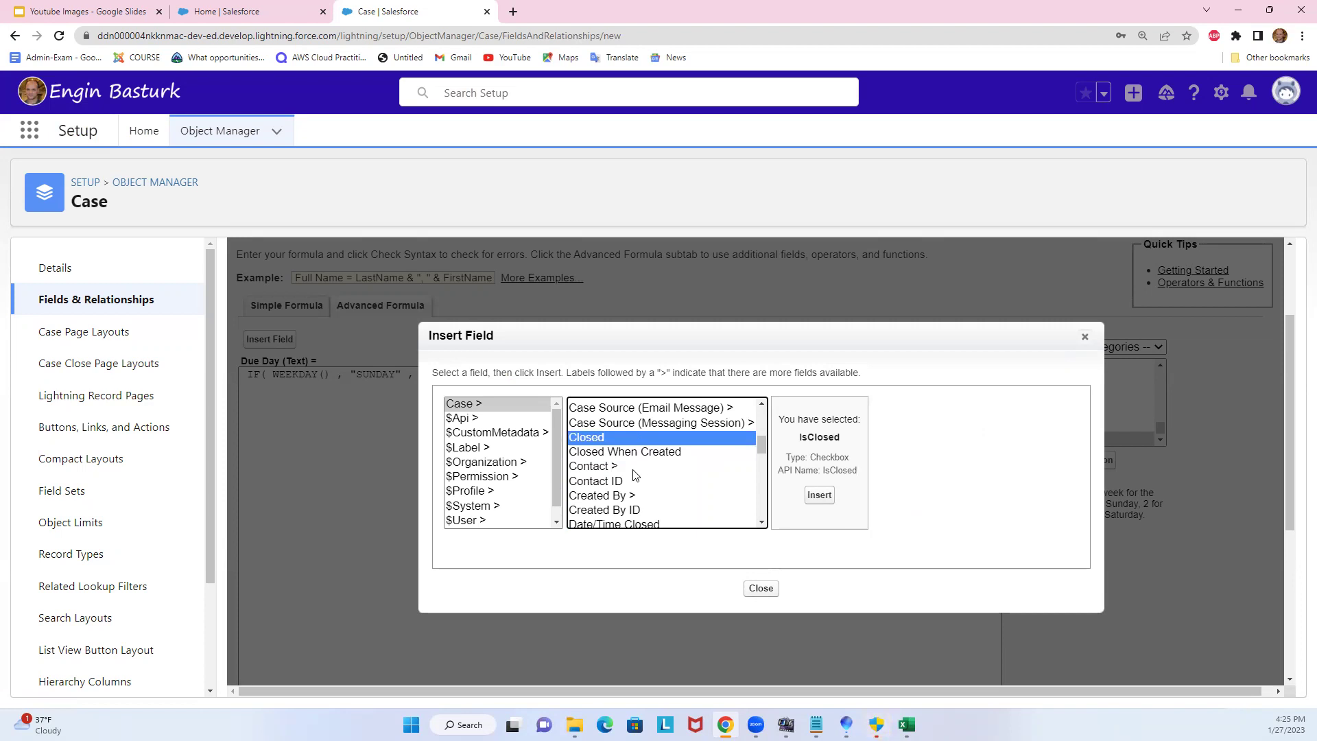
scroll(629, 484, down, 1)
scroll(629, 484, down, 1)
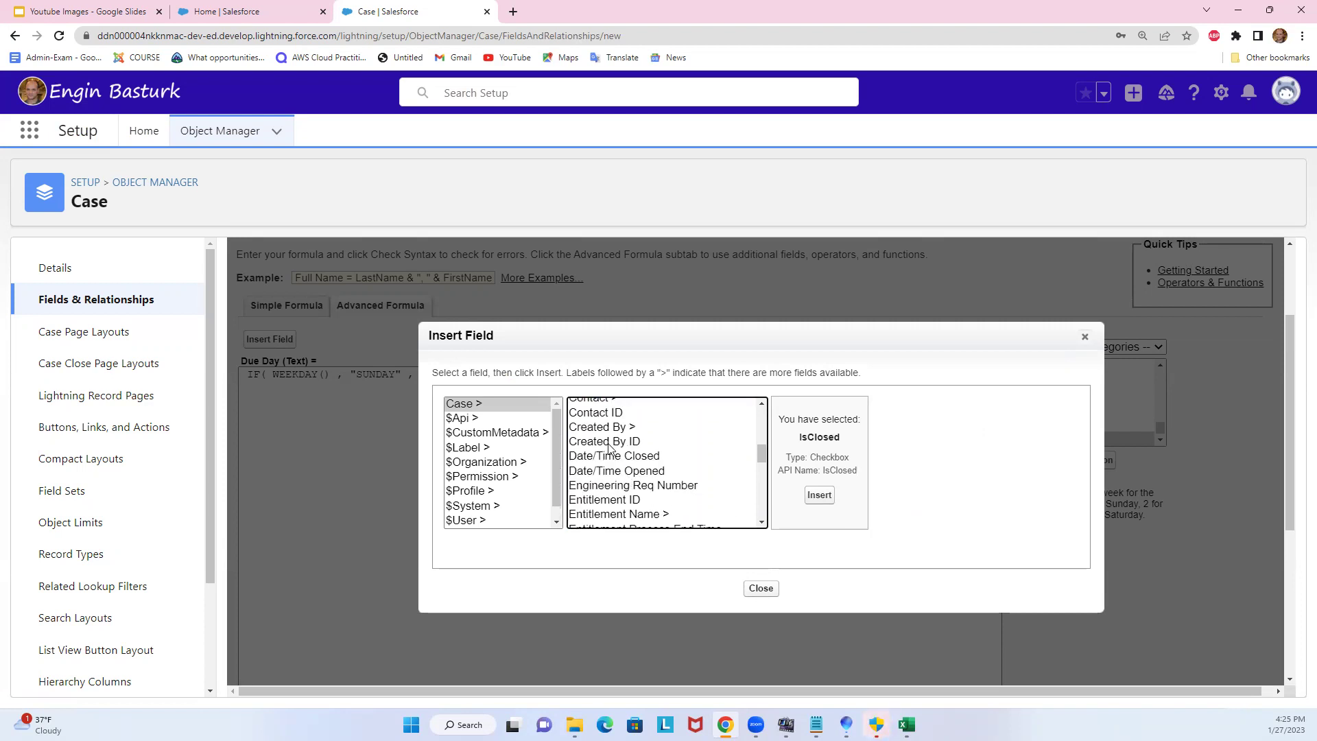
click(611, 455)
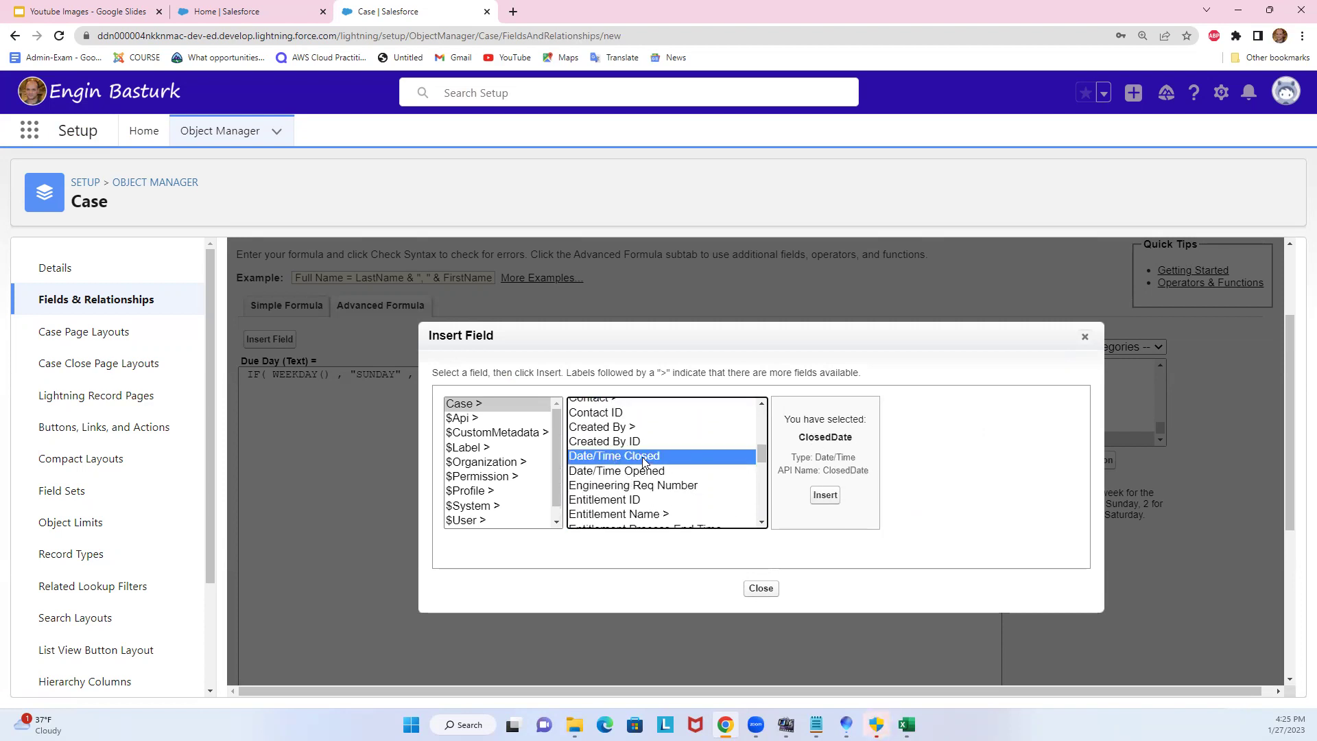
click(825, 494)
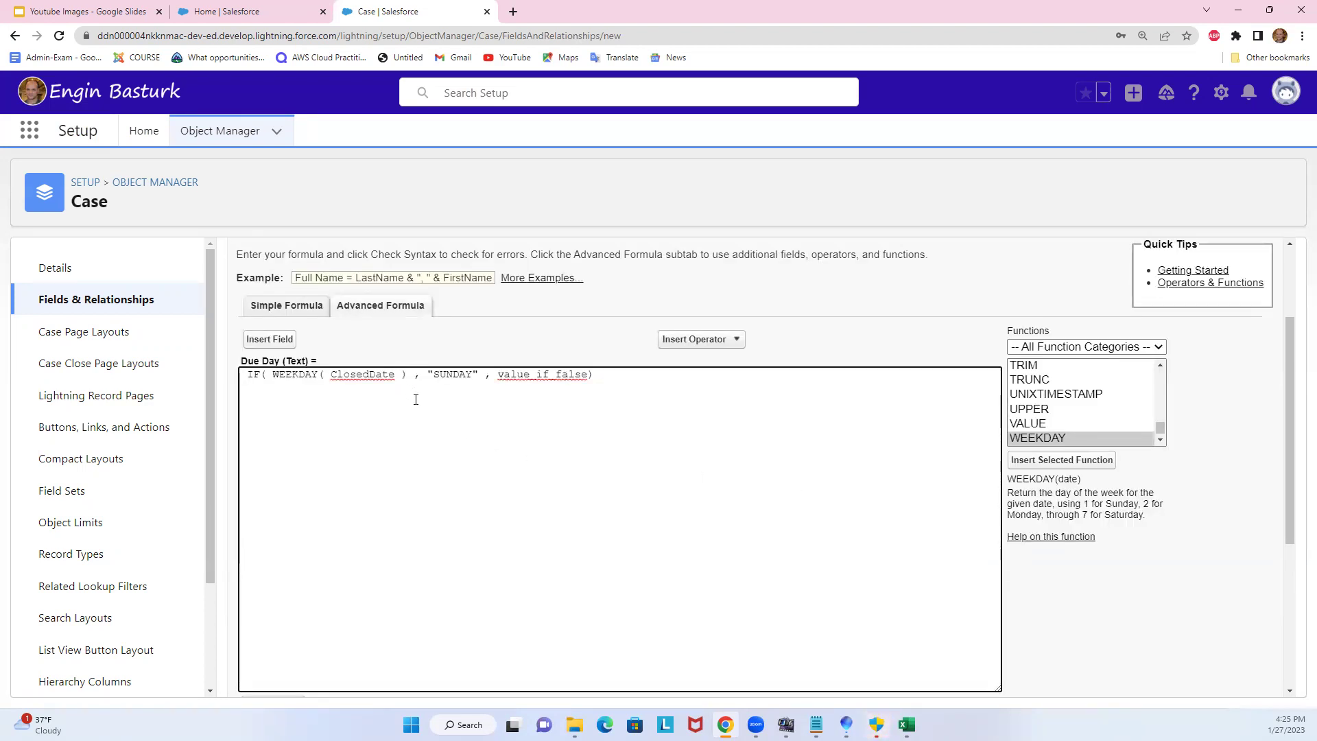
text(=)
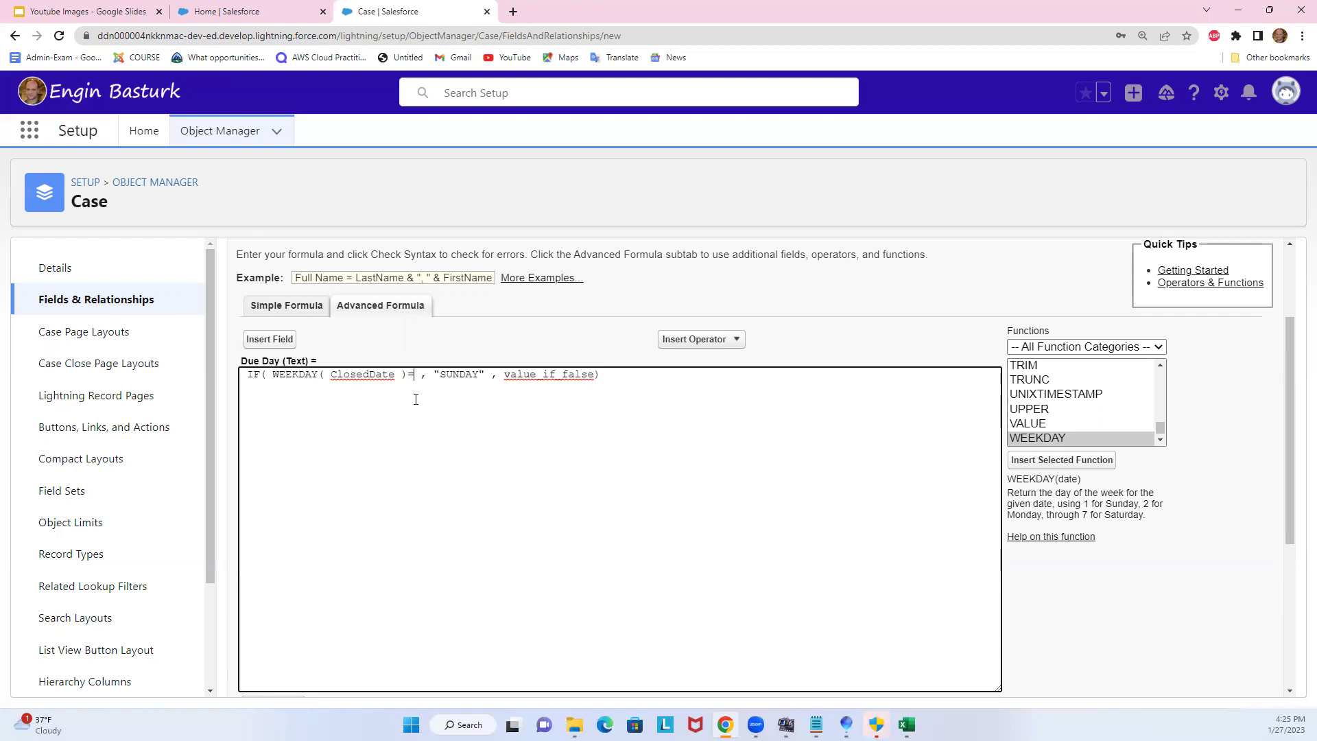
text(1)
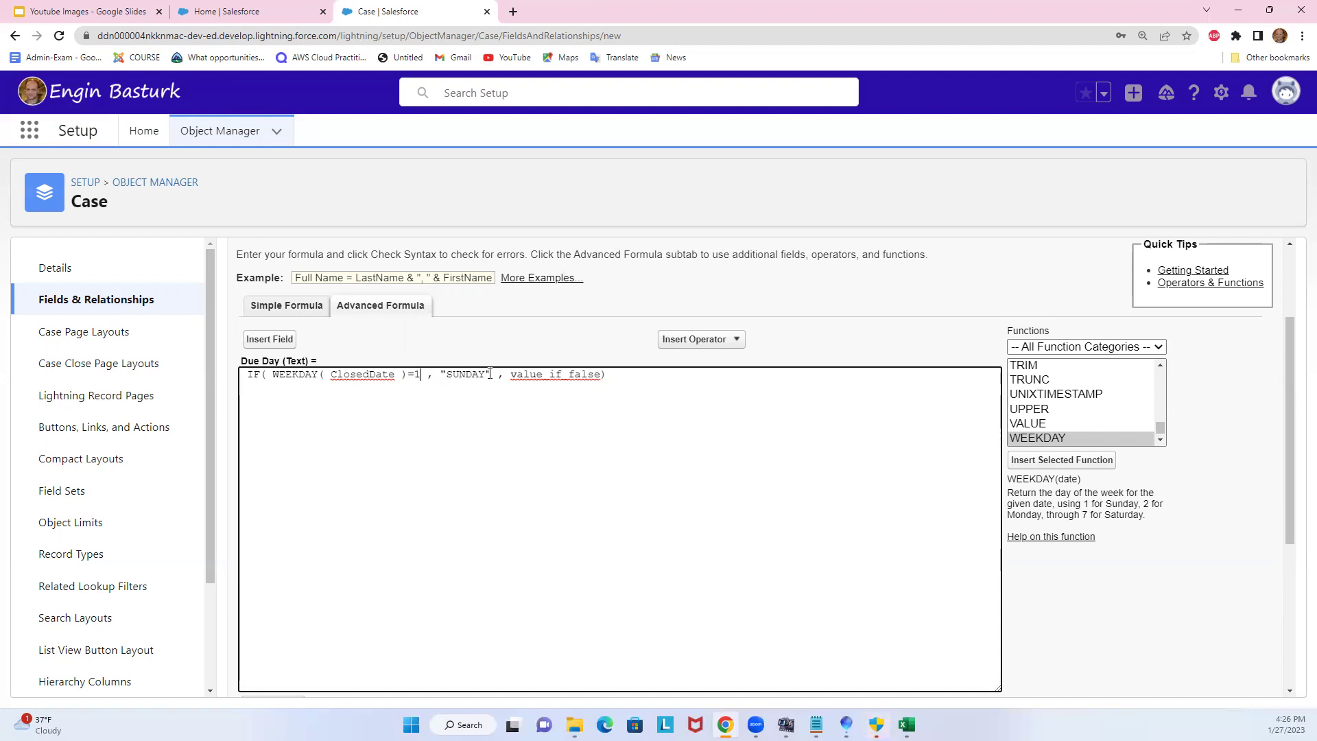
Copy the whole IF expression and paste it over its own value_if_false placeholder as a nested IF
drag(492, 374, 391, 374)
drag(613, 373, 247, 391)
key(ctrl+c)
click(350, 430)
drag(510, 374, 601, 376)
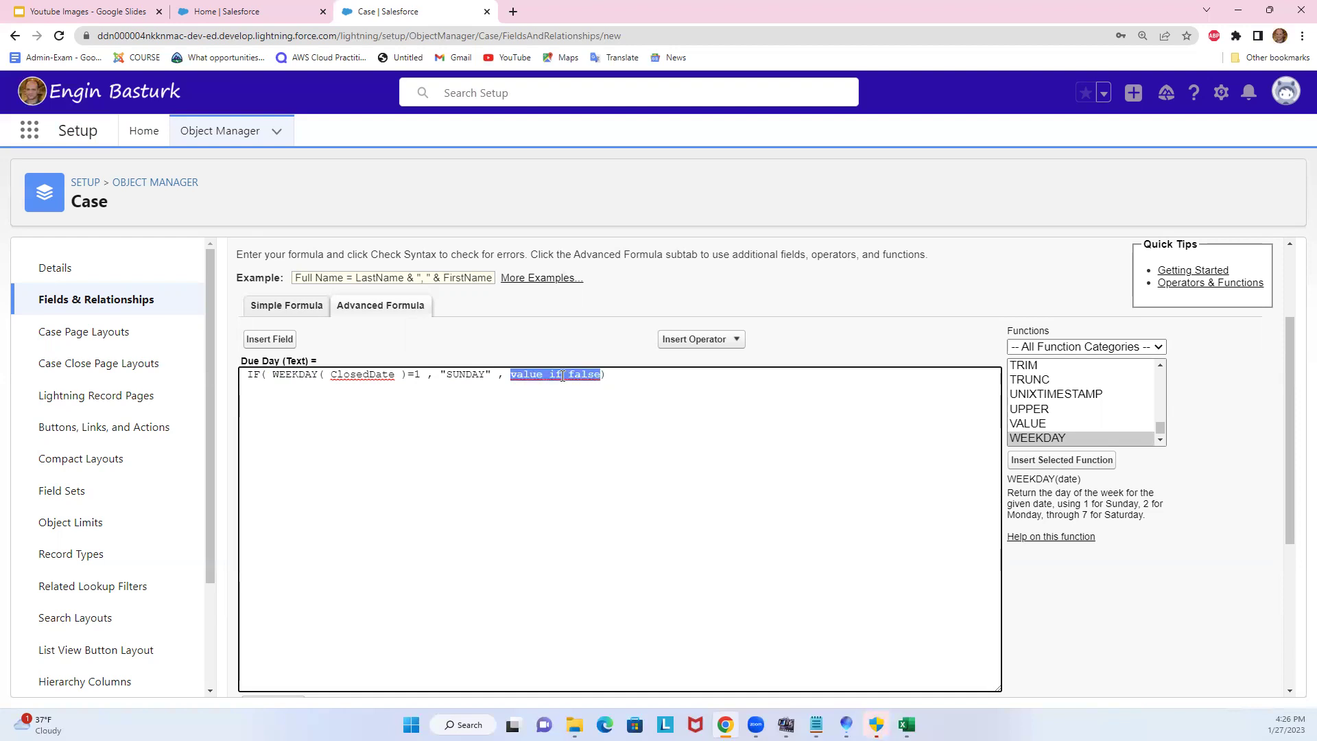
key(ctrl+v)
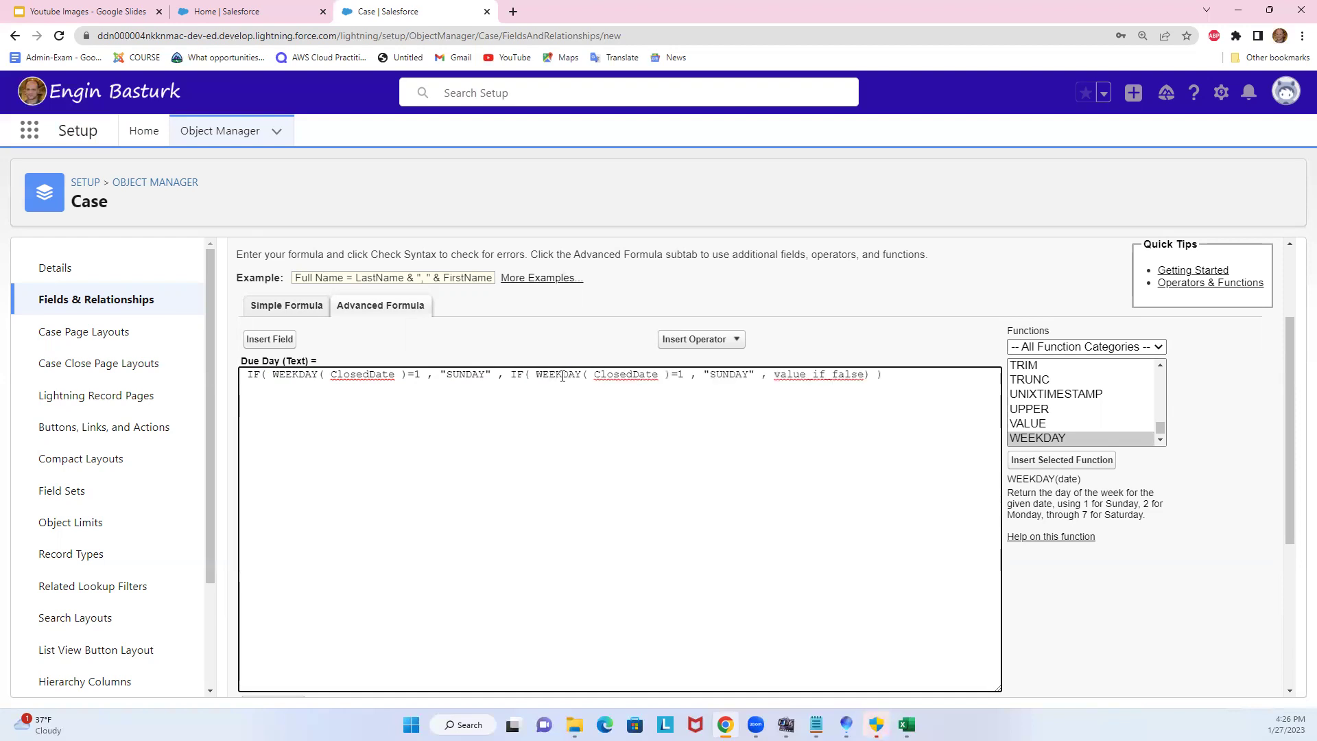
Change the nested IF to test for weekday 2 and return "MONDAY"
click(684, 376)
key(BackSpace)
text(2)
double_click(736, 373)
text(MONDAY)
Paste the copied IF over the remaining value_if_false and change it to test for 3 and return "TUESDAY"
double_click(807, 375)
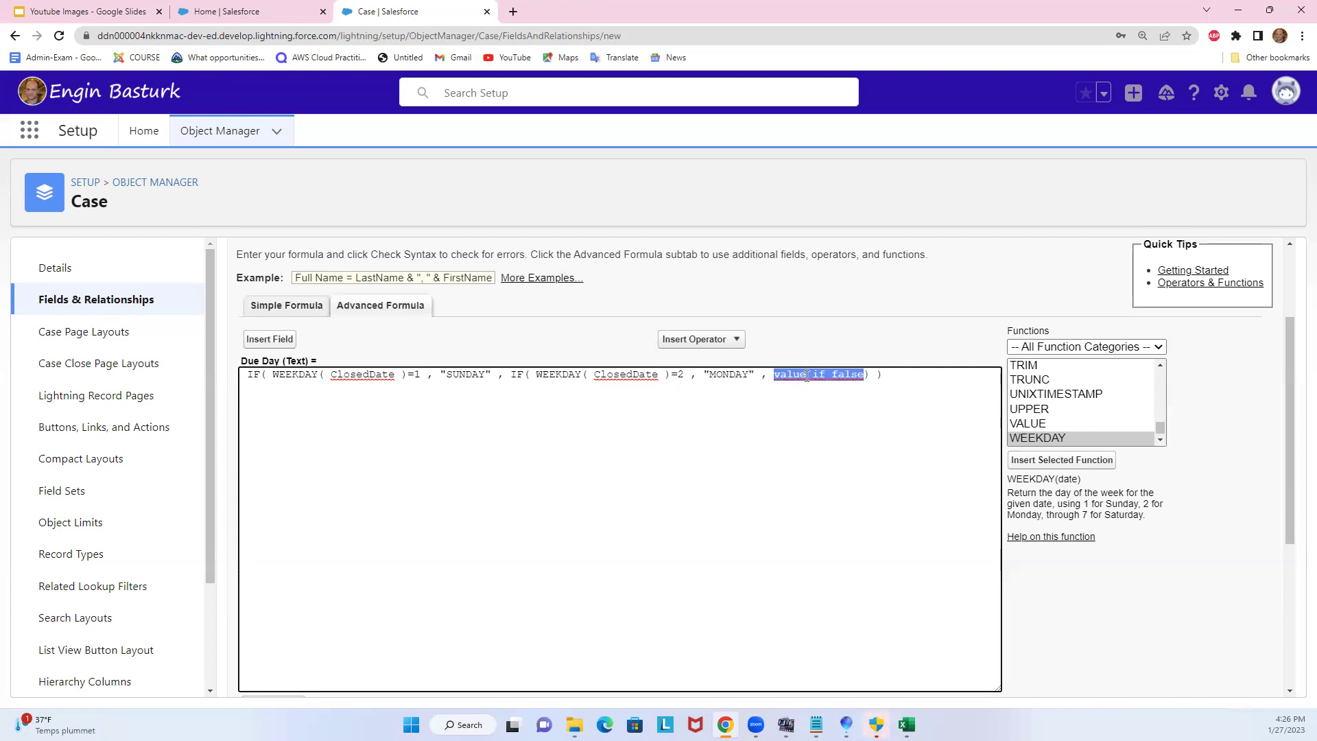
text(IF( WEEKDAY( ClosedDate )=1 , "SUNDAY" , value_if_false))
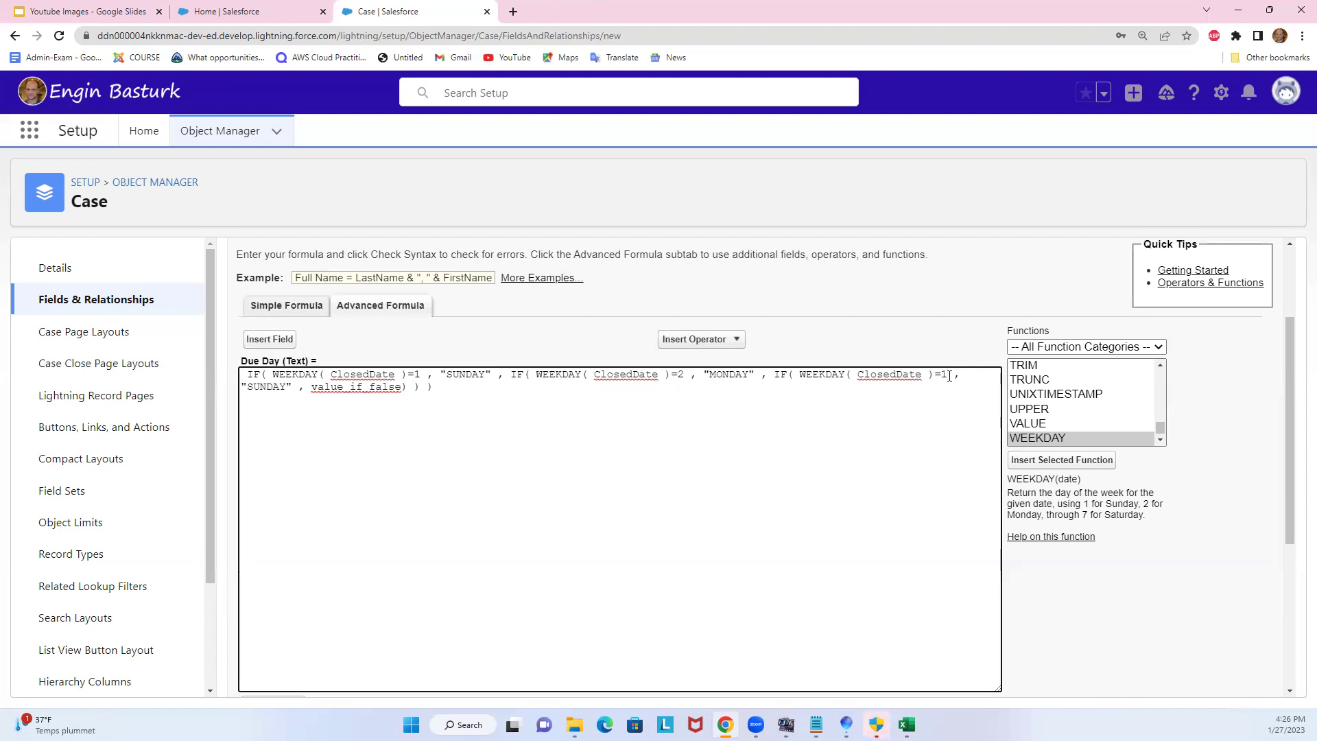
click(949, 375)
key(BackSpace)
text(3)
double_click(280, 389)
text(TUESDAY)
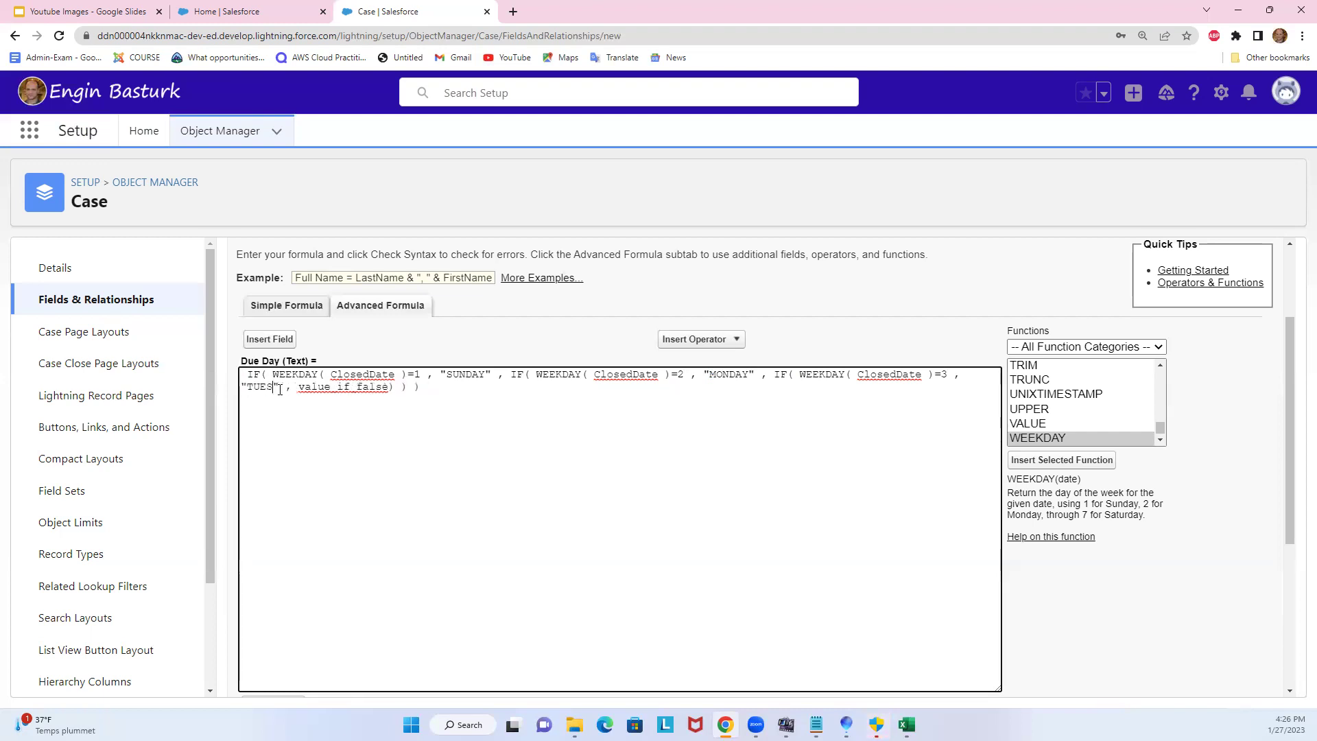
Nest another copied IF in place of value_if_false, testing for weekday 4 and returning "WEDNESDAY"
double_click(375, 389)
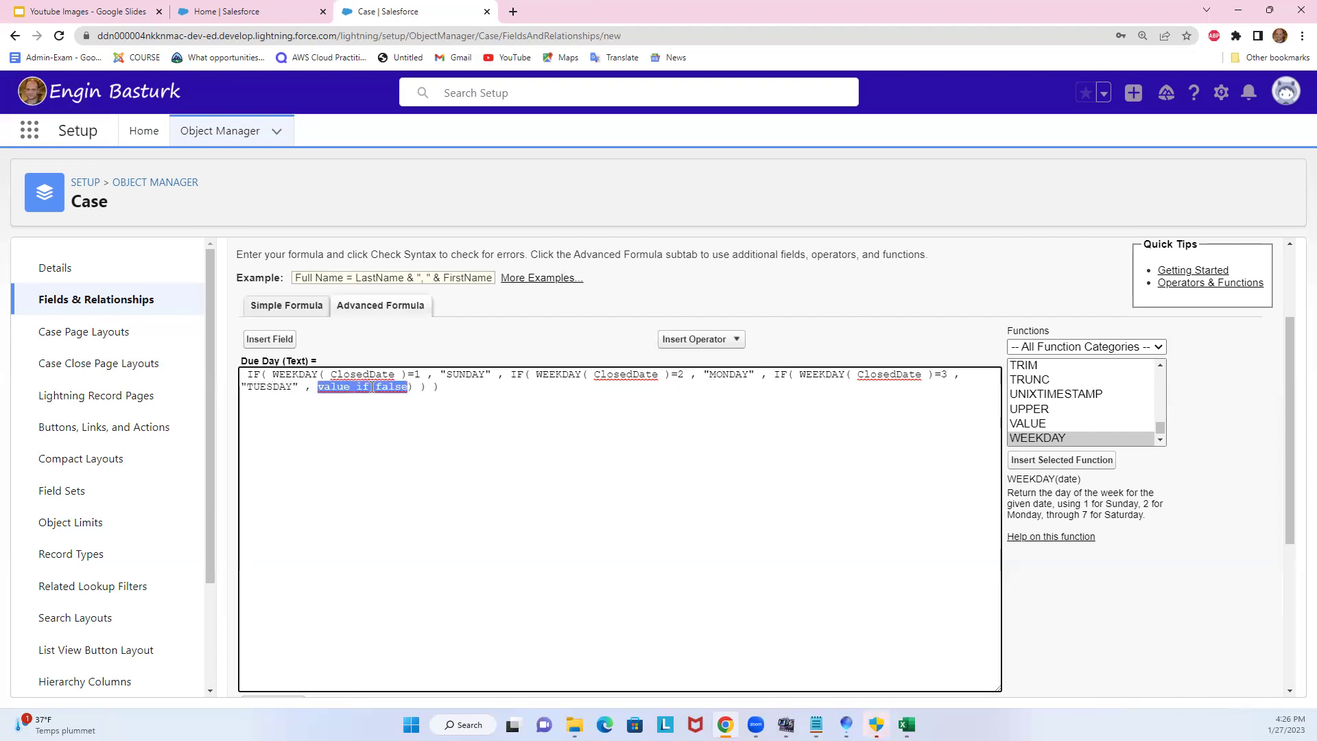
text(IF( WEEKDAY( ClosedDate )=1 , "SUNDAY" , value_if_false))
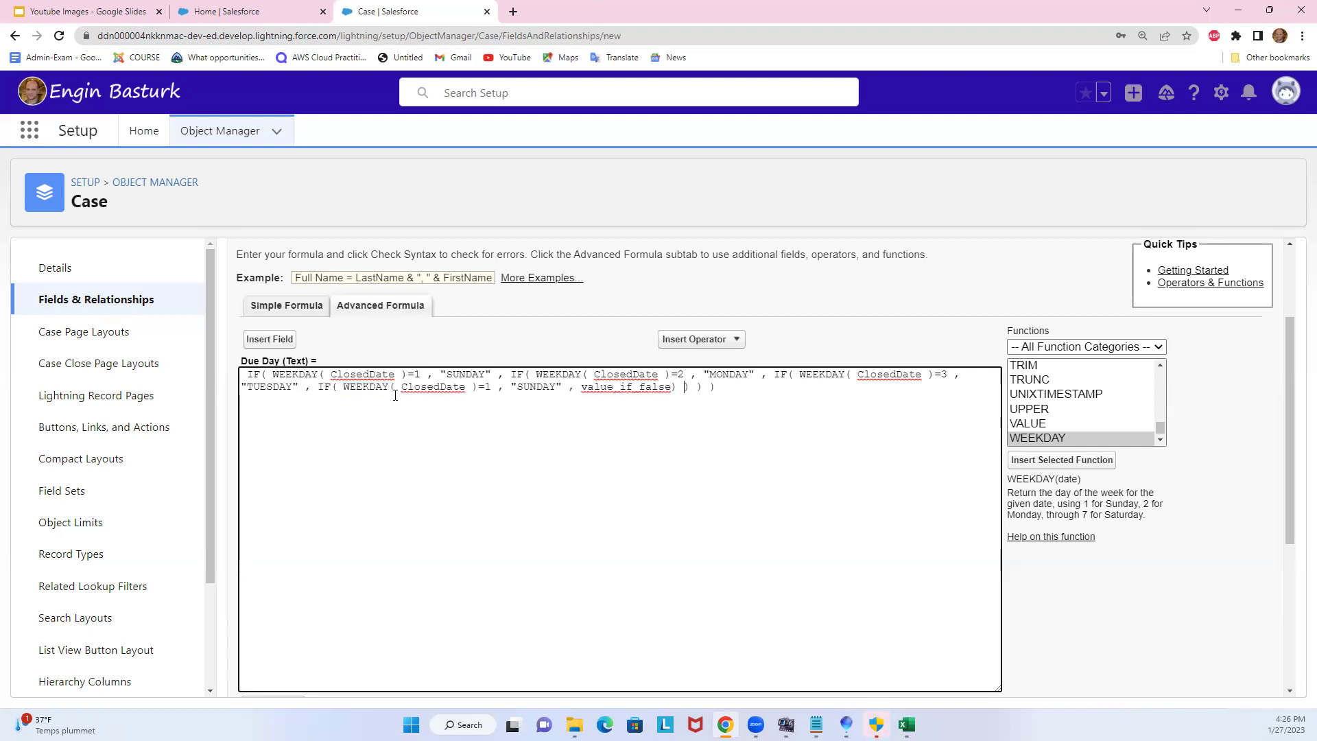
click(491, 386)
key(BackSpace)
text(4)
double_click(542, 386)
text(WEDNES)
text(DAY)
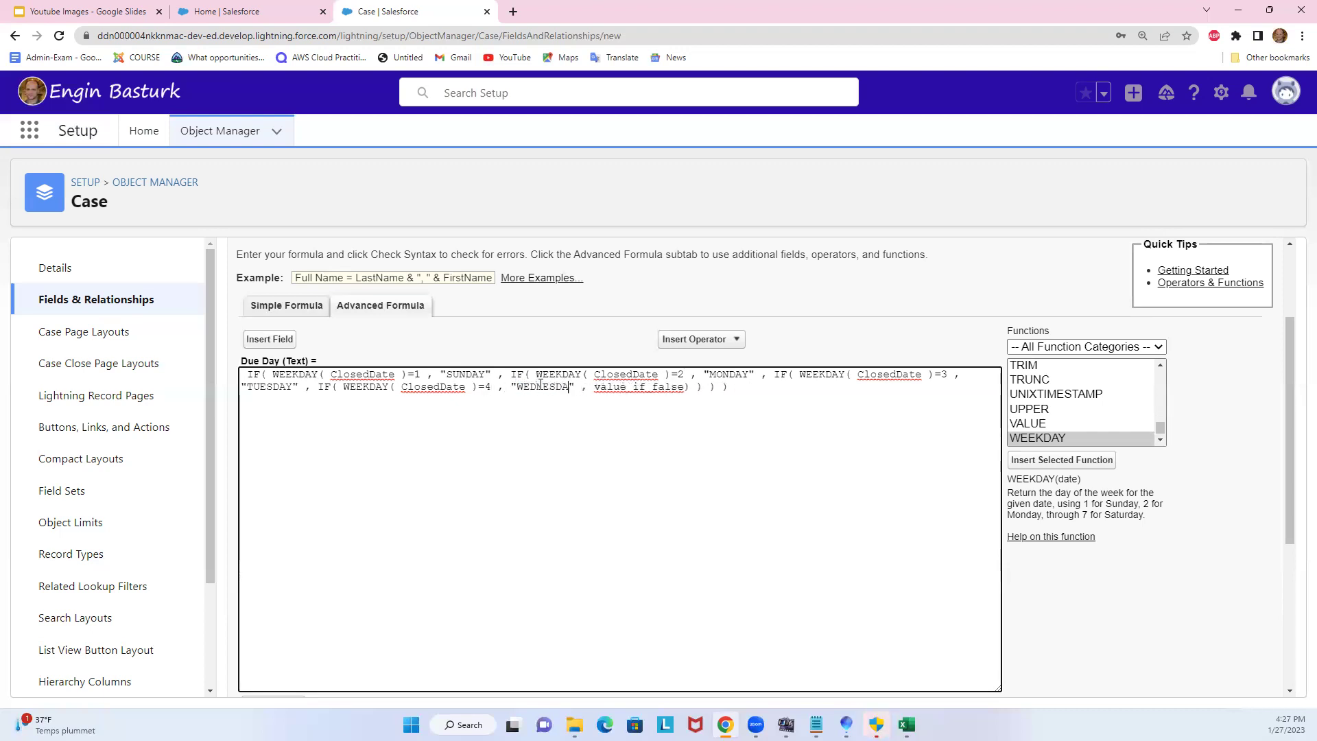
Nest a fifth IF in place of value_if_false, testing for weekday 5 and returning "THURSDAY"
double_click(634, 388)
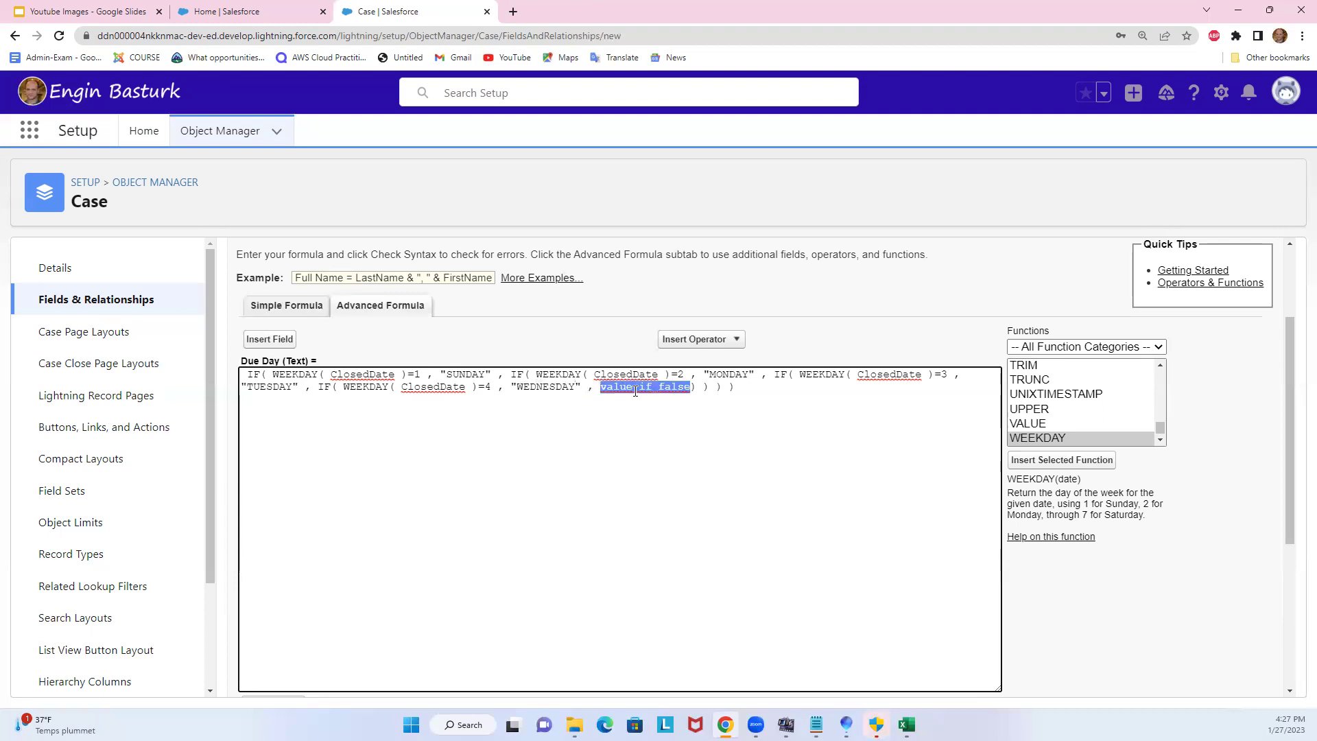
text(IF( WEEKDAY( ClosedDate )=1 , "SUNDAY" , value_if_false))
double_click(771, 388)
text(5)
double_click(823, 376)
double_click(820, 388)
text(THU)
text(RSDAY)
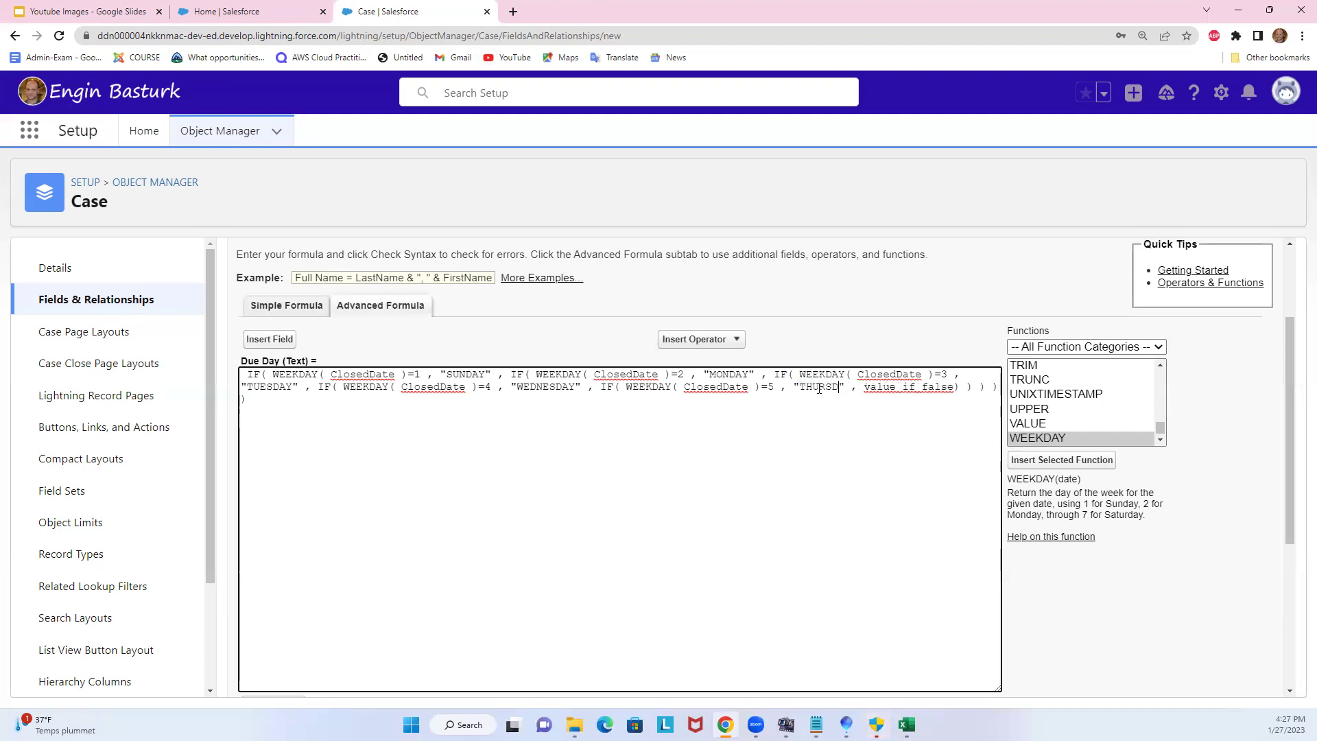
Nest a sixth IF in place of value_if_false, testing for weekday 6 and returning "FRIDAY"
double_click(896, 388)
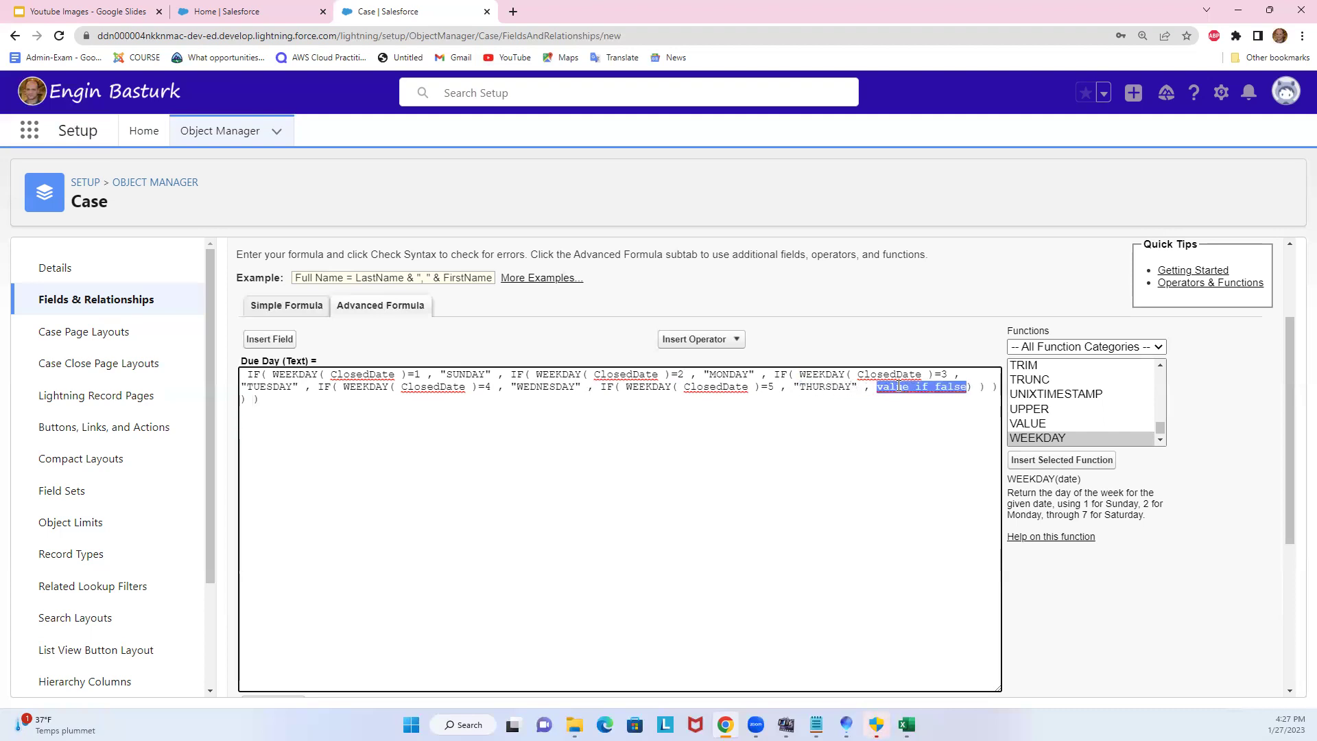
text(IF( WEEKDAY( ClosedDate )=1 , "SUNDAY" , value_if_false))
double_click(327, 399)
text(6)
double_click(364, 399)
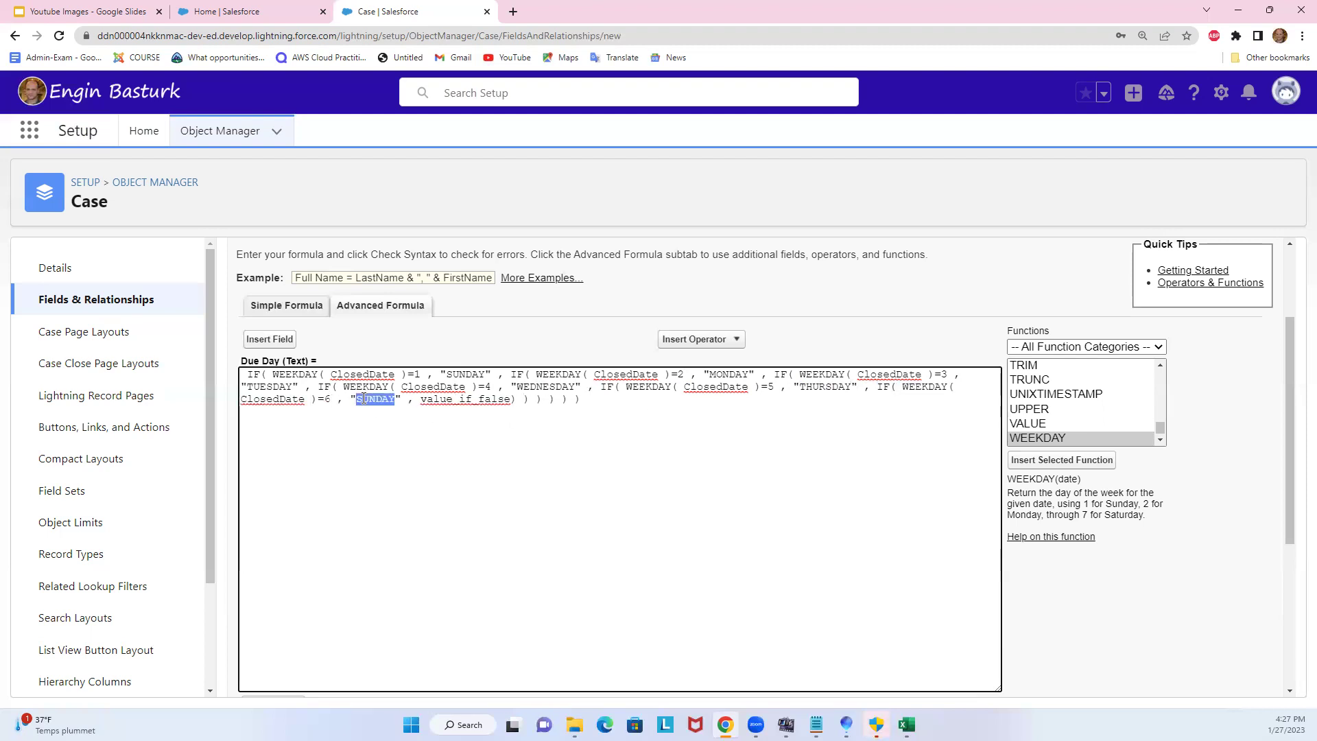
text(FRIDAY)
Replace the last value_if_false with "SATURDAY" and check the closing parentheses
double_click(483, 402)
text(")
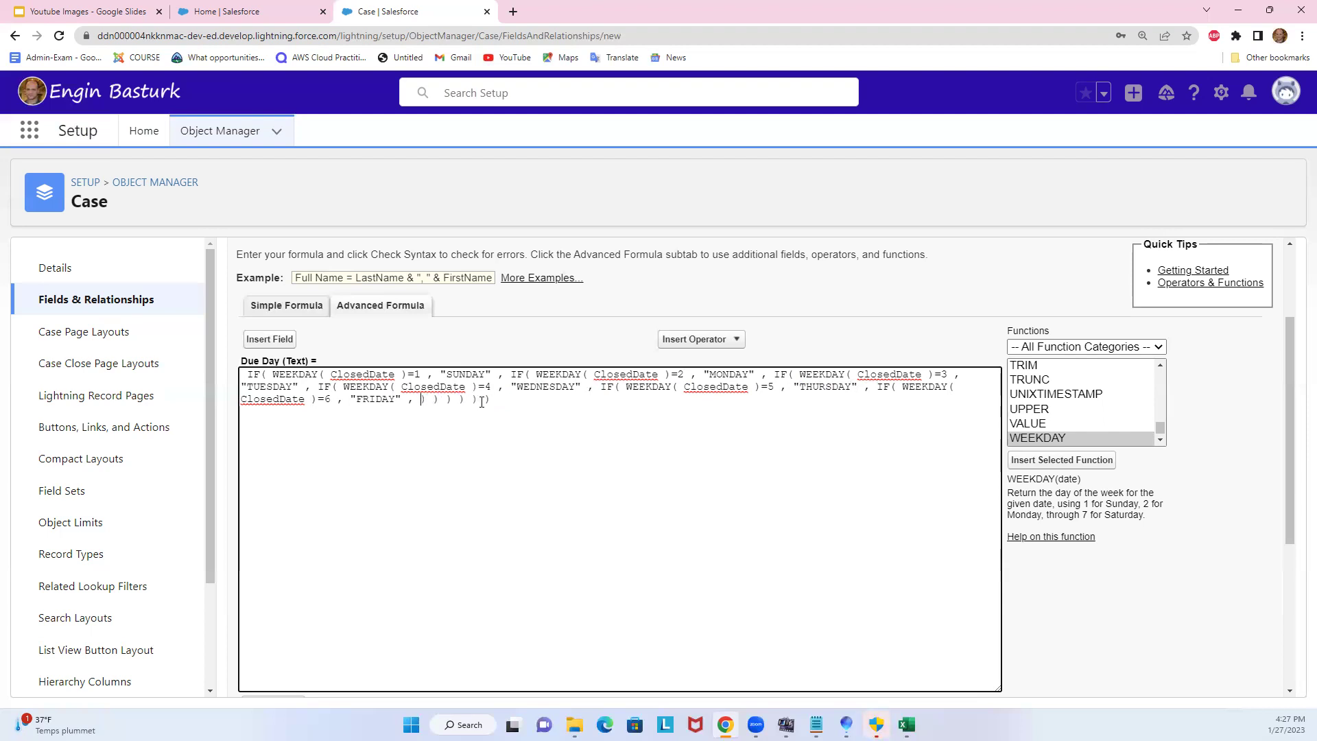
text(SATURDA)
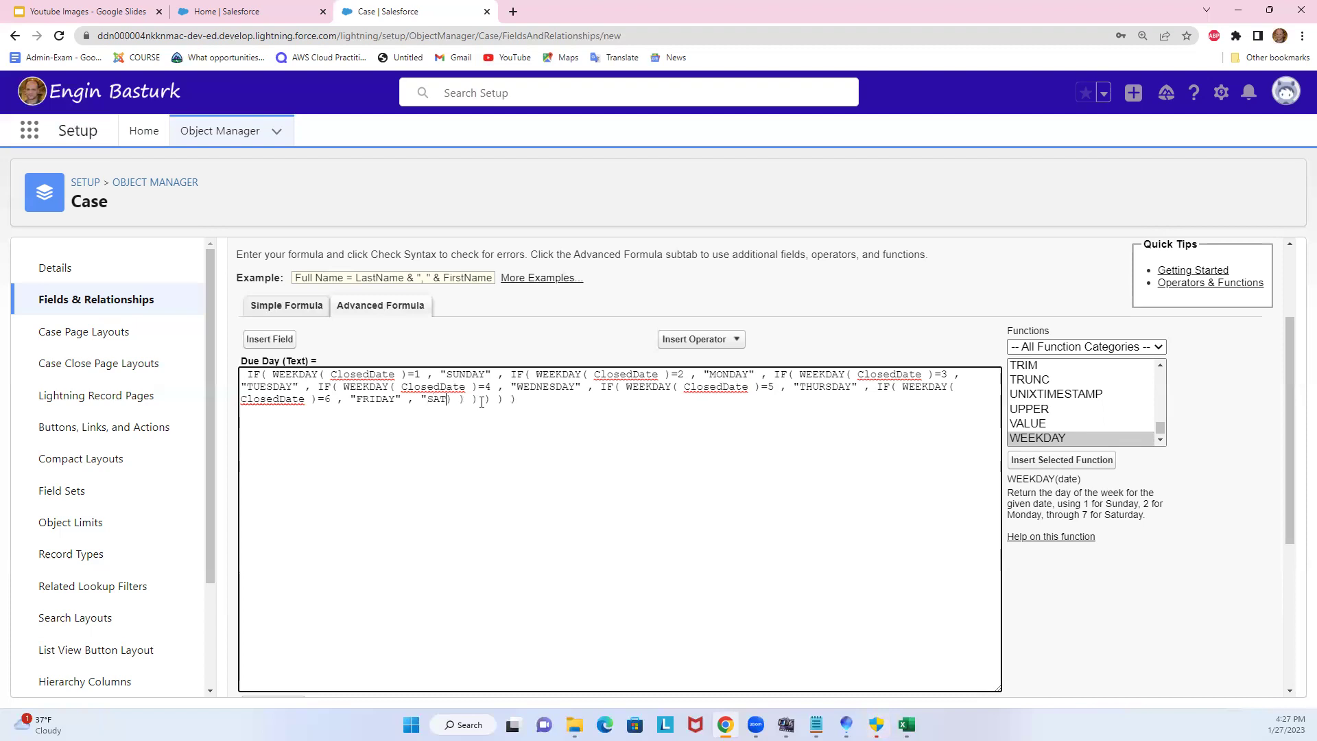
text(Y")
drag(562, 400, 484, 402)
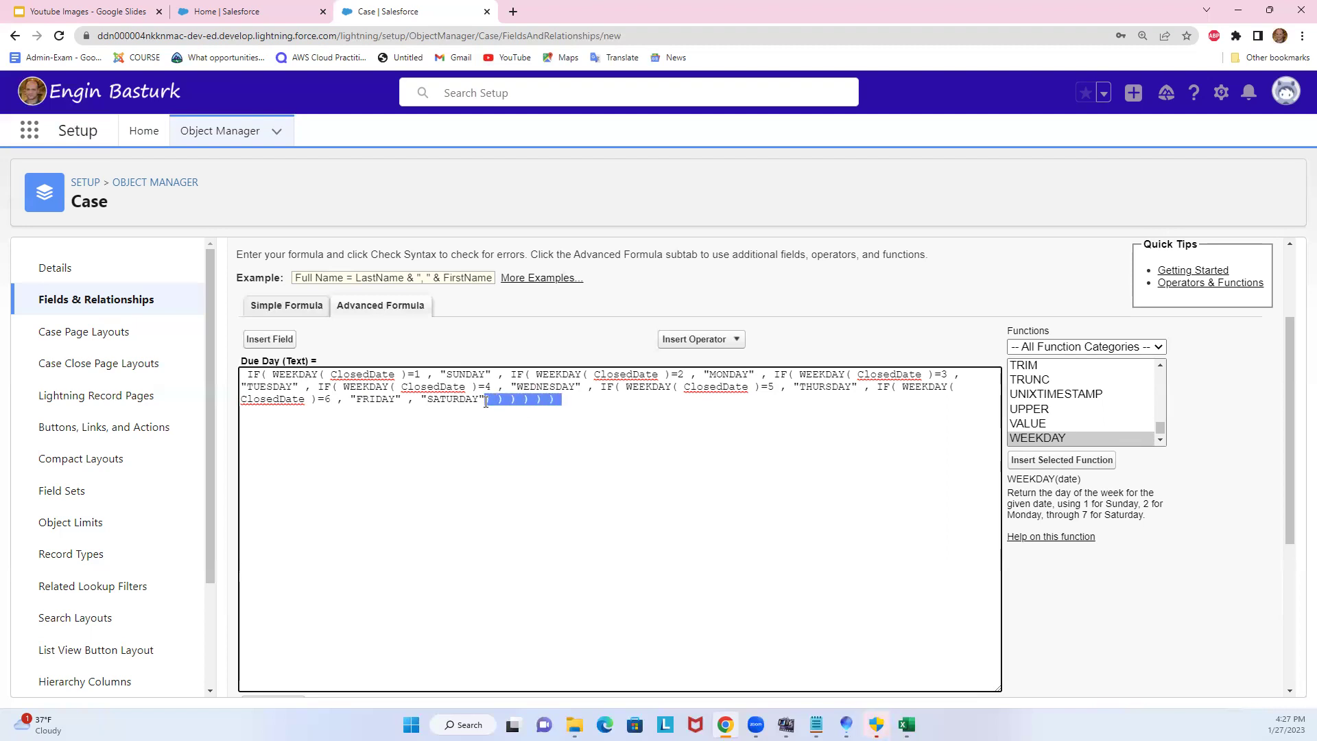
Check the syntax of the Due Day formula and read the result
scroll(498, 467, down, 1)
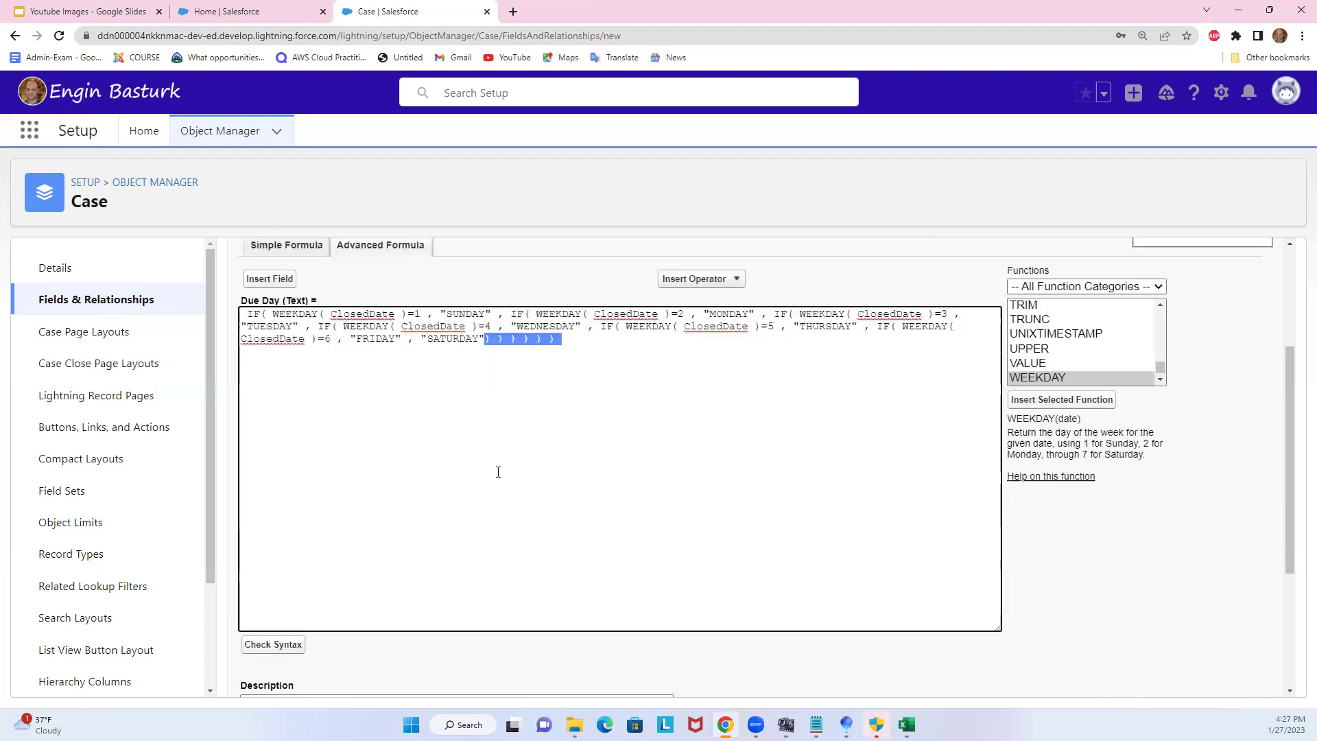
click(296, 636)
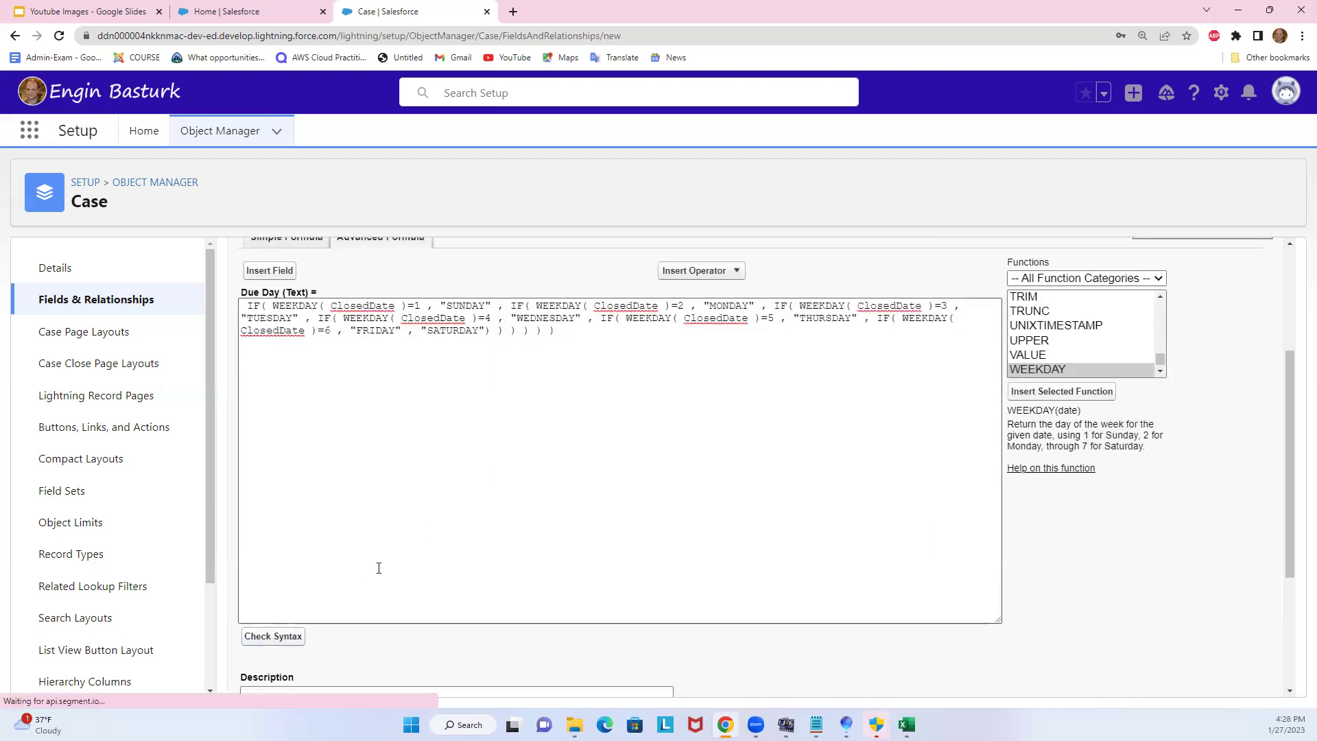
scroll(376, 564, down, 1)
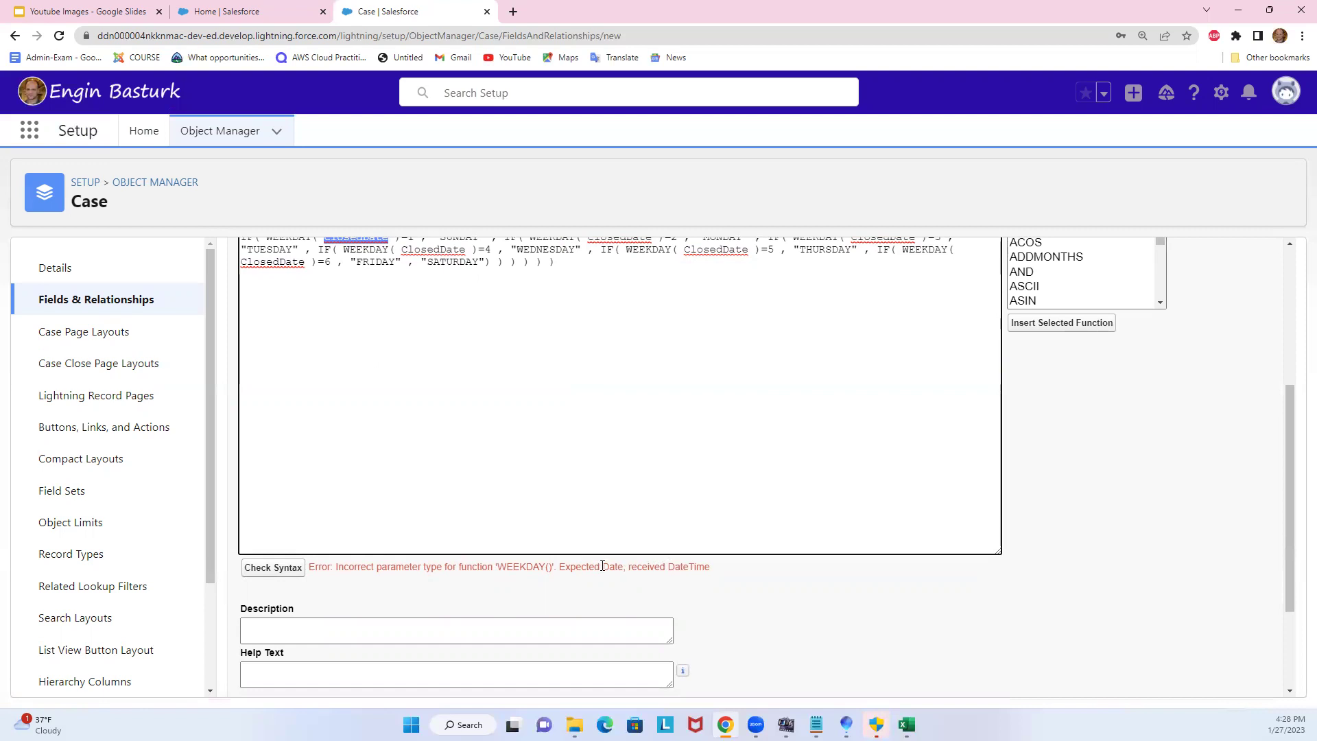
scroll(533, 462, up, 1)
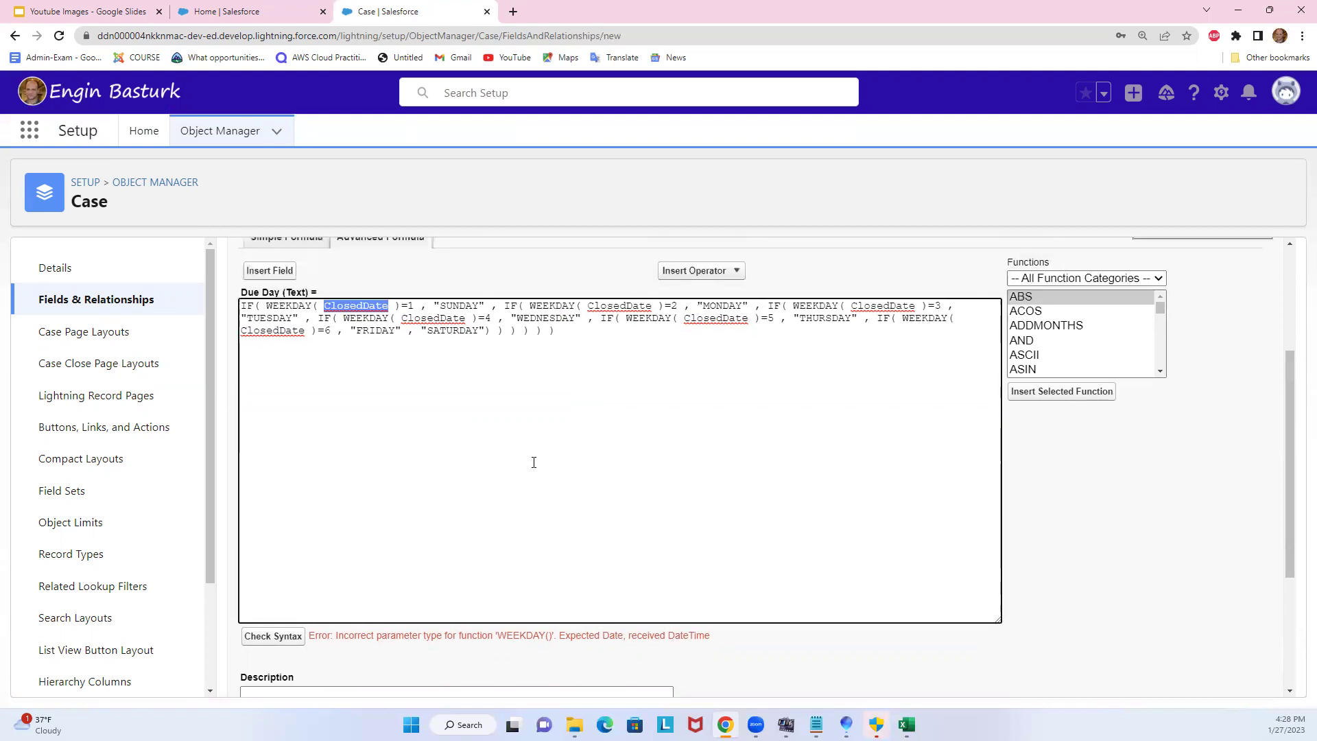
Wrap ClosedDate in the first WEEKDAY function in a DATEVALUE function
click(347, 306)
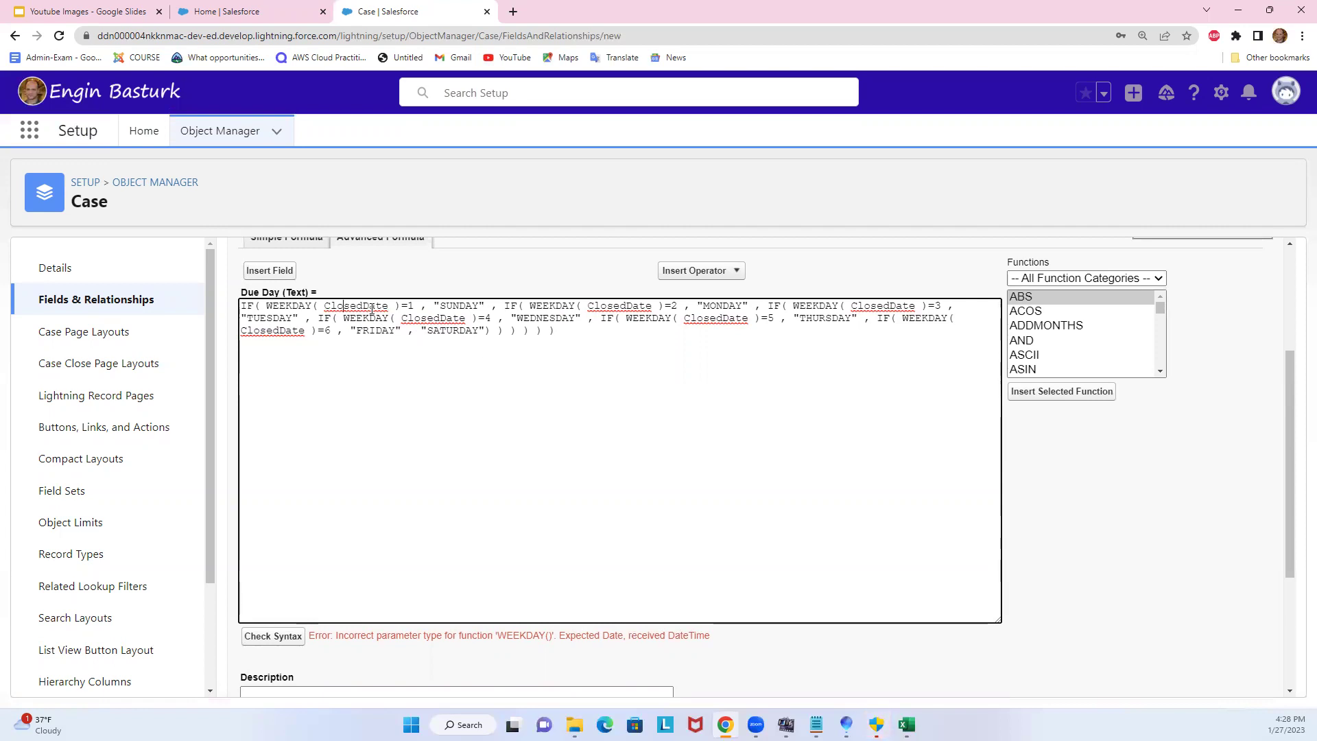
double_click(367, 308)
key(ctrl+c)
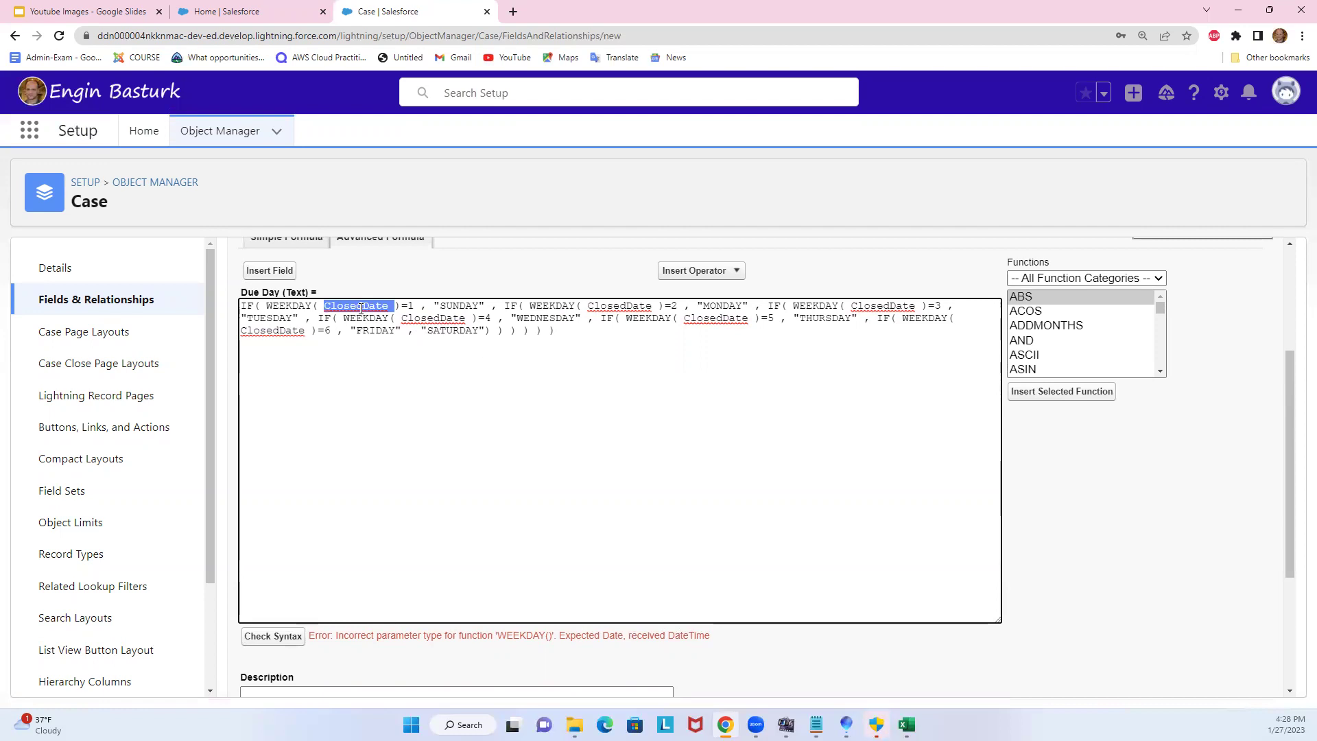
key(Delete)
click(1053, 328)
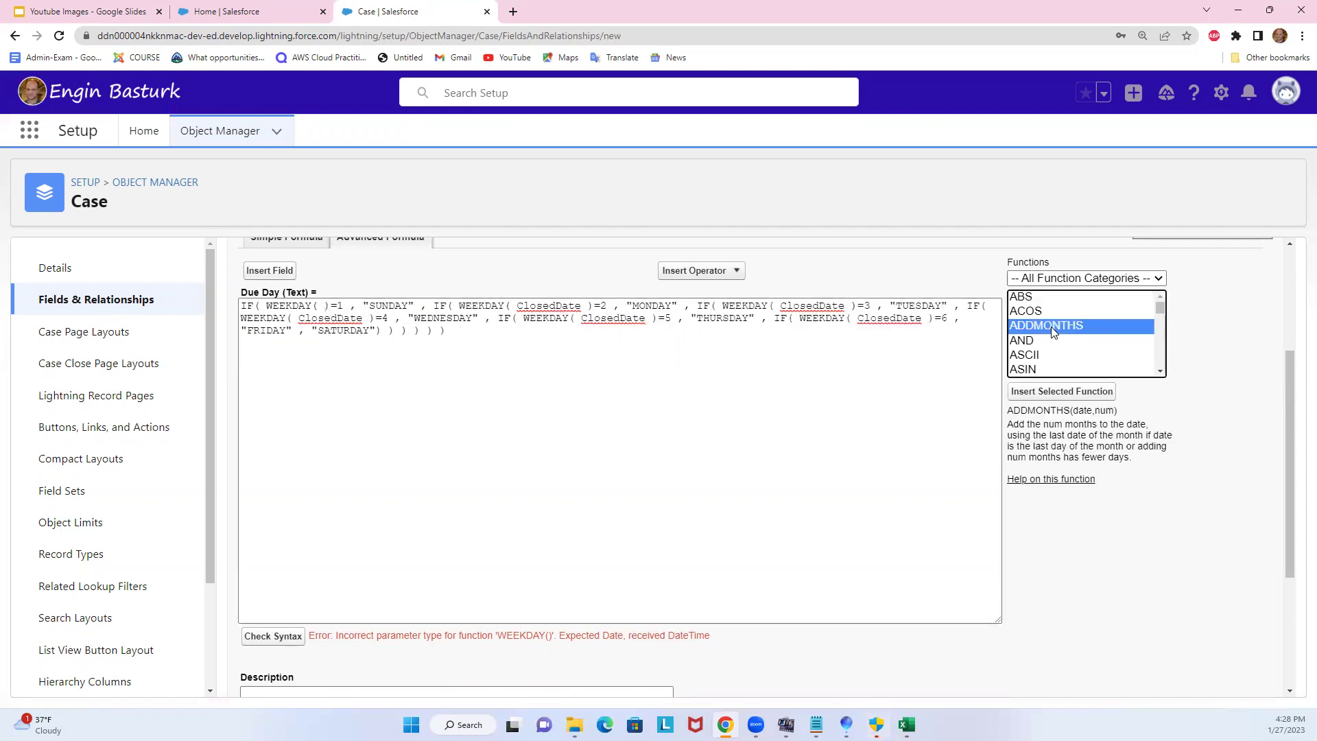
key(d)
key(Down)
key(Down)
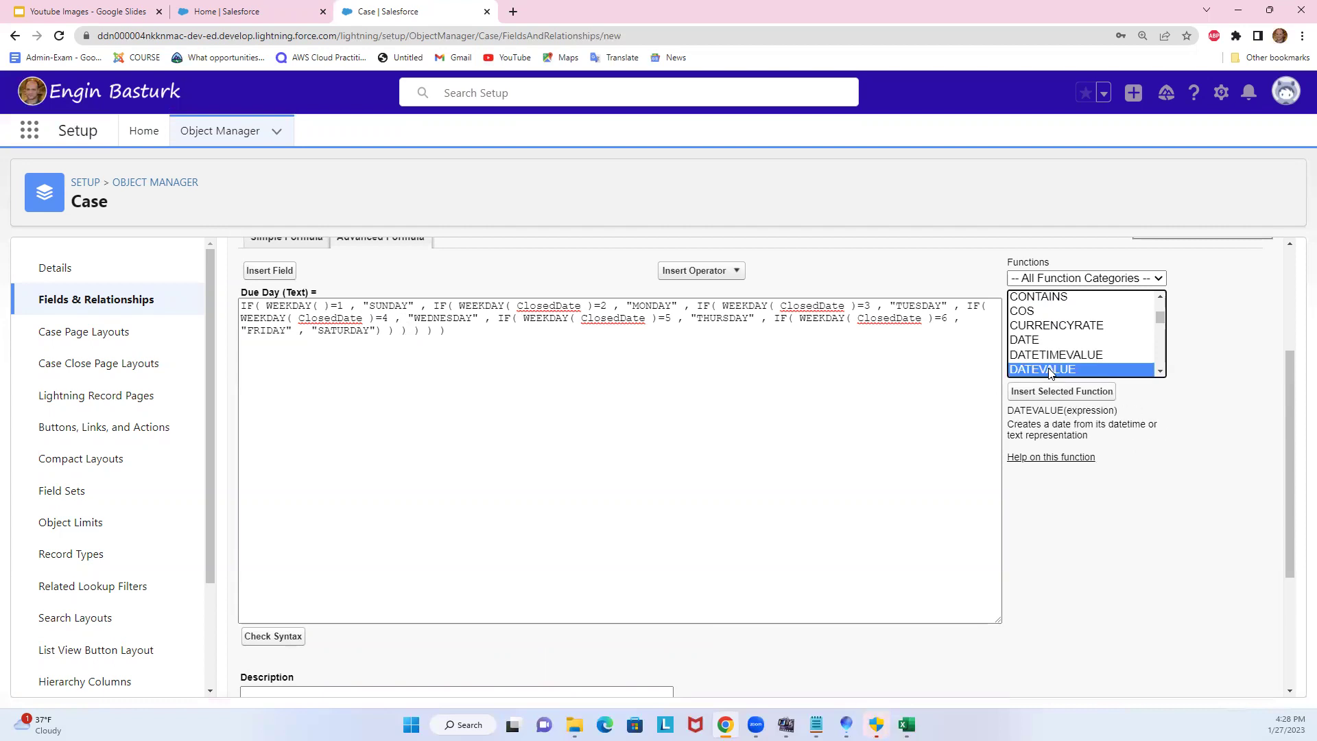
click(1051, 391)
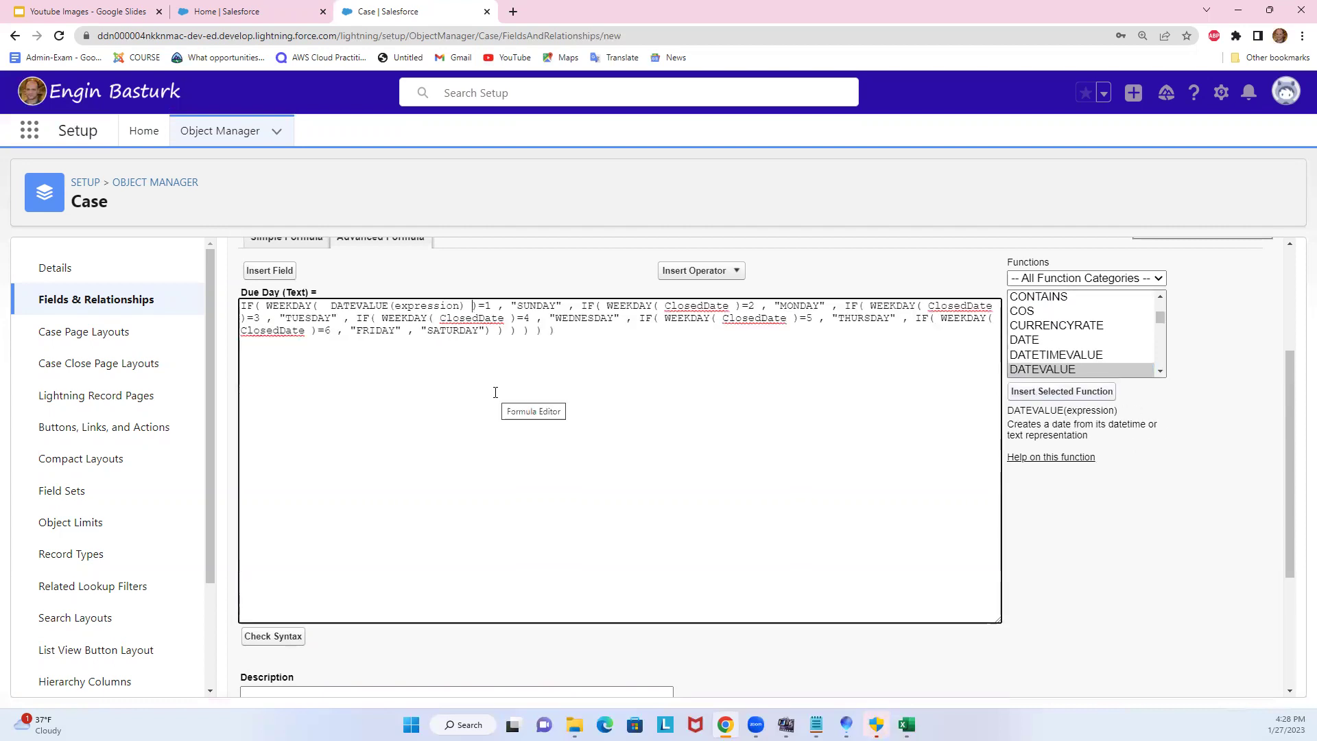
double_click(441, 306)
key(ctrl+v)
Copy DATEVALUE(ClosedDate ) and paste it over ClosedDate in the other five WEEKDAY functions
drag(471, 305, 333, 307)
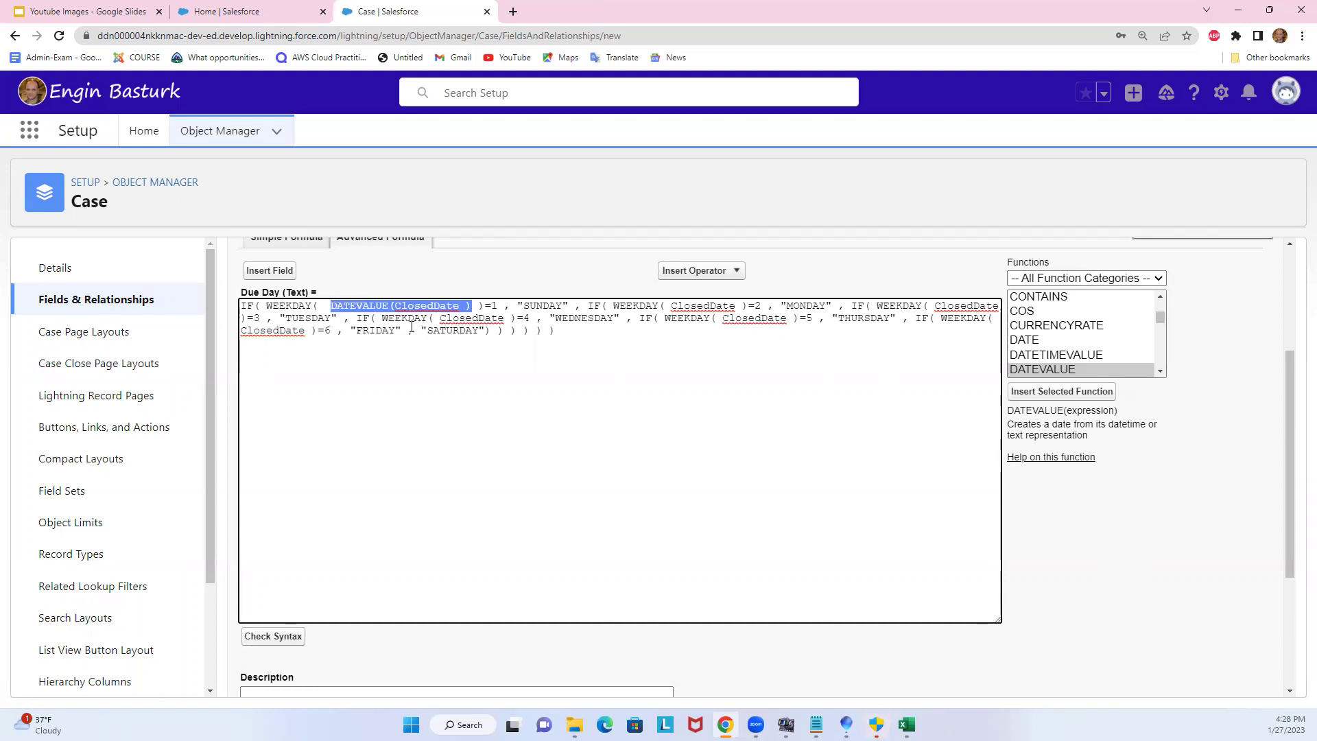
double_click(700, 306)
text(DATEVALUE(ClosedDate ))
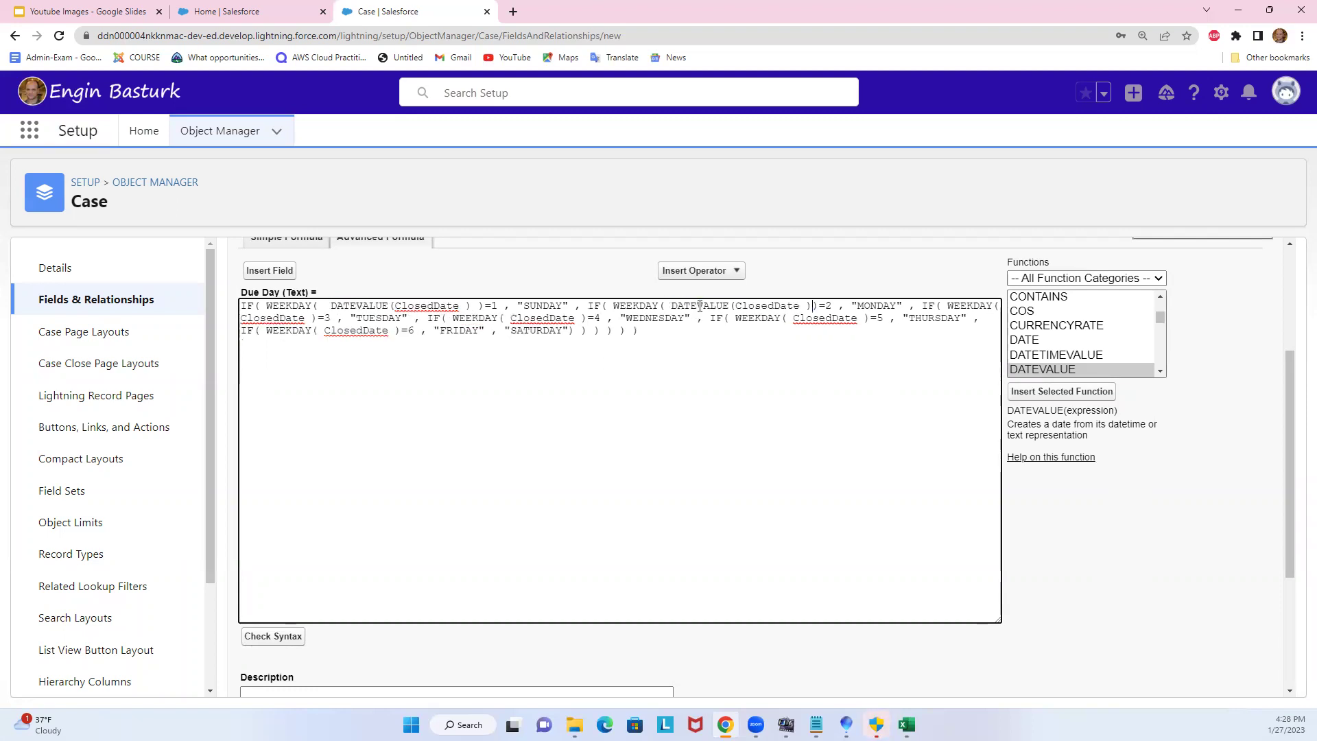
double_click(540, 319)
text(DATEVALUE(ClosedDate ))
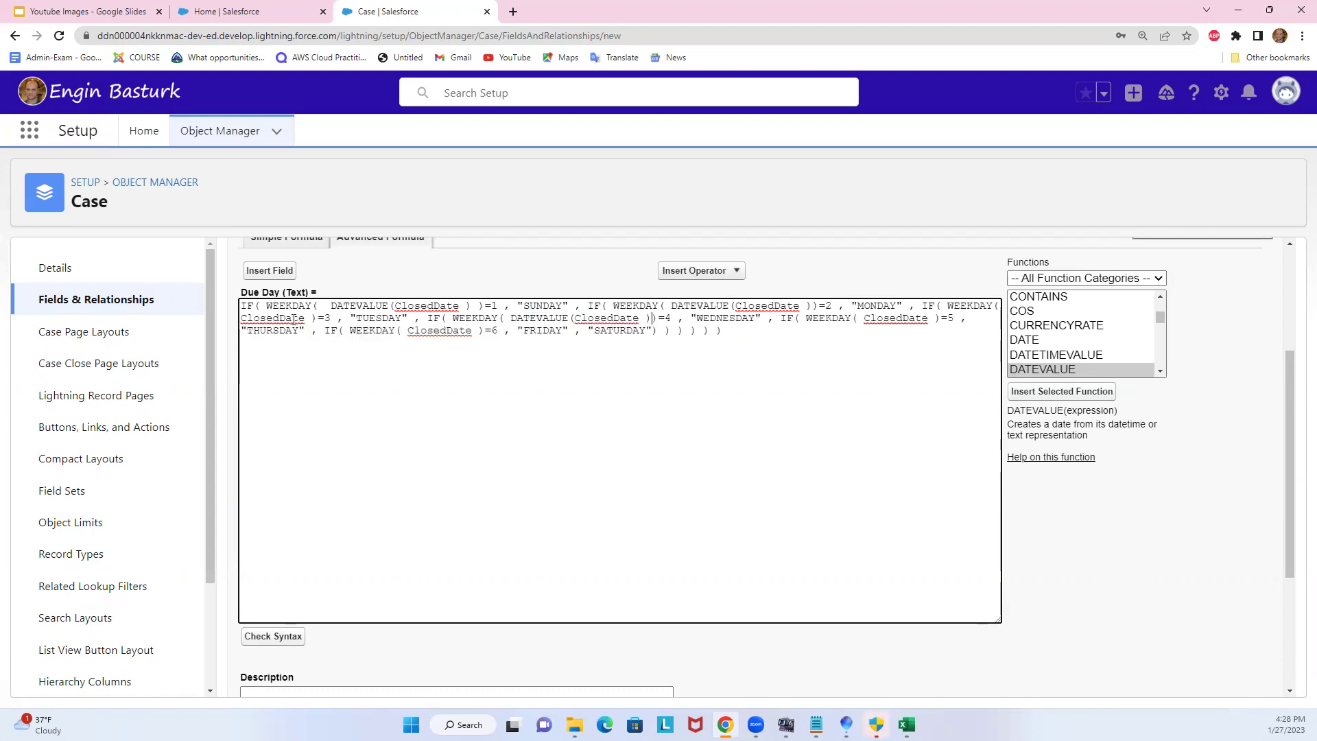
double_click(295, 320)
text(DATEVALUE(ClosedDate ))
double_click(500, 332)
text(DATEVALUE(ClosedDate ))
drag(995, 620, 1184, 684)
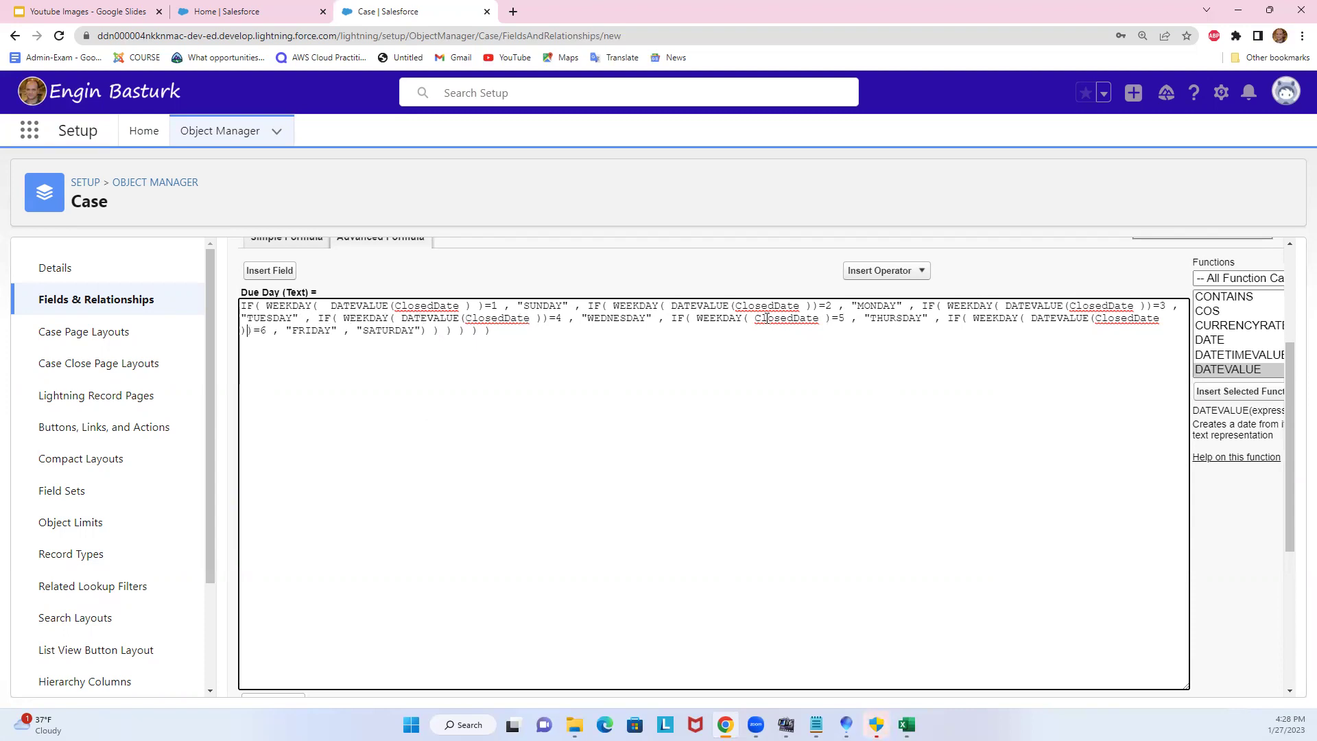
double_click(784, 321)
text(DATEVALUE(ClosedDate ))
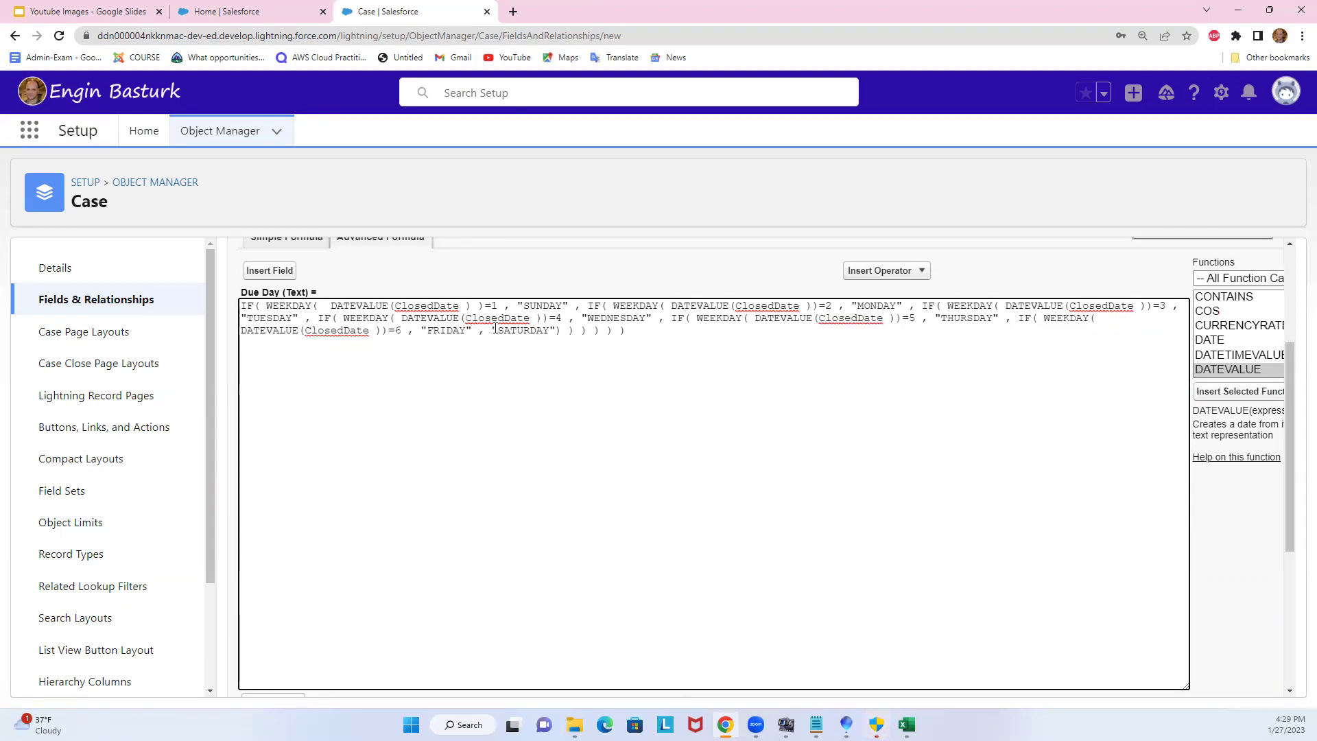
Recheck the syntax of the corrected formula and continue to the field-level security settings
scroll(541, 547, down, 1)
click(293, 633)
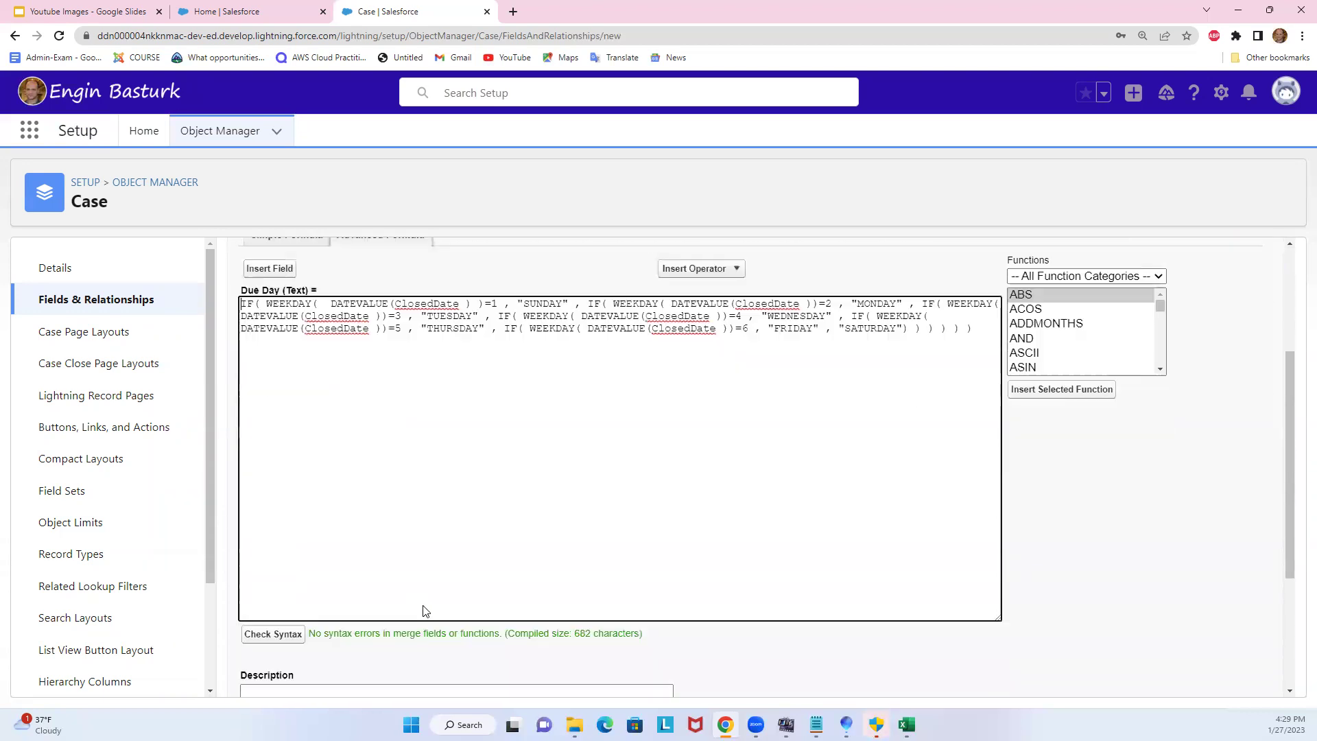
scroll(439, 597, down, 1)
scroll(523, 558, up, 4)
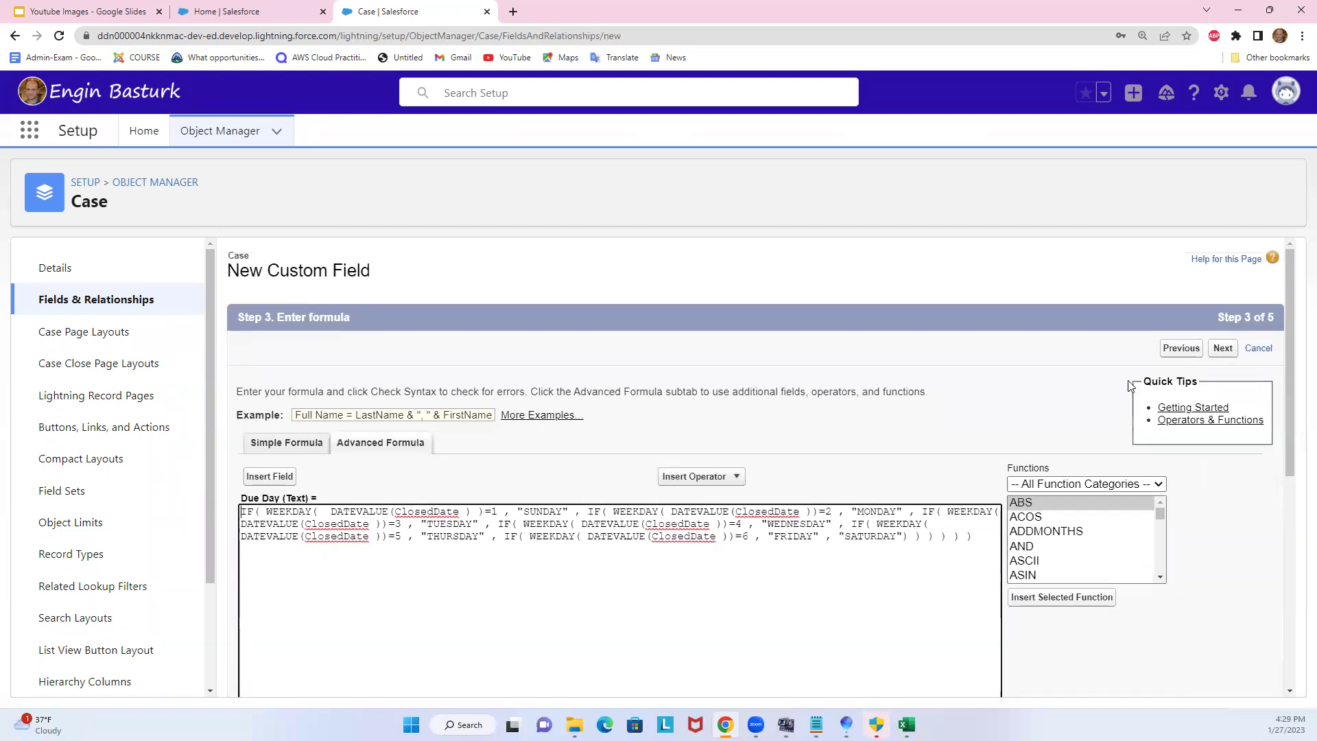
click(1226, 349)
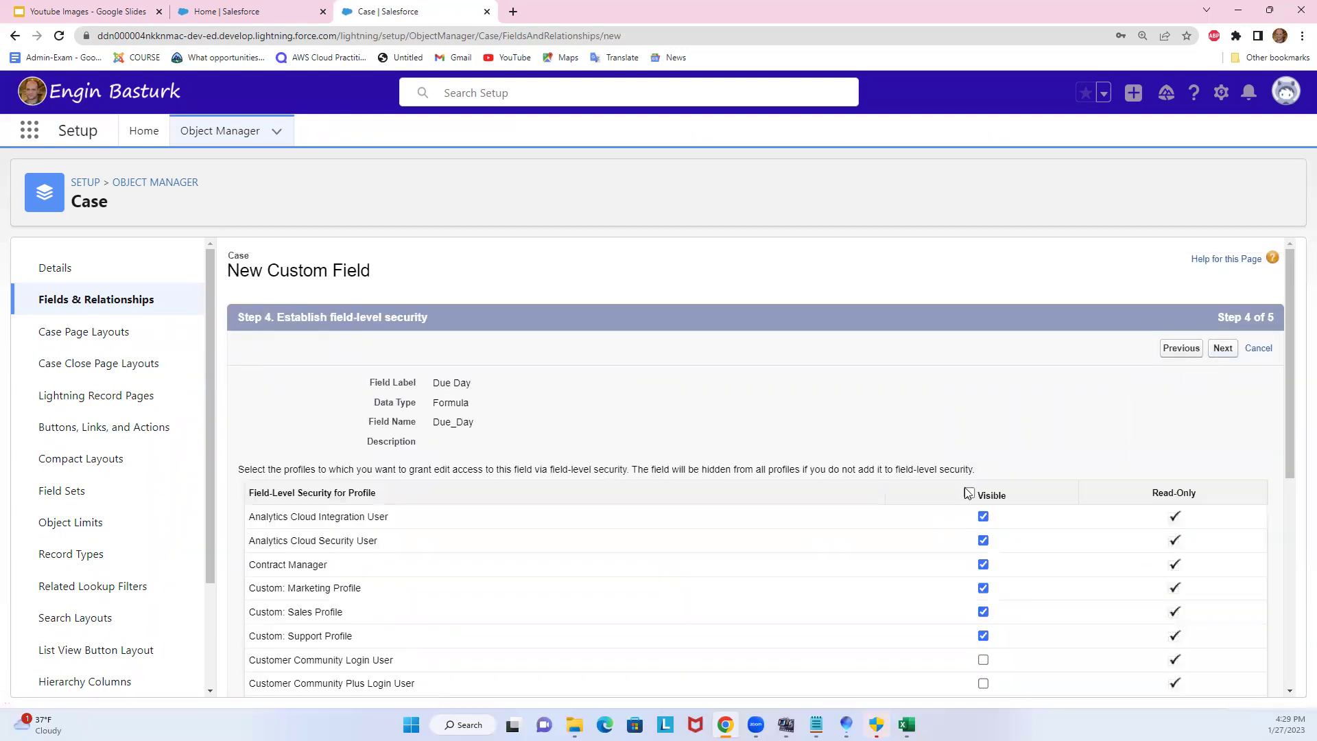
Make the Due Day field visible to all profiles, accept the page layouts and save the field
click(970, 493)
click(1220, 350)
click(1230, 350)
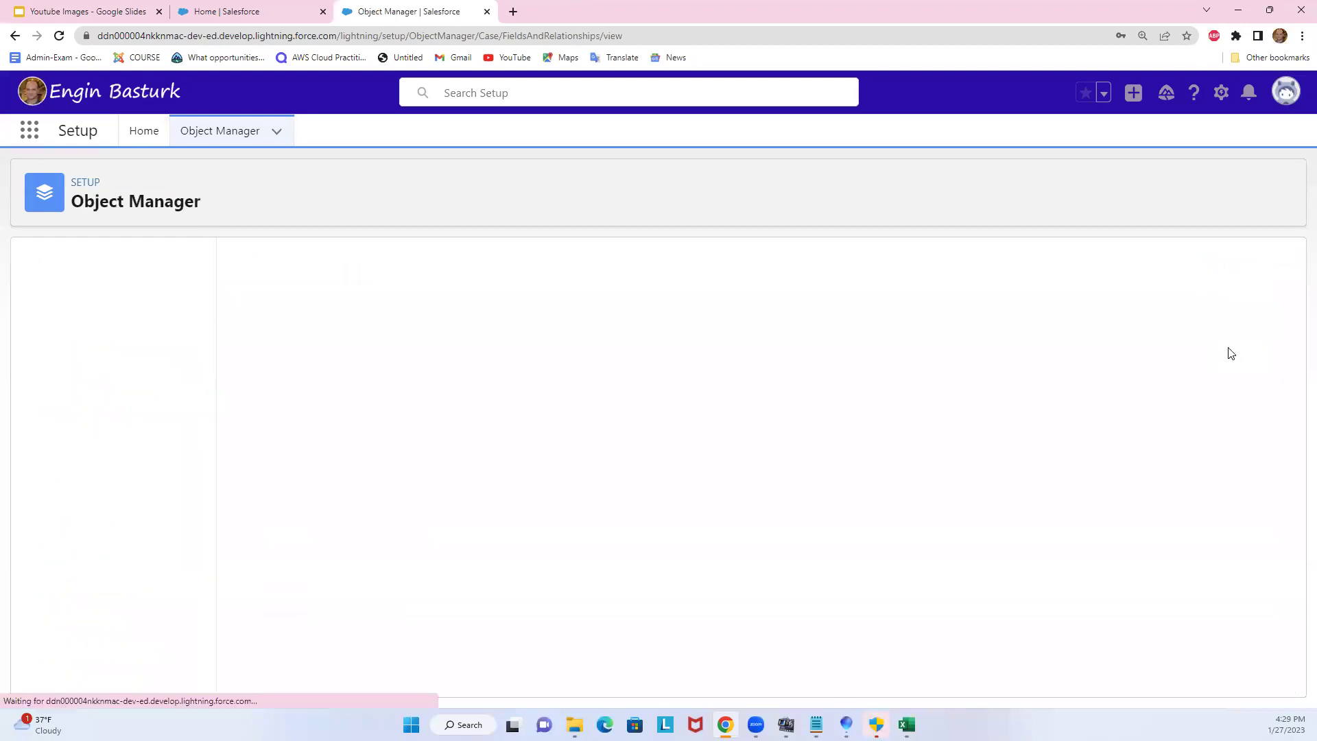
Switch to the Service app's Cases, show the My Cases list view and pin it
click(230, 11)
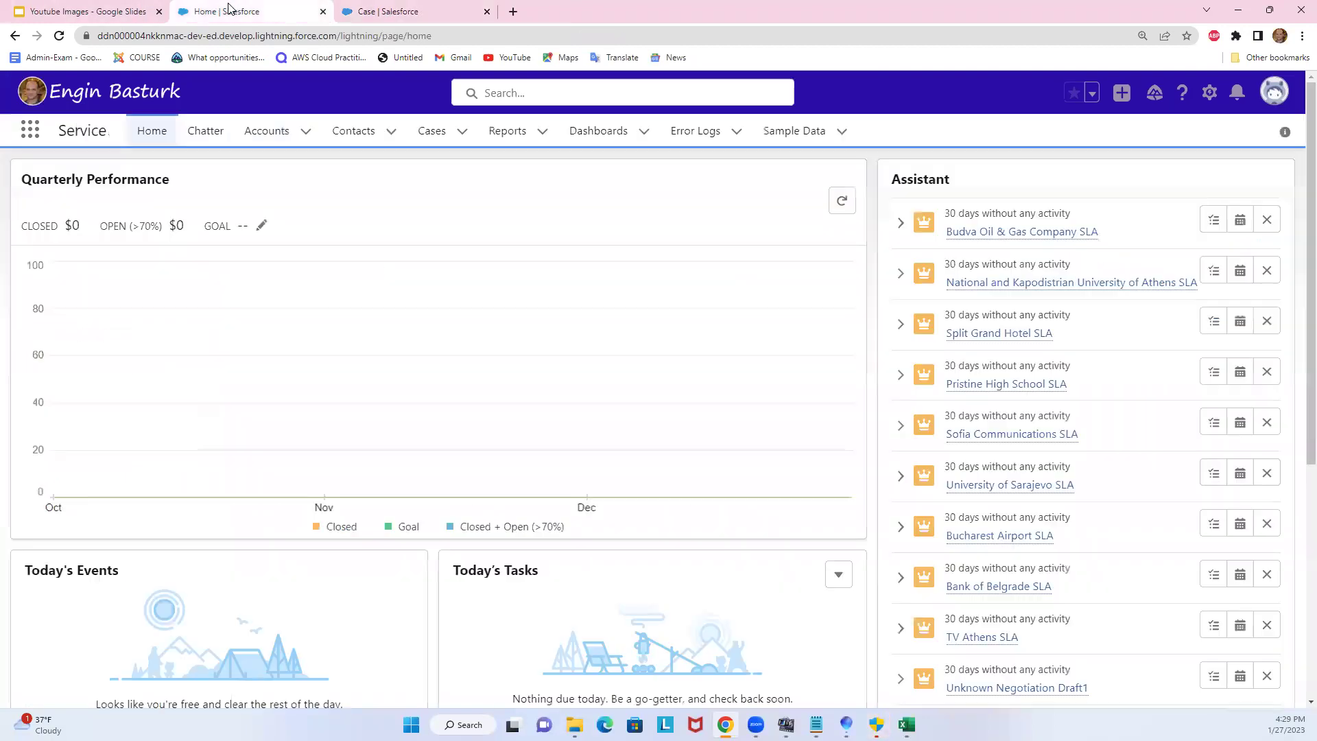
click(435, 131)
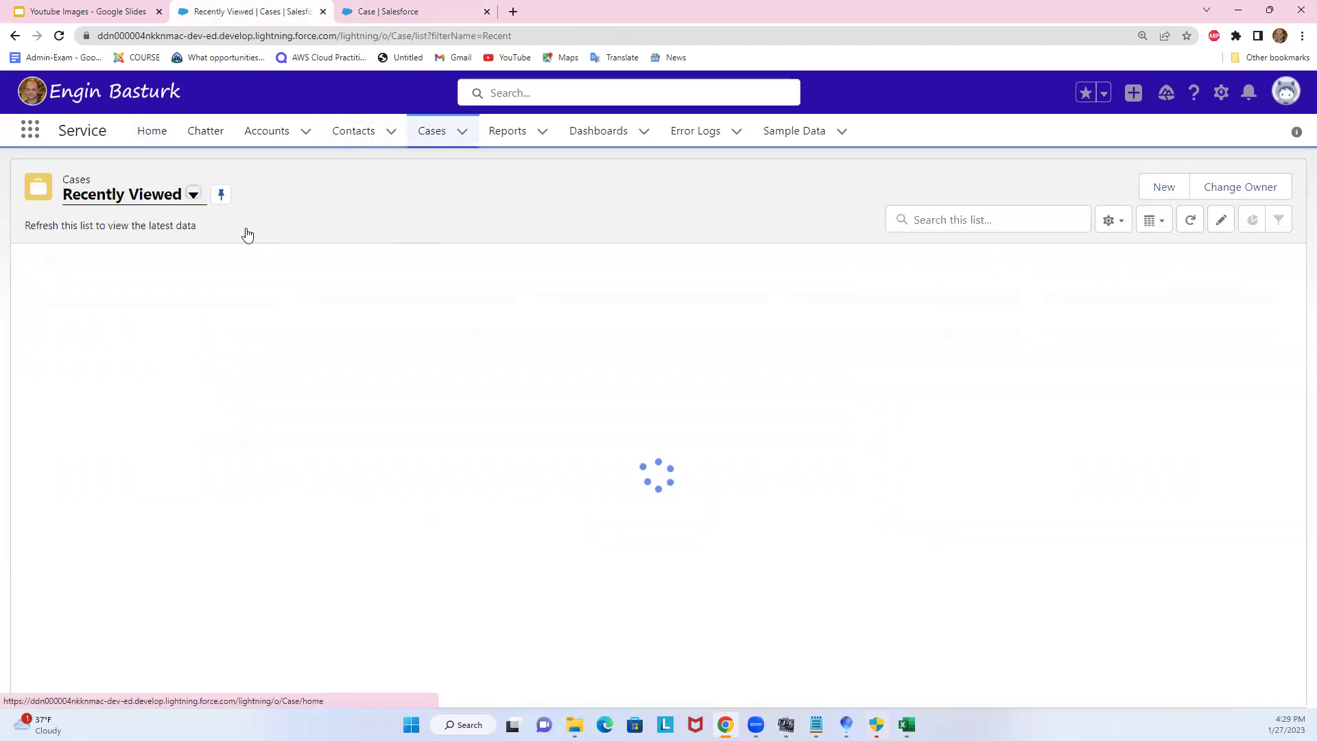
click(194, 196)
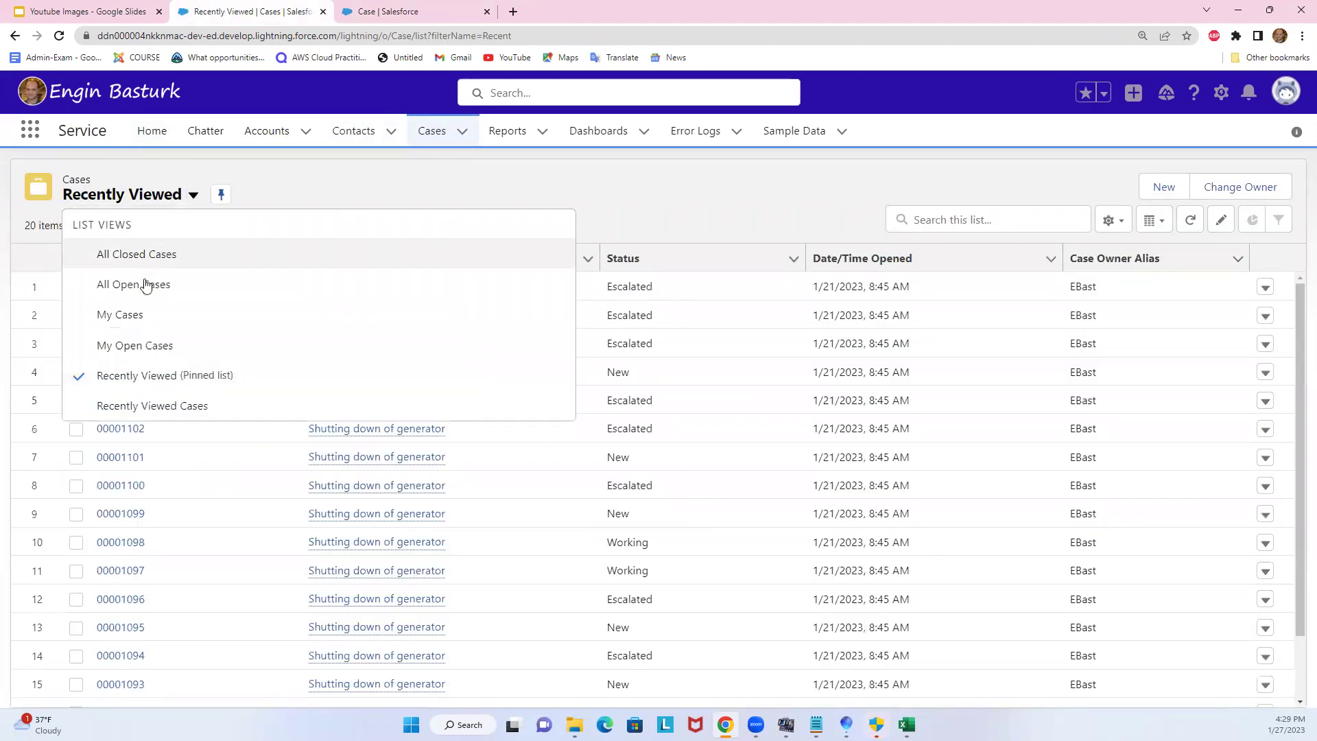
click(140, 315)
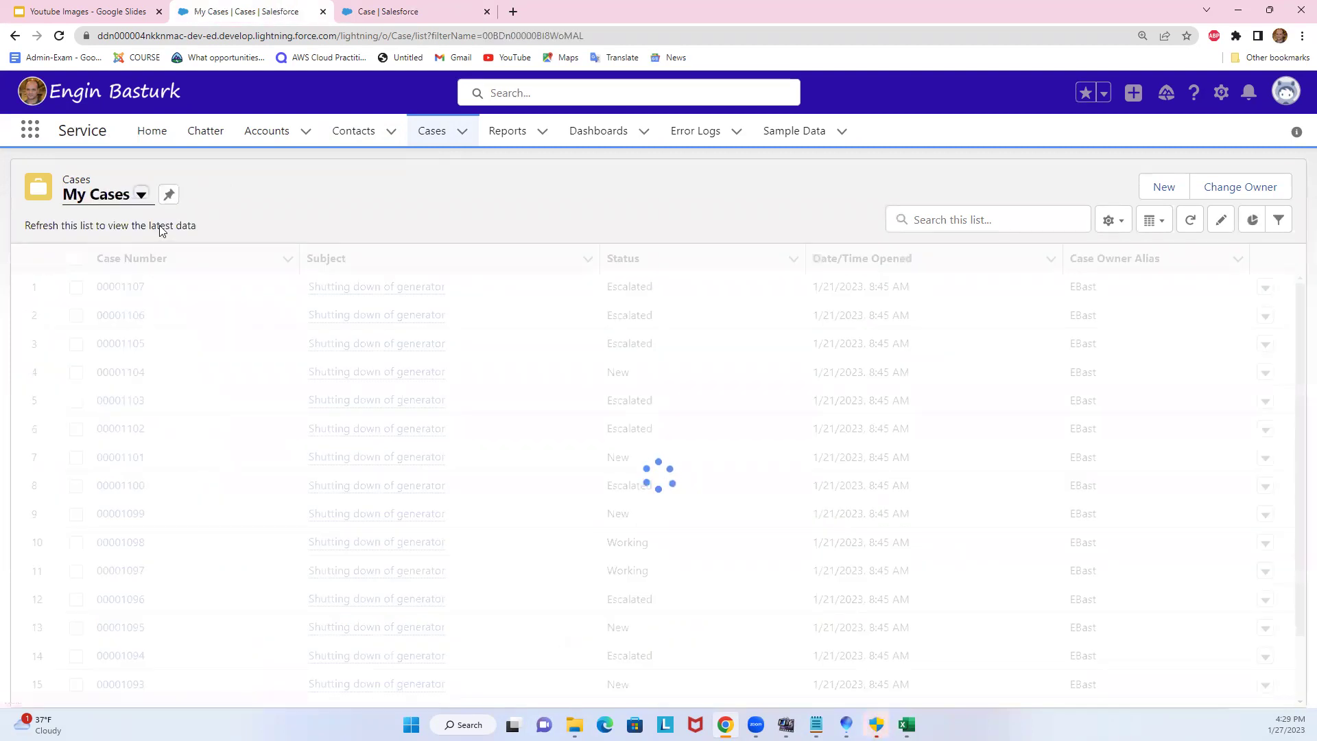
click(168, 195)
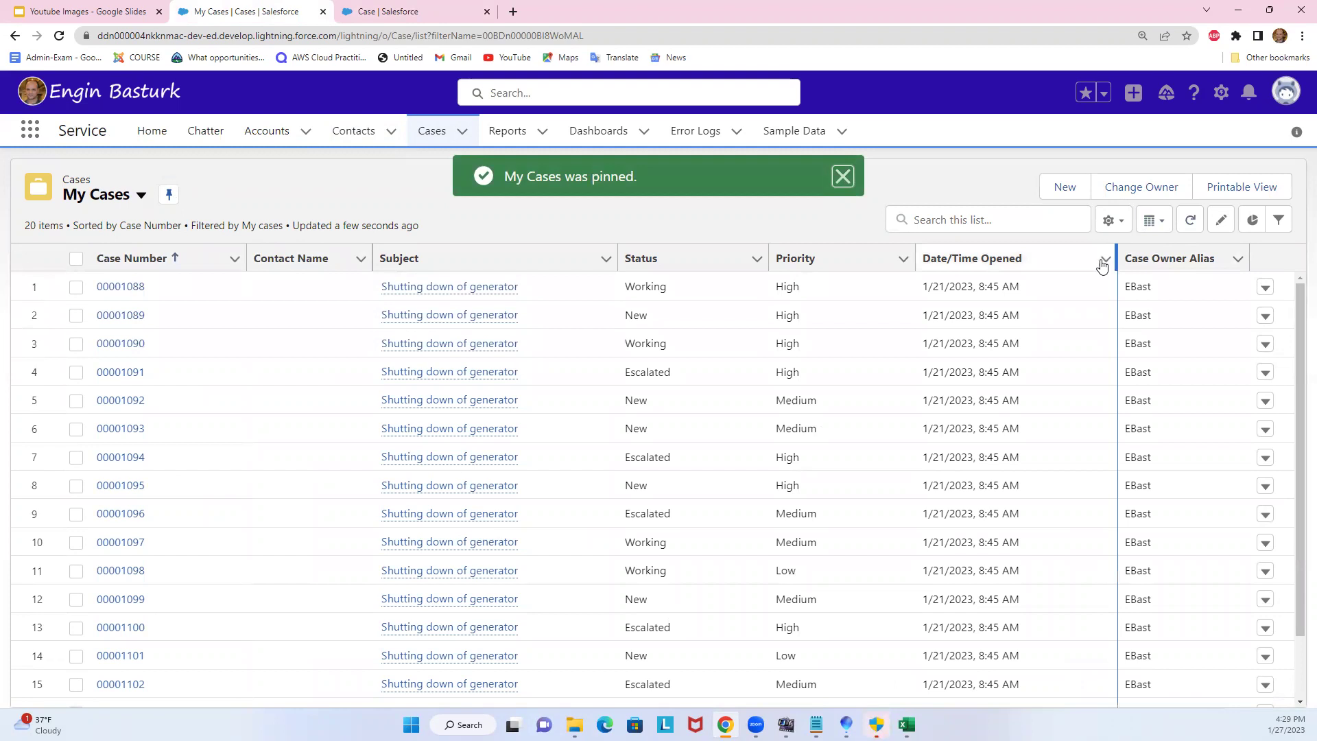
Add the Date/Time Closed and Due Day fields to the My Cases list view's visible columns and review the listed cases
click(1111, 220)
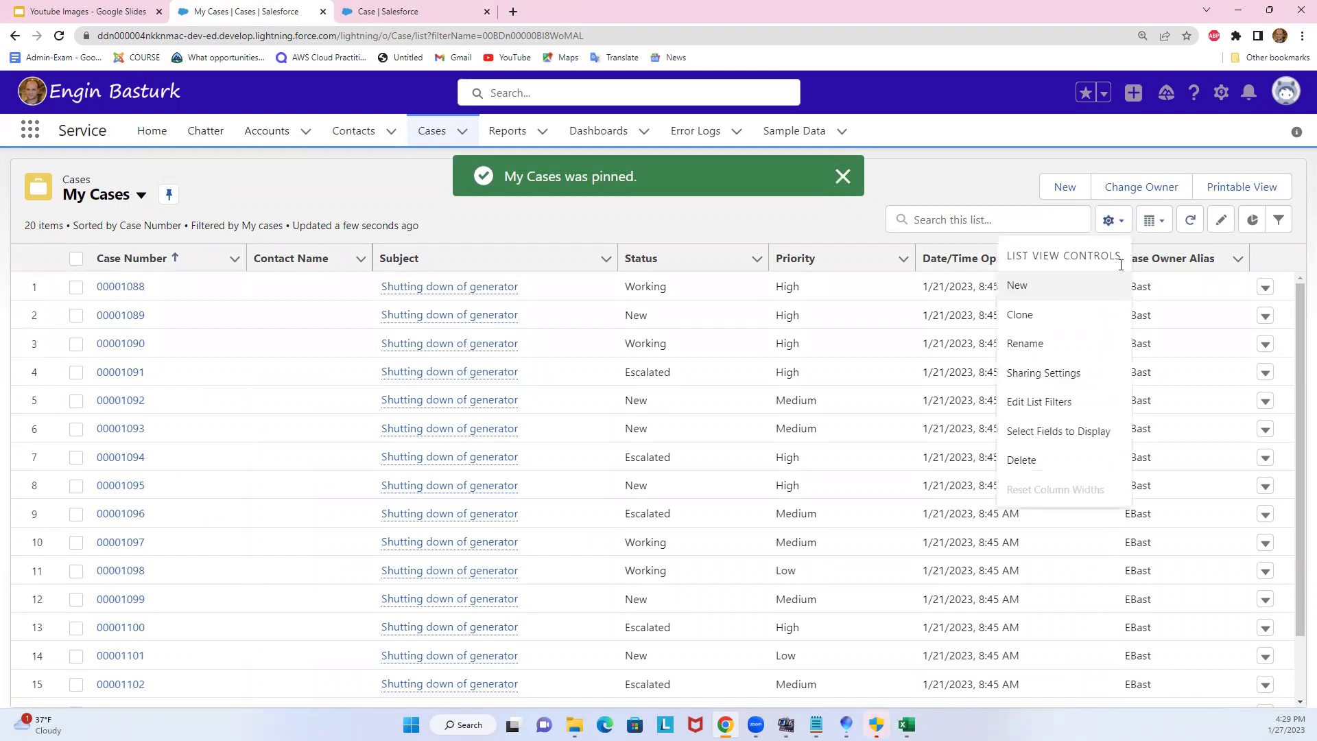
click(1067, 433)
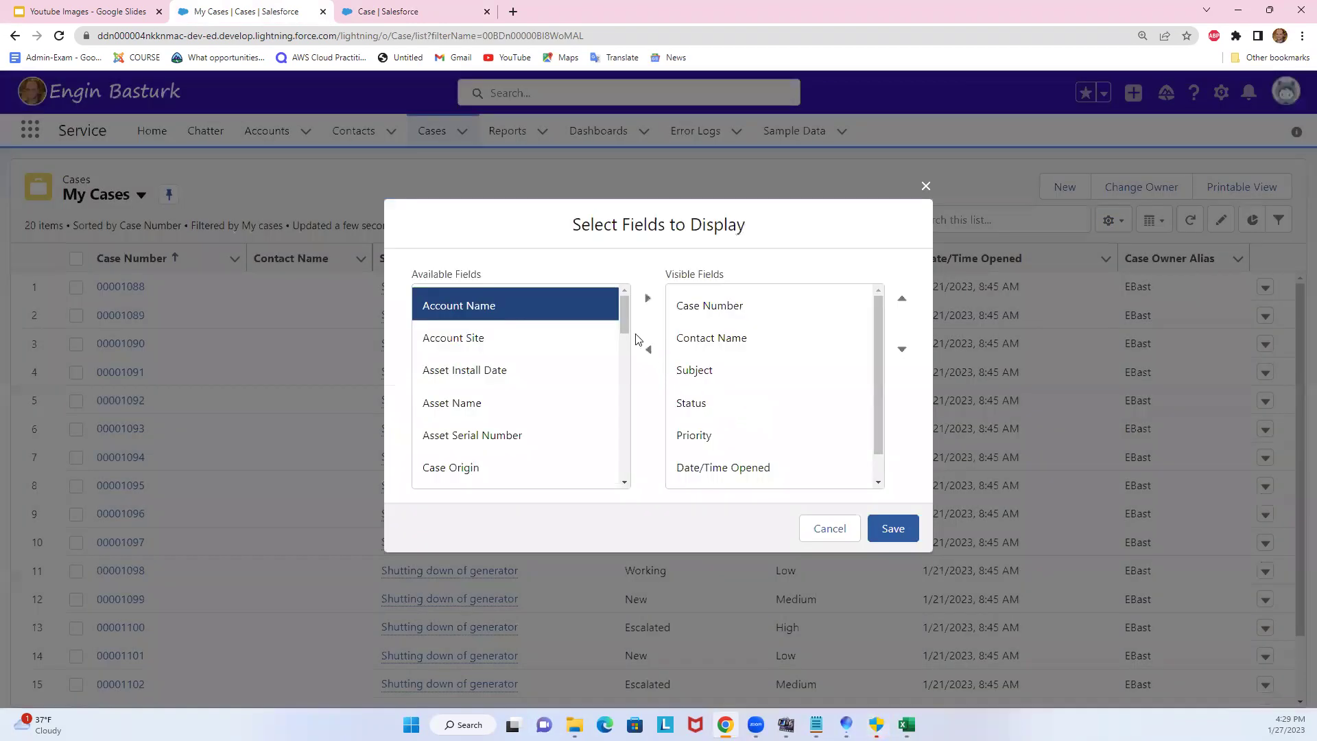
drag(625, 319, 632, 376)
click(520, 388)
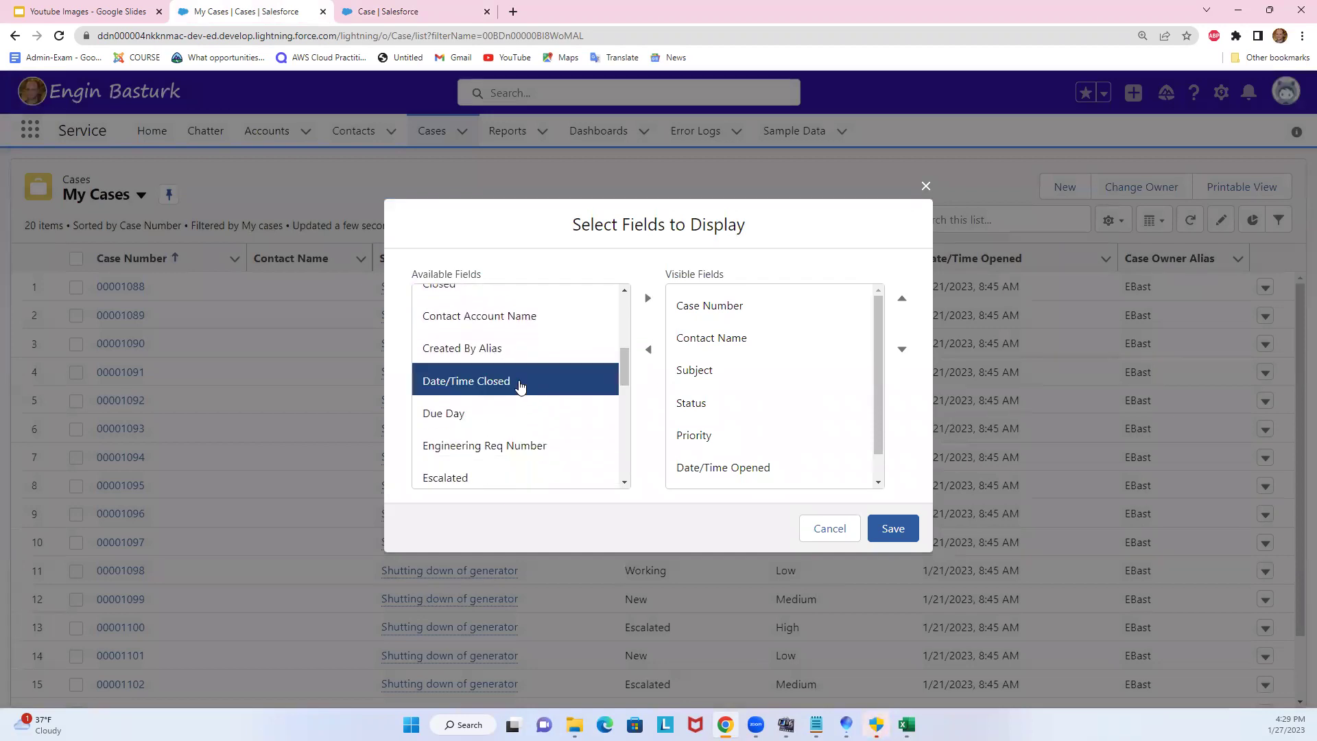
click(647, 306)
drag(626, 359, 623, 362)
click(494, 371)
click(645, 300)
drag(876, 377, 870, 471)
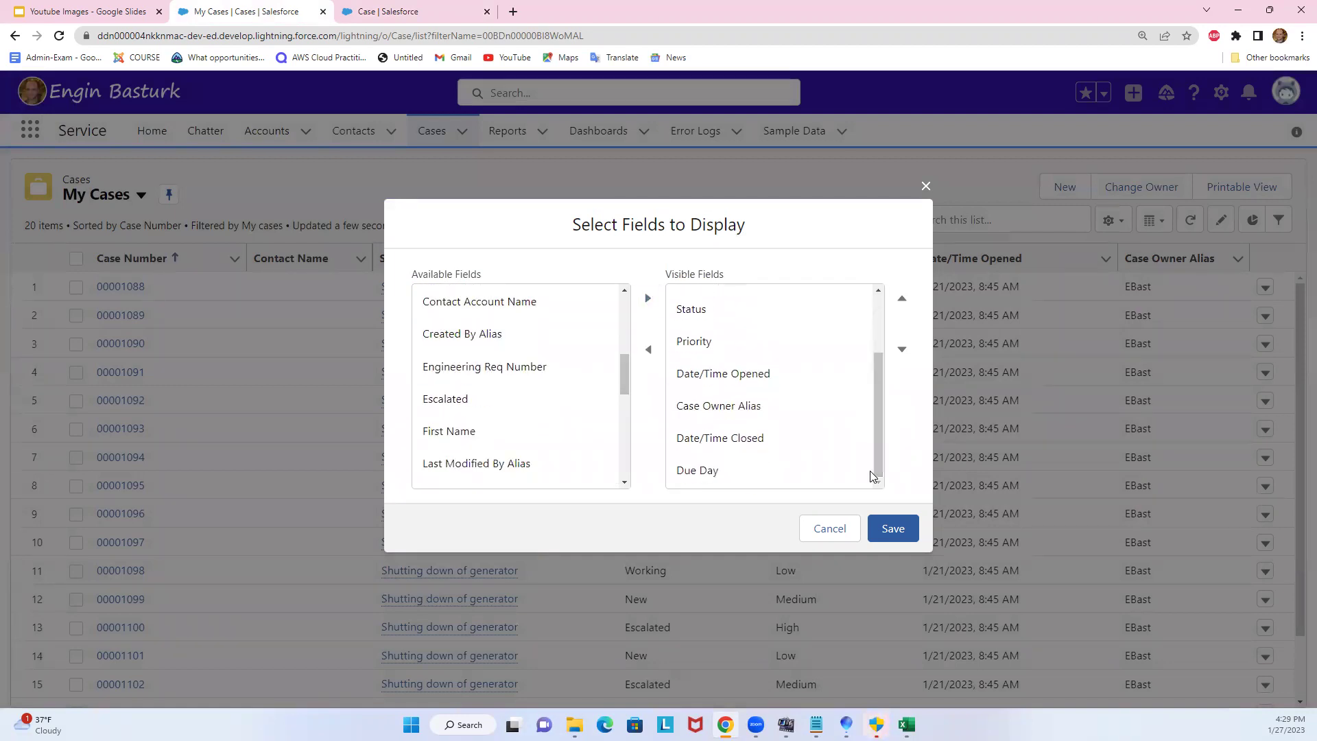
click(893, 529)
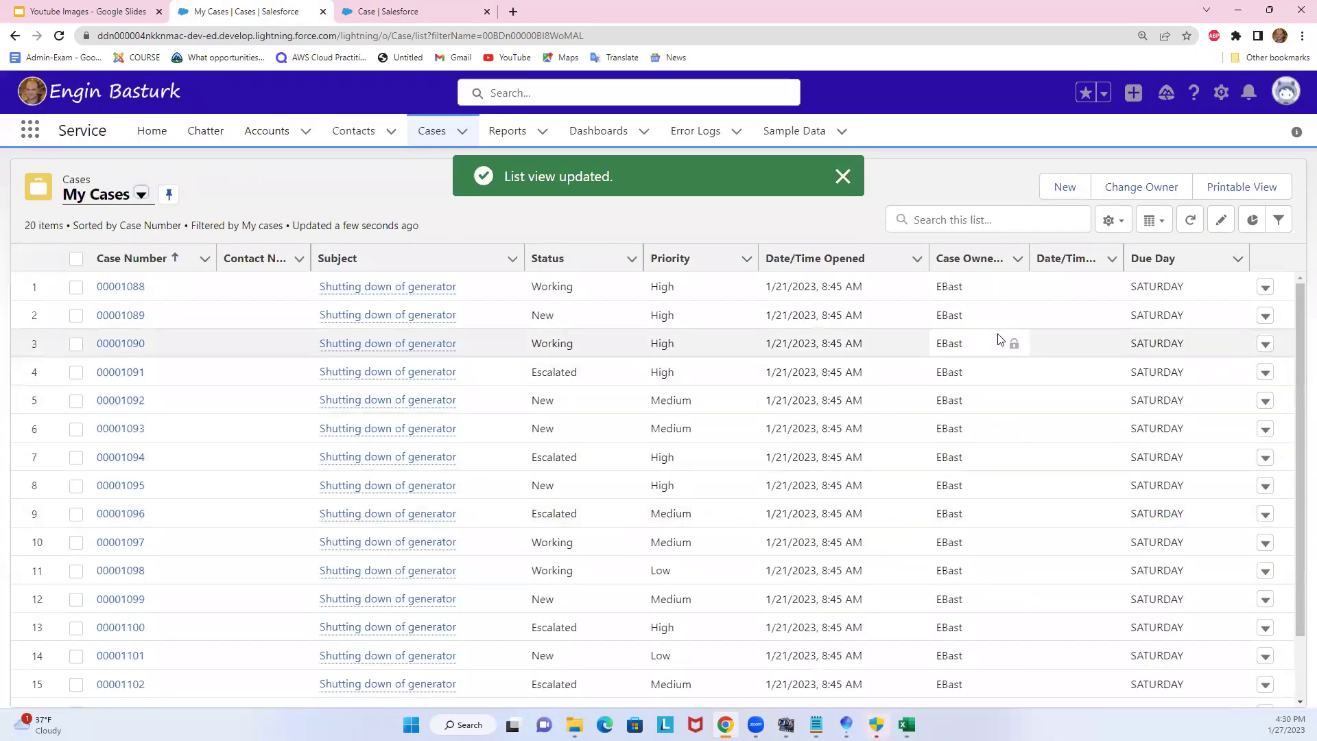
drag(1297, 382, 1297, 529)
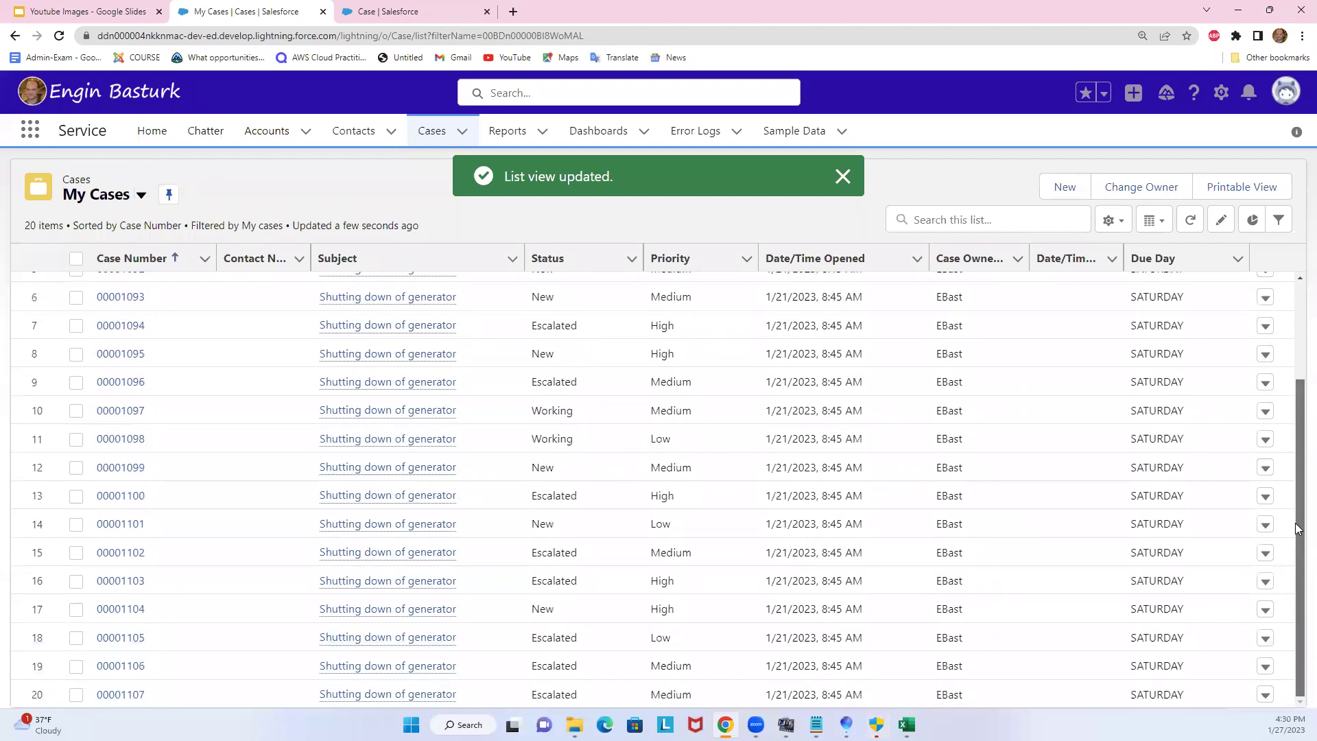
drag(1297, 470, 1291, 359)
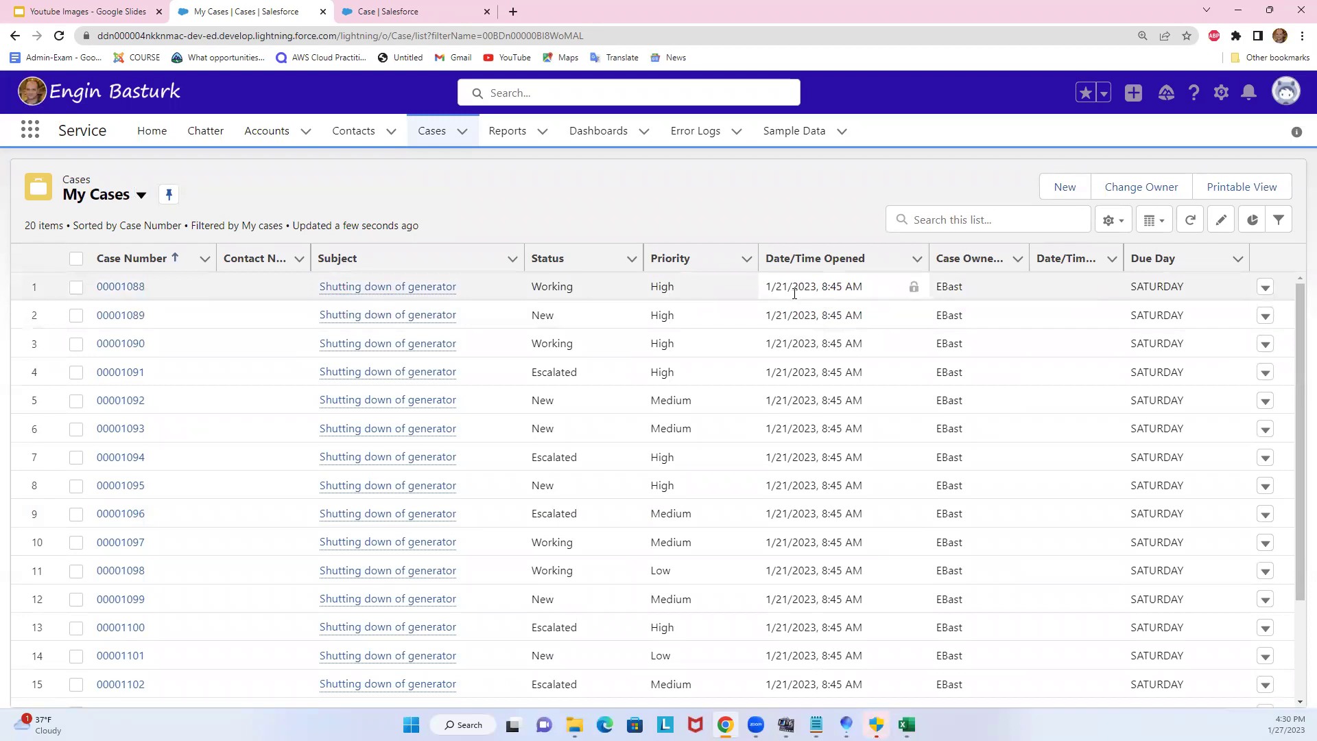
Open the first listed case for editing, examine its Due Day and Date/Time Closed fields, and cancel without changes
scroll(959, 370, down, 2)
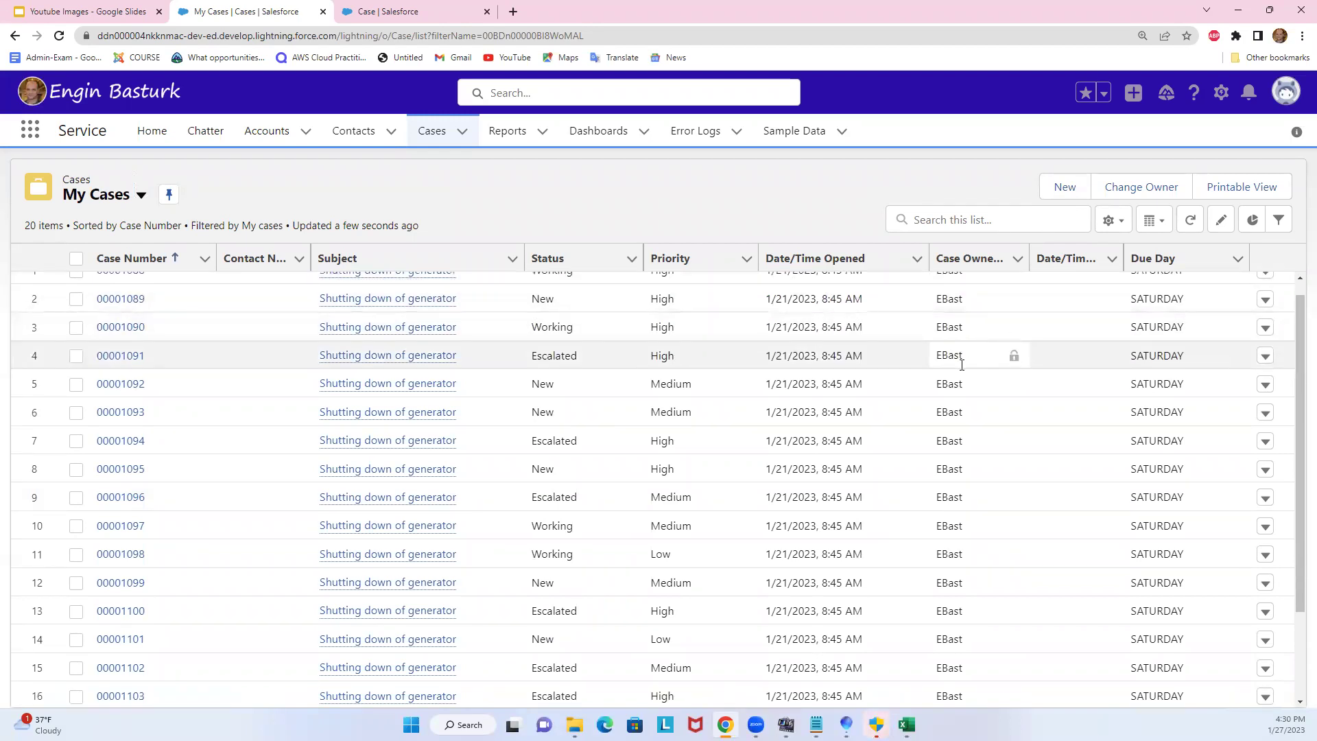
scroll(959, 381, up, 2)
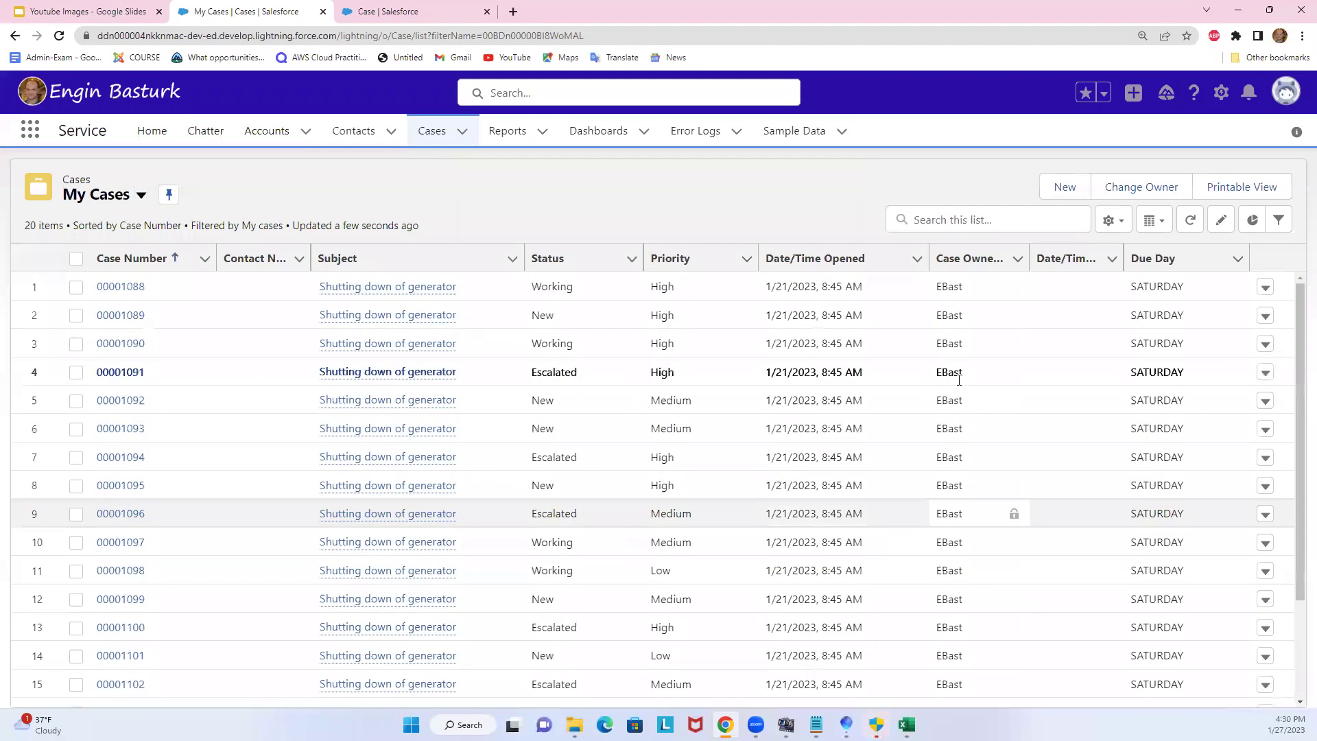
click(1266, 289)
click(1215, 314)
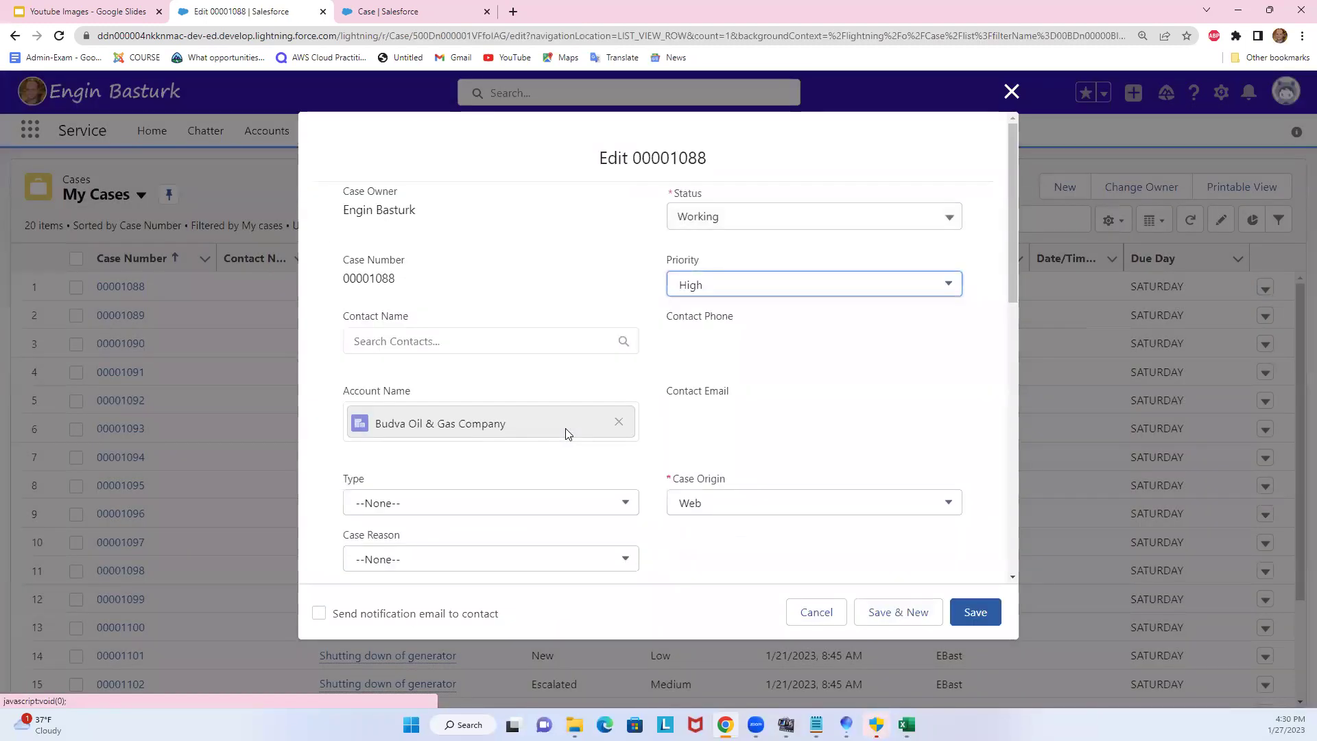
scroll(566, 432, down, 5)
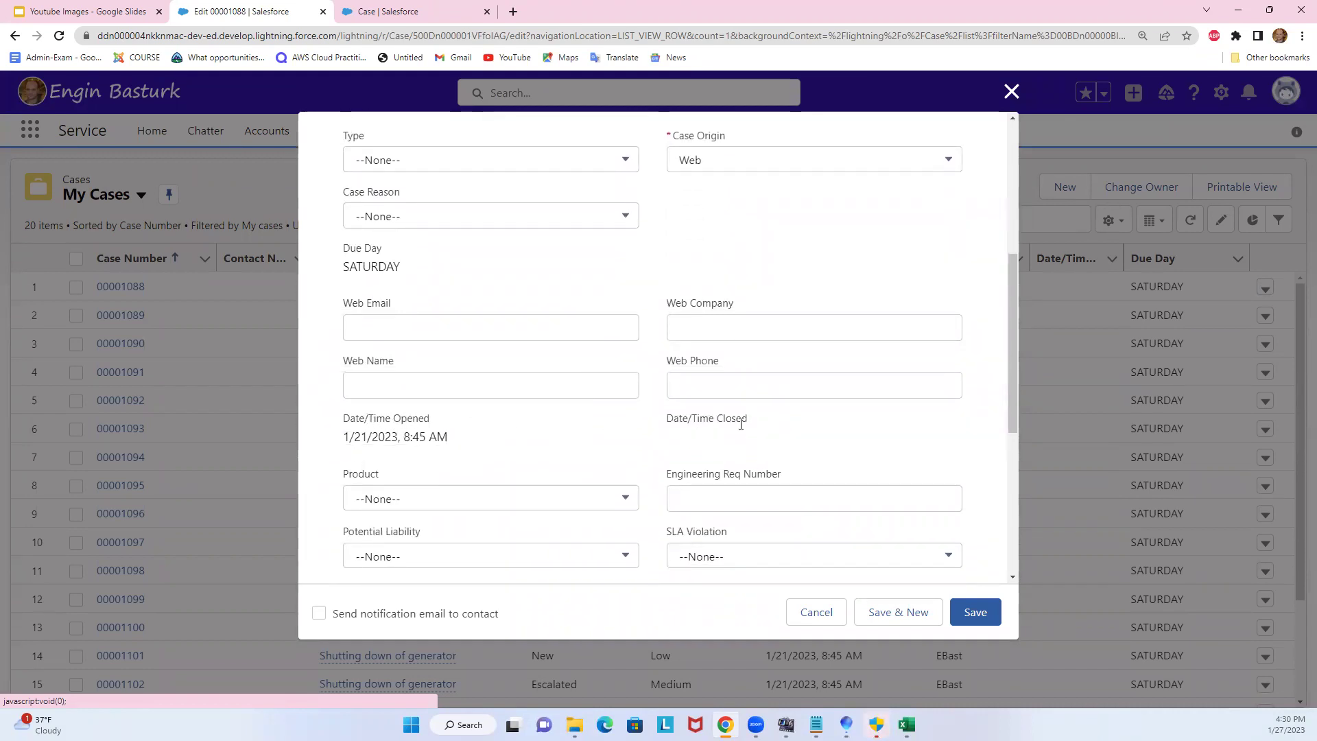
scroll(711, 455, down, 2)
scroll(755, 521, down, 3)
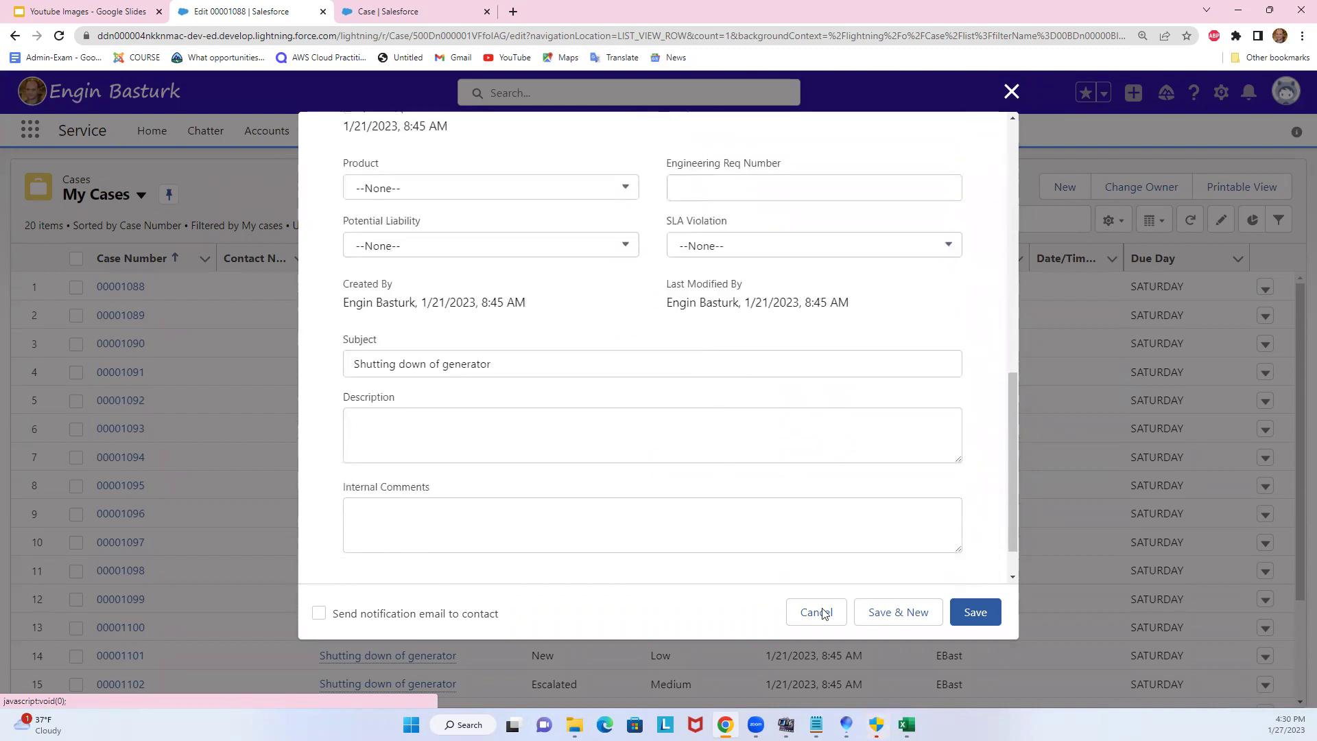
click(832, 615)
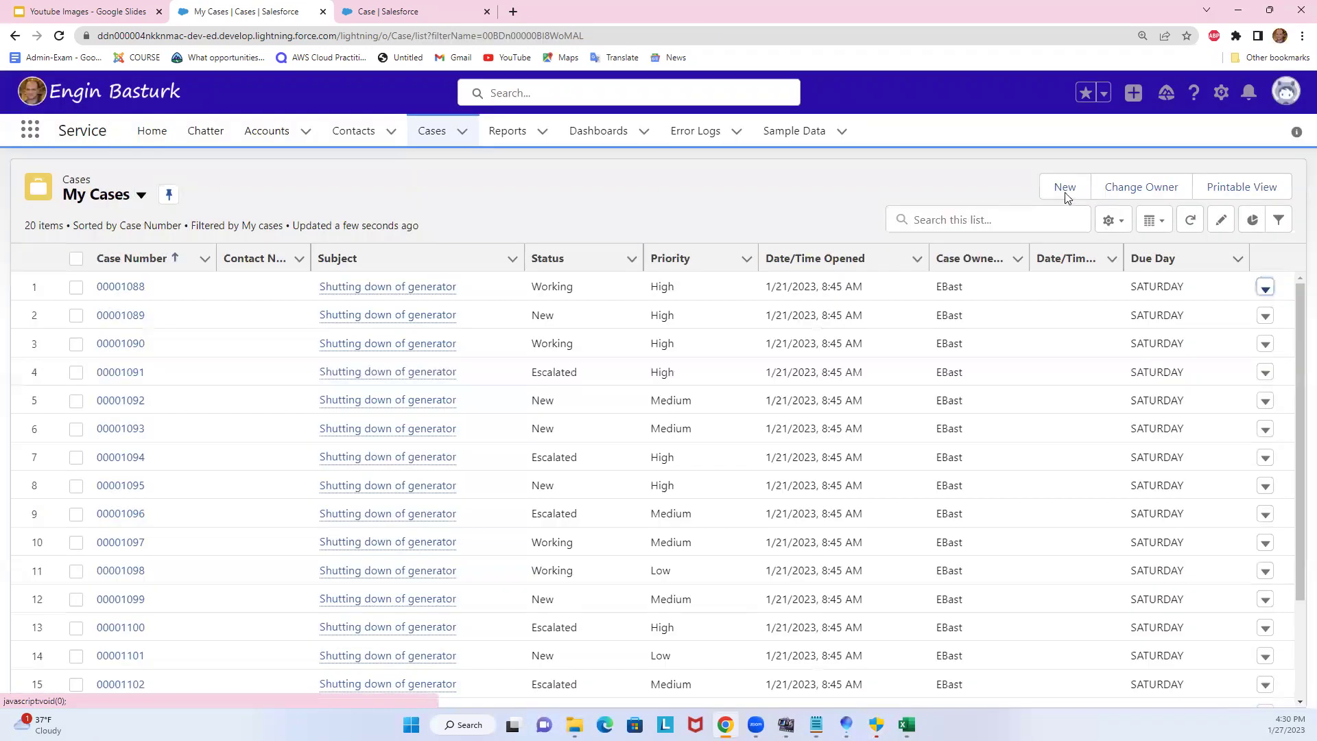
Create a new case with Case Origin set to Phone, leaving the other fields at their defaults, and save it
click(1065, 189)
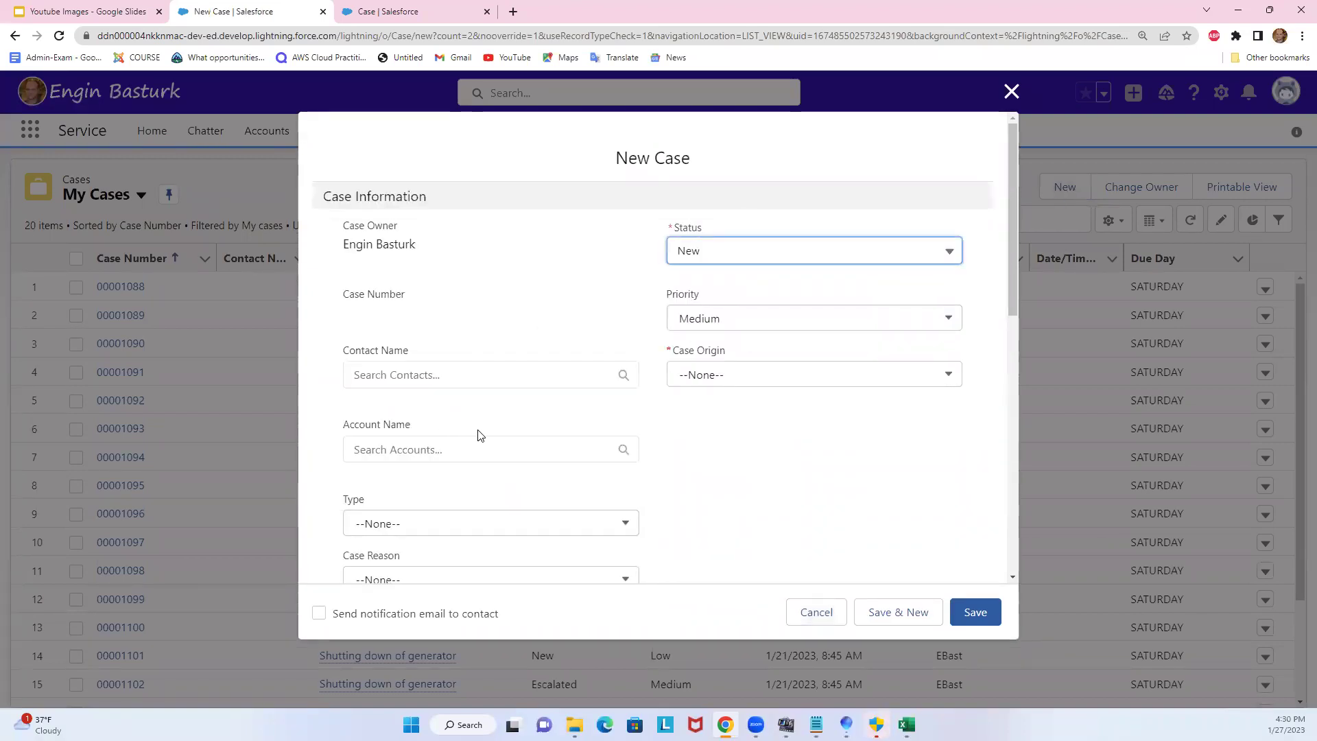
scroll(515, 430, down, 2)
scroll(516, 431, down, 1)
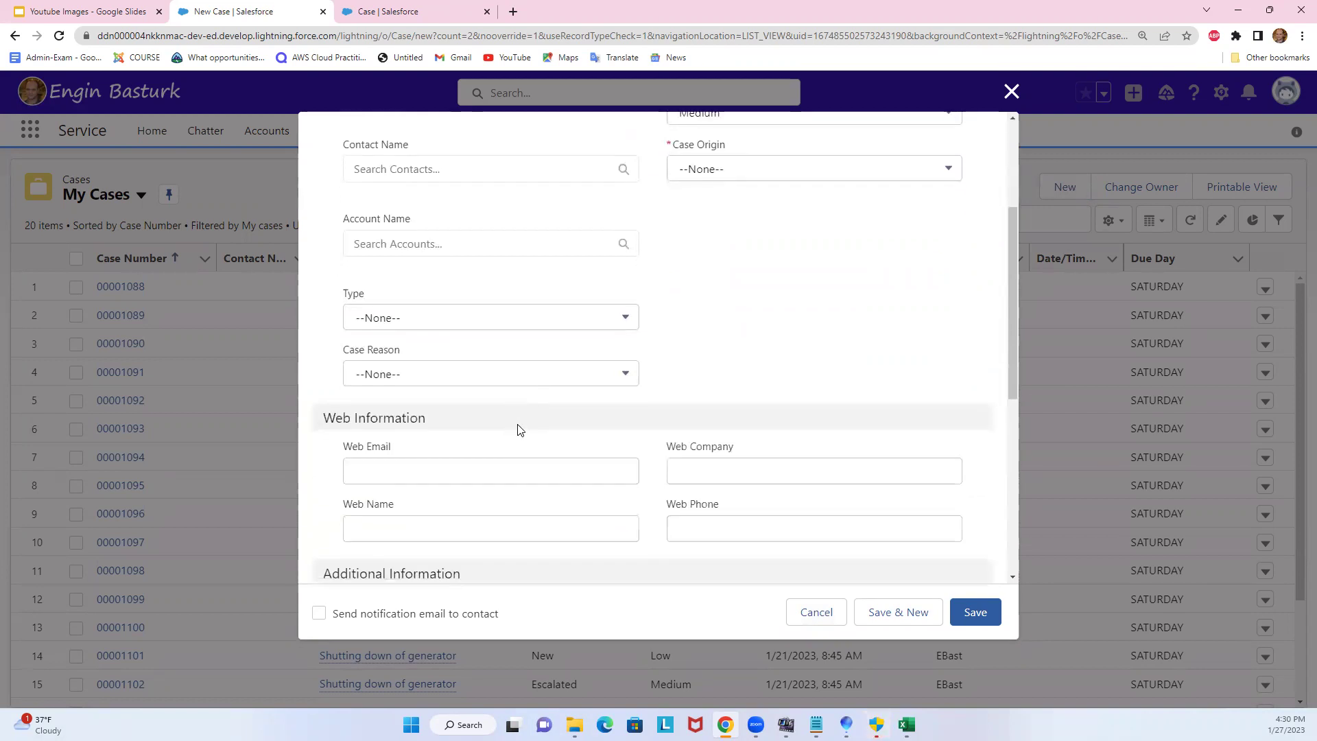
scroll(518, 430, down, 5)
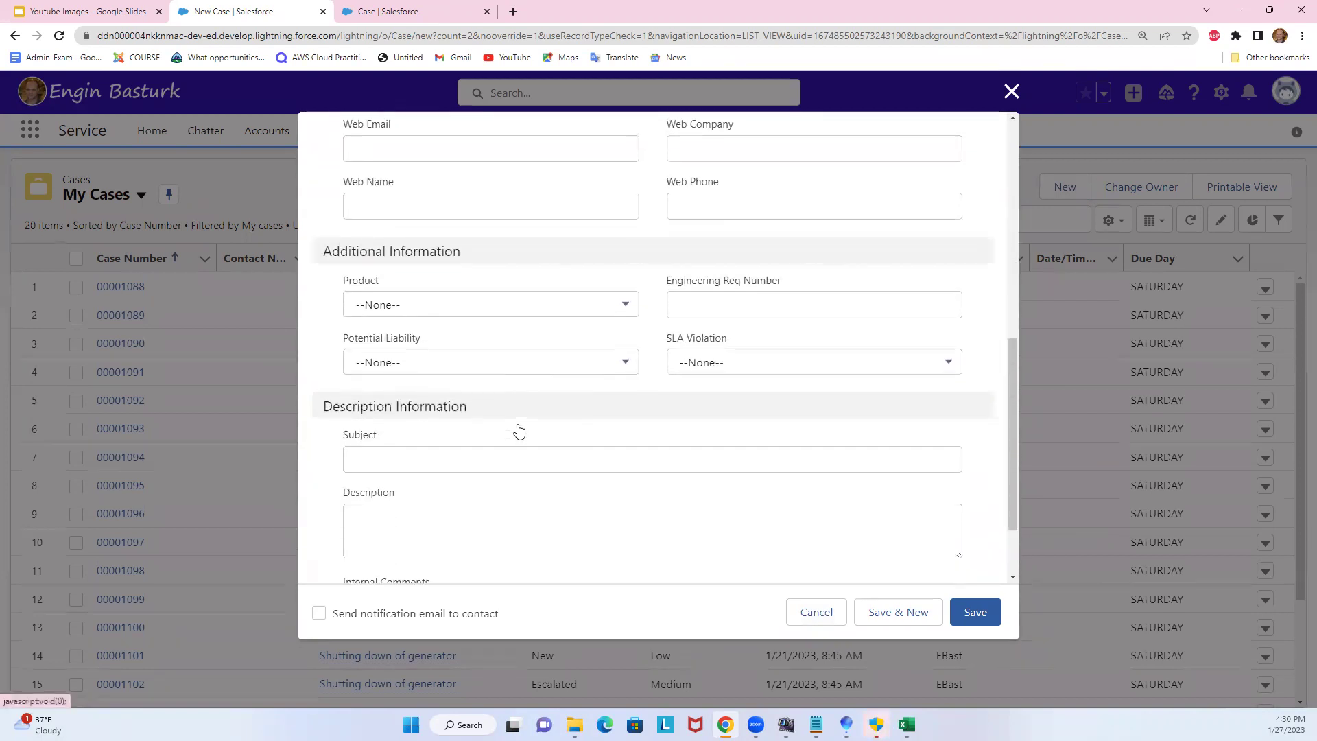
scroll(518, 430, down, 1)
scroll(518, 431, up, 4)
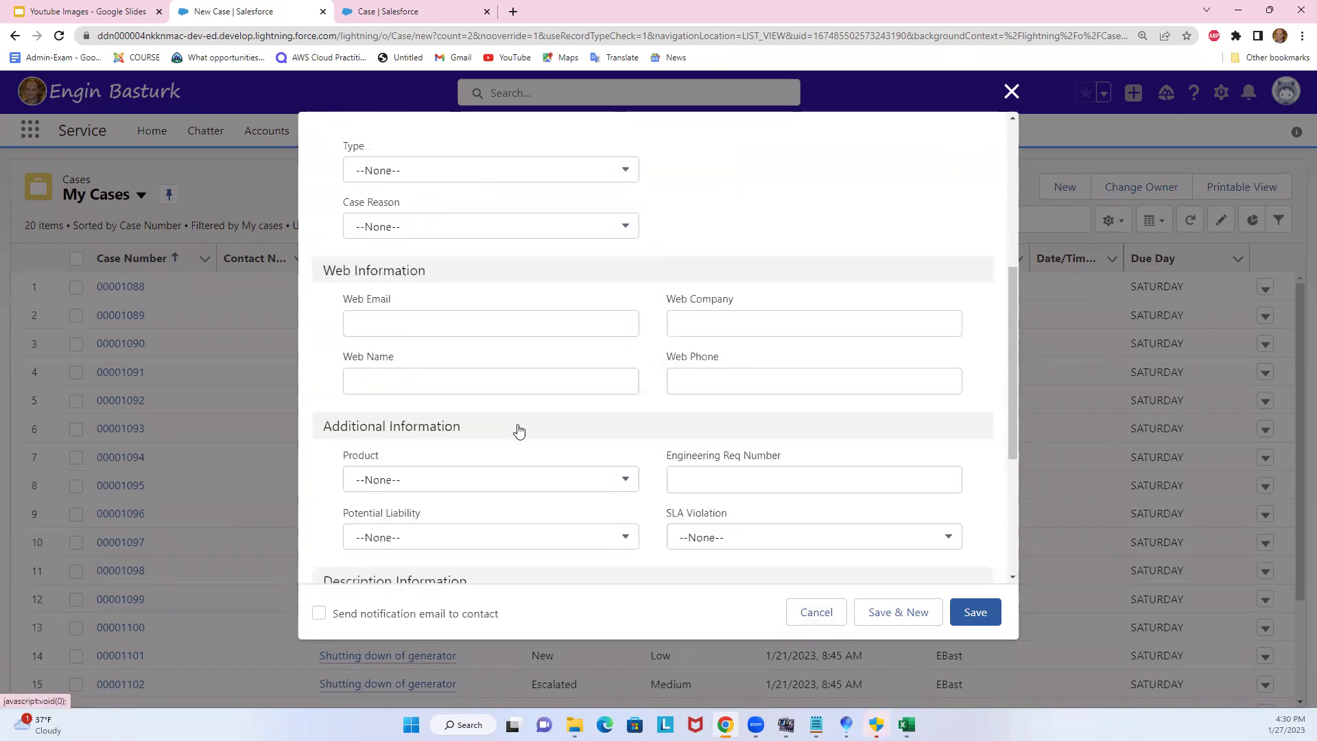
scroll(550, 388, up, 5)
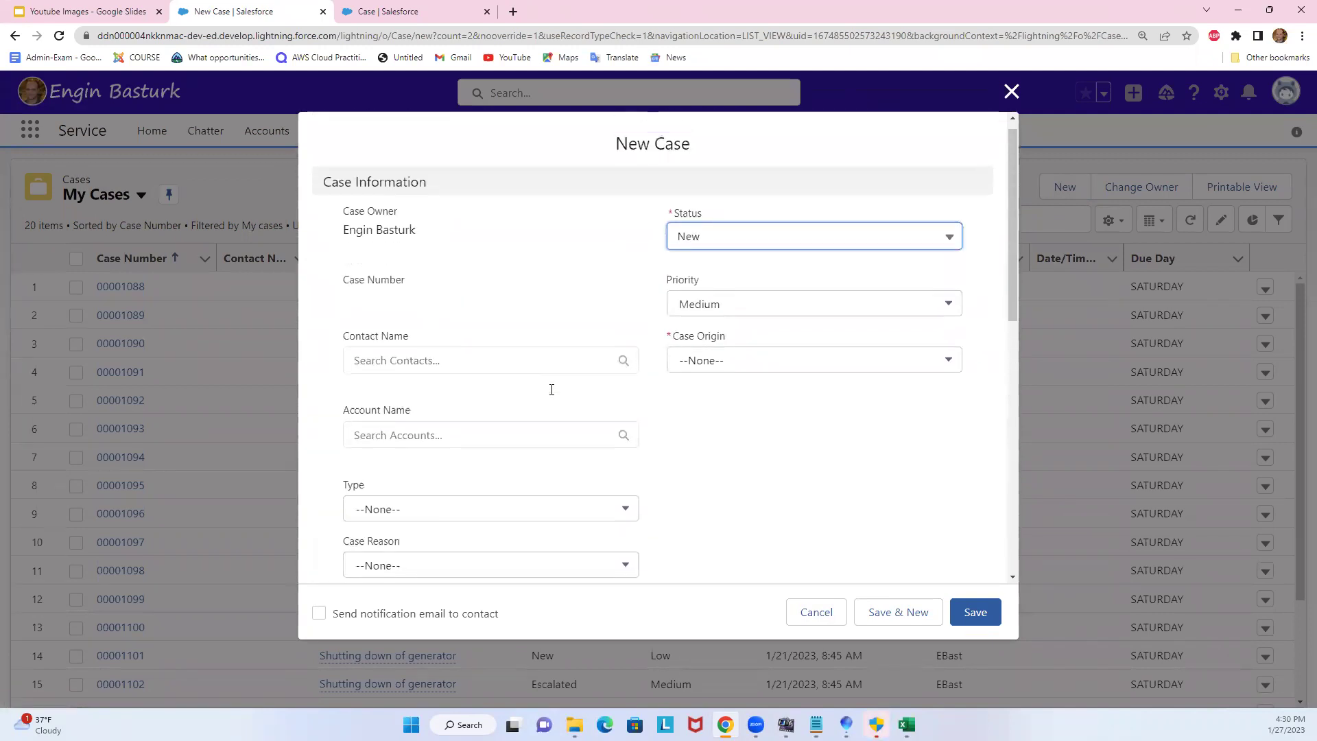
click(804, 366)
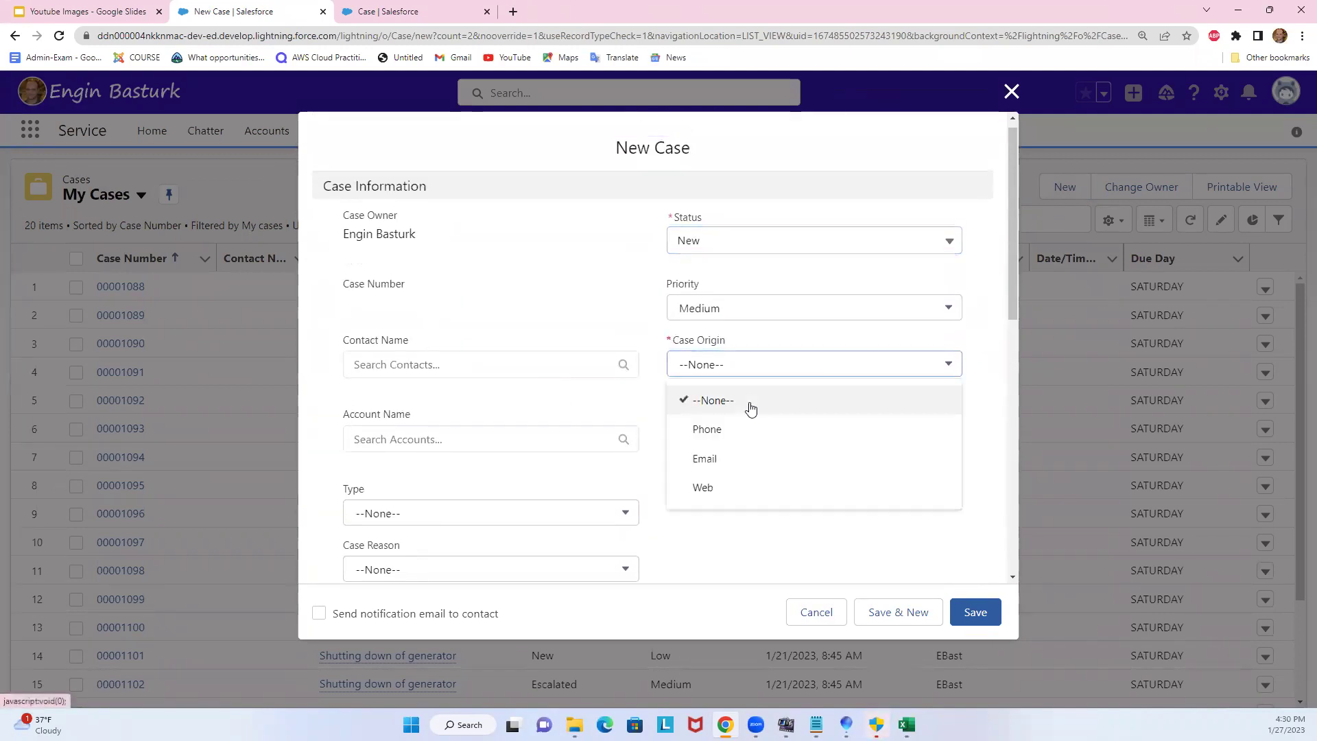
click(727, 429)
click(990, 619)
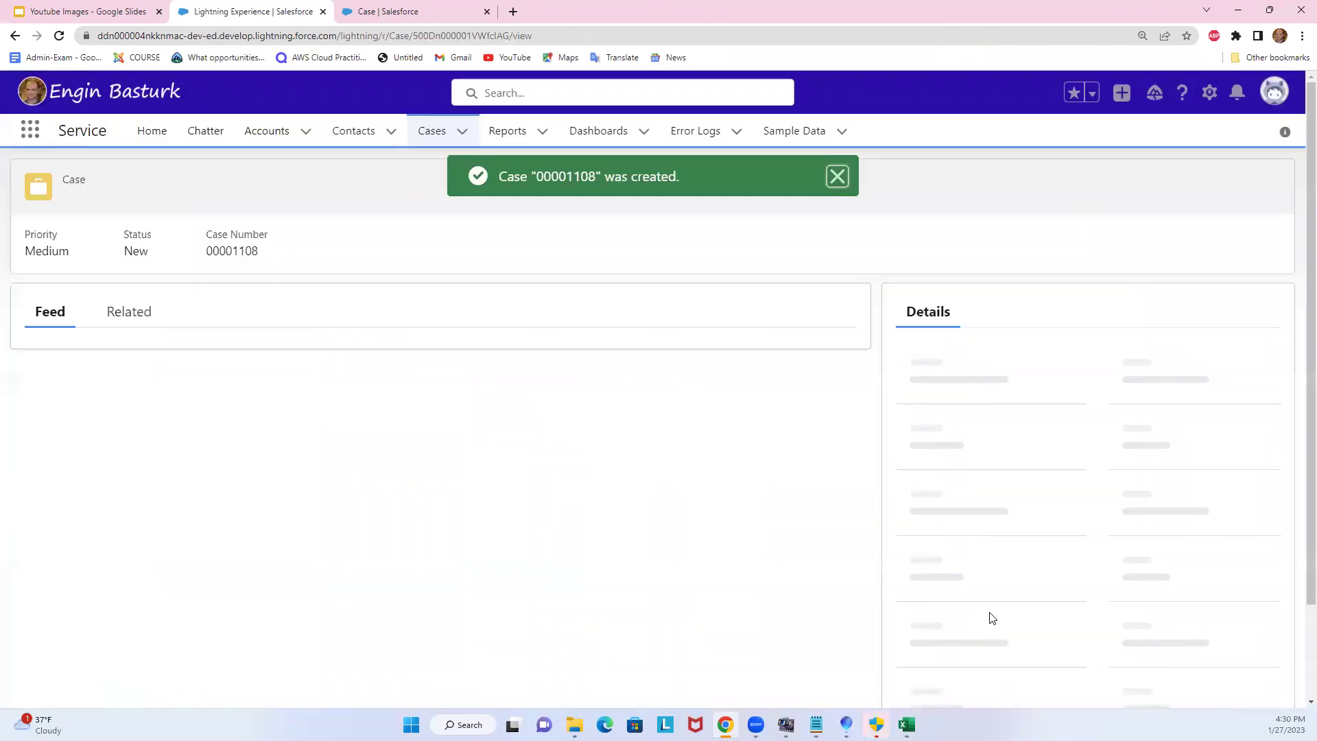
click(834, 176)
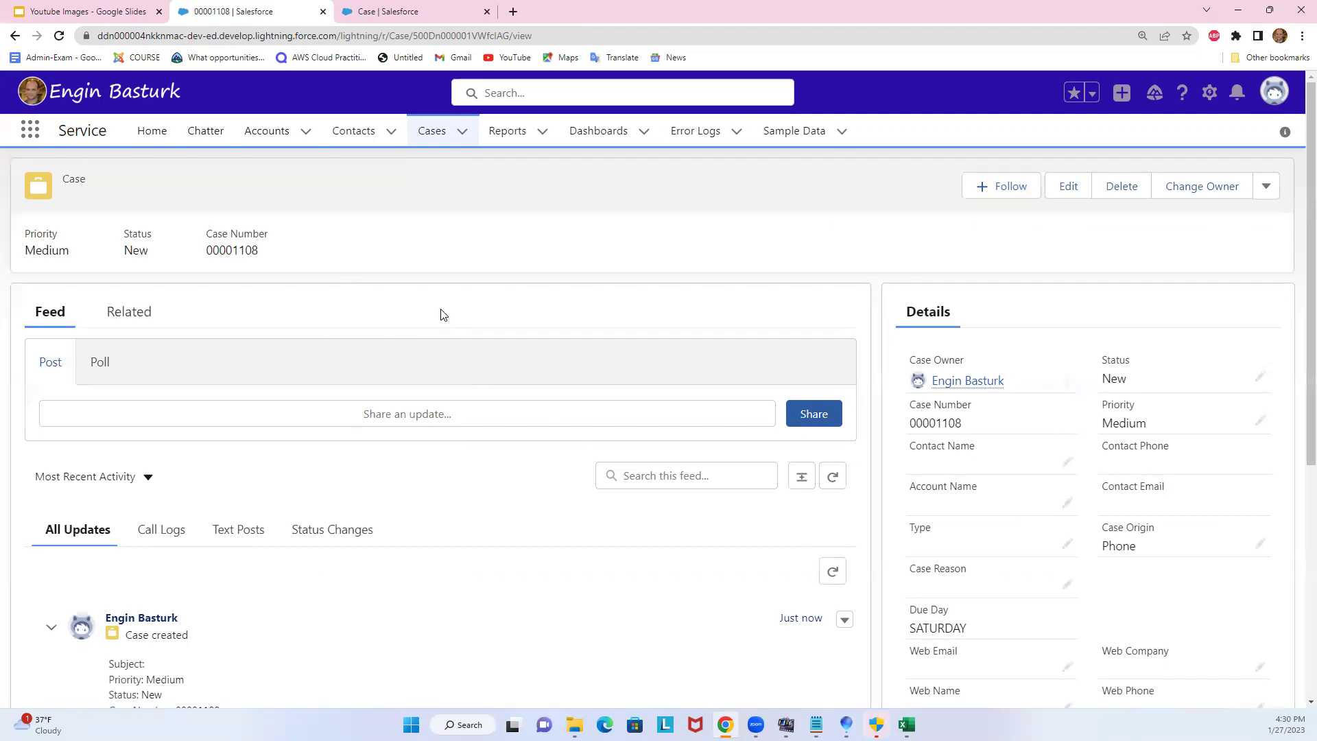
Return to the My Cases list, look for the newly created case and sort by Case Number in descending order
click(431, 135)
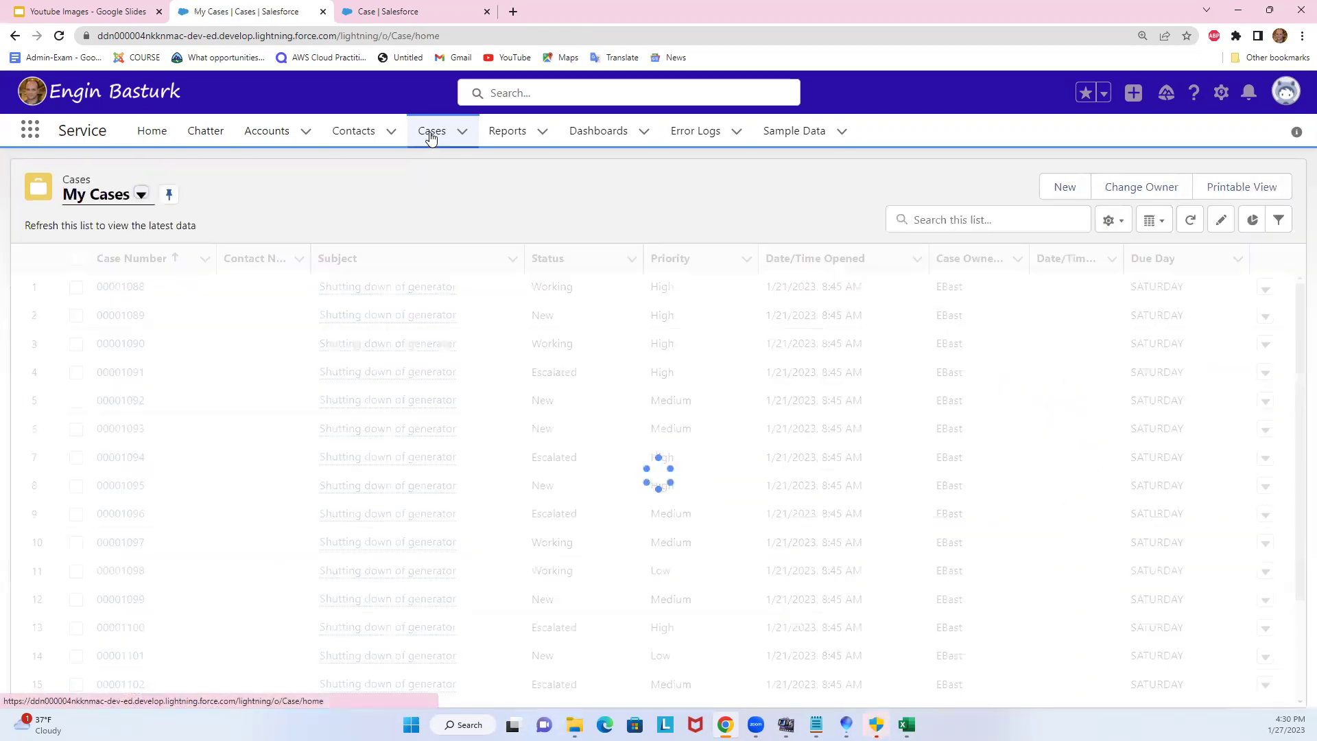
drag(1298, 375, 1298, 615)
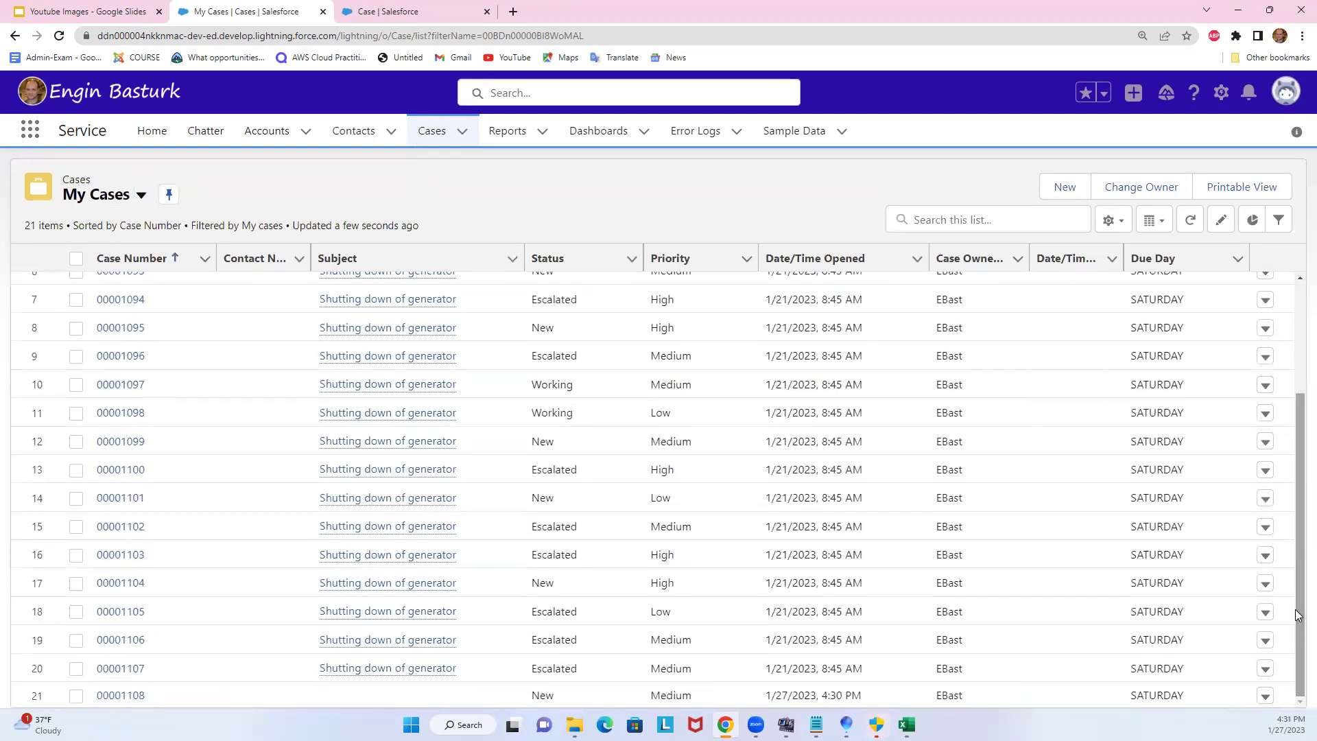
scroll(974, 542, up, 3)
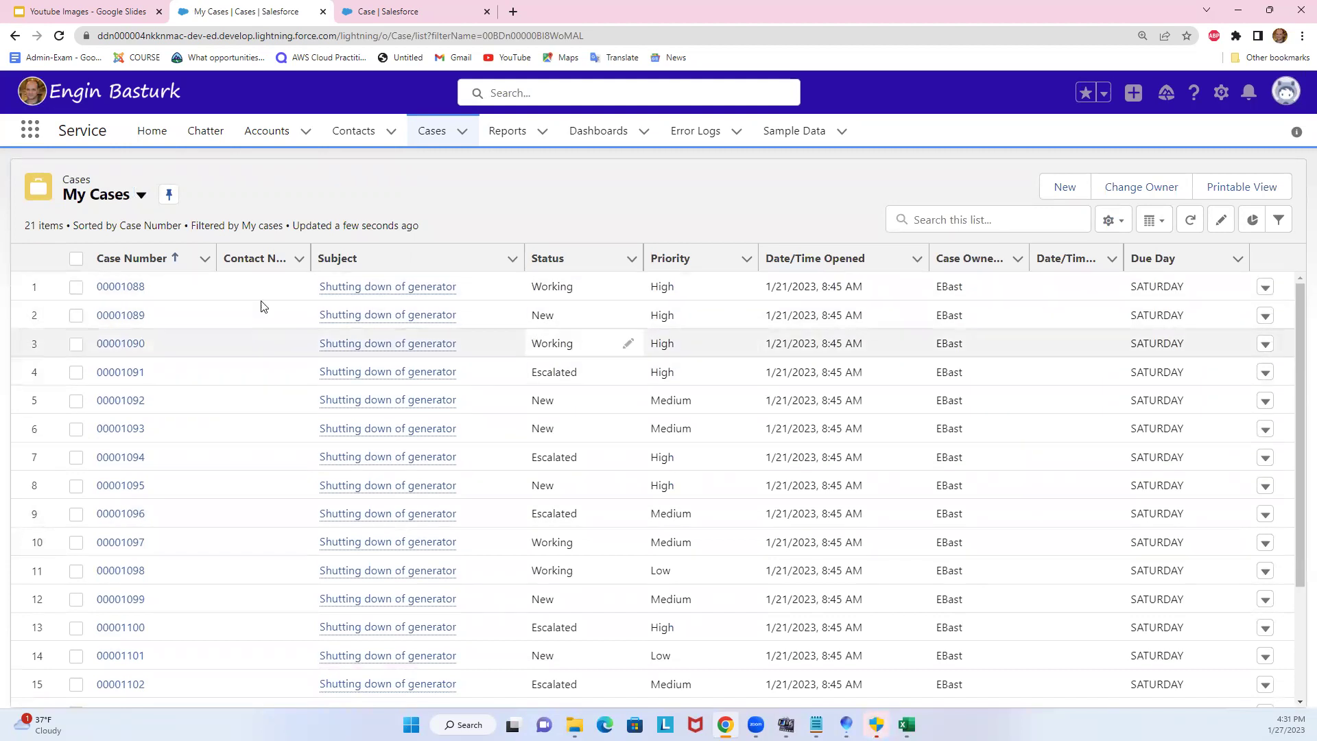
click(137, 264)
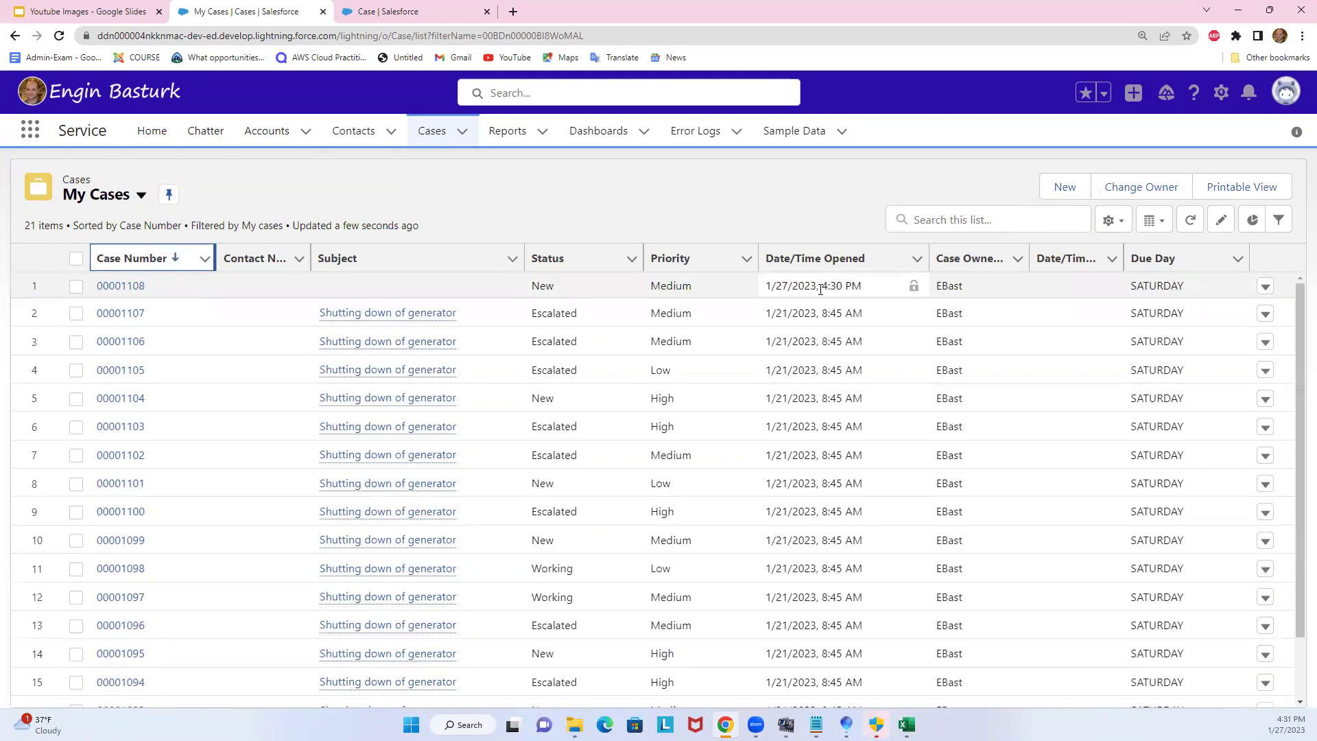
Open the Case object's Due Day field for editing in Object Manager and review its weekday formula
click(425, 11)
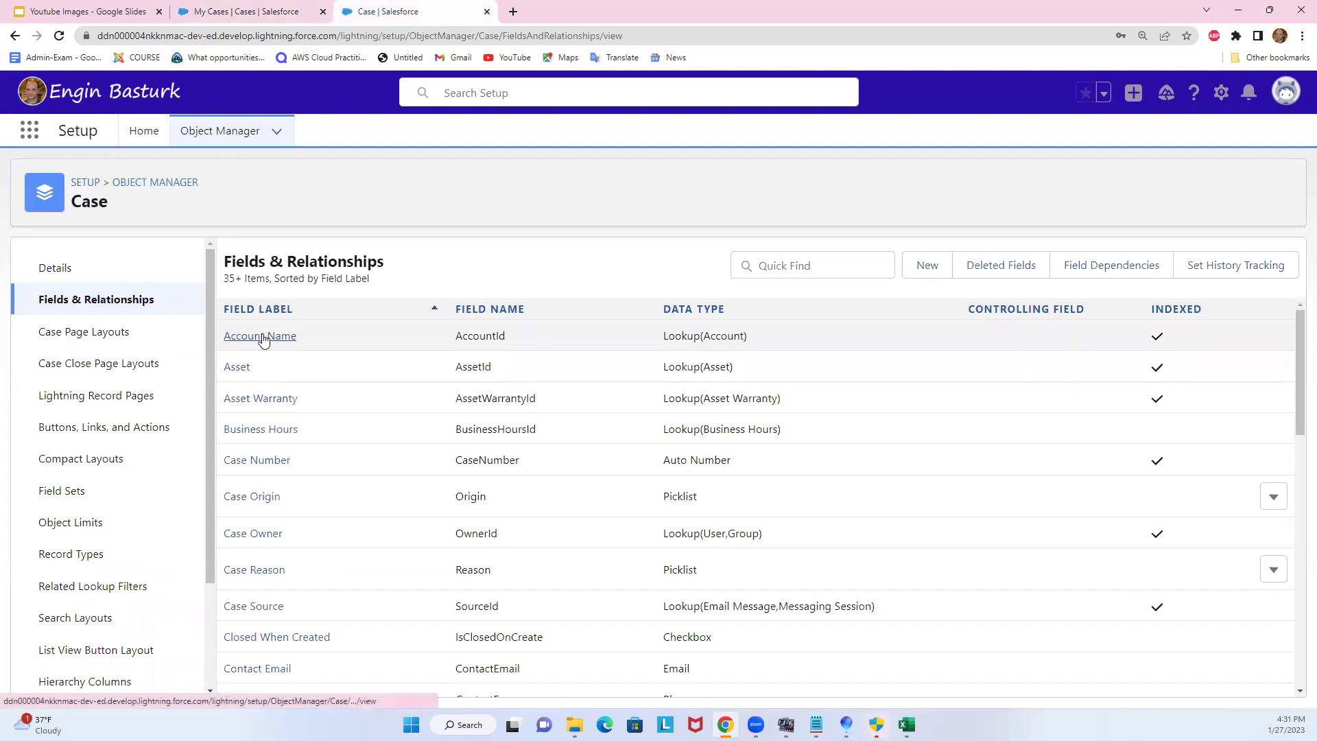
scroll(291, 501, down, 5)
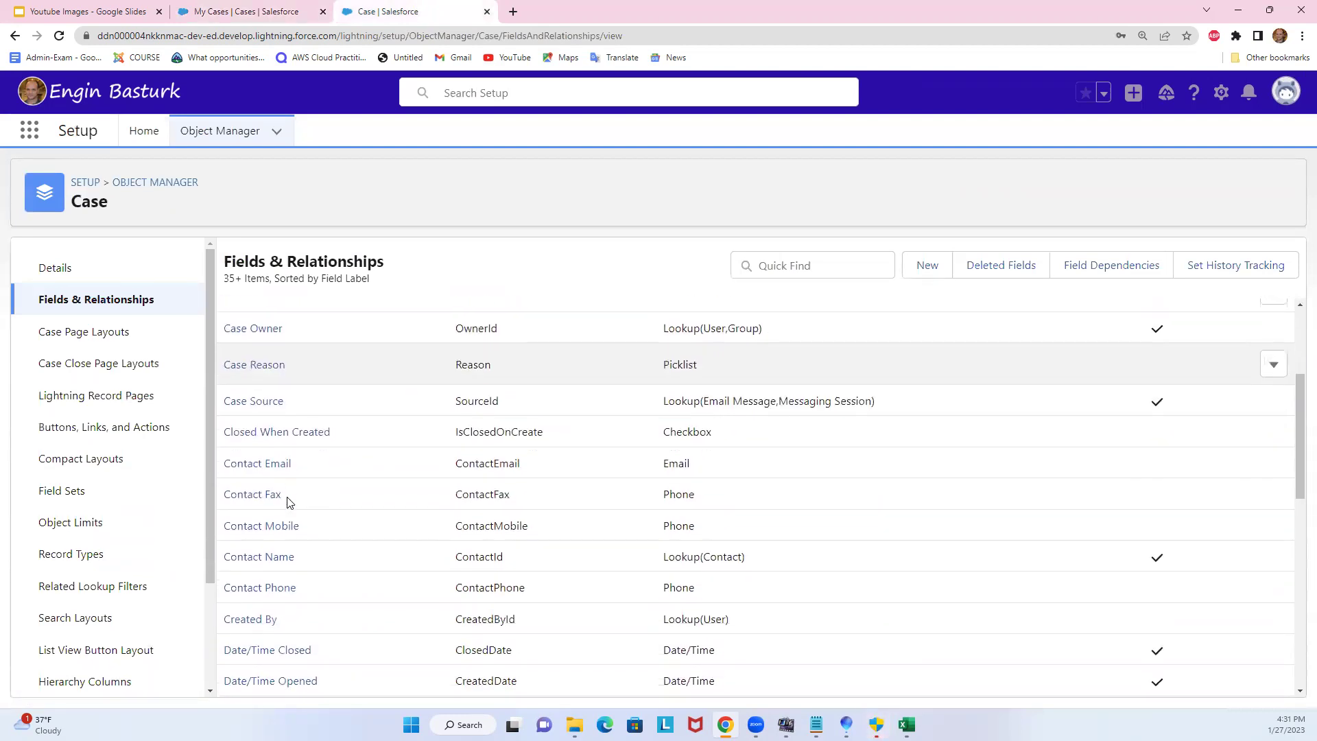
scroll(287, 507, down, 2)
click(1270, 473)
click(1222, 512)
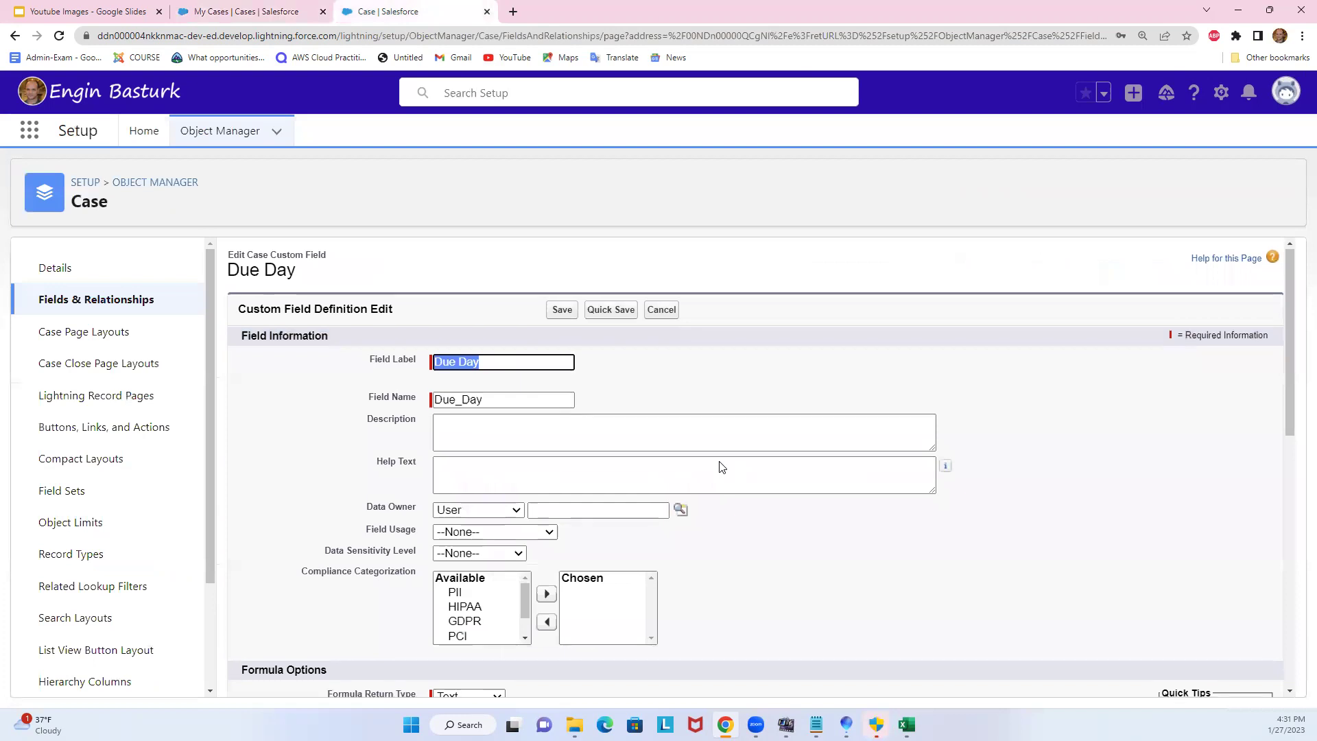
scroll(721, 466, down, 5)
scroll(721, 467, down, 1)
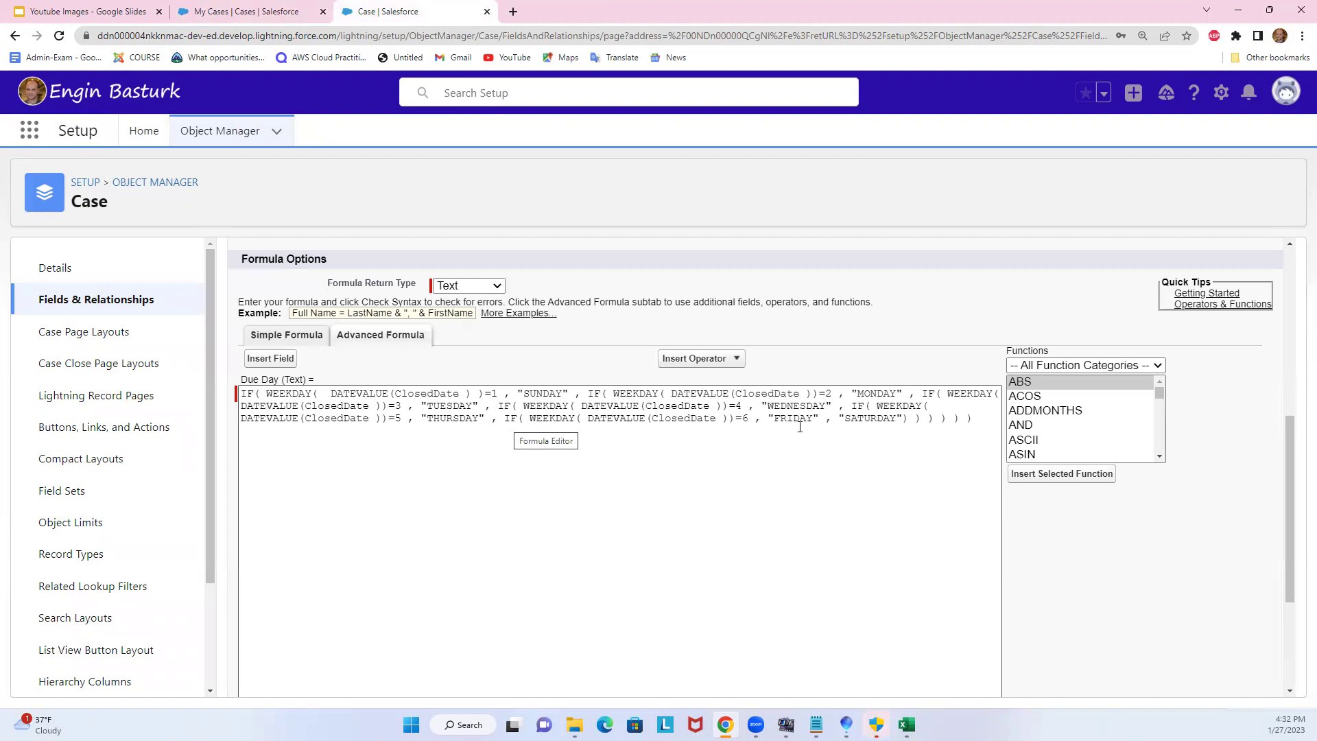
Return to the My Cases list, review the newest case's opened date and check the All Closed Cases list view
click(261, 12)
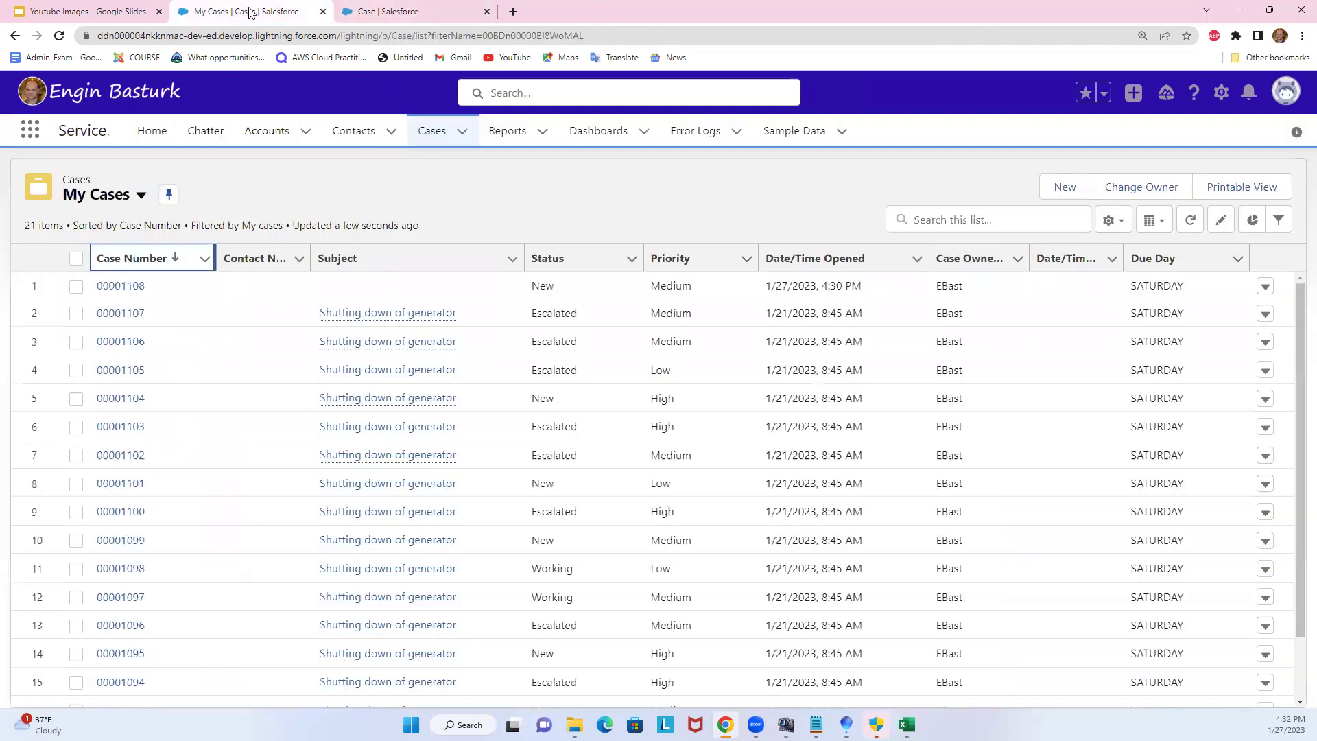
click(844, 286)
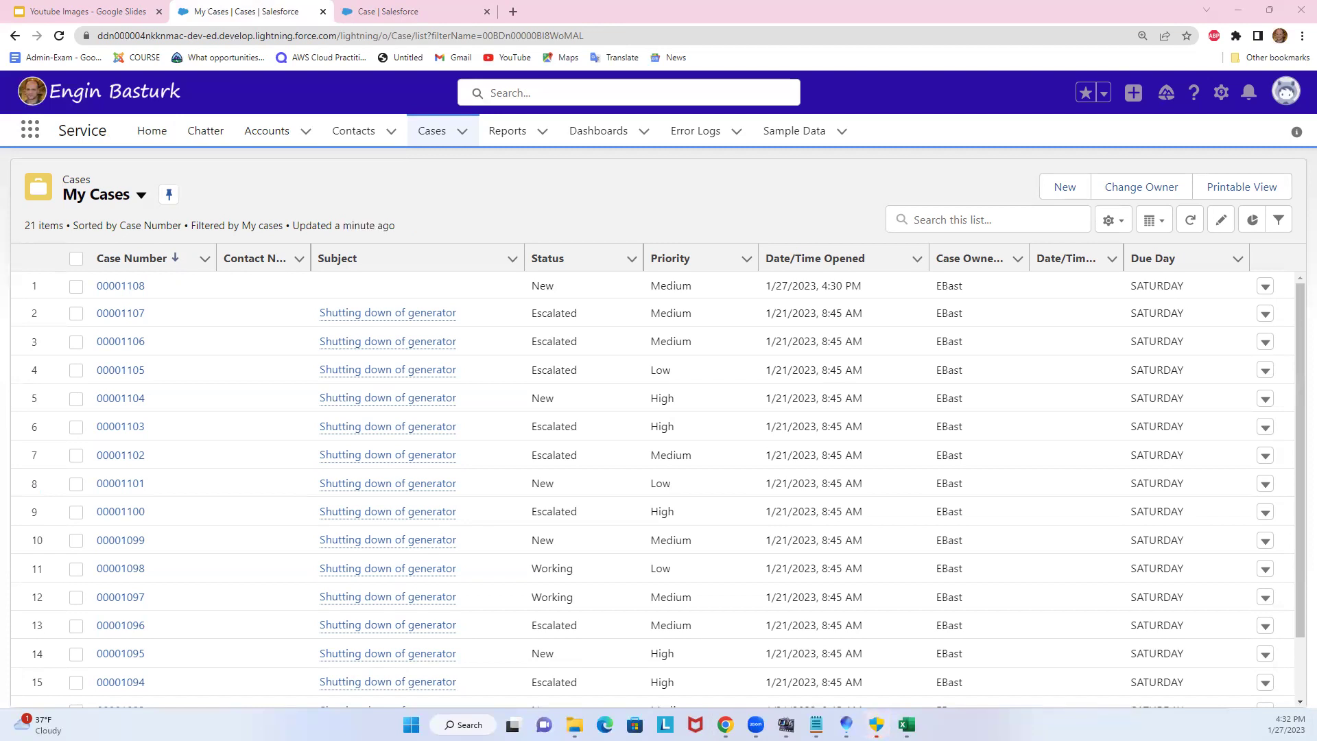
scroll(914, 603, down, 3)
scroll(906, 614, up, 3)
click(140, 195)
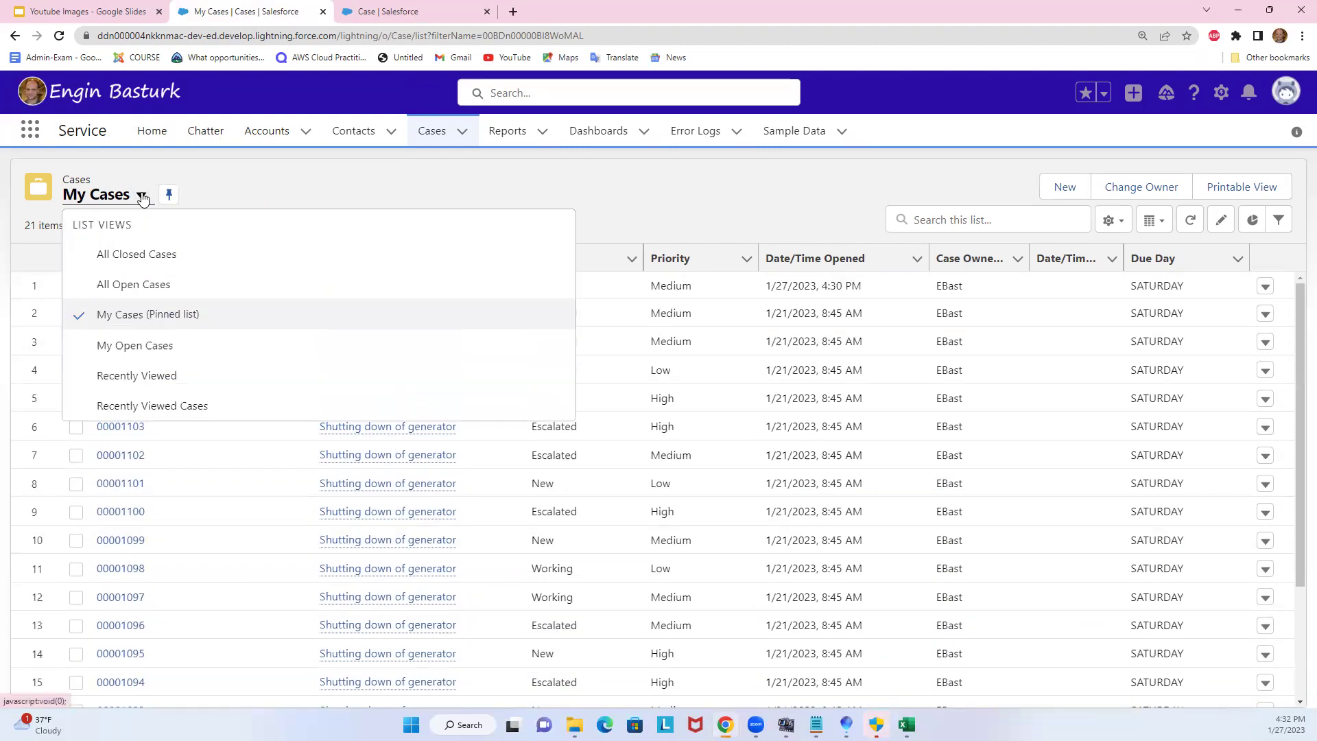
click(146, 254)
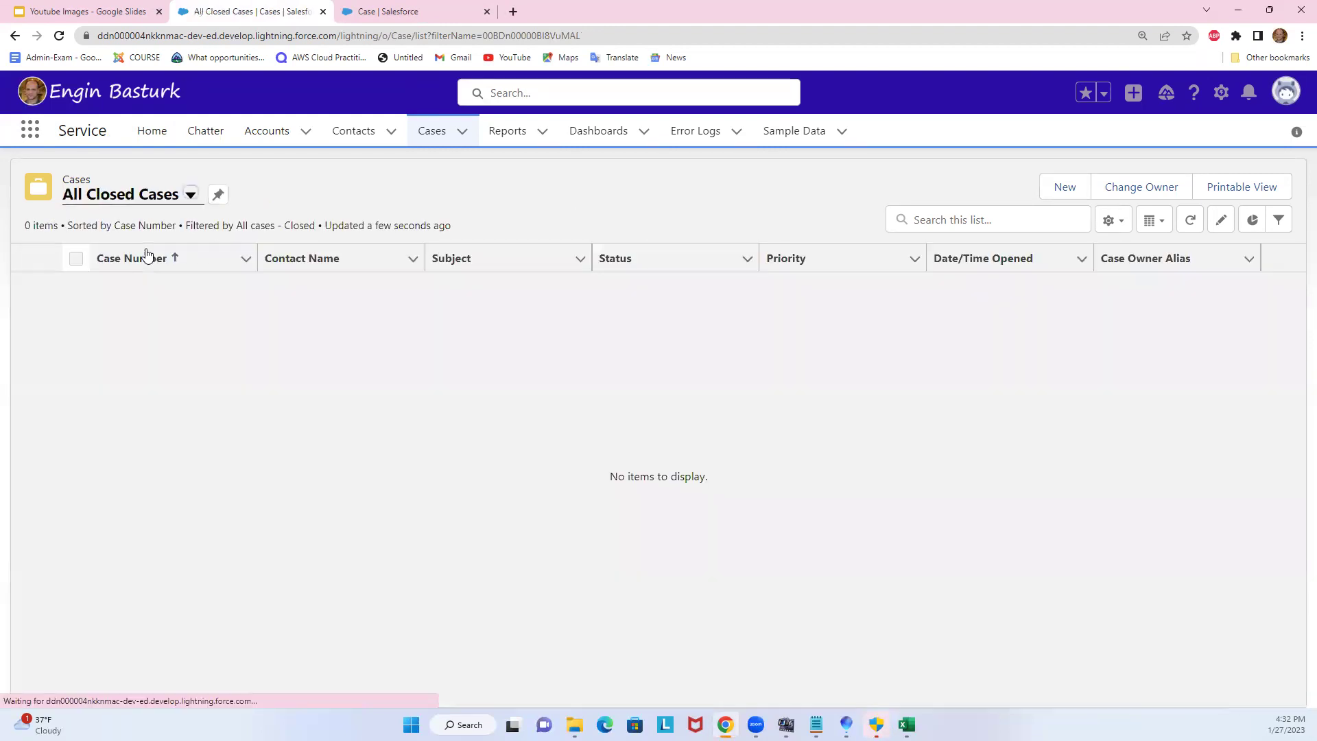
Switch to the All Open Cases list view, pin it and look through its Date/Time Opened values
click(186, 196)
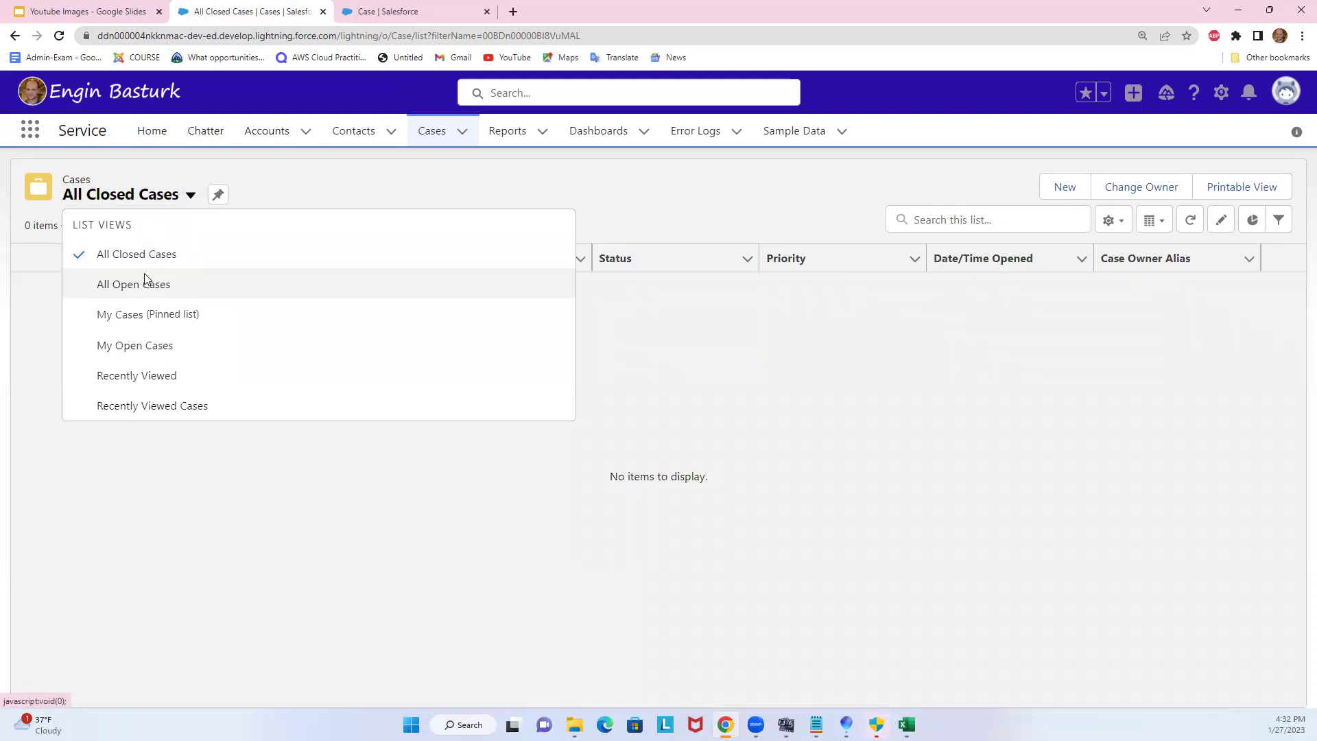
click(145, 280)
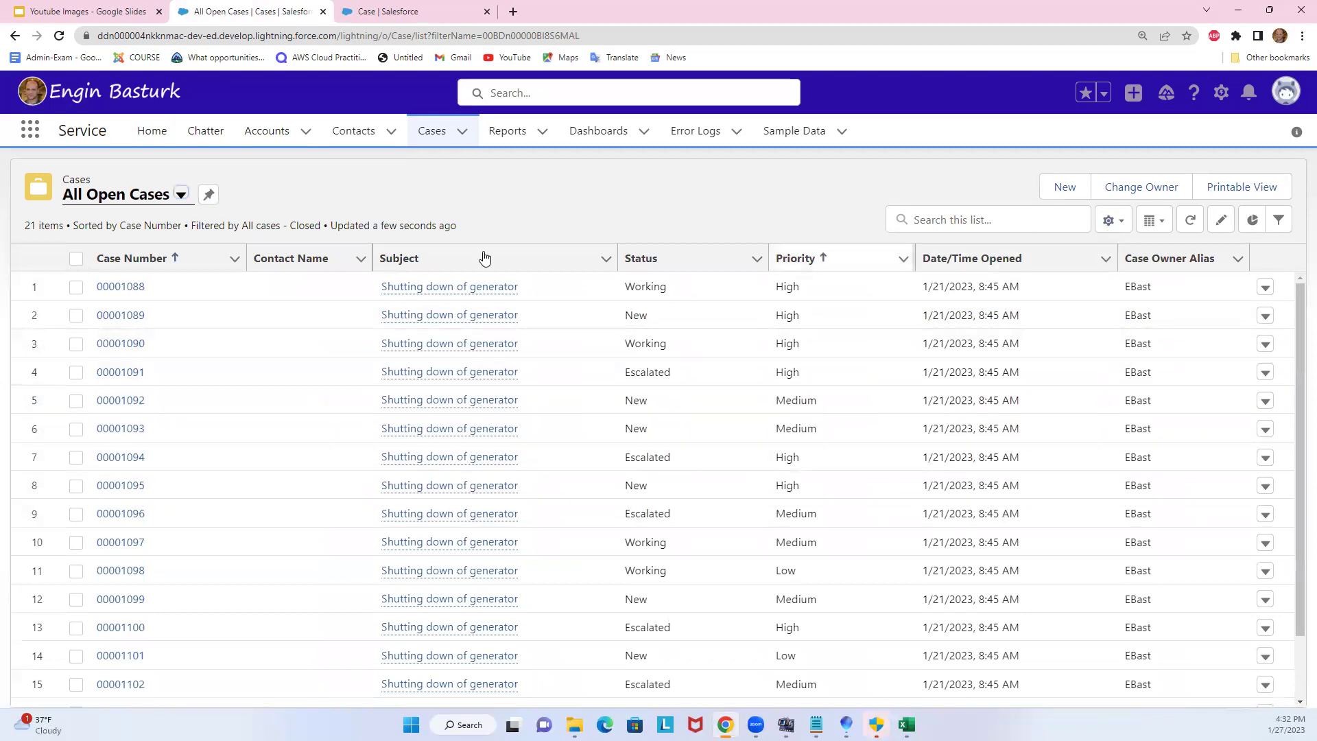
click(209, 197)
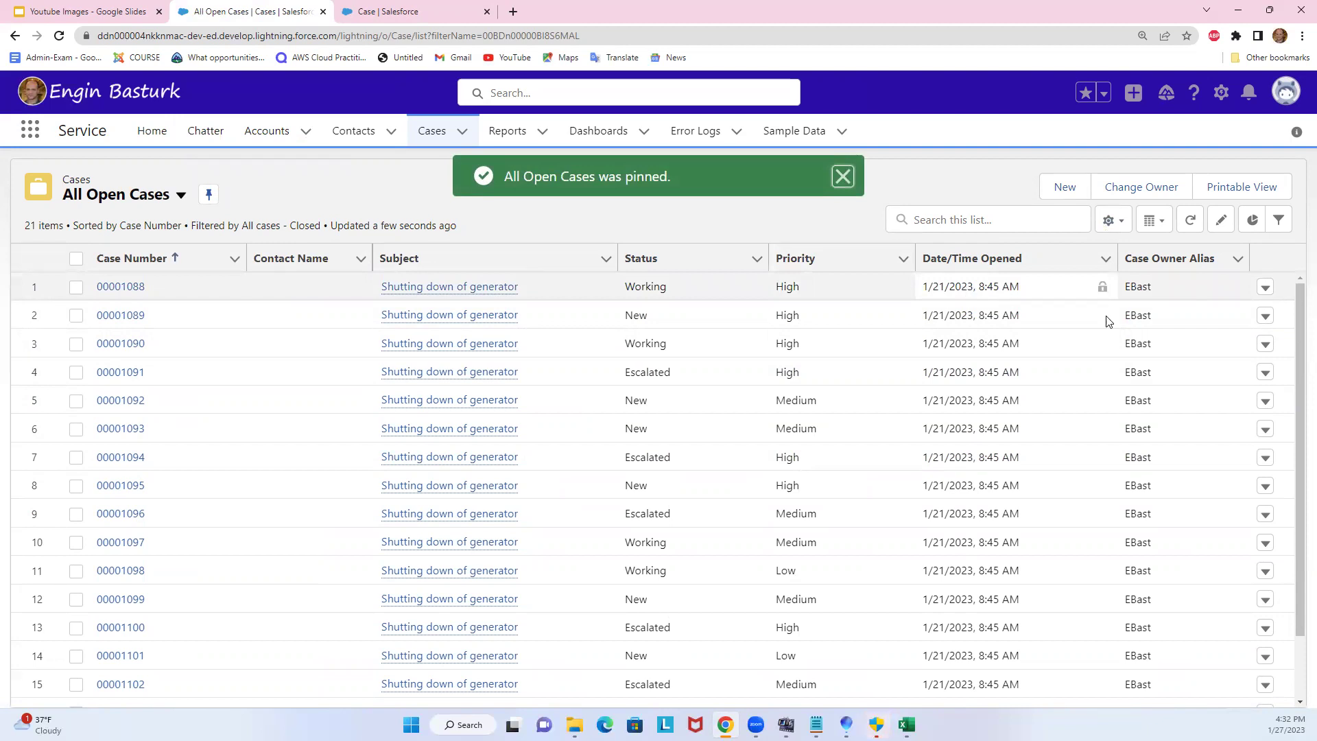
drag(1299, 323, 1299, 561)
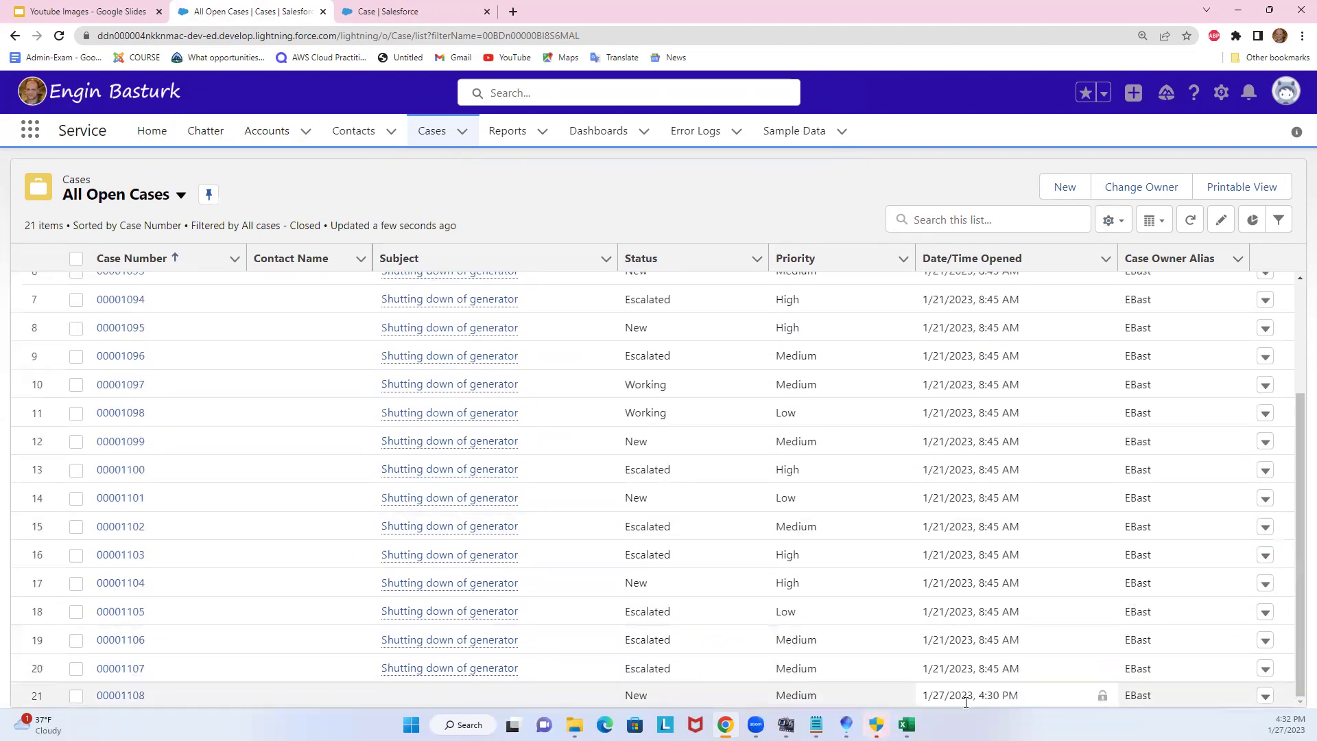
scroll(953, 545, up, 2)
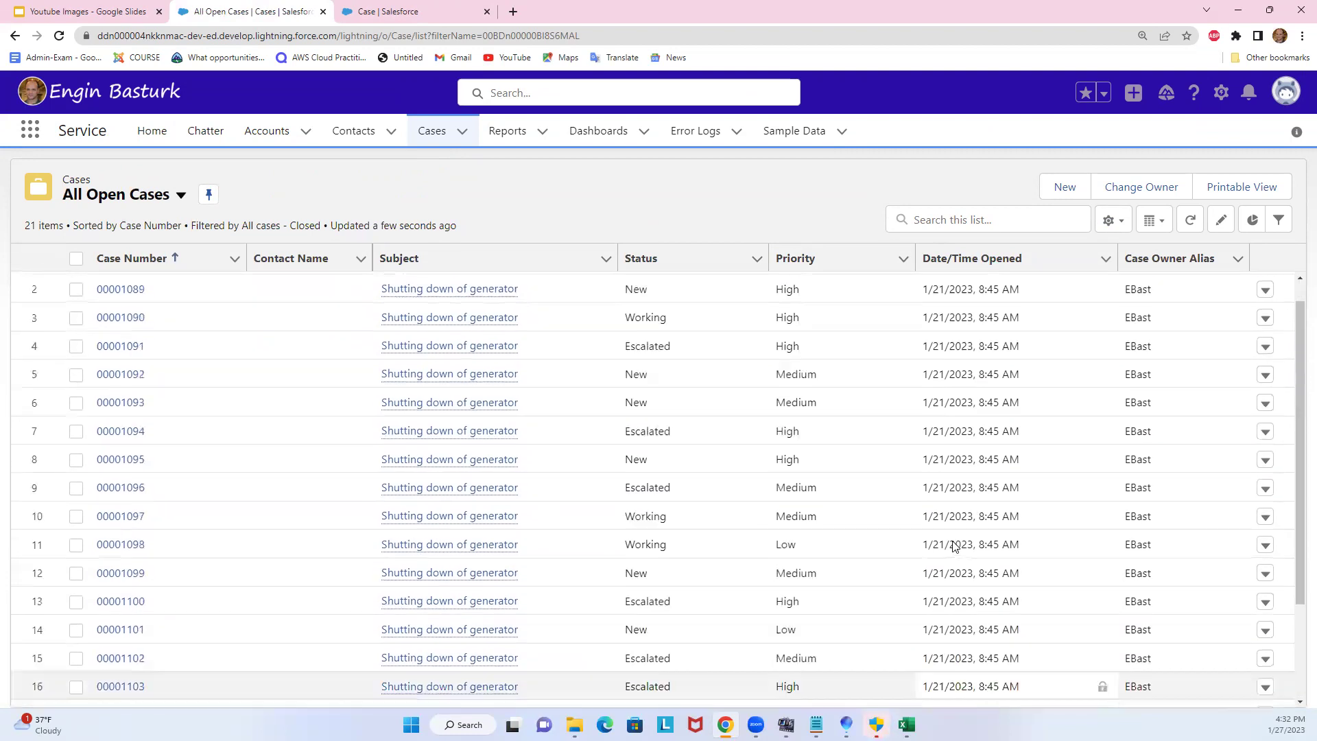
scroll(954, 545, down, 2)
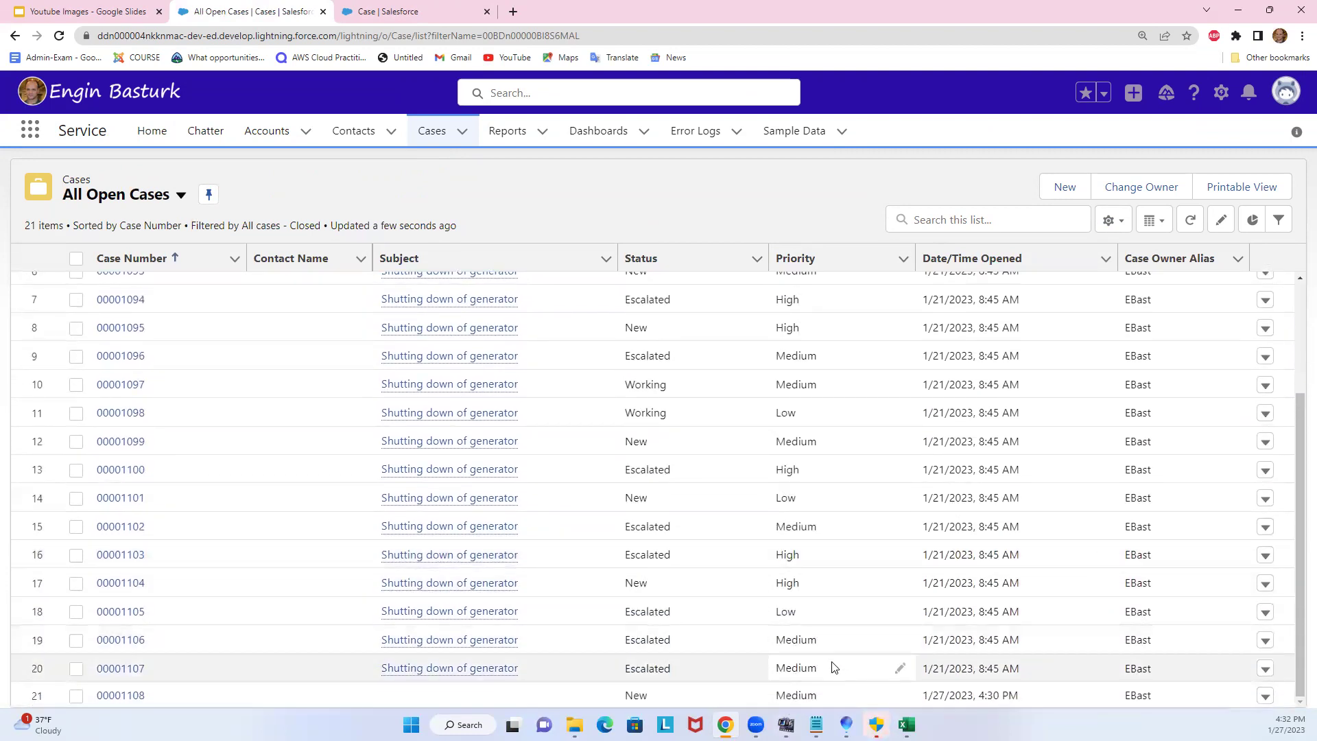
scroll(834, 668, up, 3)
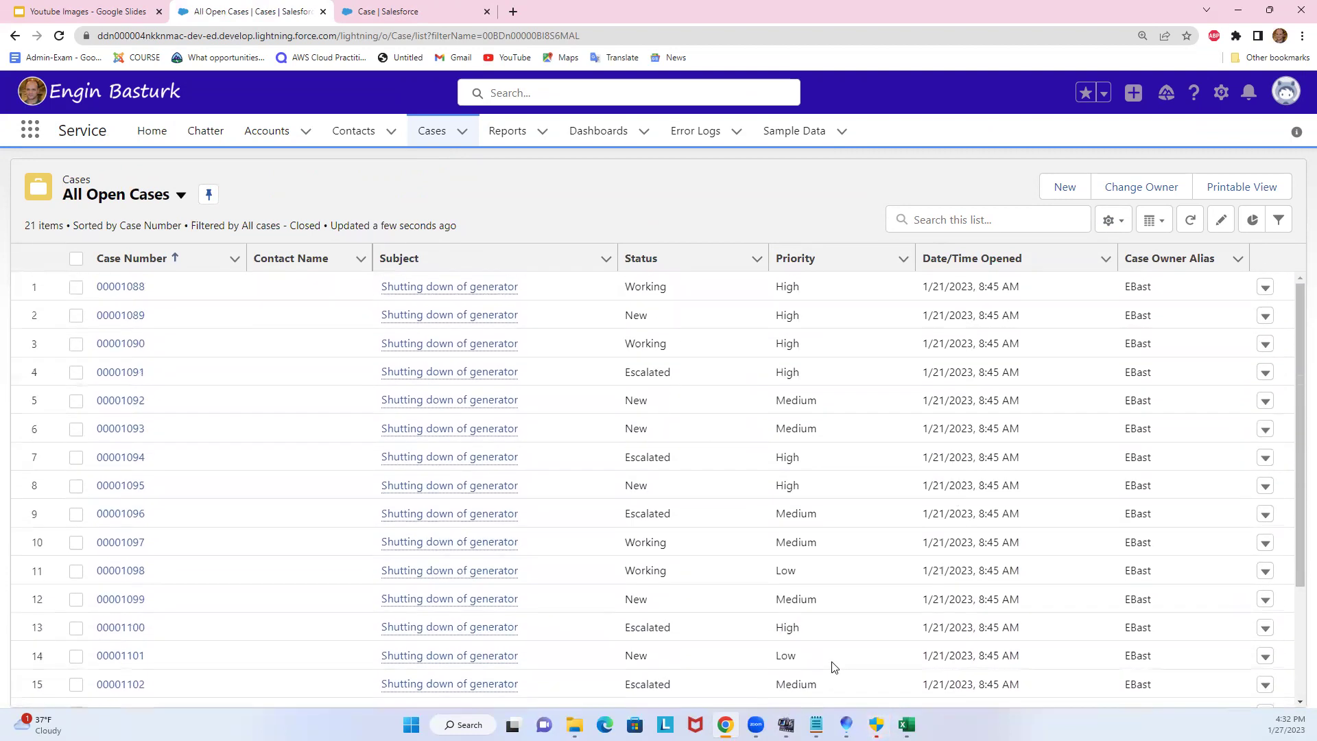
Create and save a new case with status Working and case origin Phone
click(1062, 188)
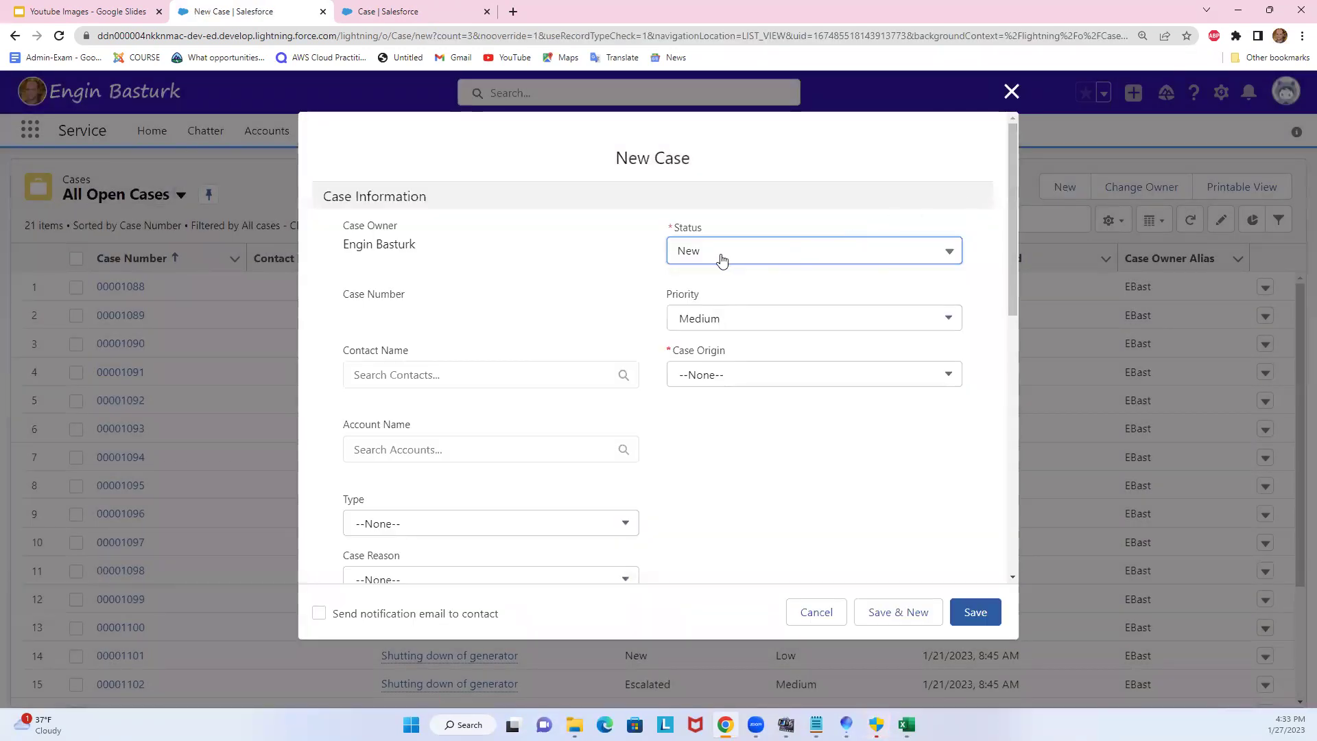
click(722, 258)
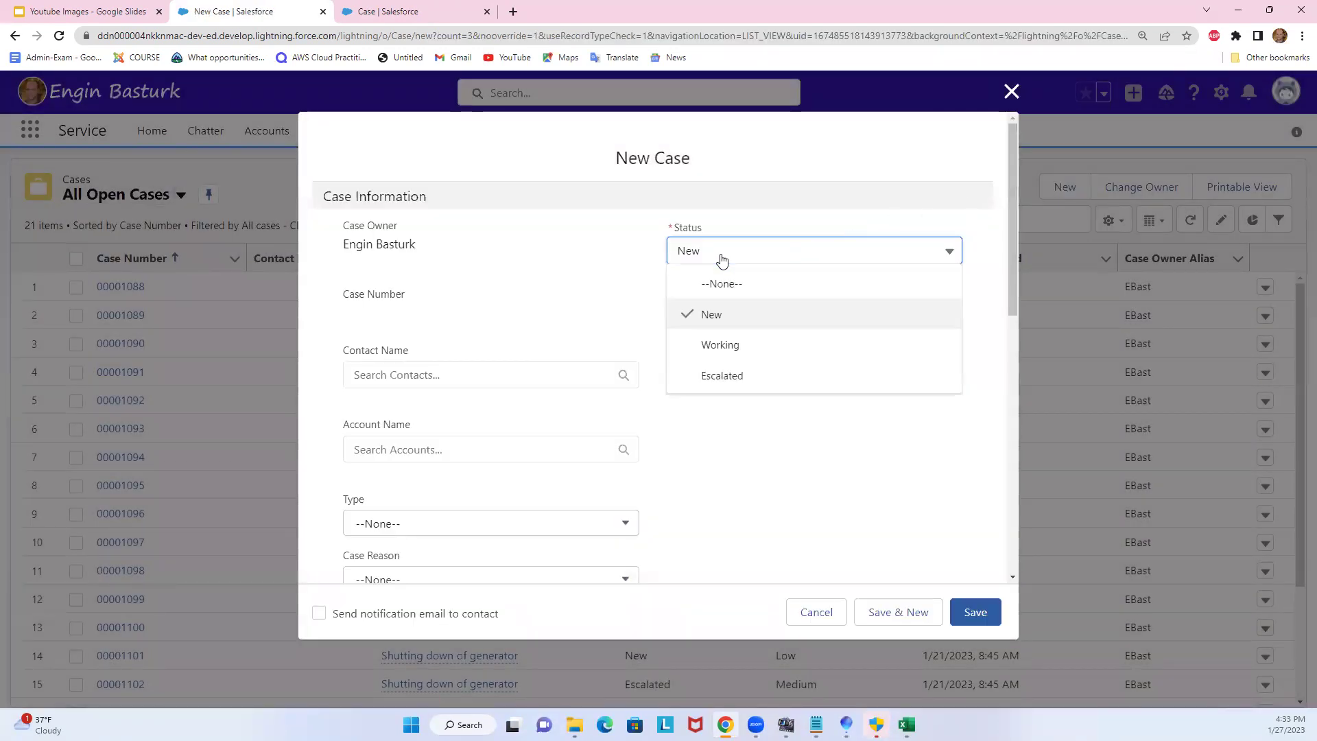
click(719, 344)
click(722, 376)
click(718, 445)
scroll(730, 448, down, 6)
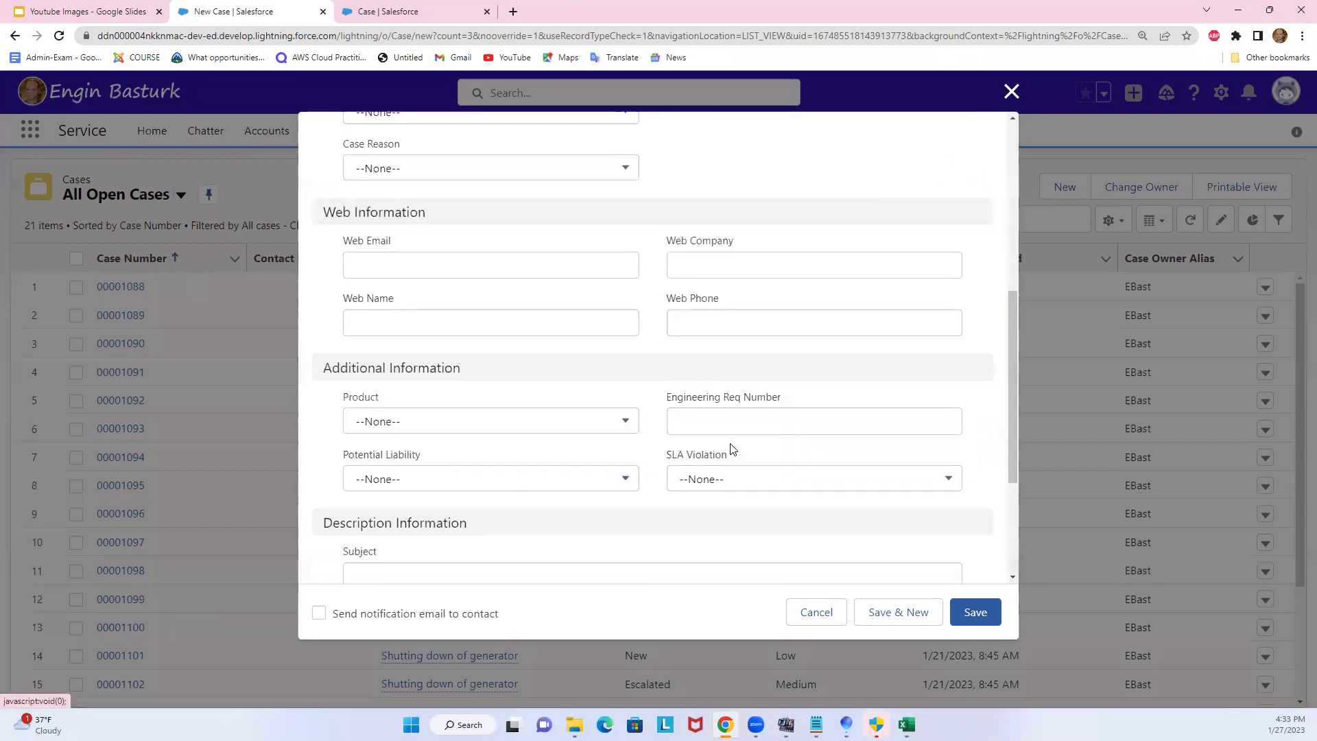
scroll(731, 448, down, 3)
scroll(731, 448, up, 6)
scroll(730, 448, up, 3)
scroll(733, 449, down, 8)
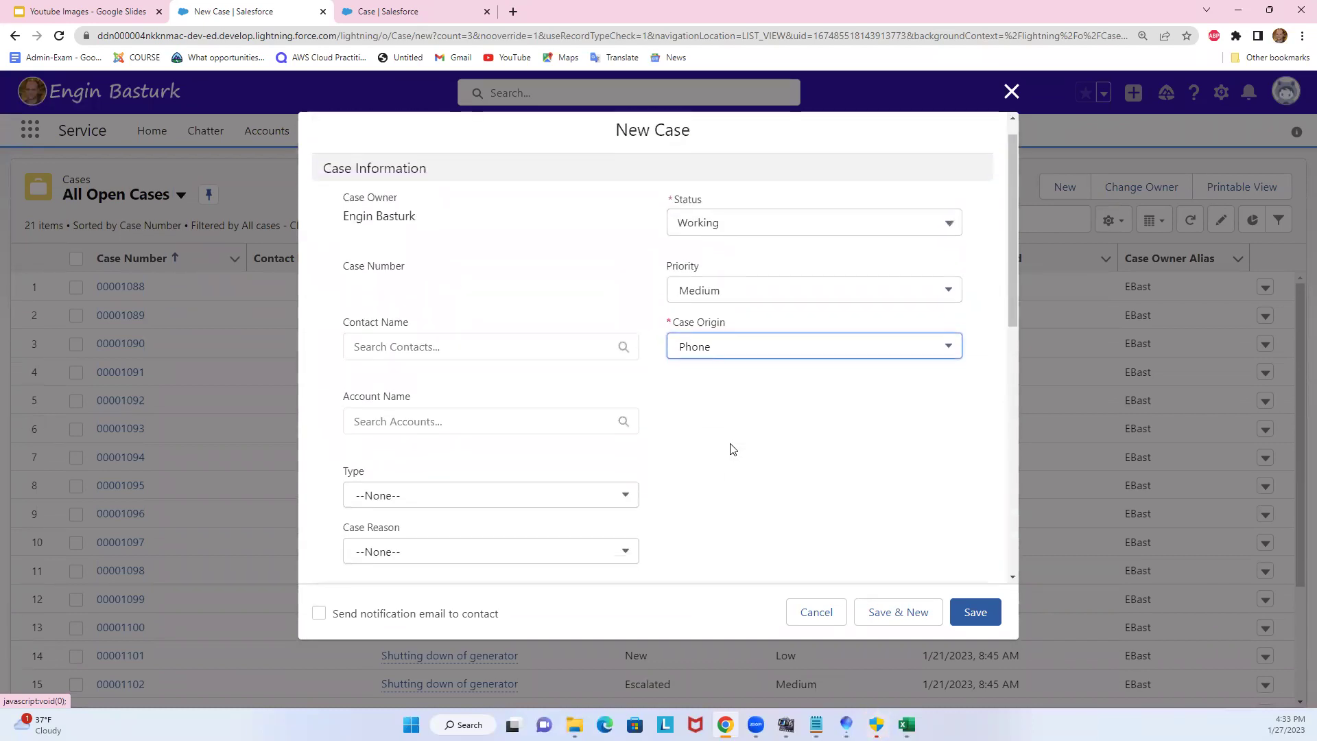
scroll(732, 449, down, 1)
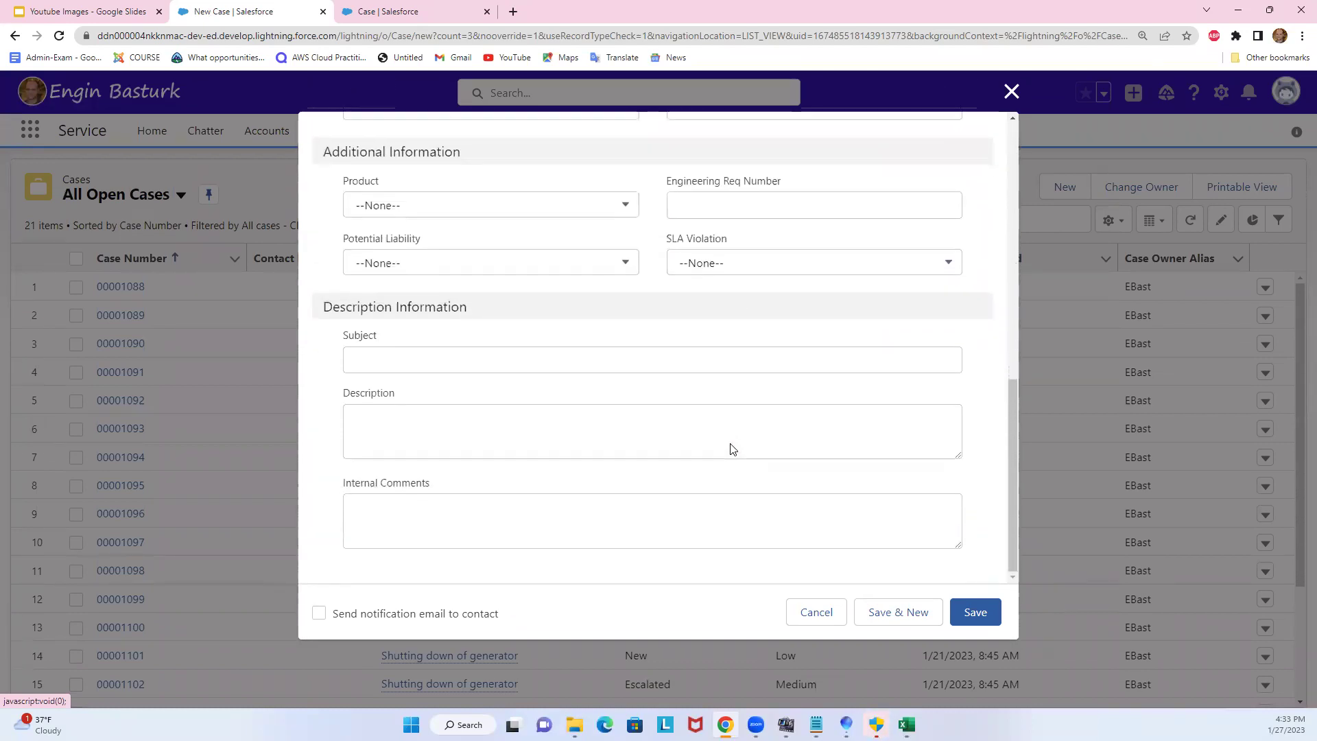
click(988, 611)
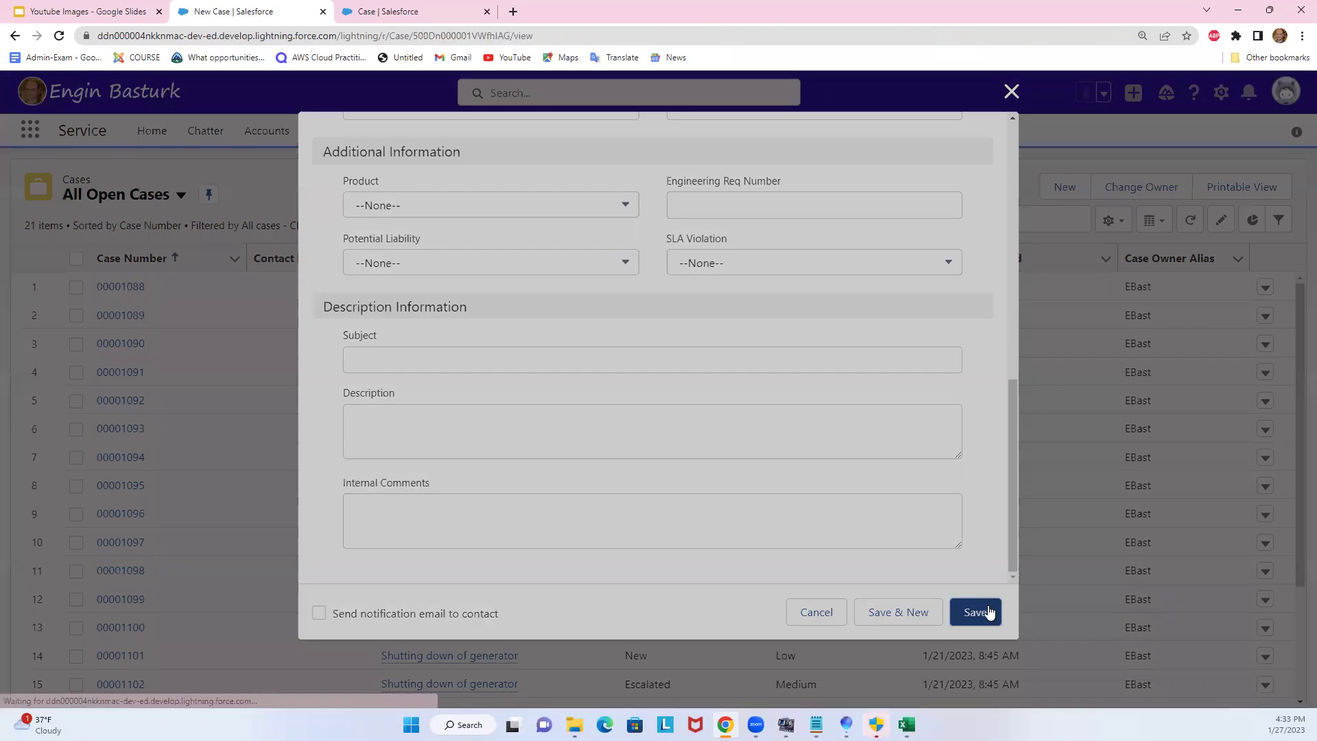
Review the new case's Due Day, Date/Time Opened and Date/Time Closed fields in its details
scroll(988, 603, down, 5)
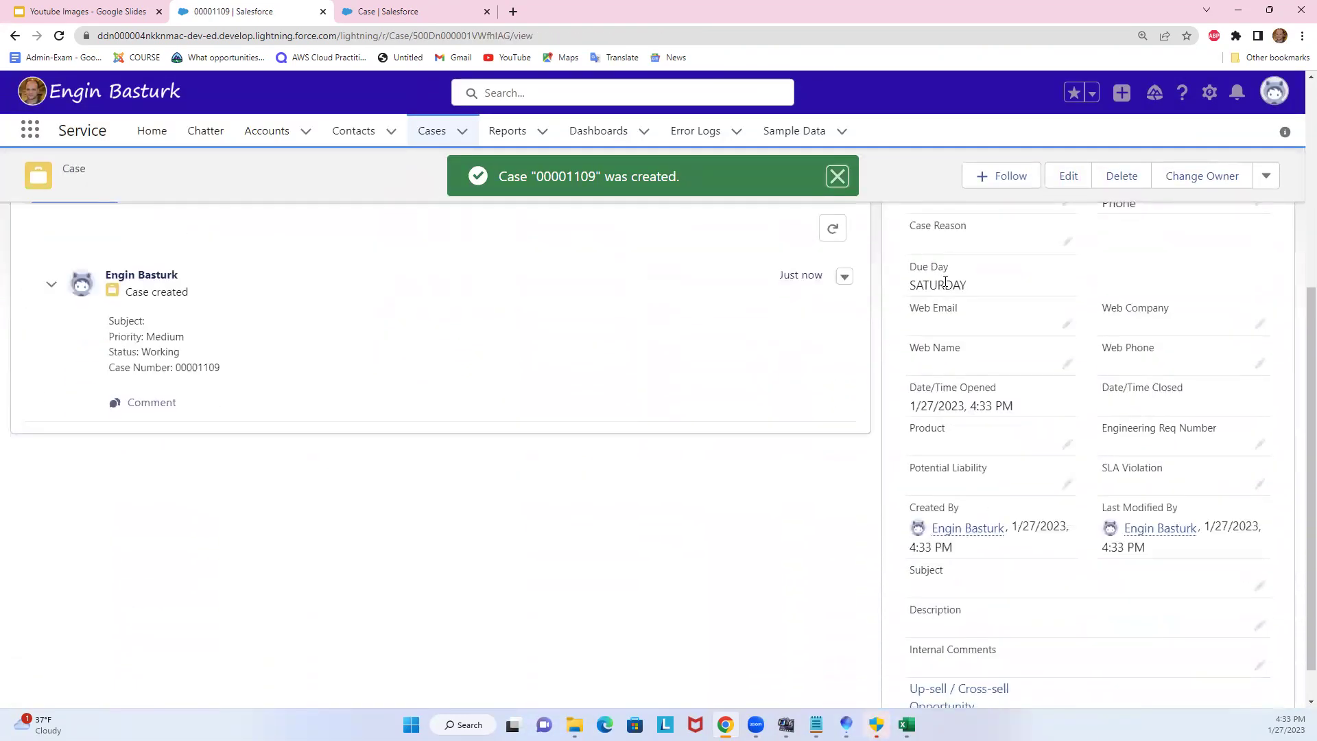
scroll(949, 344, up, 3)
scroll(949, 344, up, 2)
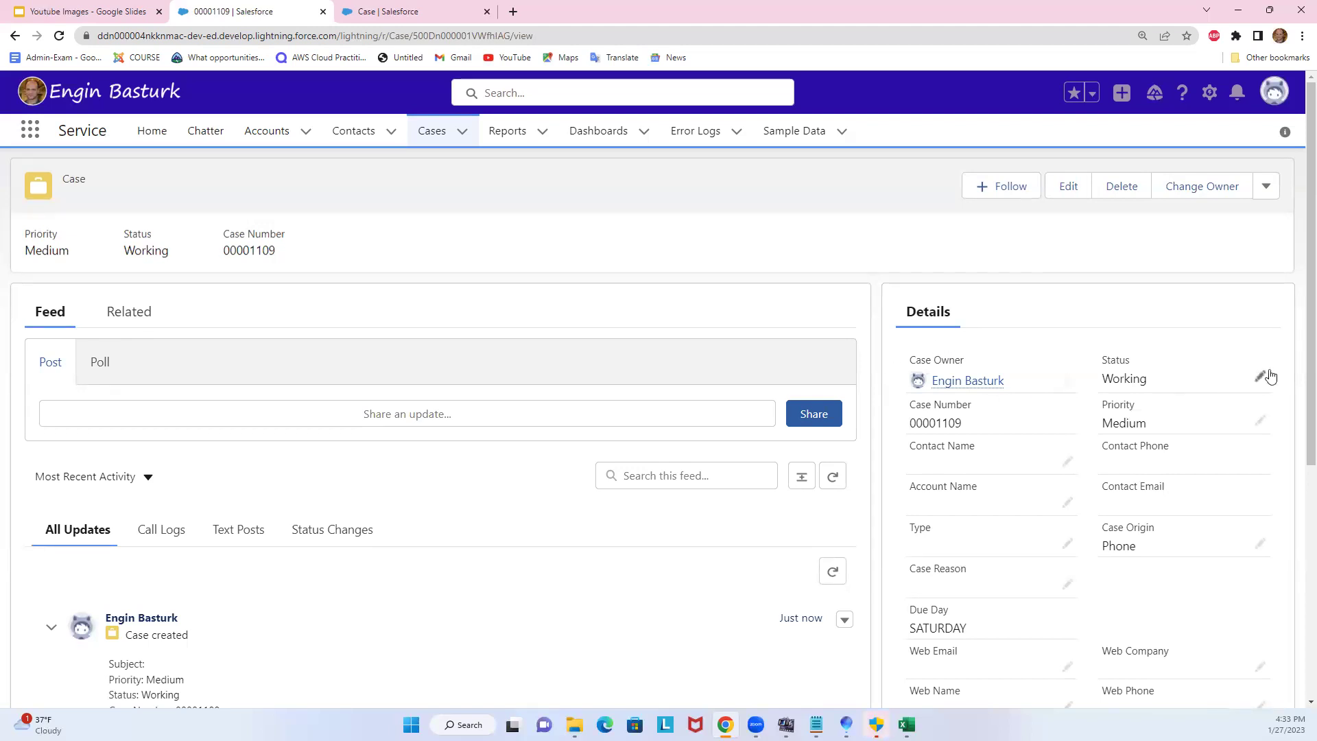
drag(1296, 356, 1297, 597)
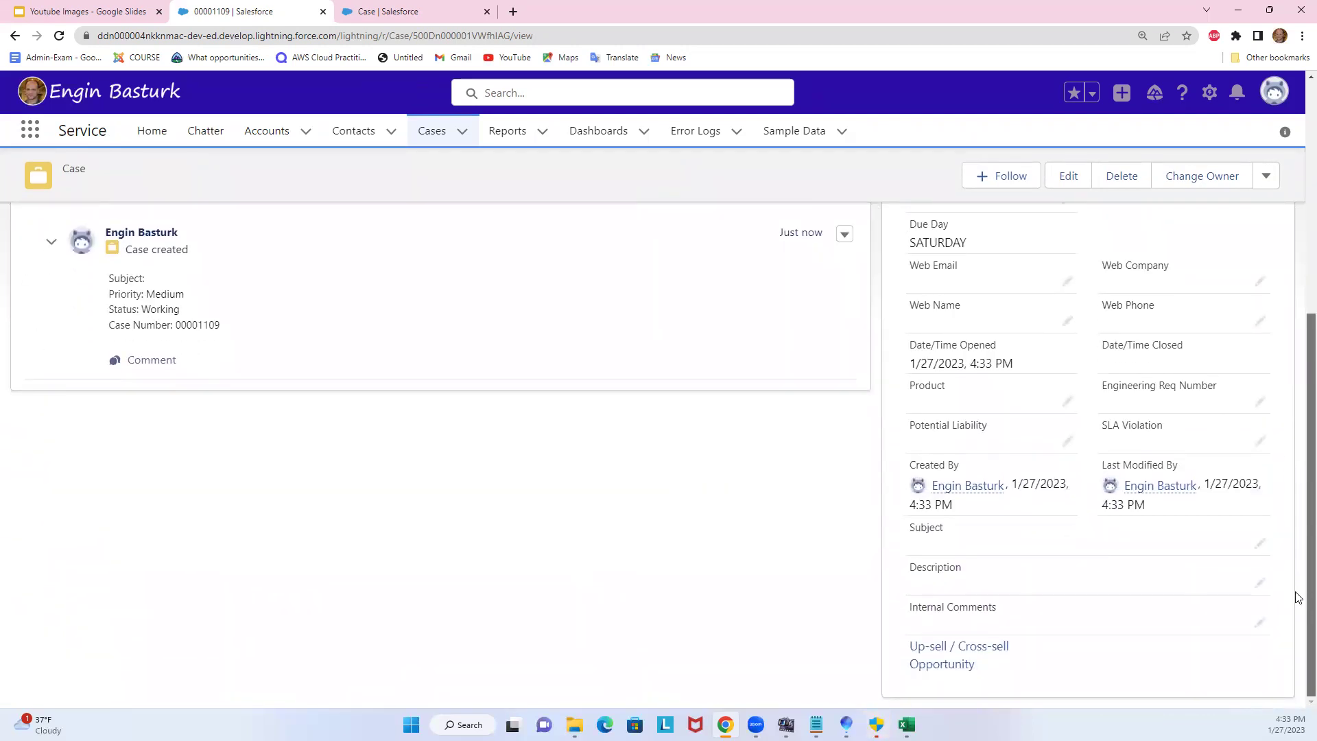
drag(1297, 584, 1297, 271)
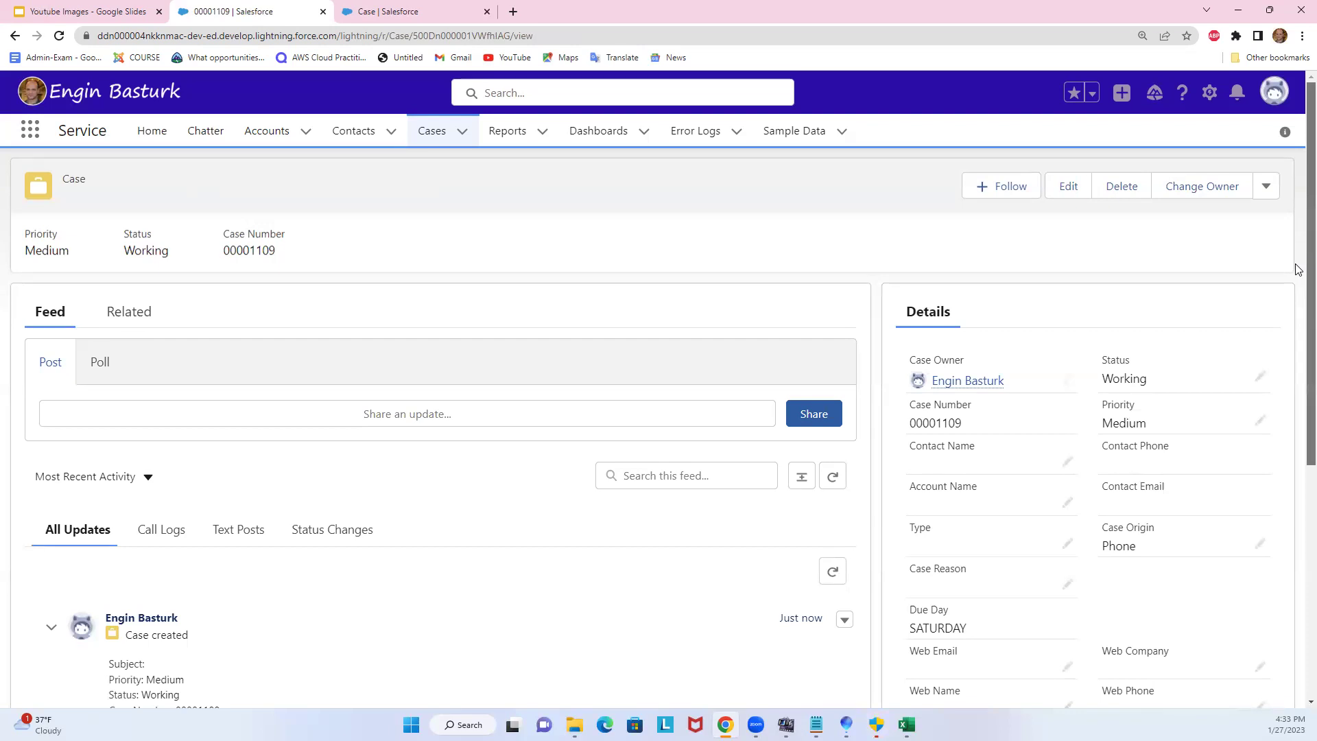
Search Setup for "comp" and open Company Information to check the organization's default time zone
click(1209, 94)
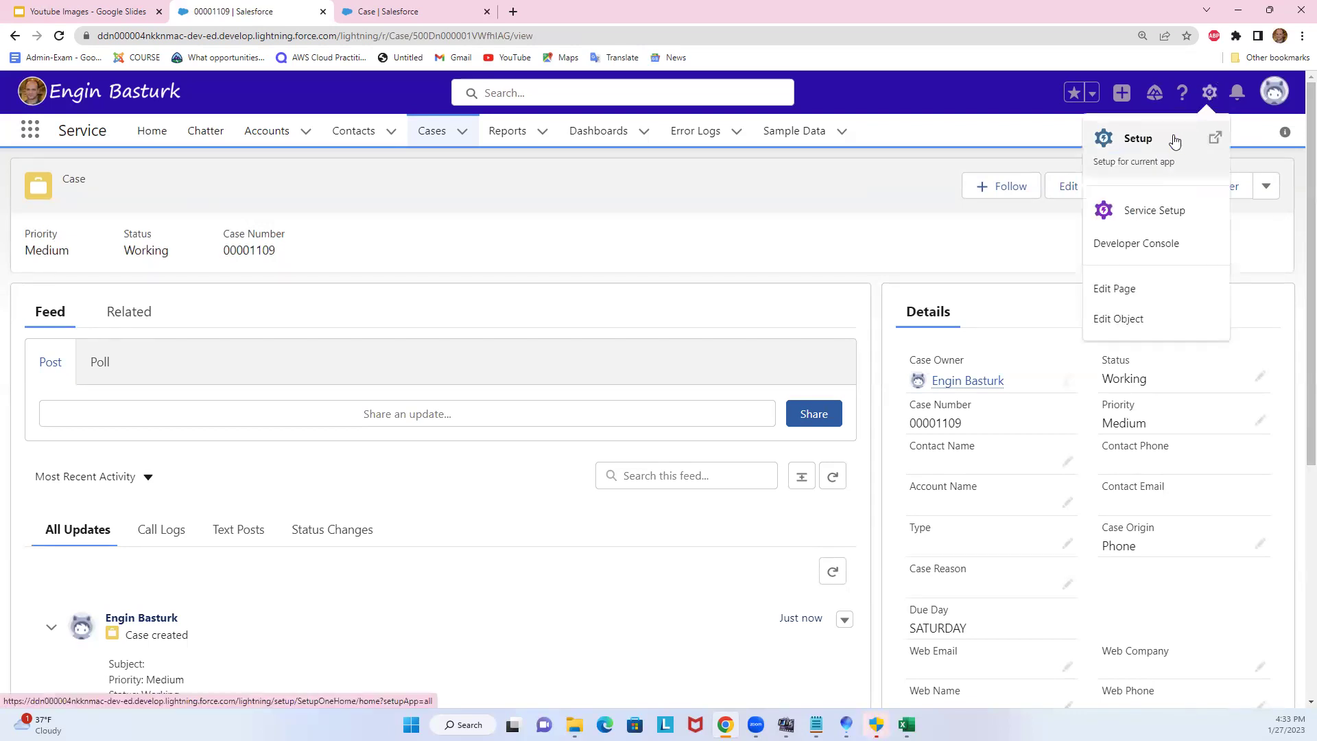
click(1129, 139)
click(385, 11)
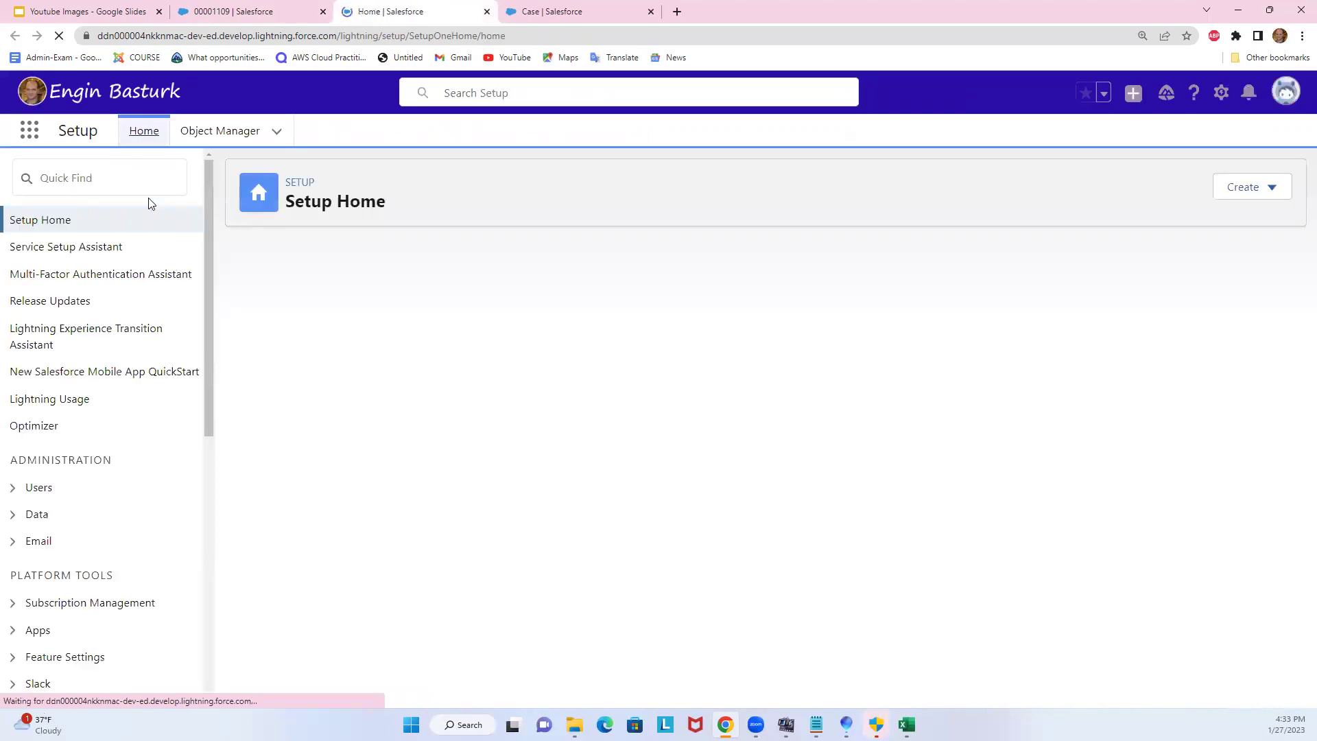
click(114, 179)
text(c)
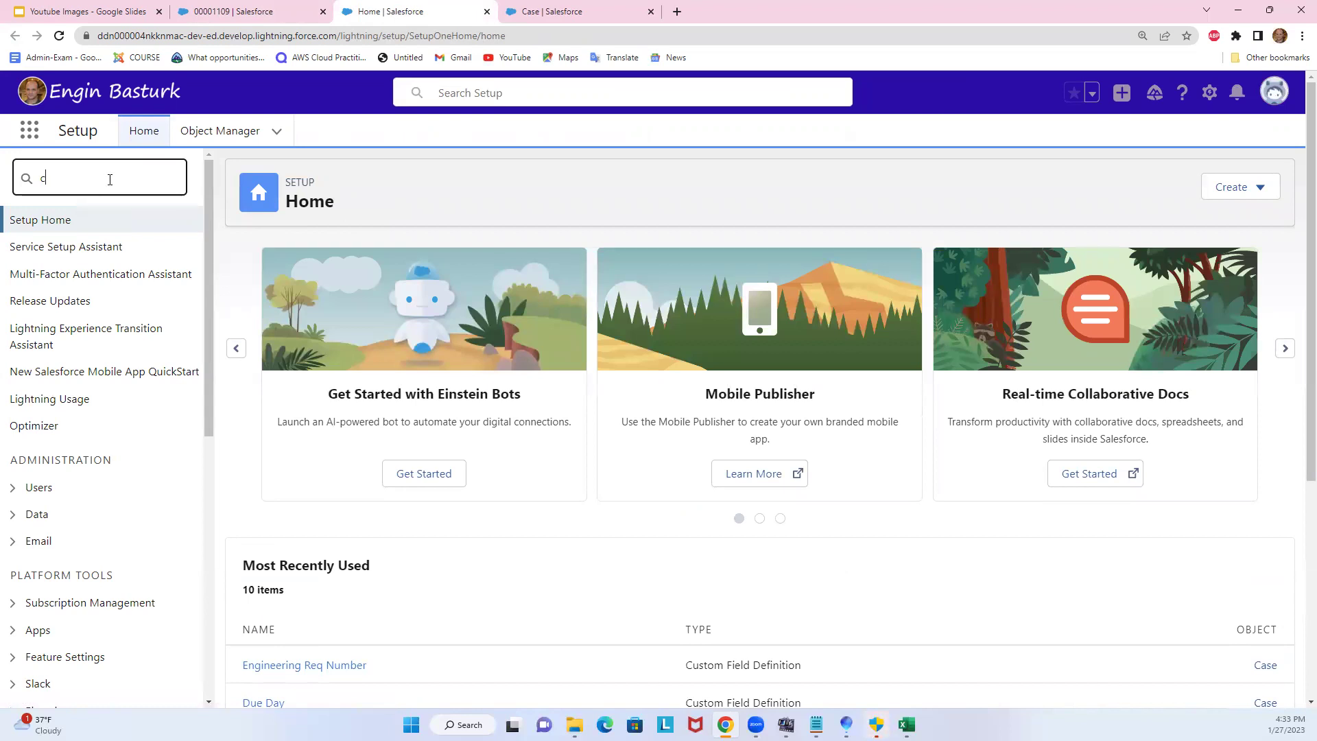
text(omp)
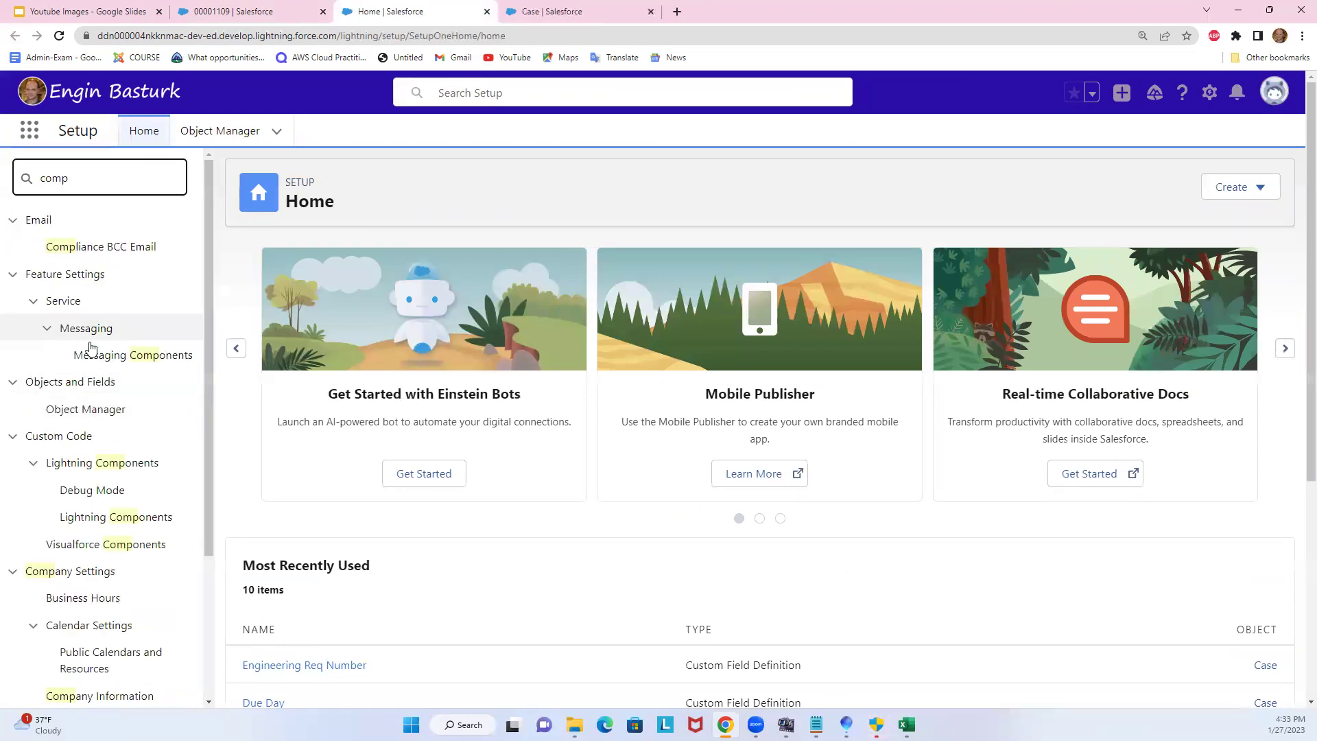
scroll(116, 552, down, 2)
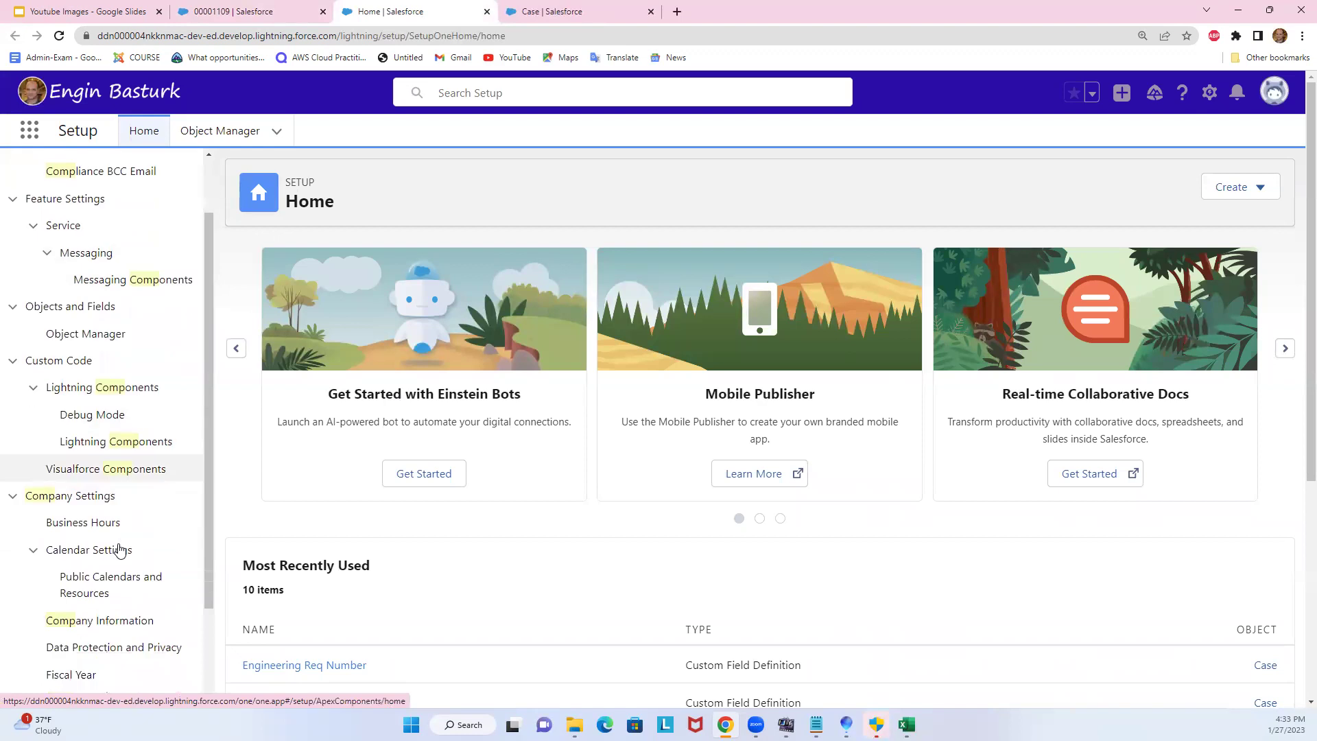
click(117, 558)
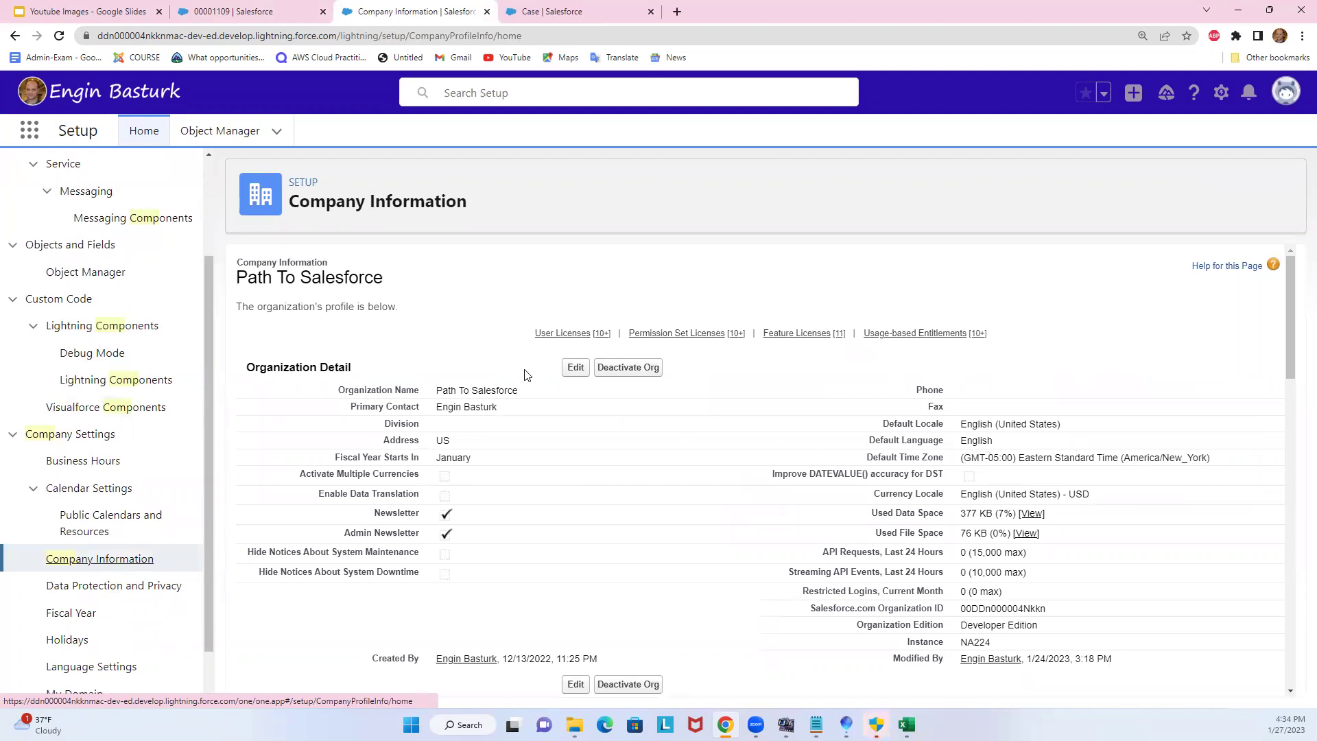
Find the Opportunity object in Object Manager and check the Close Date field's data type in Fields & Relationships
click(144, 131)
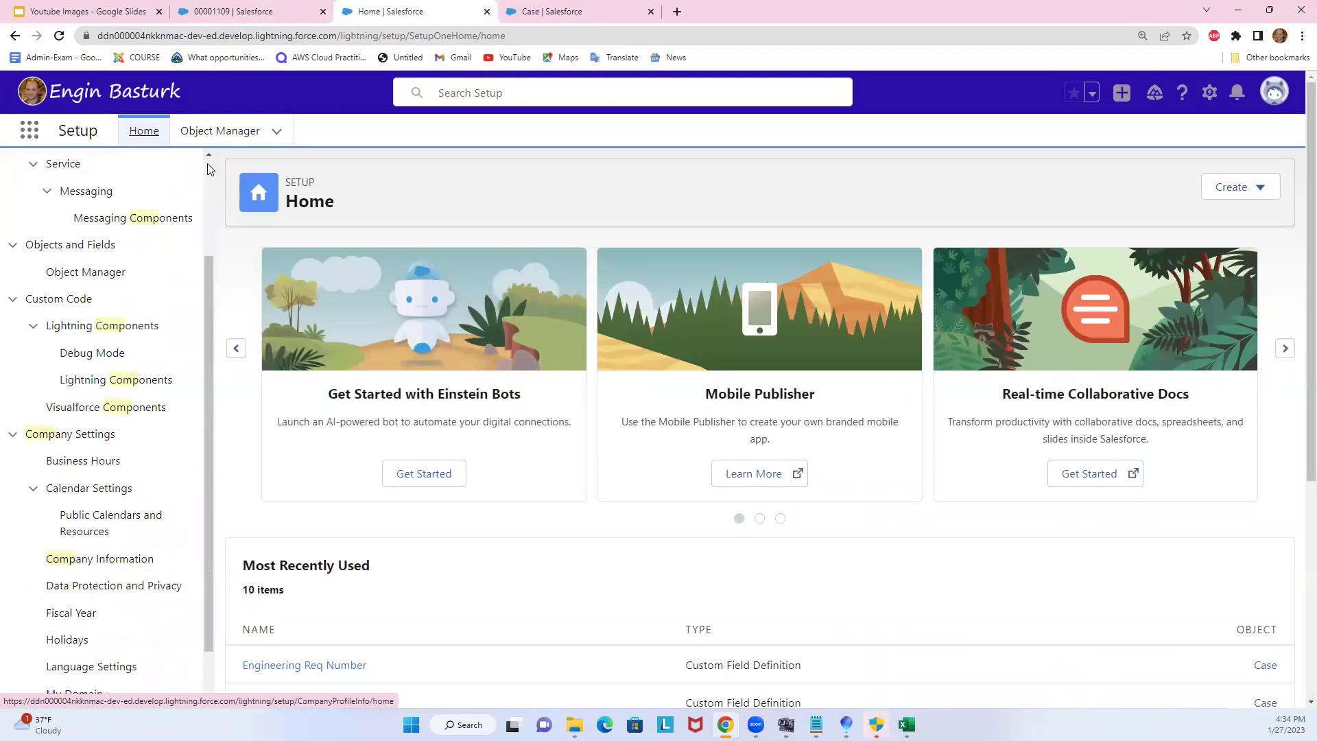
click(217, 132)
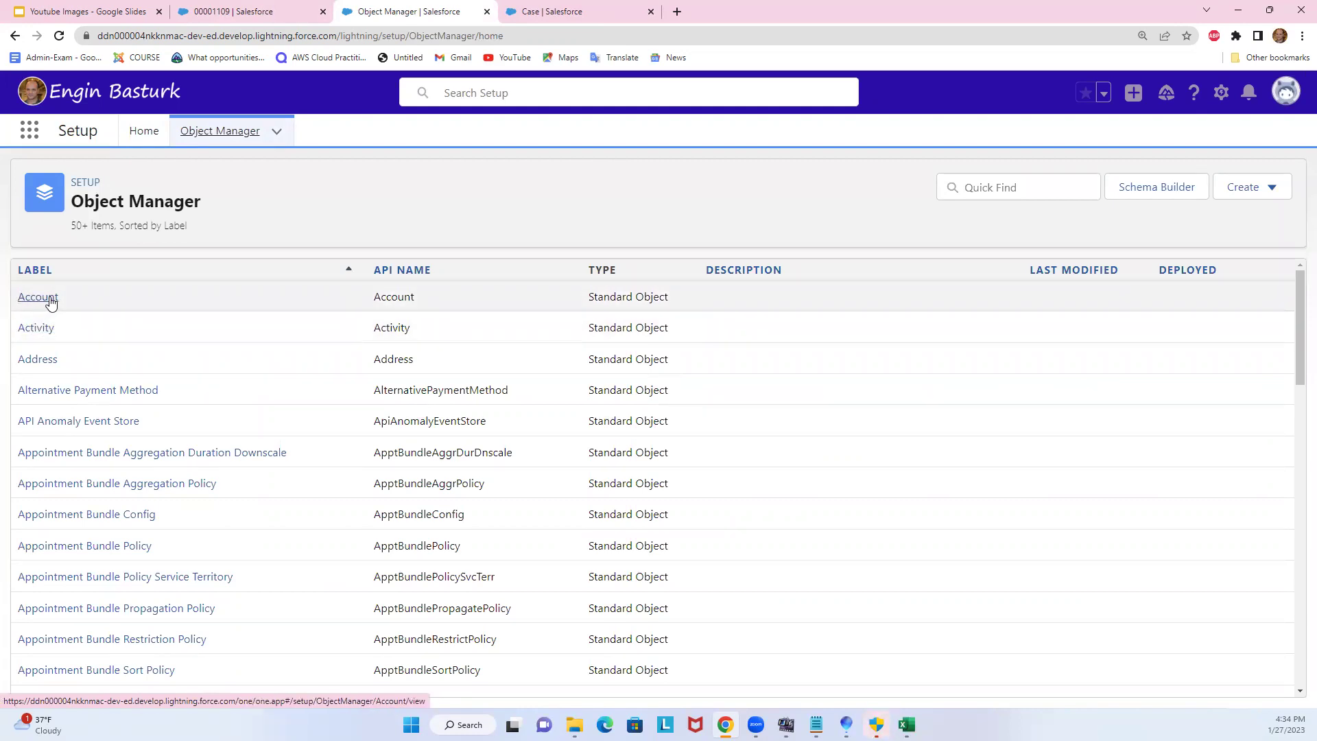
click(1005, 190)
text(opp)
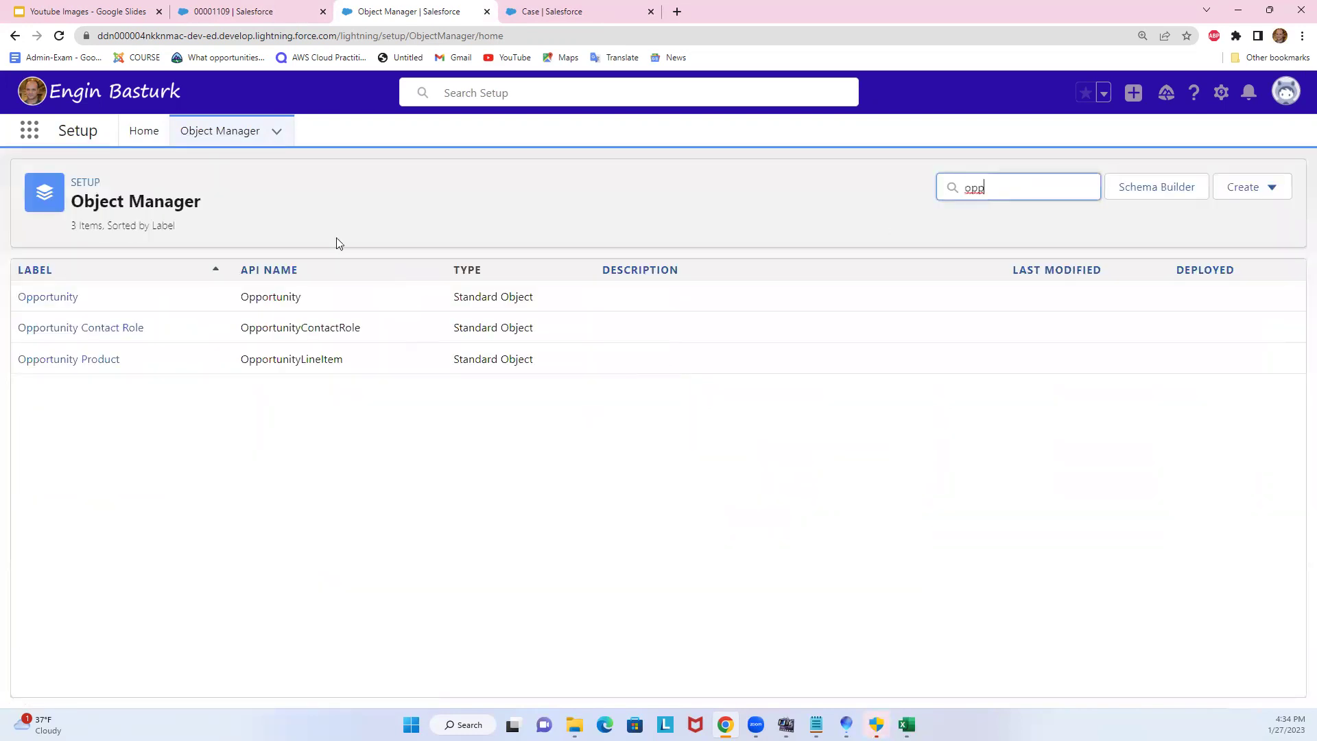
click(55, 301)
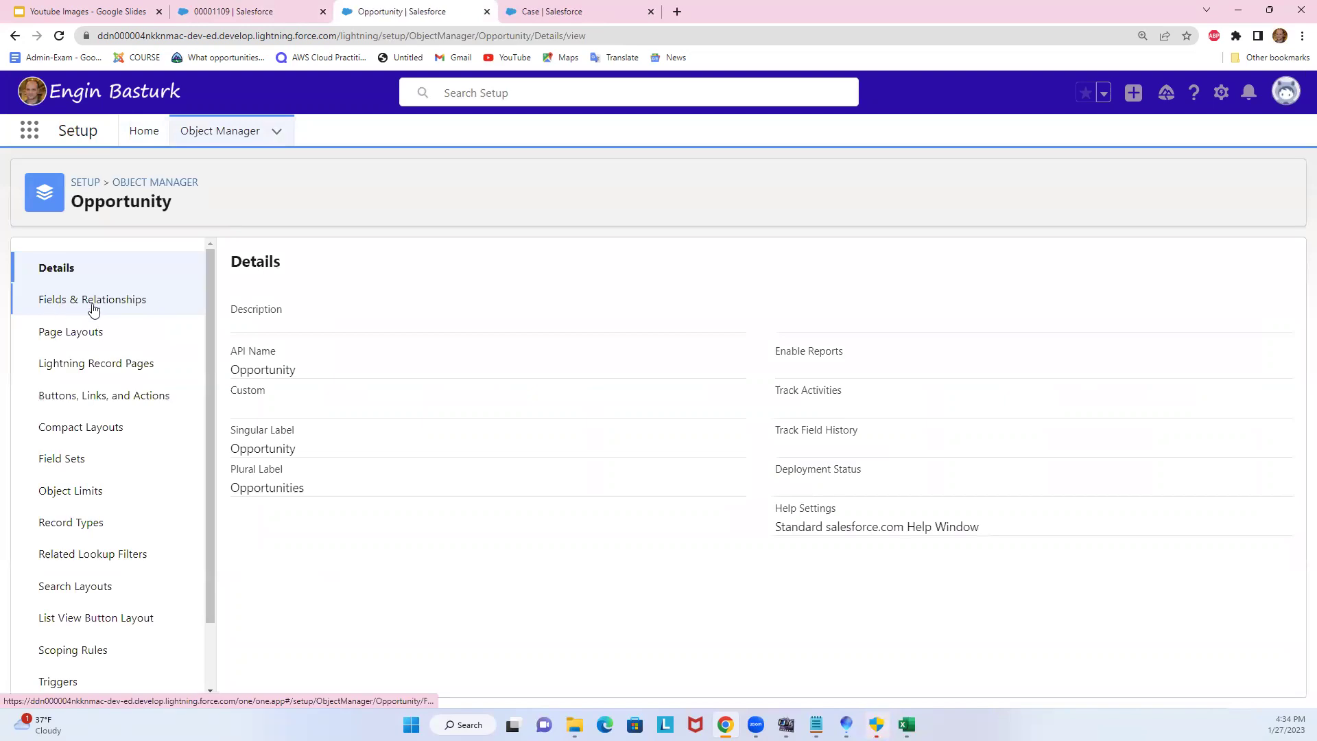
click(103, 305)
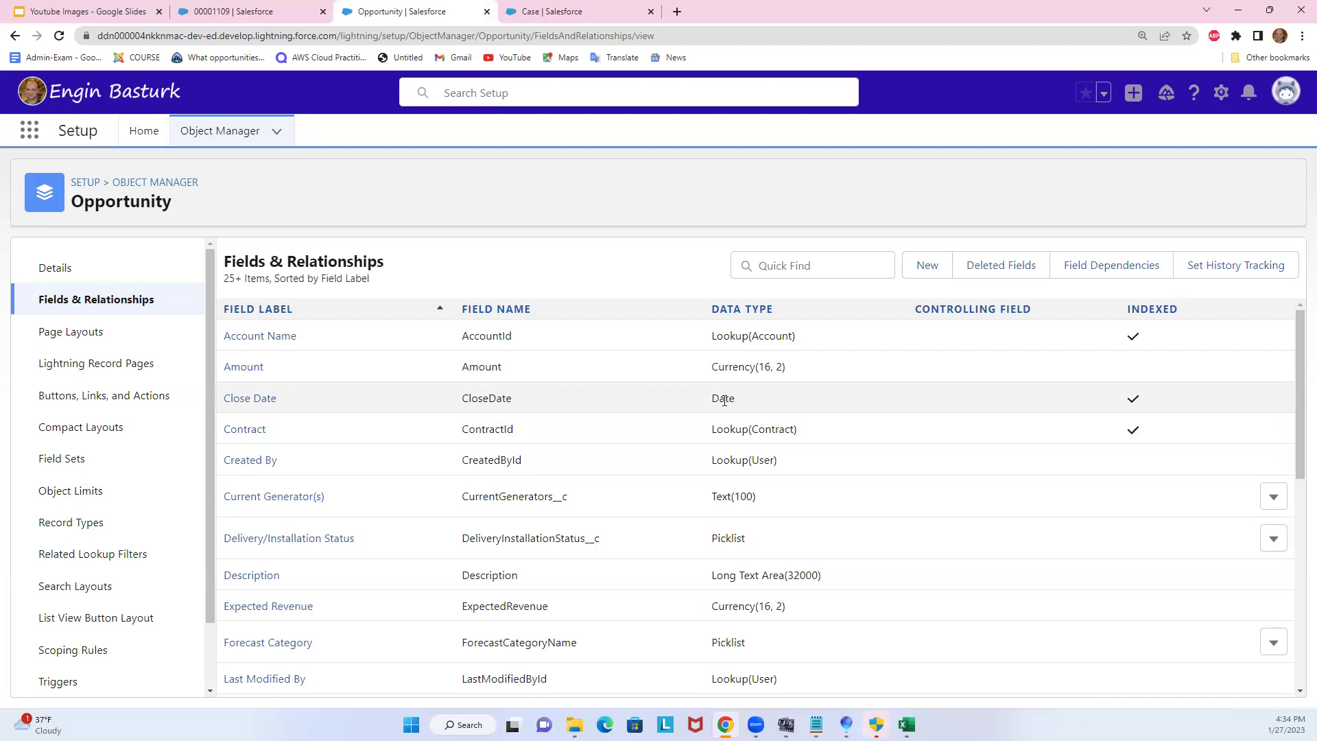
Find the Case object in Object Manager and open its Due Day formula field for editing
click(218, 130)
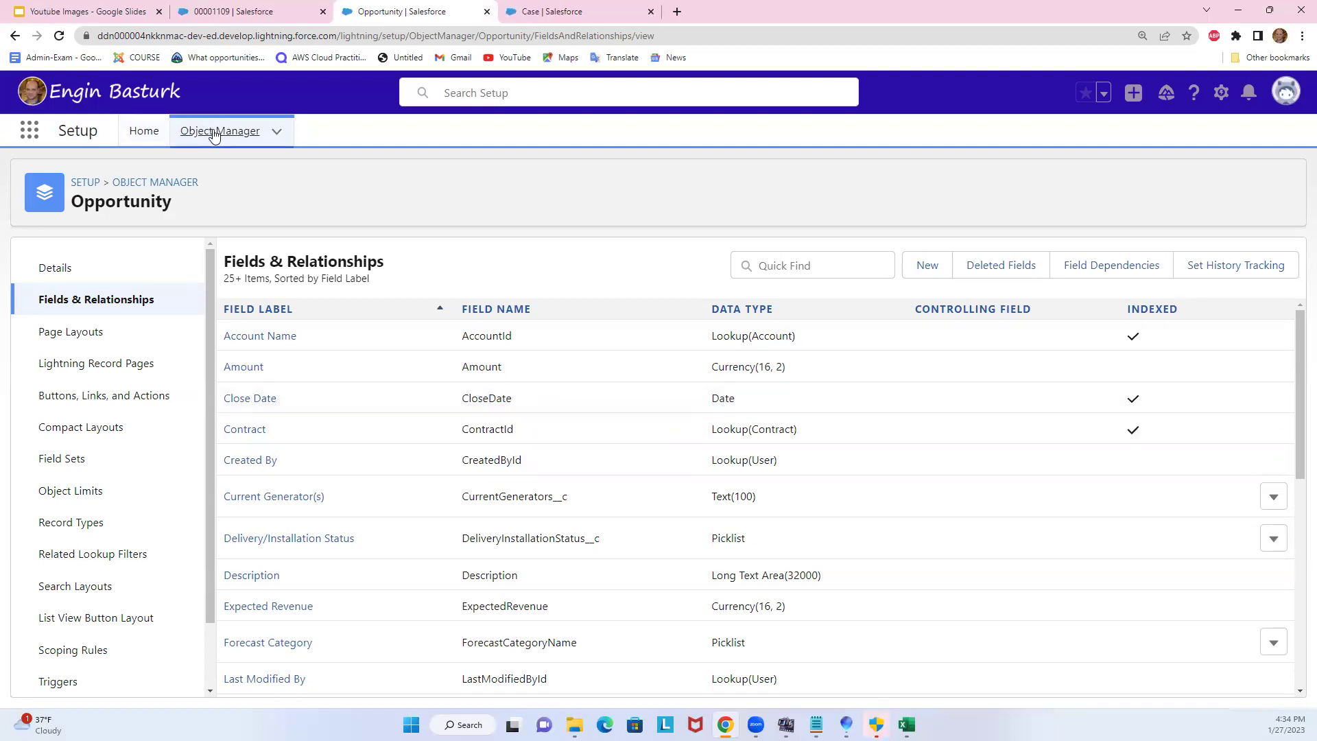
click(990, 188)
text(case)
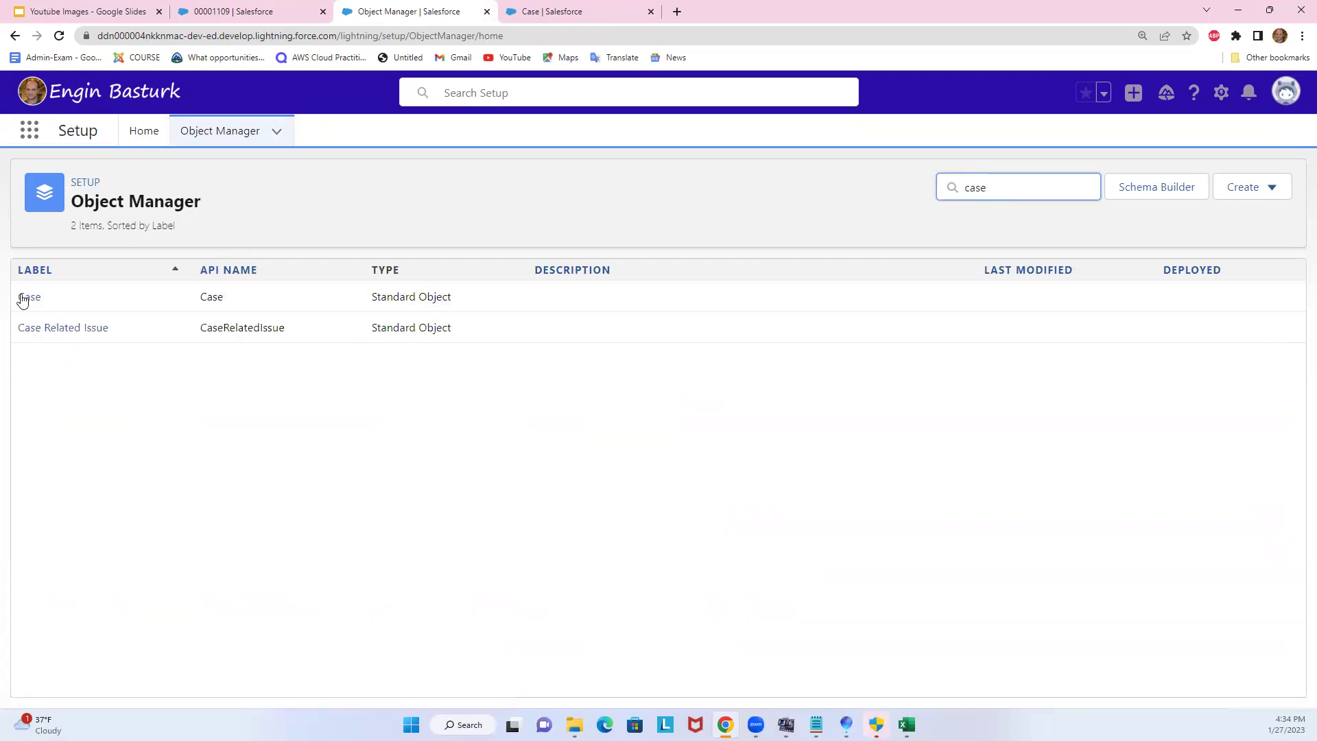
click(26, 297)
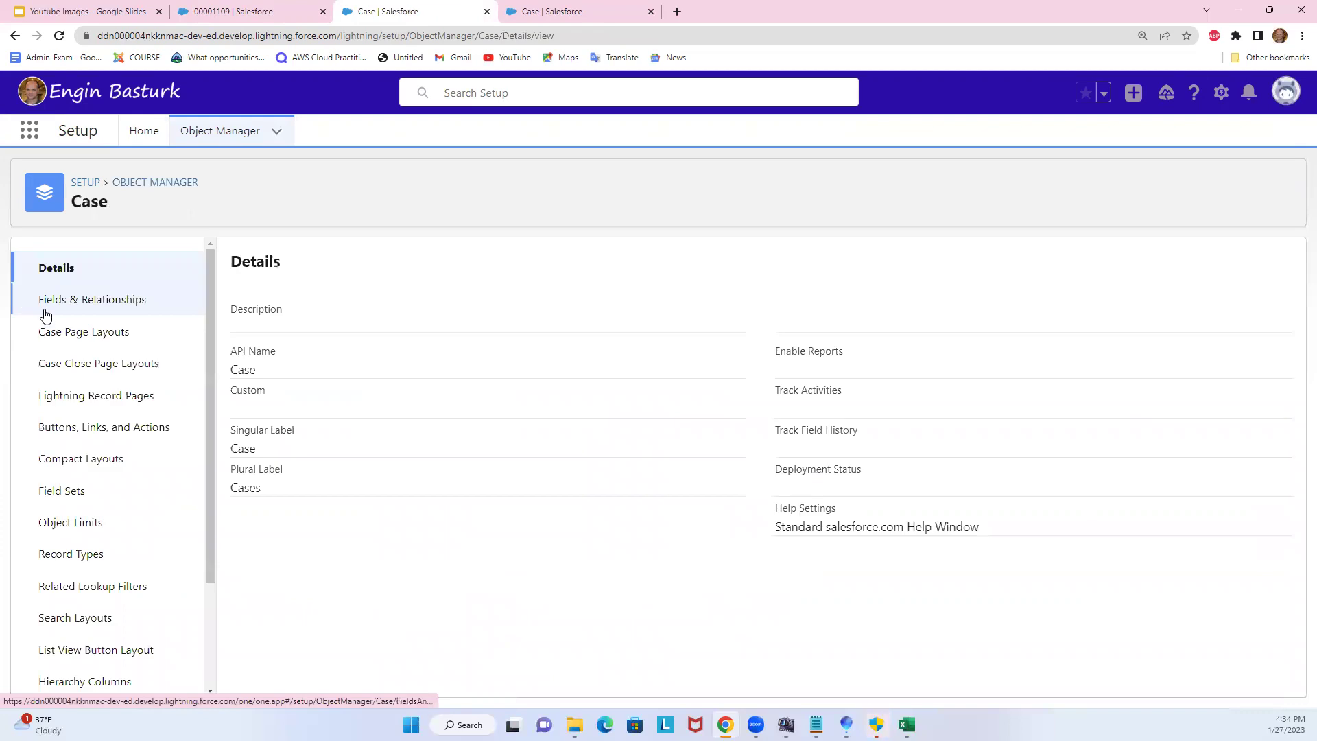
click(127, 306)
scroll(400, 527, down, 2)
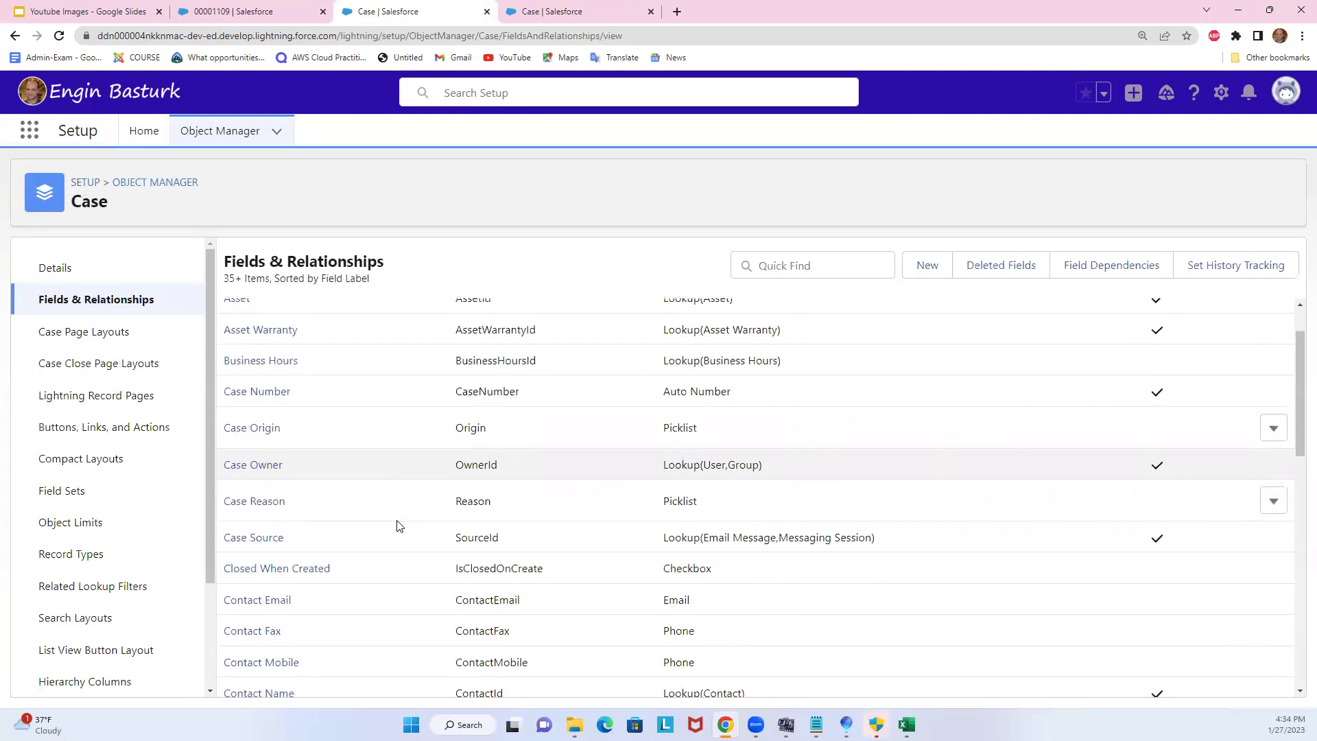
scroll(400, 526, down, 1)
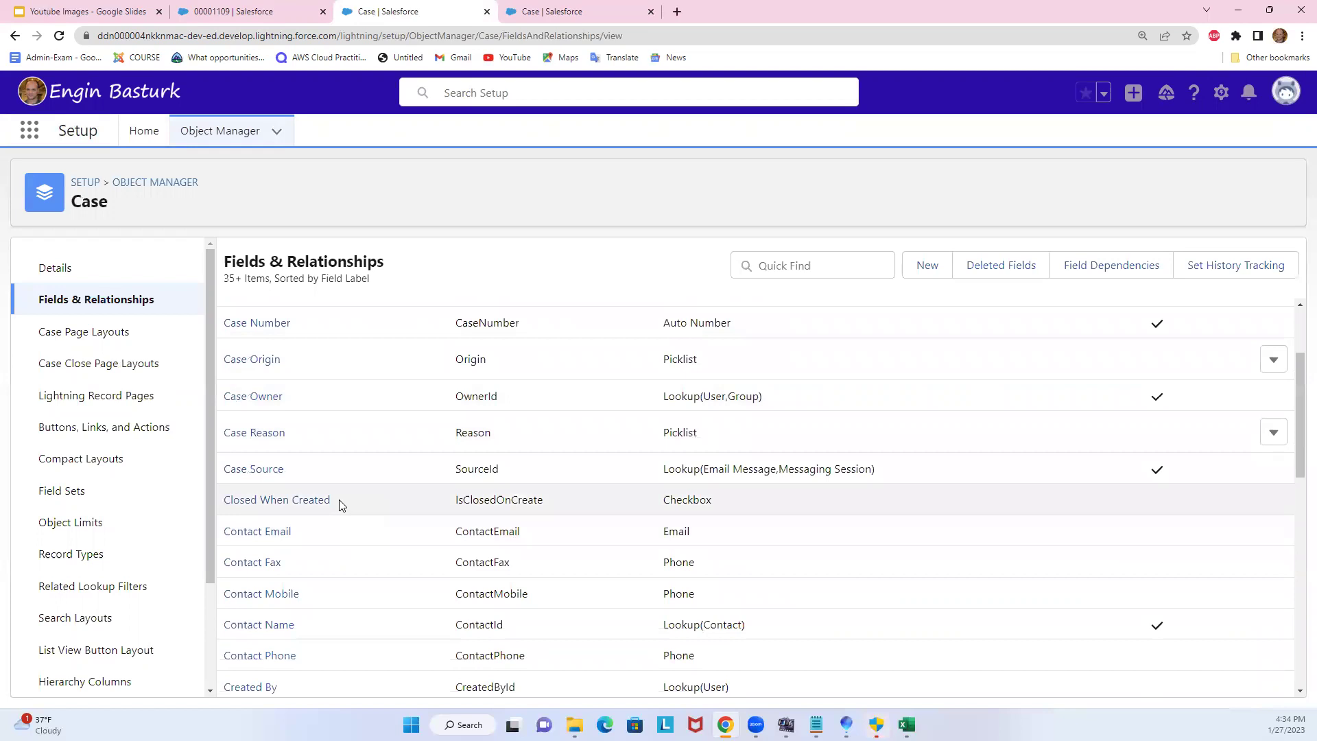
scroll(295, 501, down, 4)
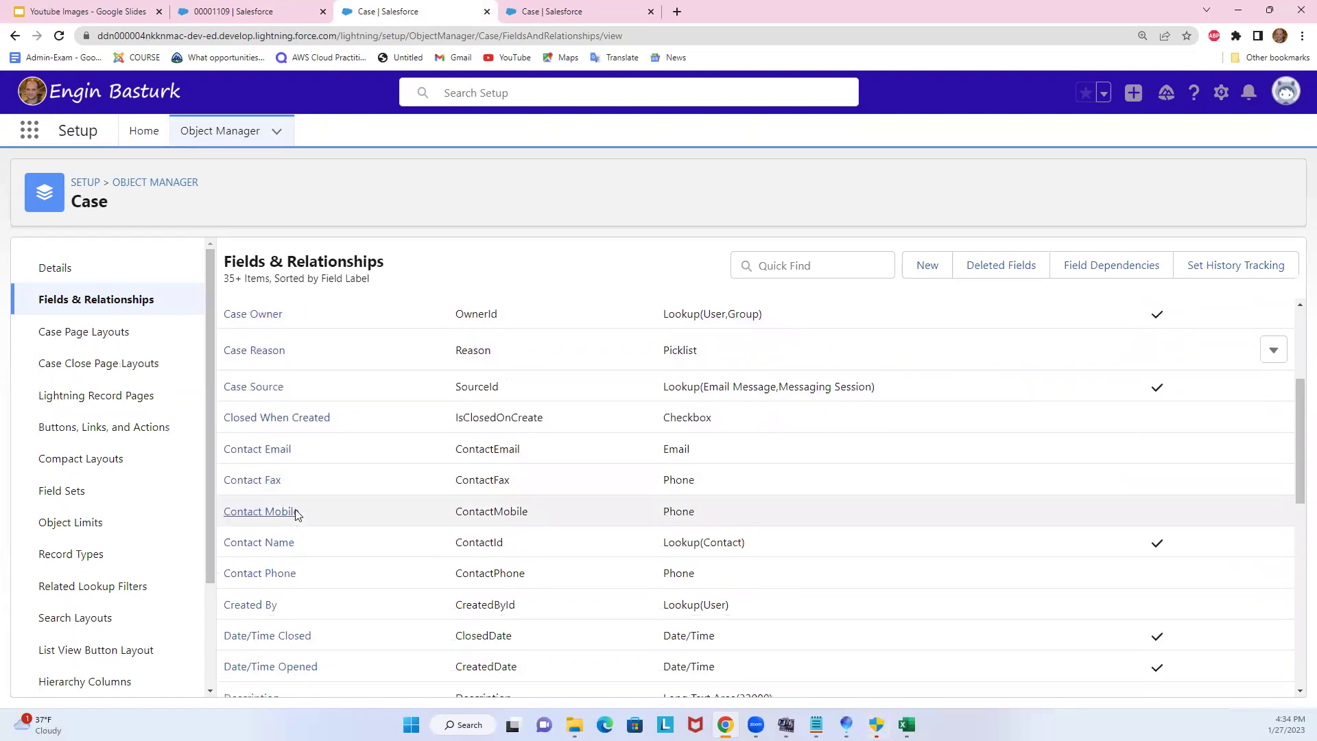
click(1277, 542)
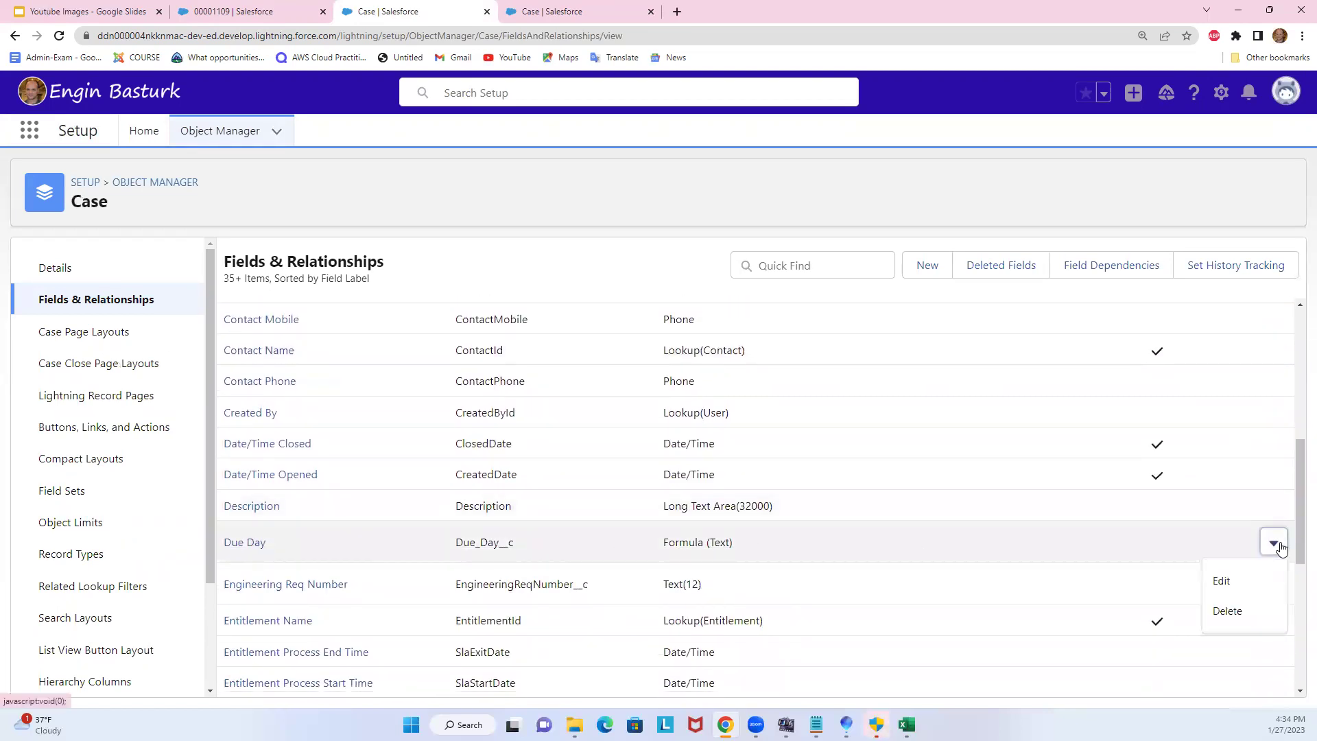
click(1224, 581)
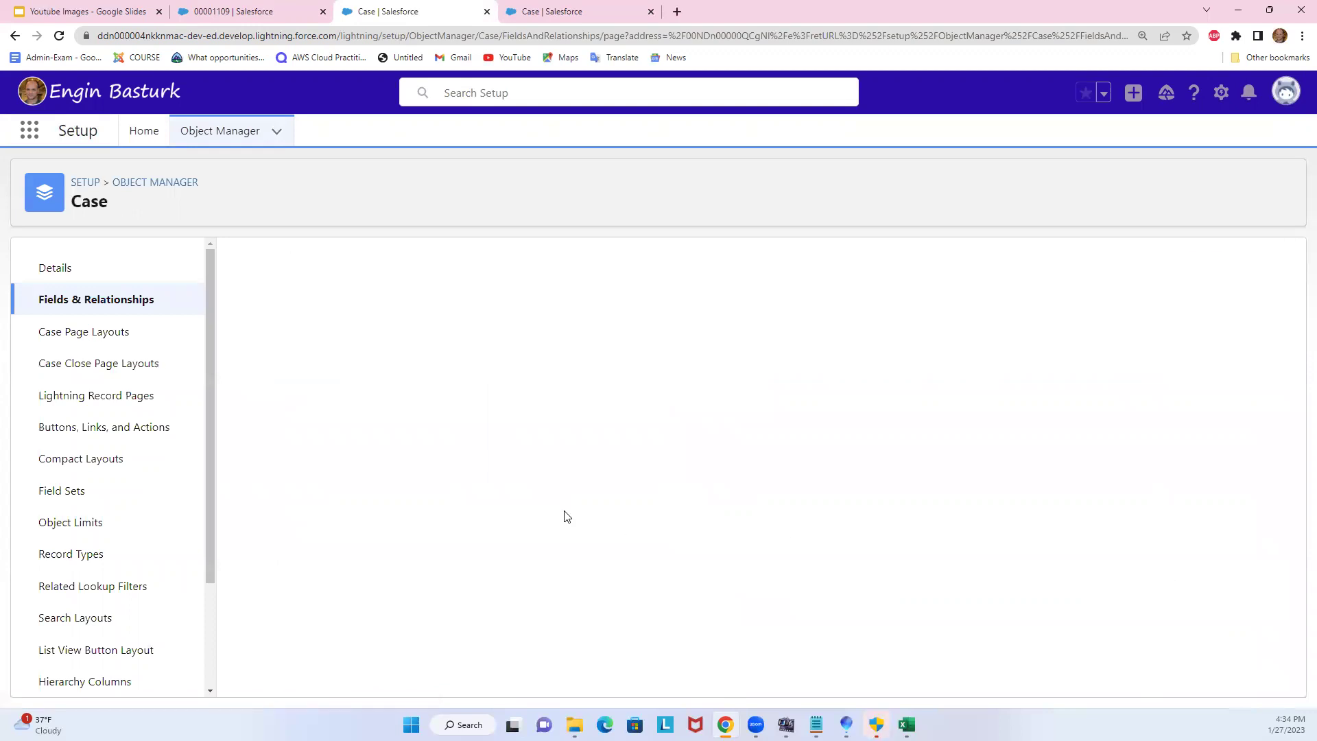
Copy the entire weekday formula of the Due Day field
scroll(549, 503, down, 5)
click(549, 487)
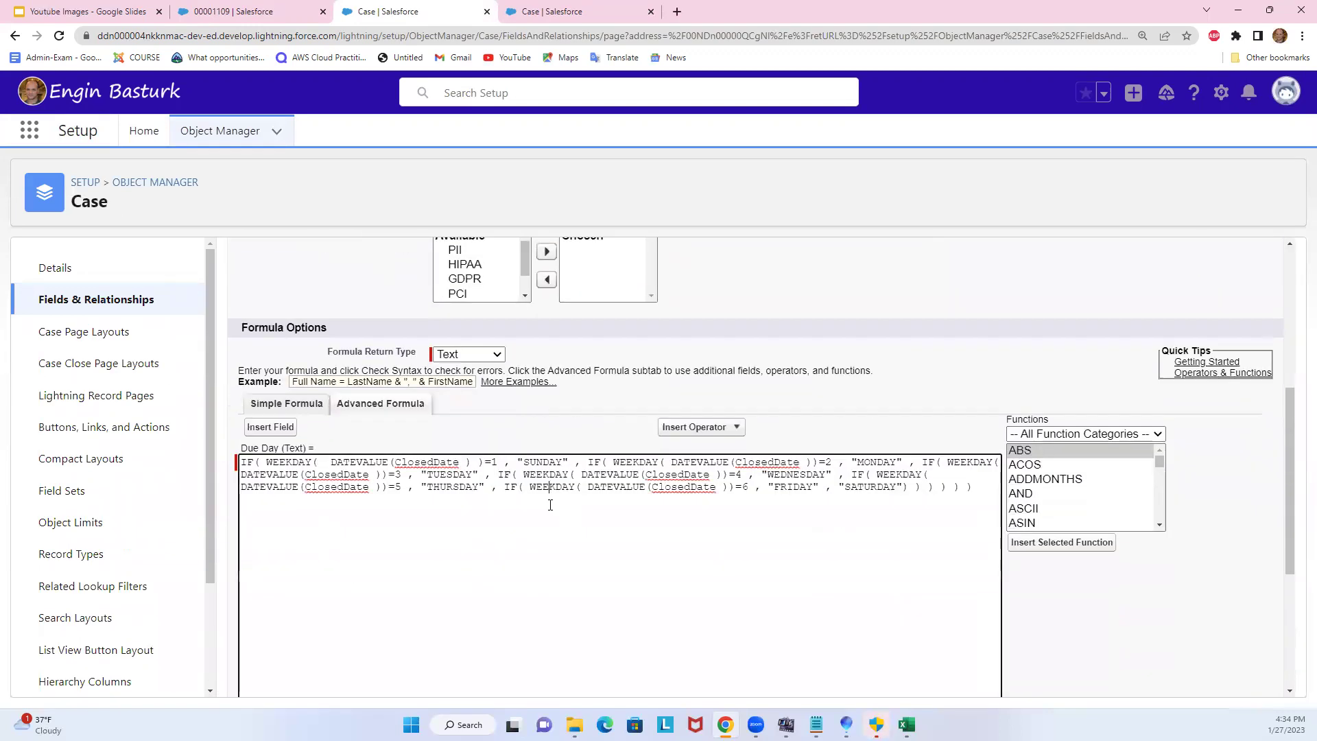
key(ctrl+a)
key(ctrl+c)
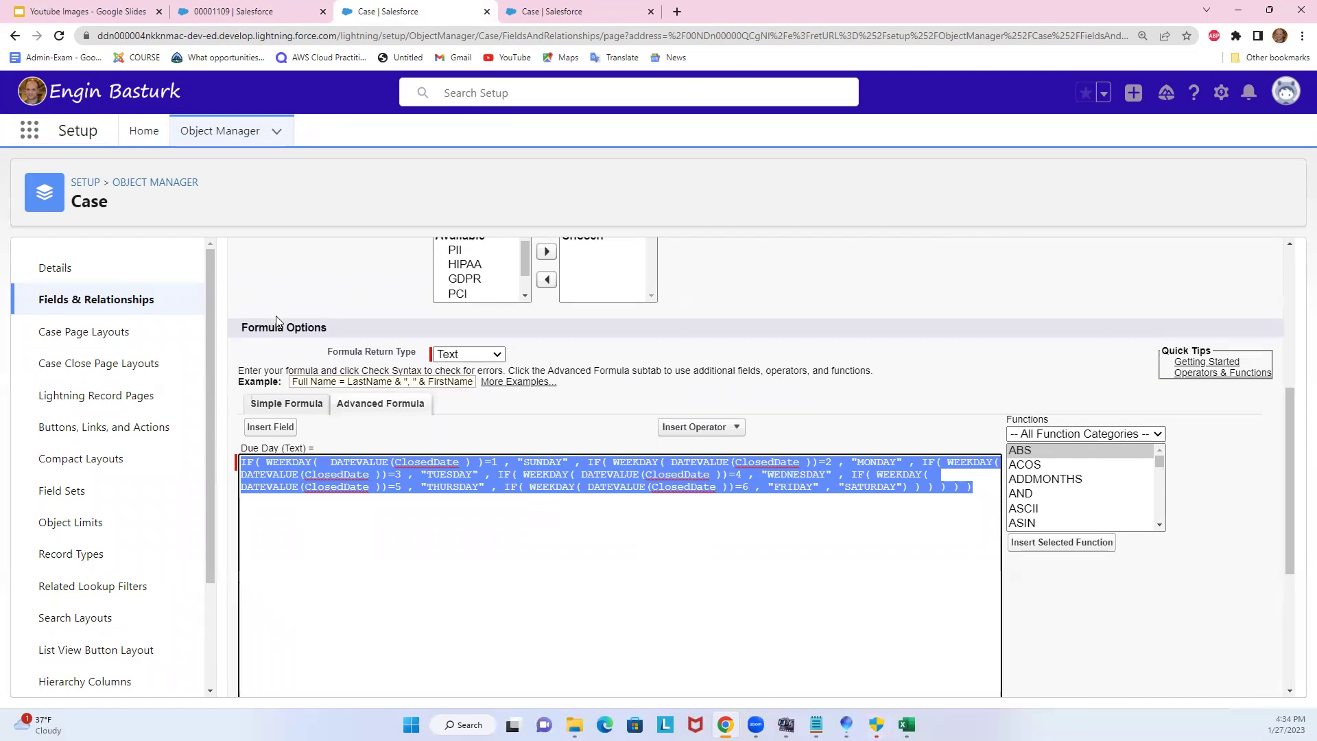
Search Object Manager for "opp" and open the Opportunity object's Fields & Relationships
click(223, 132)
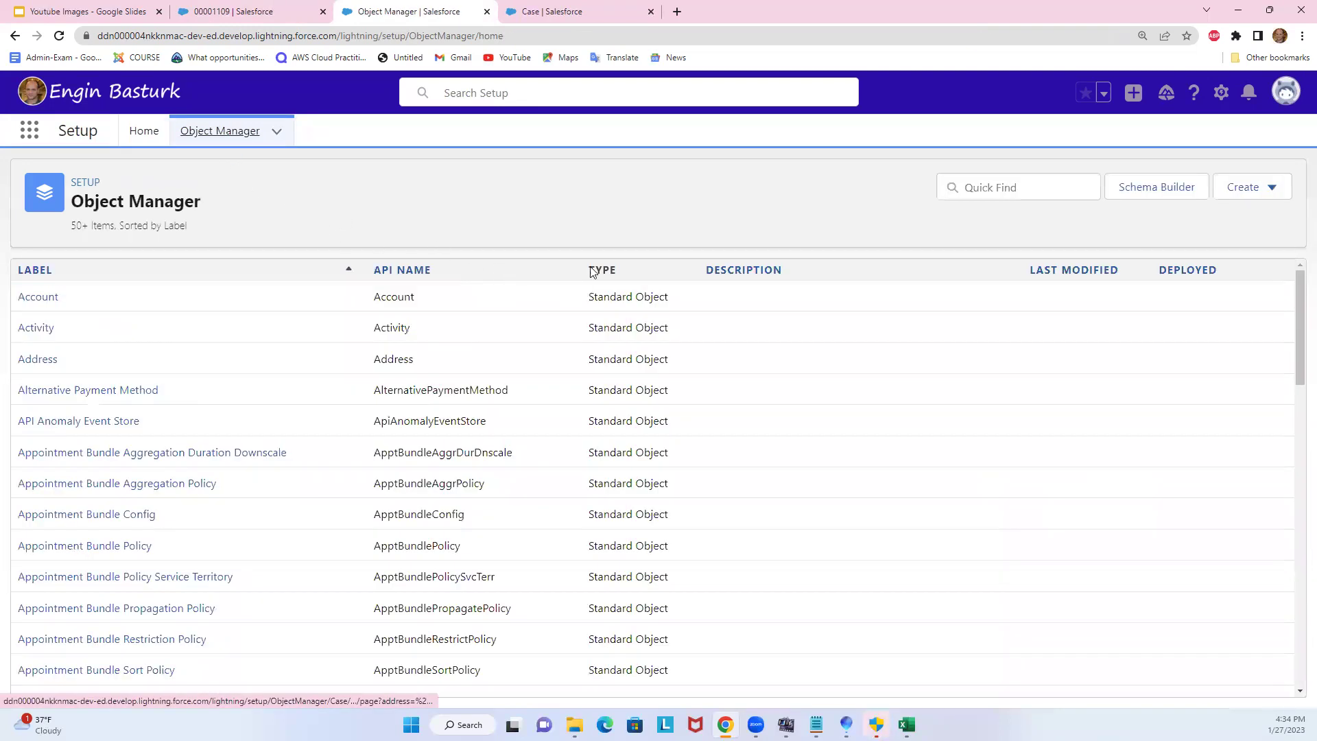
click(994, 189)
text(opp)
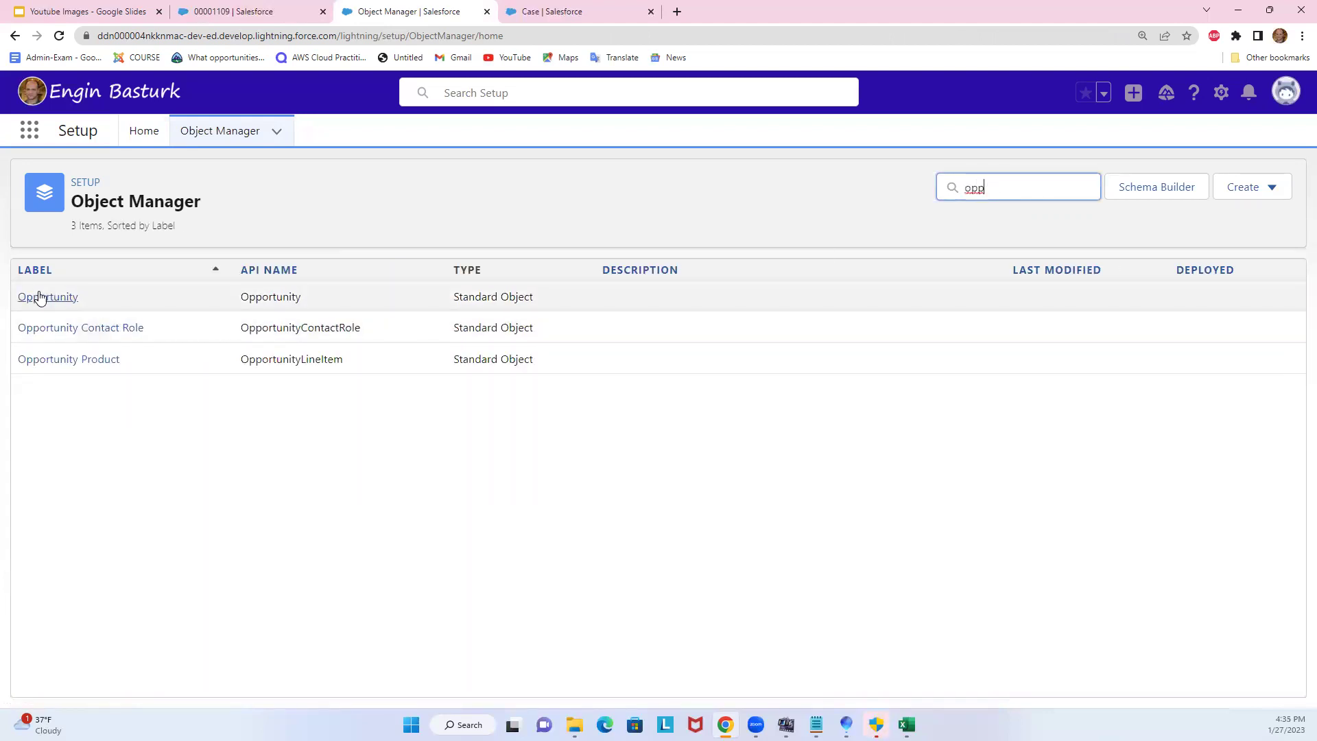
click(38, 297)
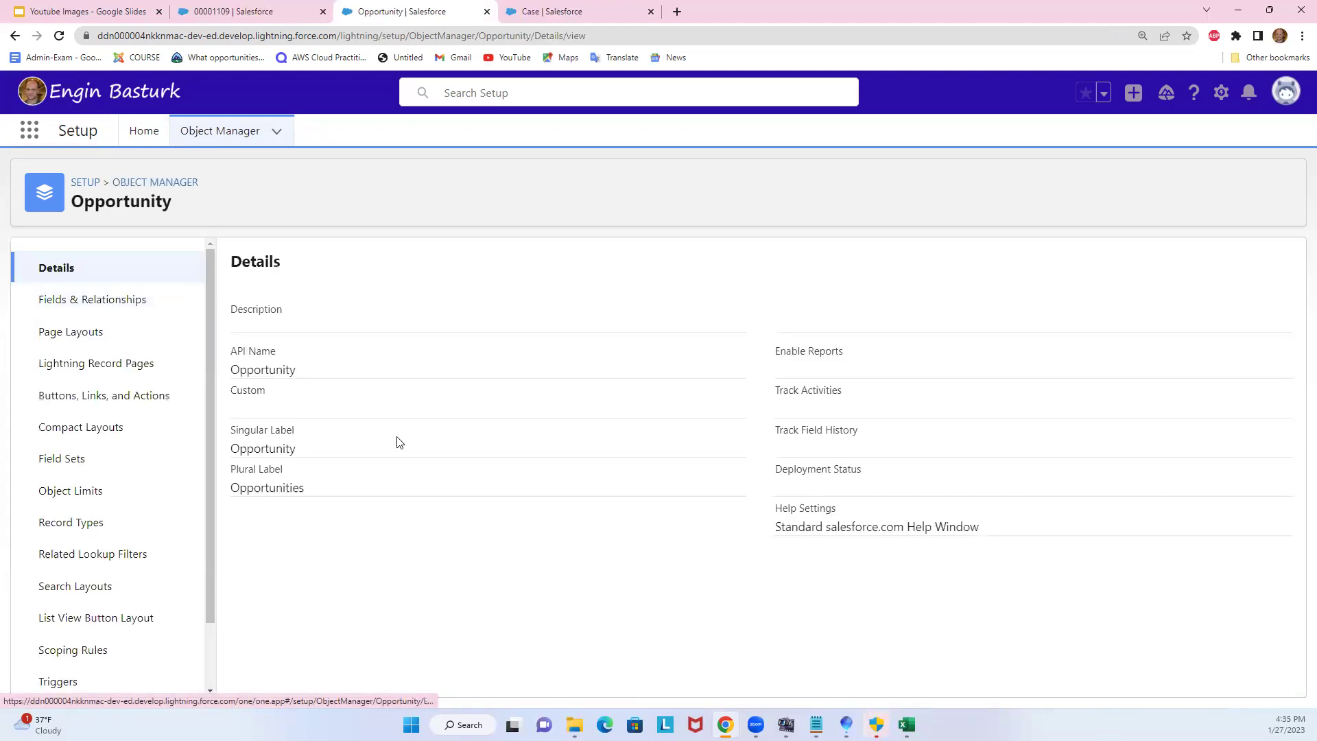
click(121, 300)
Start a new custom field on Opportunity with Formula as its data type
click(923, 266)
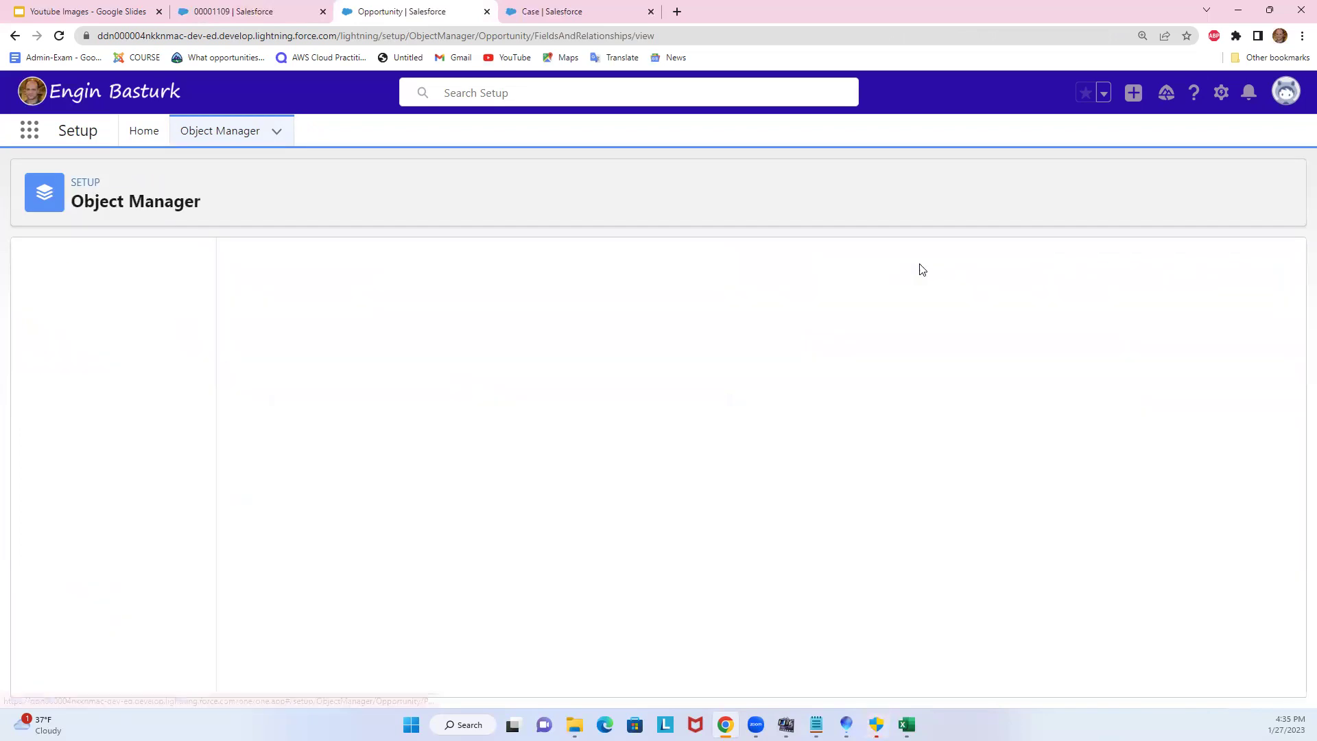
scroll(281, 501, down, 2)
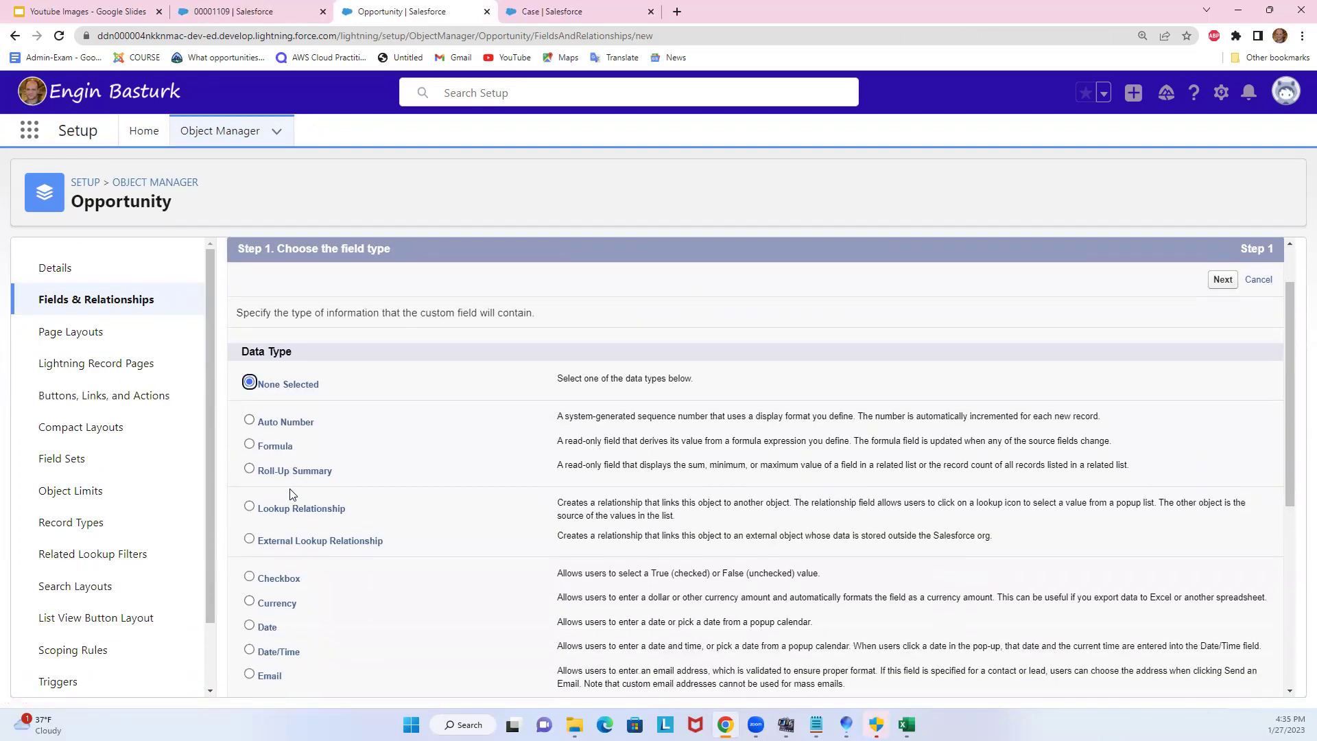
click(275, 377)
scroll(389, 489, down, 4)
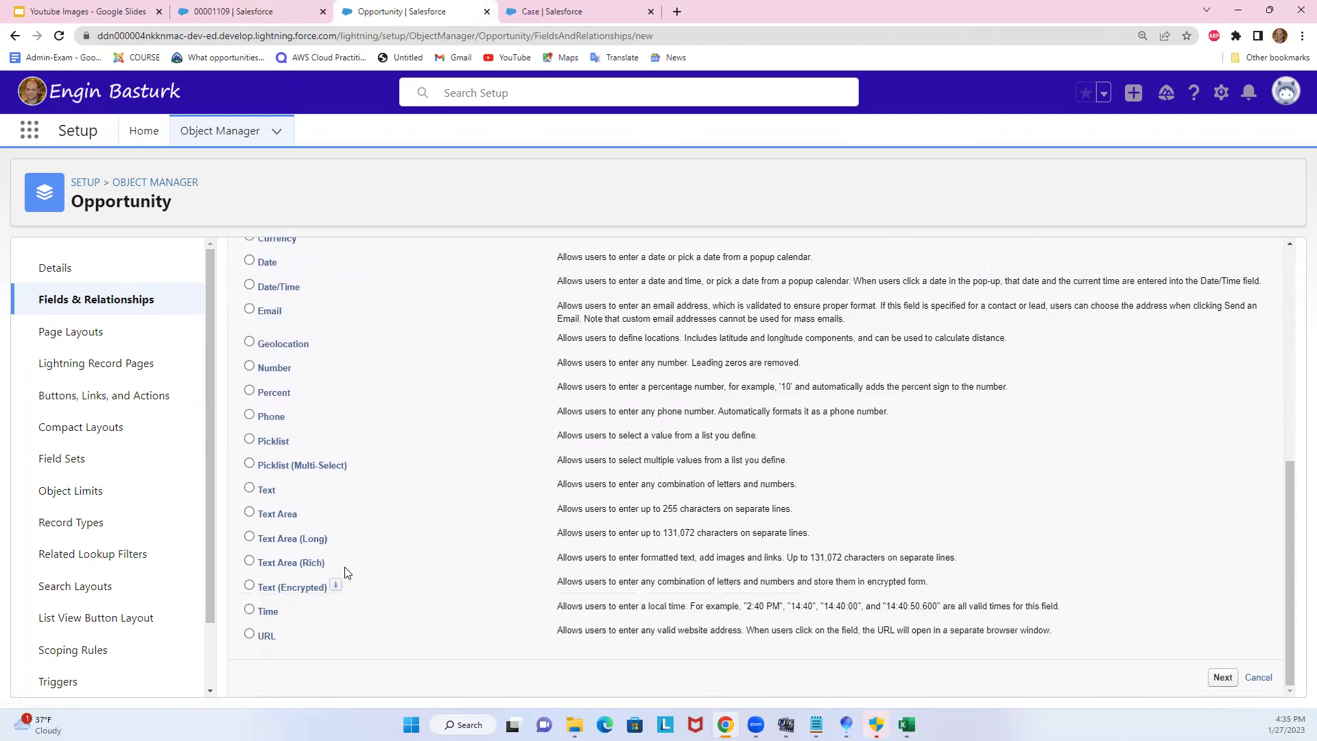
click(1223, 677)
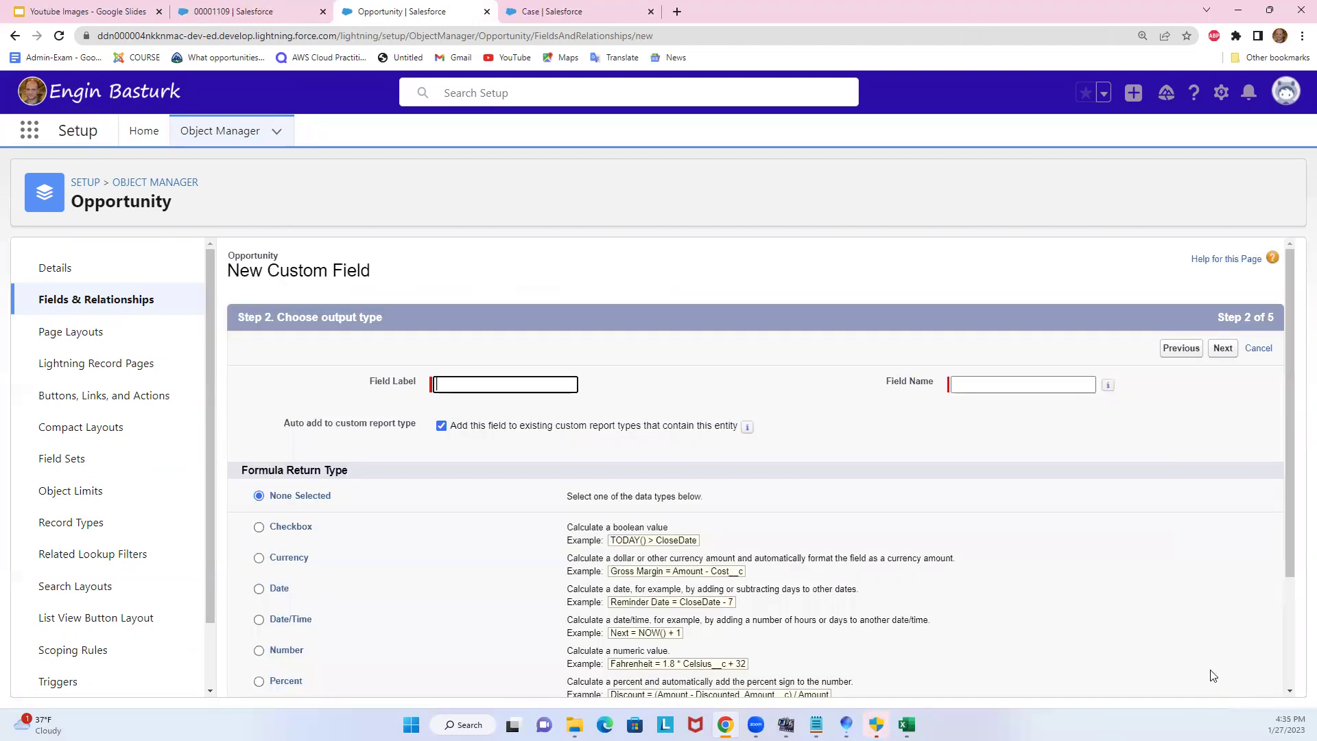
Label the new field Closed Day, choose Text as the formula return type, and continue to the formula editor
text(Closed Day)
click(672, 360)
scroll(274, 523, down, 2)
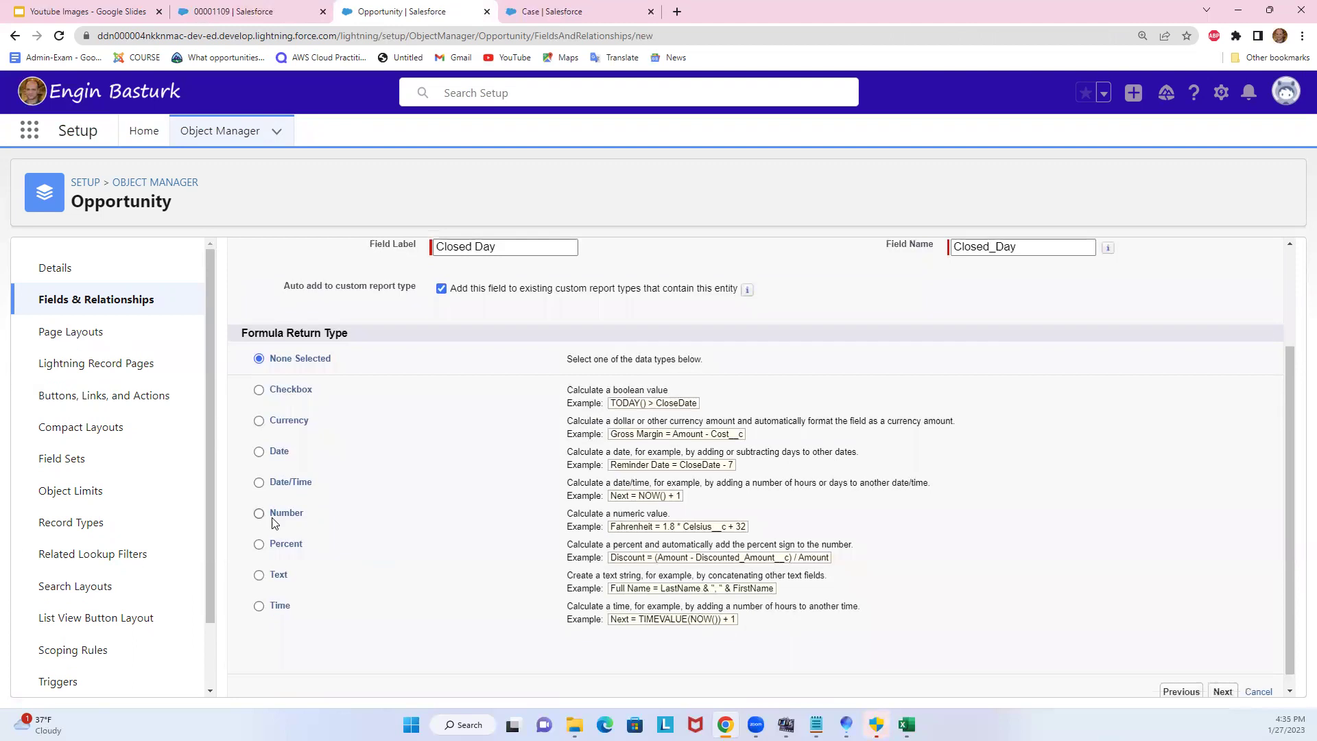
click(259, 575)
scroll(261, 576, down, 1)
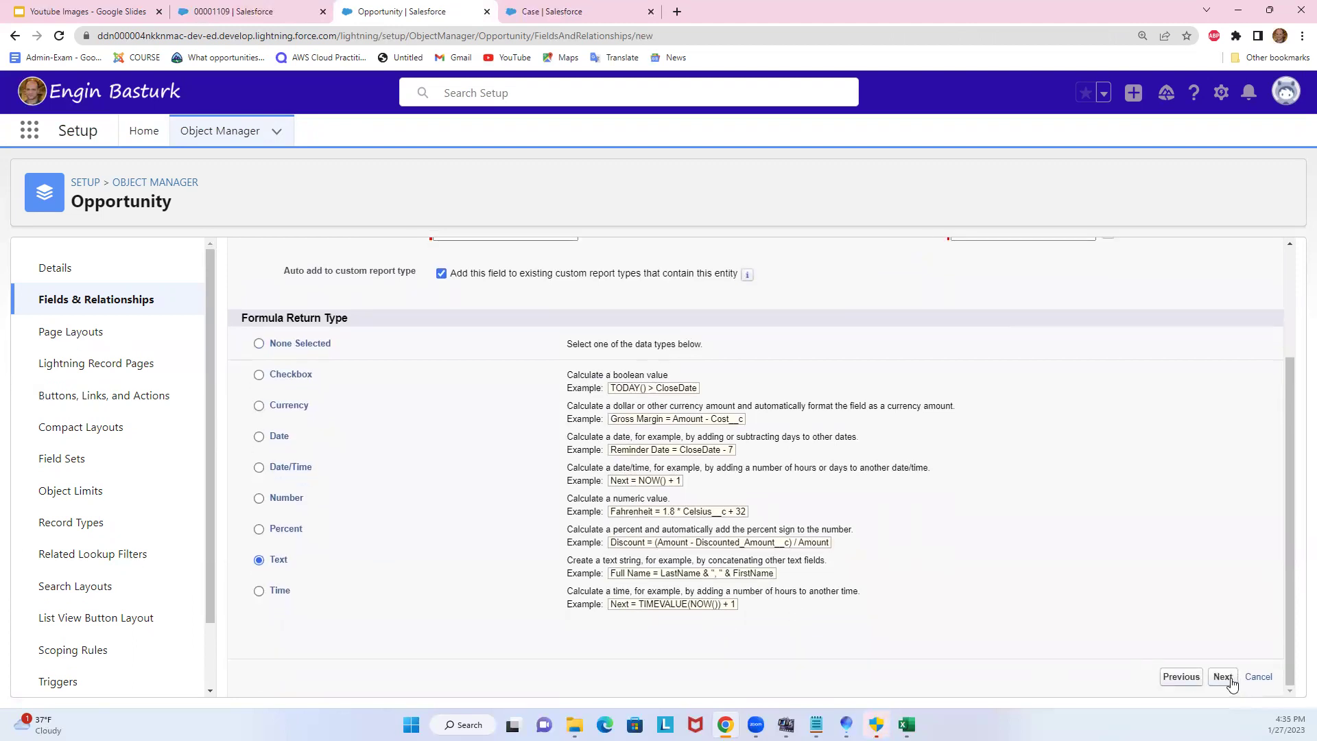
click(1223, 677)
Paste the copied weekday formula into the Closed Day editor and remove the DATEVALUE wrapper from its SUNDAY condition
scroll(368, 483, down, 2)
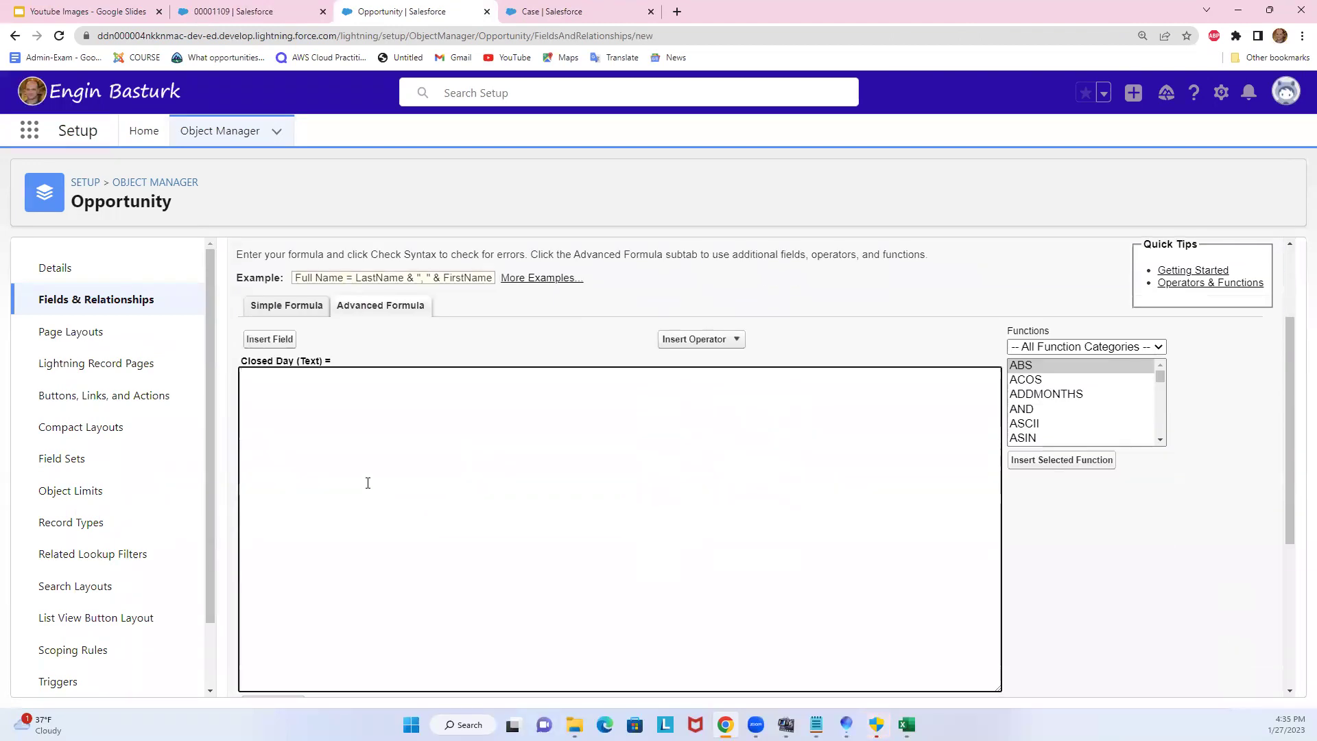
key(ctrl+v)
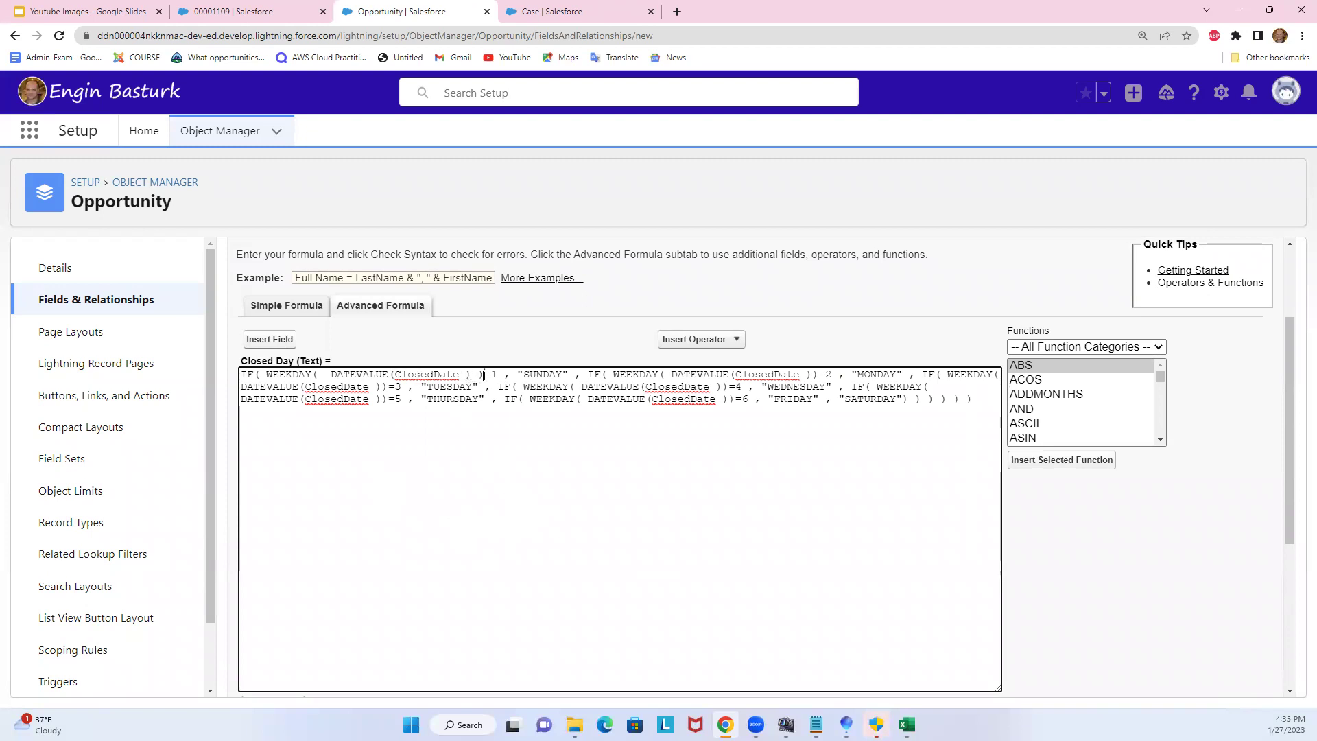
key(BackSpace)
drag(396, 376, 346, 375)
key(BackSpace)
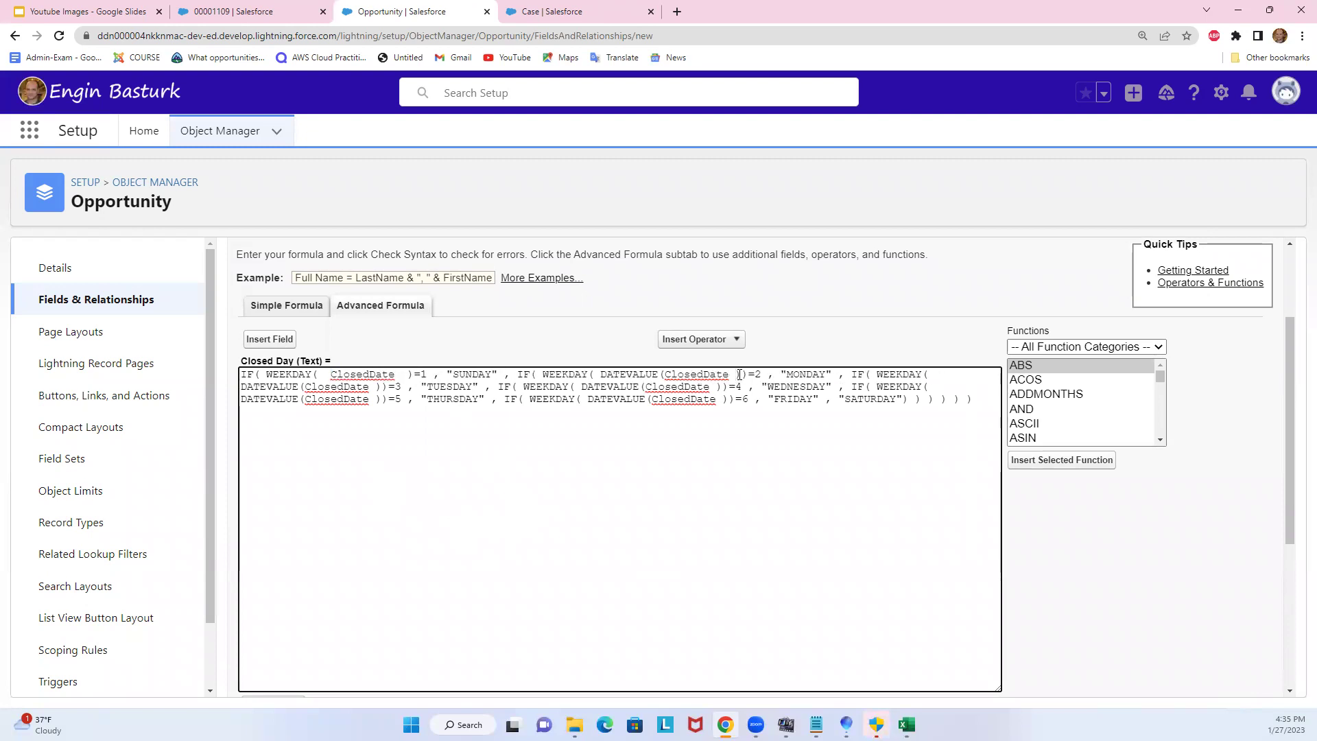
Remove the DATEVALUE wrapper and its extra closing parenthesis from the MONDAY and TUESDAY conditions
key(BackSpace)
drag(667, 376, 600, 376)
key(BackSpace)
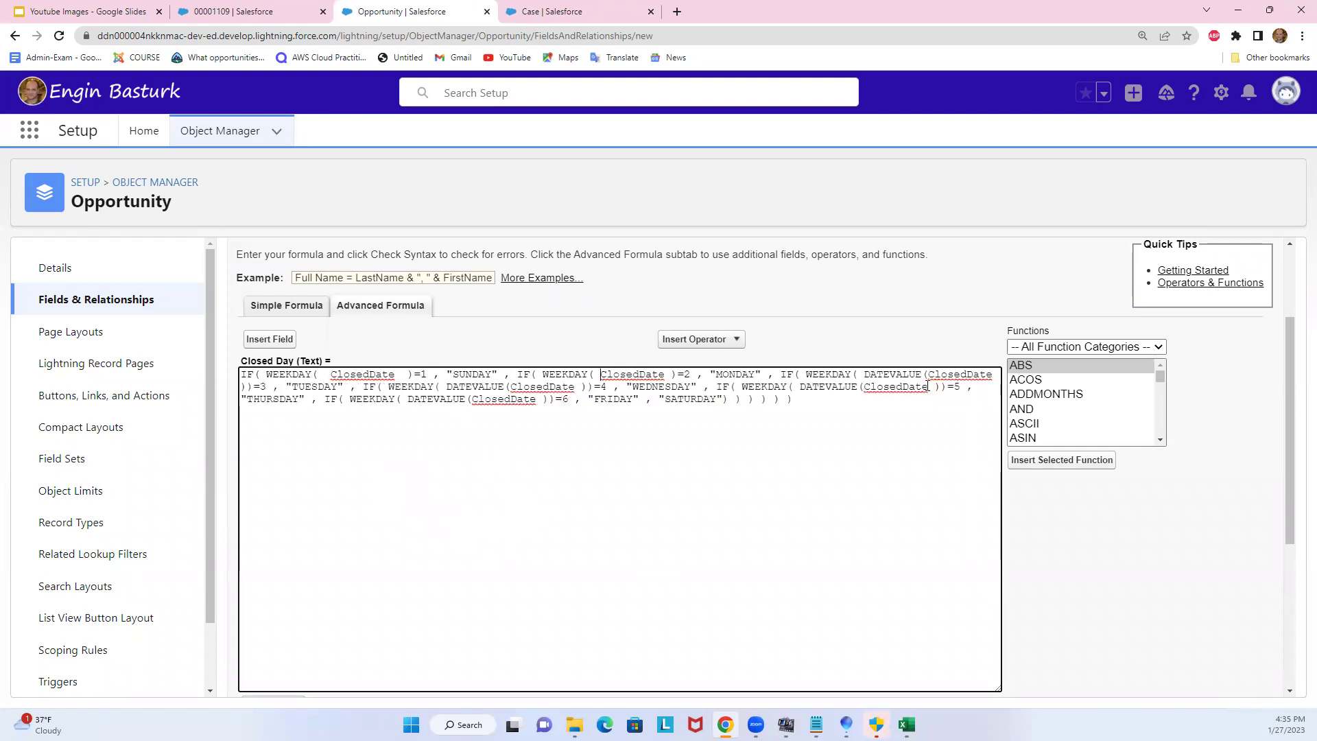
drag(929, 376, 872, 377)
key(BackSpace)
click(940, 374)
key(BackSpace)
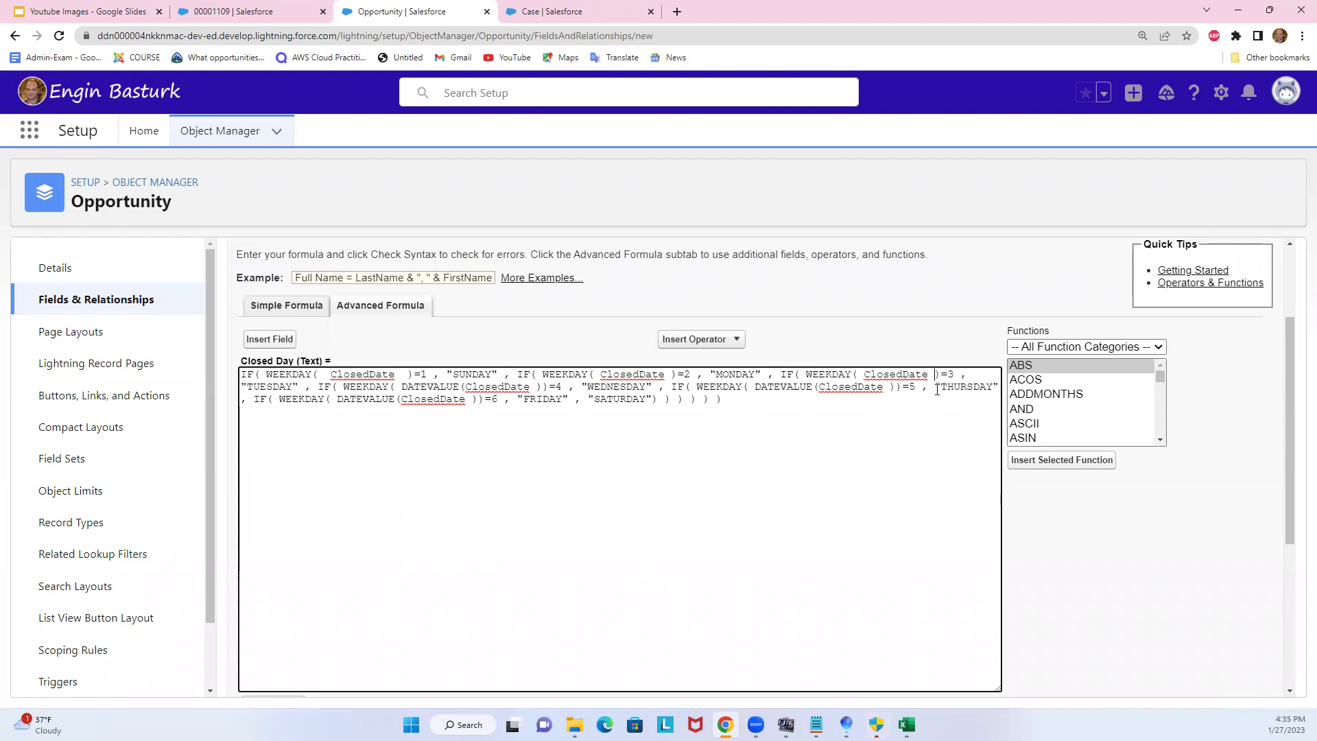
Remove the DATEVALUE wrapper and its extra closing parenthesis from the THURSDAY, FRIDAY and WEDNESDAY conditions
click(896, 388)
key(BackSpace)
drag(819, 388, 767, 388)
key(BackSpace)
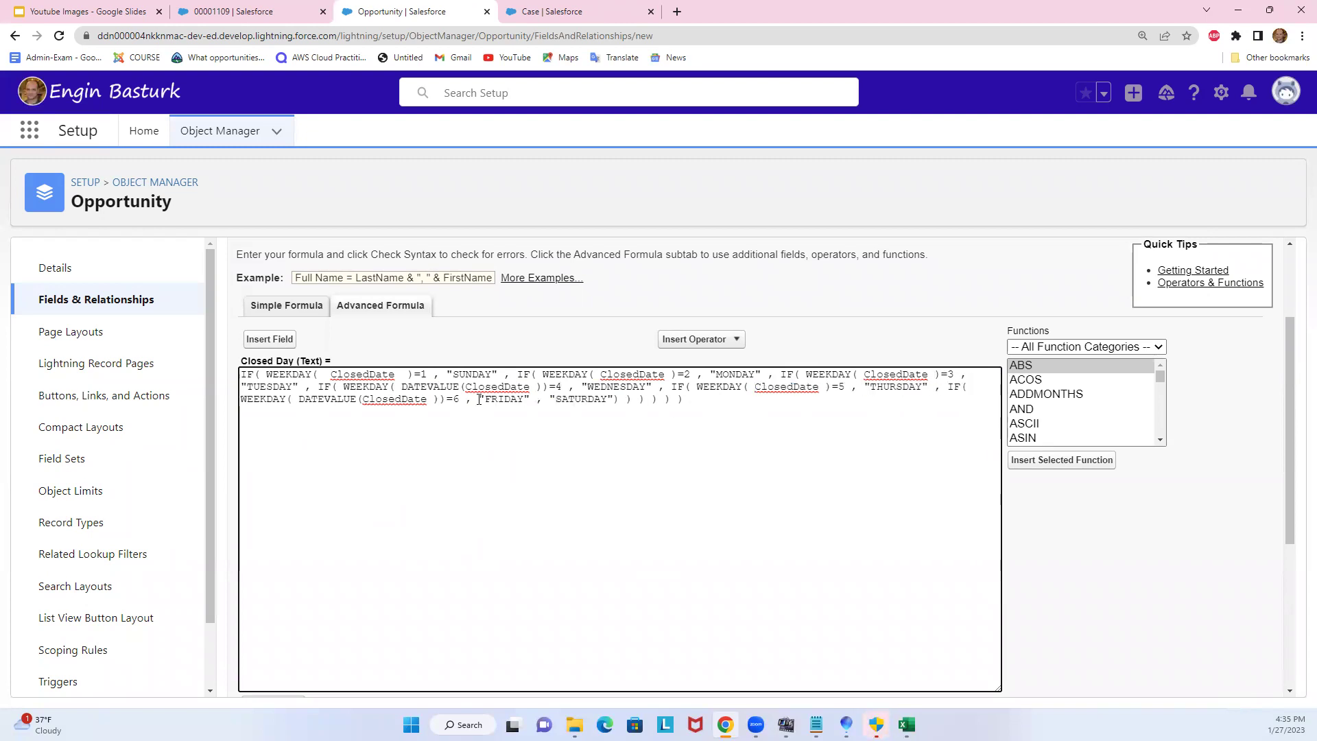
click(441, 399)
key(BackSpace)
drag(364, 400, 304, 400)
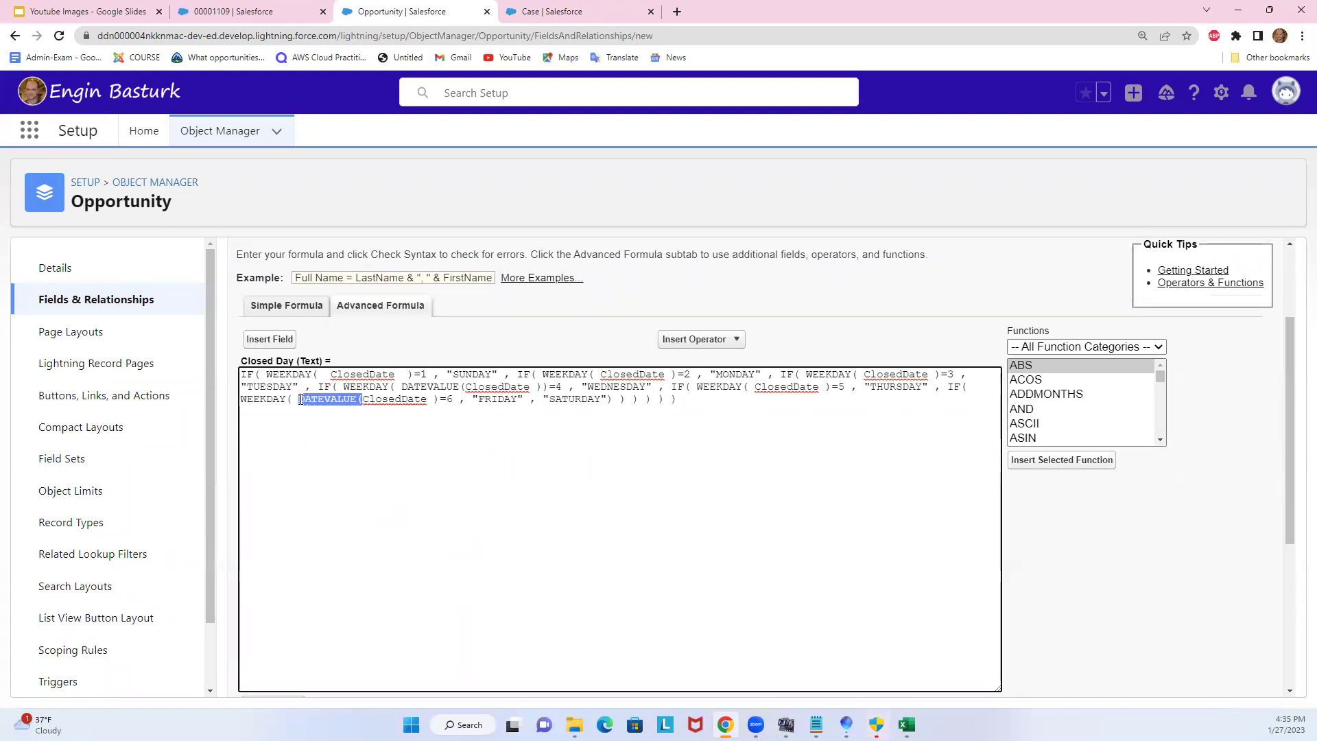
key(BackSpace)
click(545, 387)
key(BackSpace)
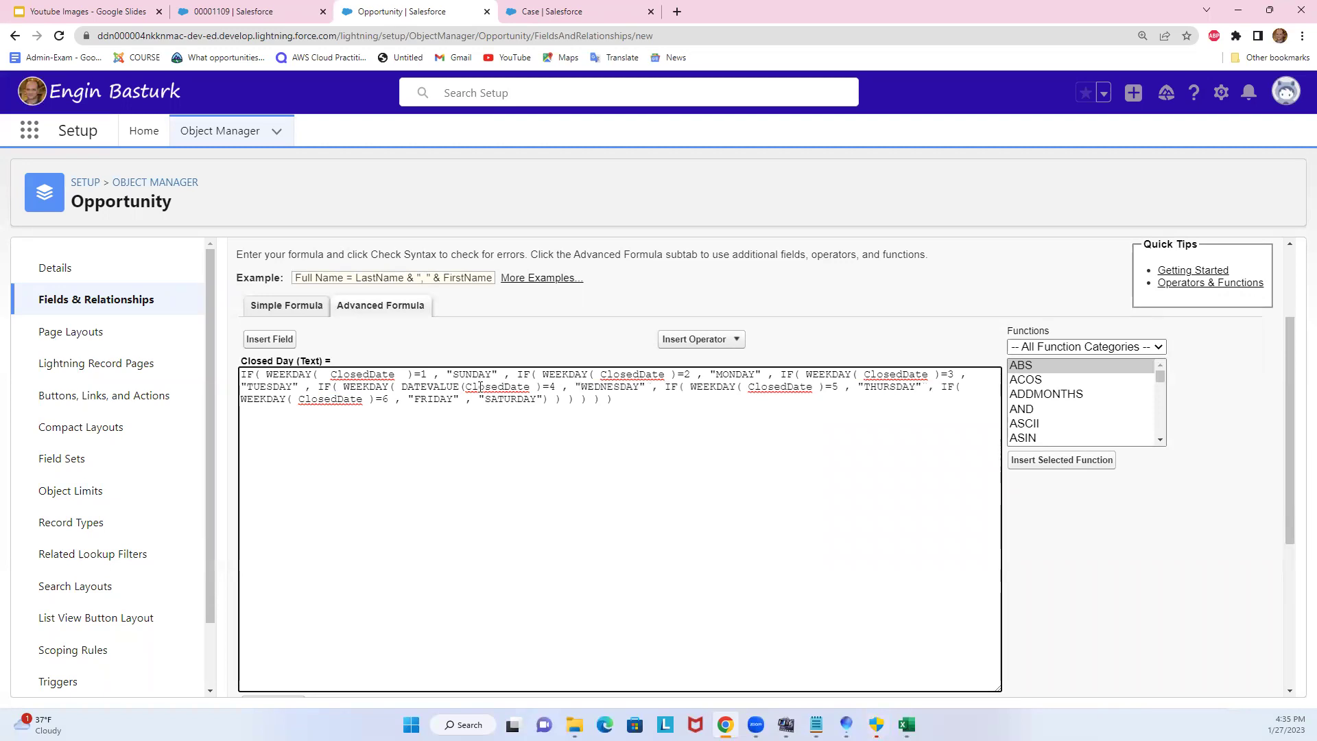
drag(466, 387, 402, 387)
key(BackSpace)
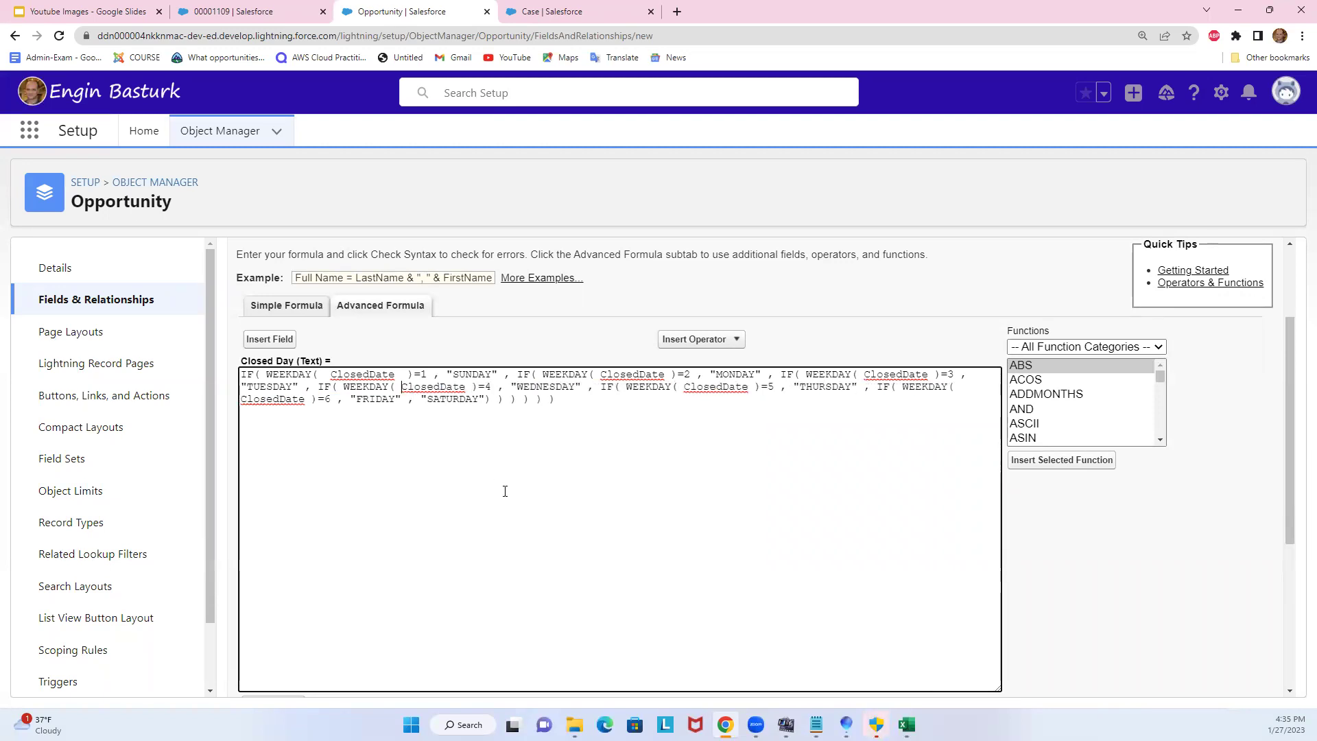
Check the syntax of the Closed Day formula and review the result
scroll(510, 496, down, 1)
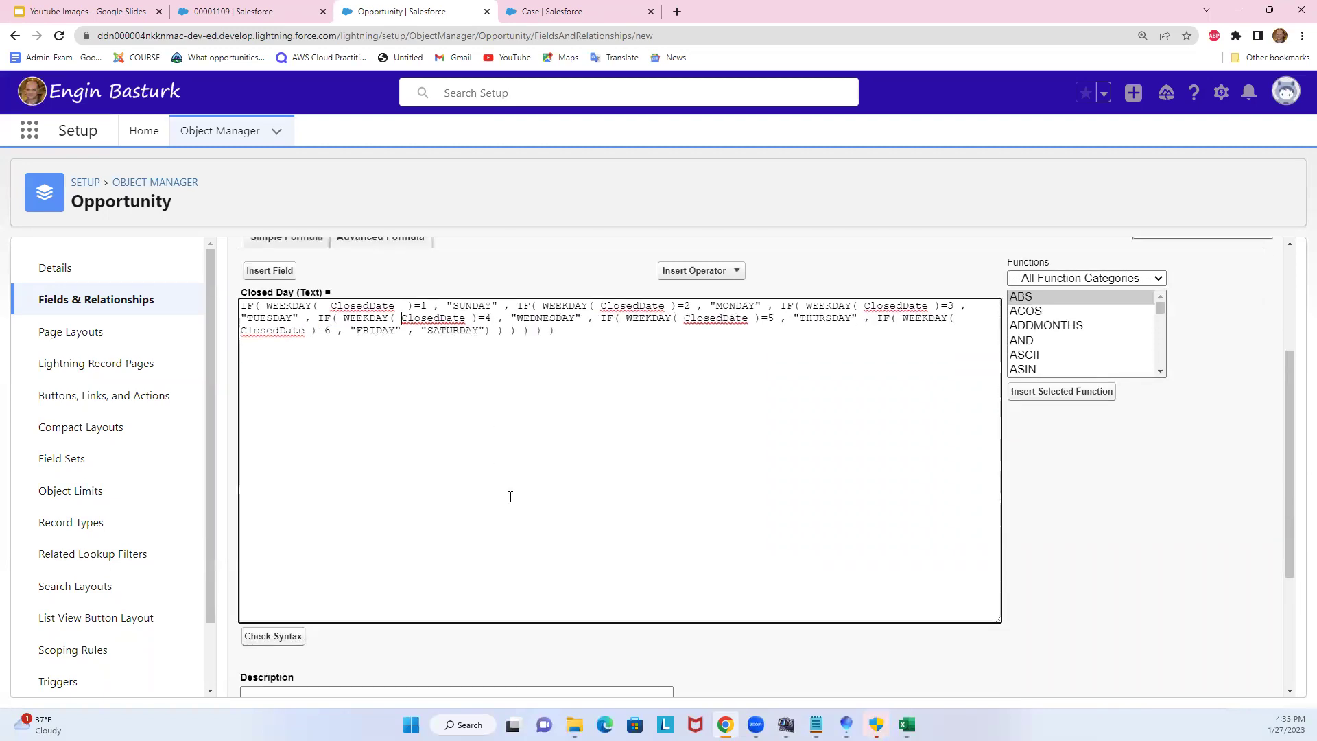
click(293, 634)
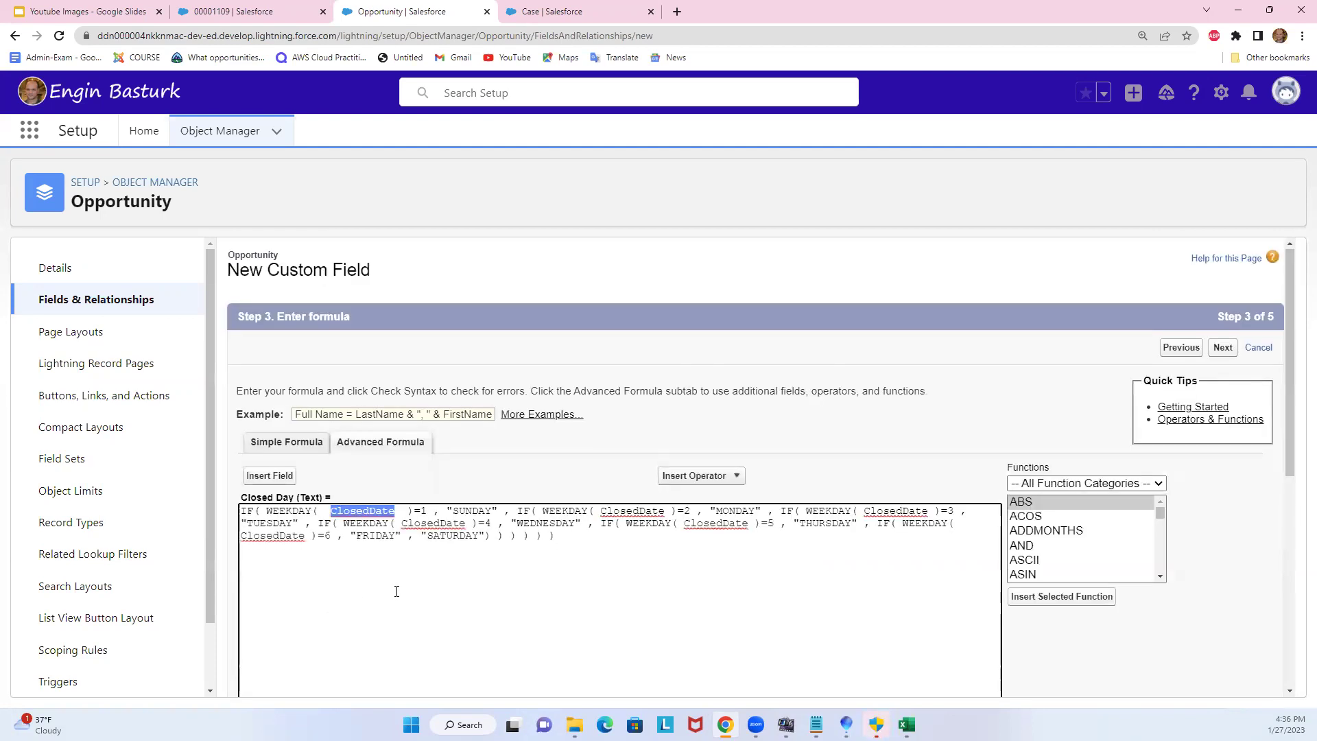
scroll(497, 606, down, 5)
scroll(450, 516, up, 1)
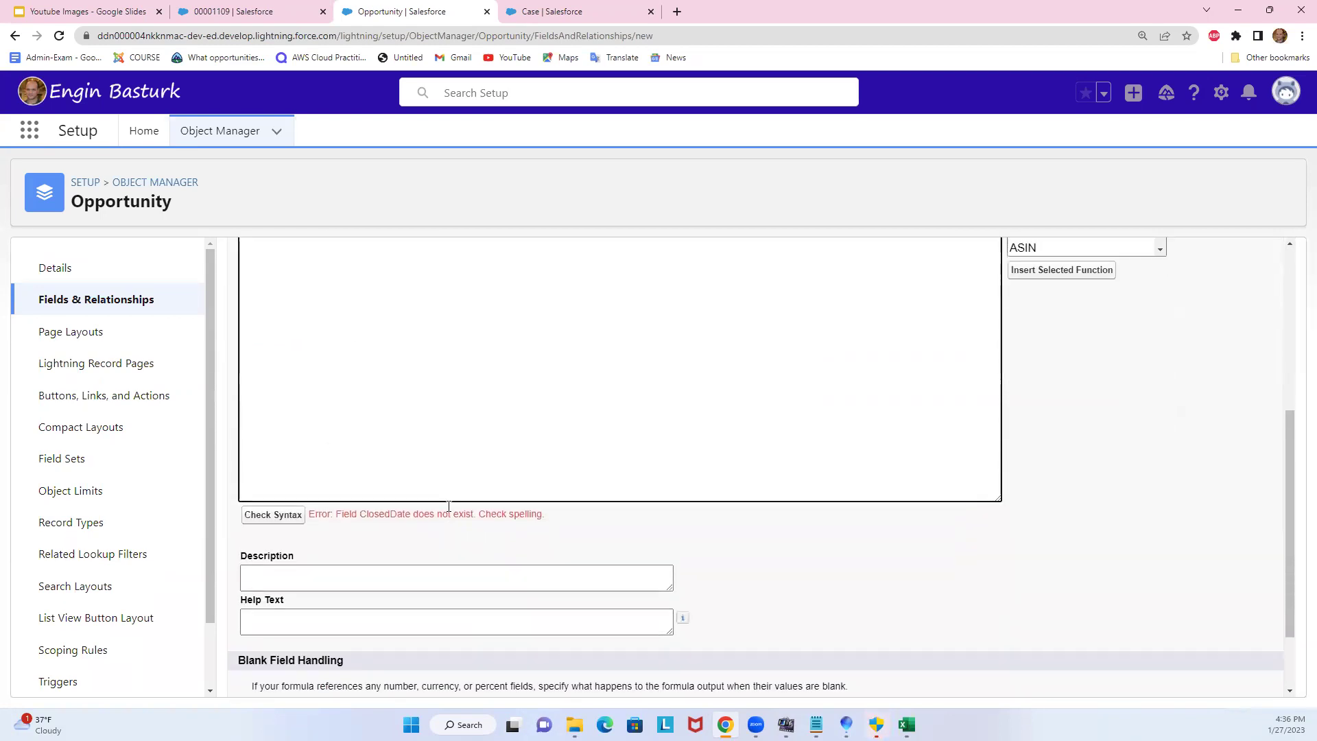
scroll(421, 549, up, 3)
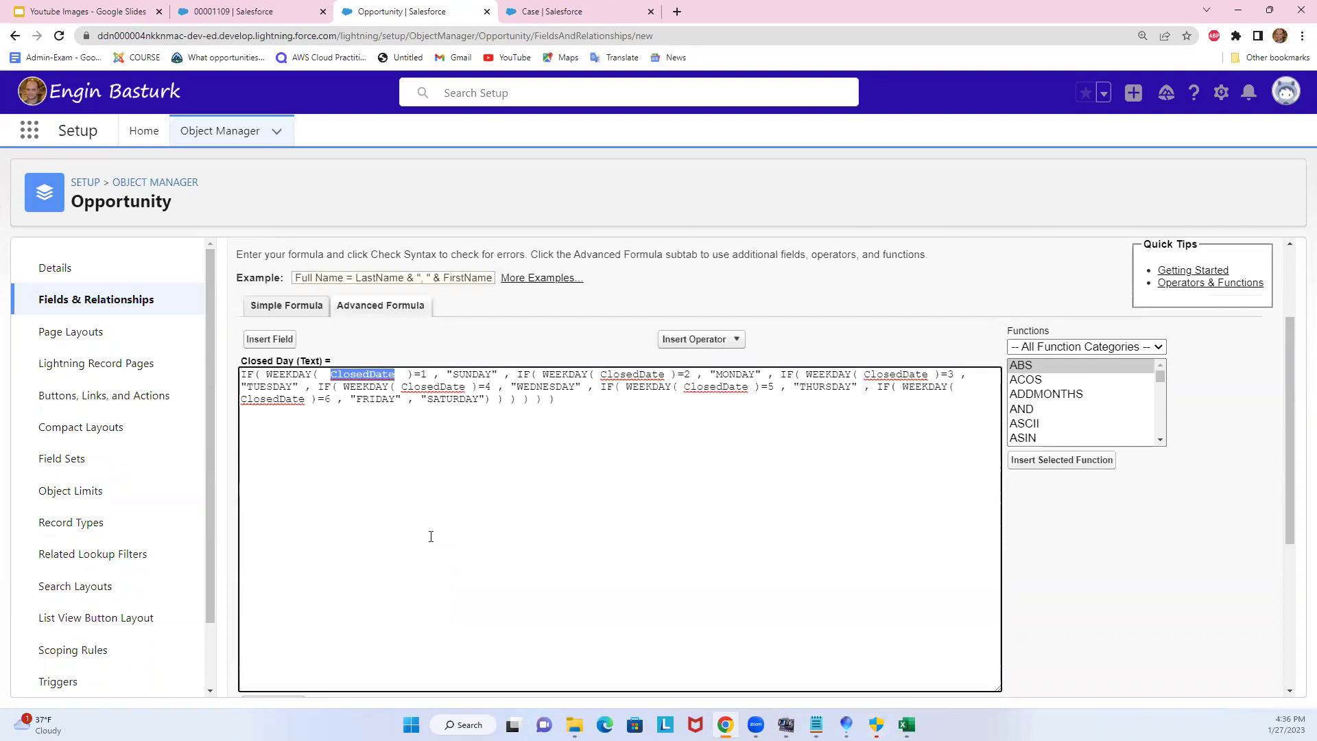
Replace ClosedDate in the SUNDAY condition with the Opportunity's Close Date field, inserted as CloseDate
click(284, 409)
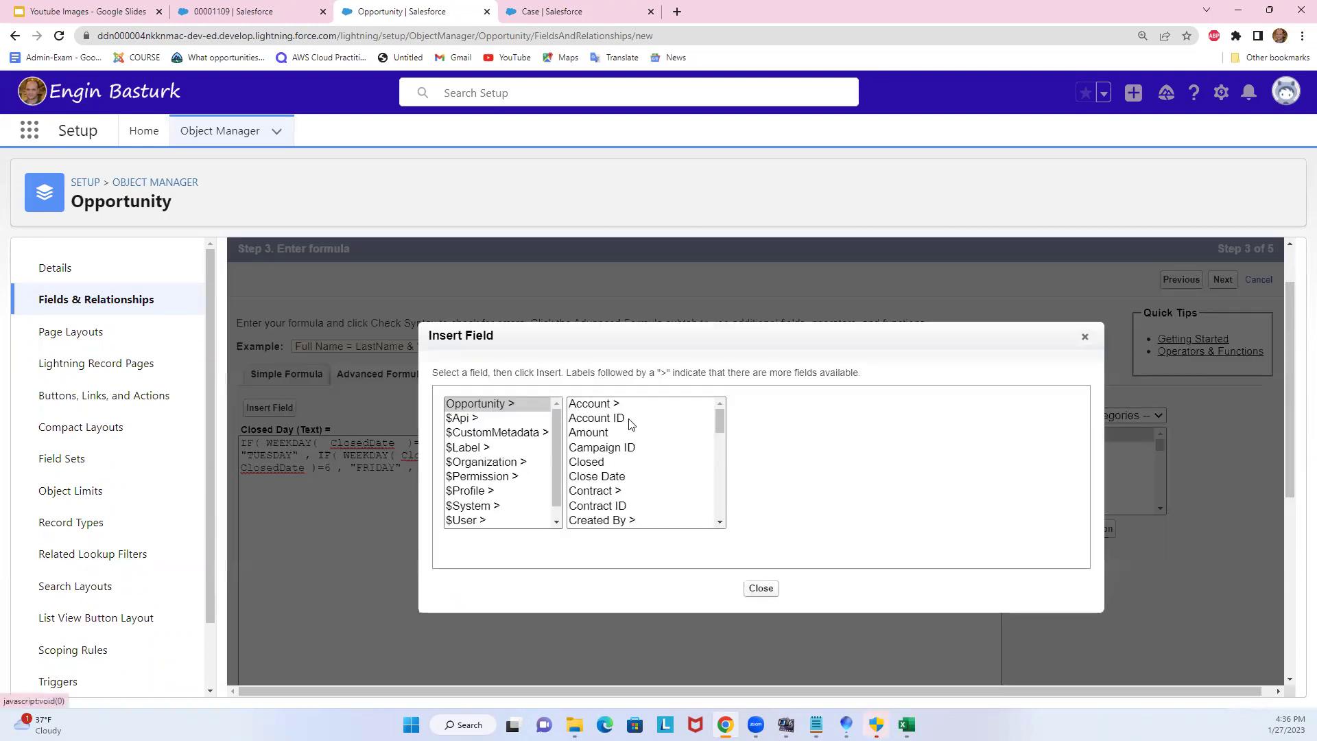
click(1085, 336)
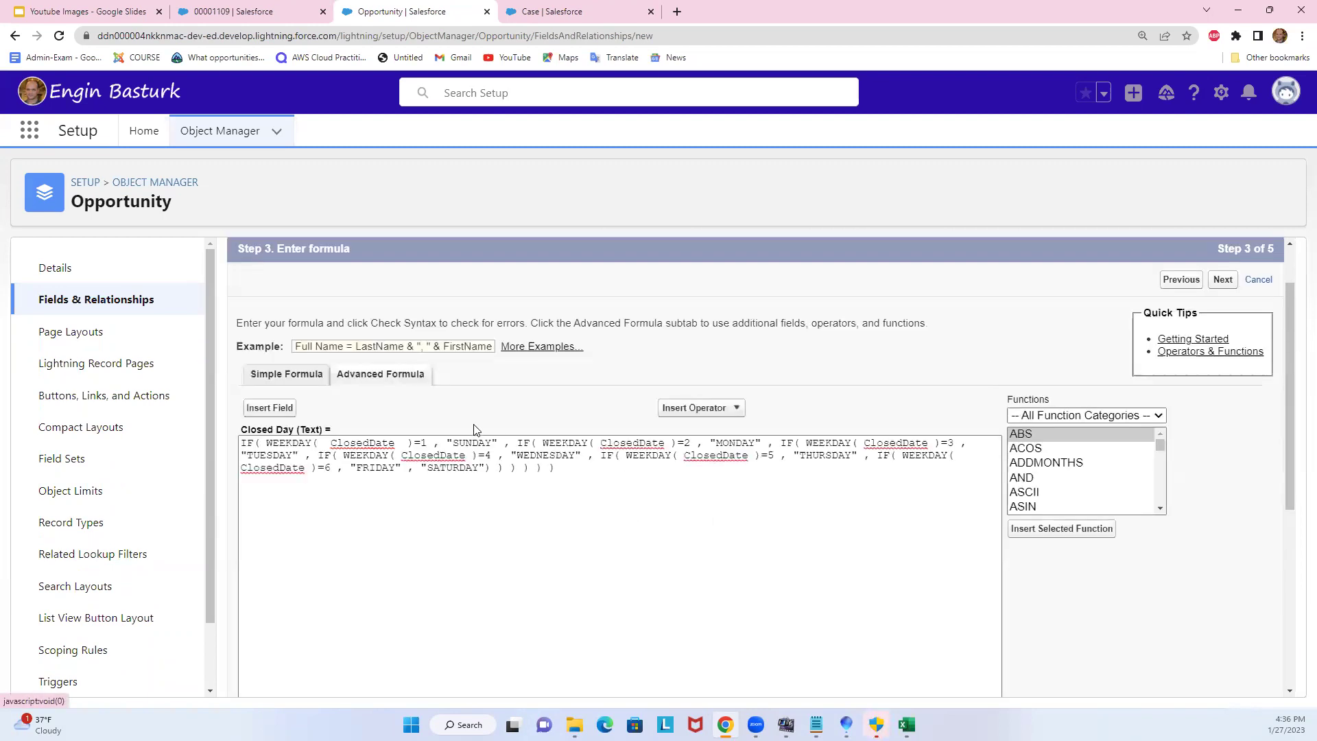
double_click(373, 443)
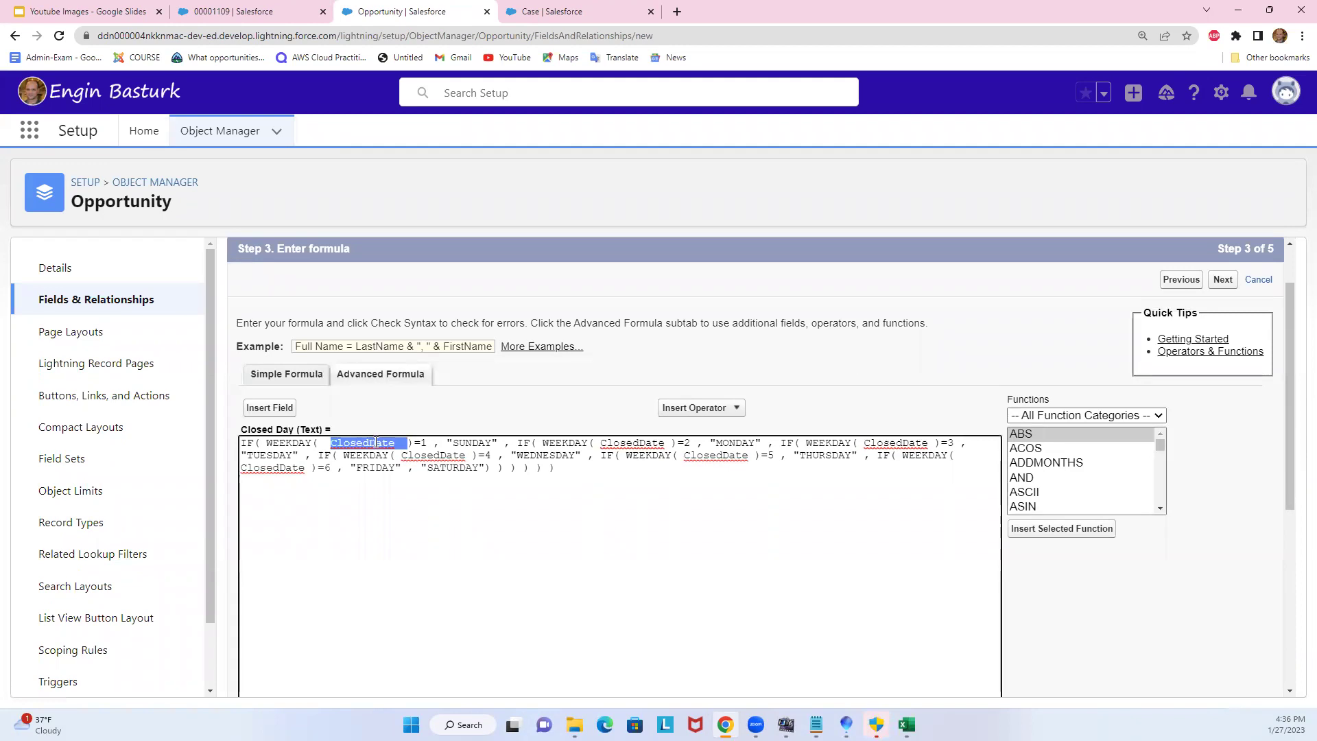
key(Delete)
click(270, 407)
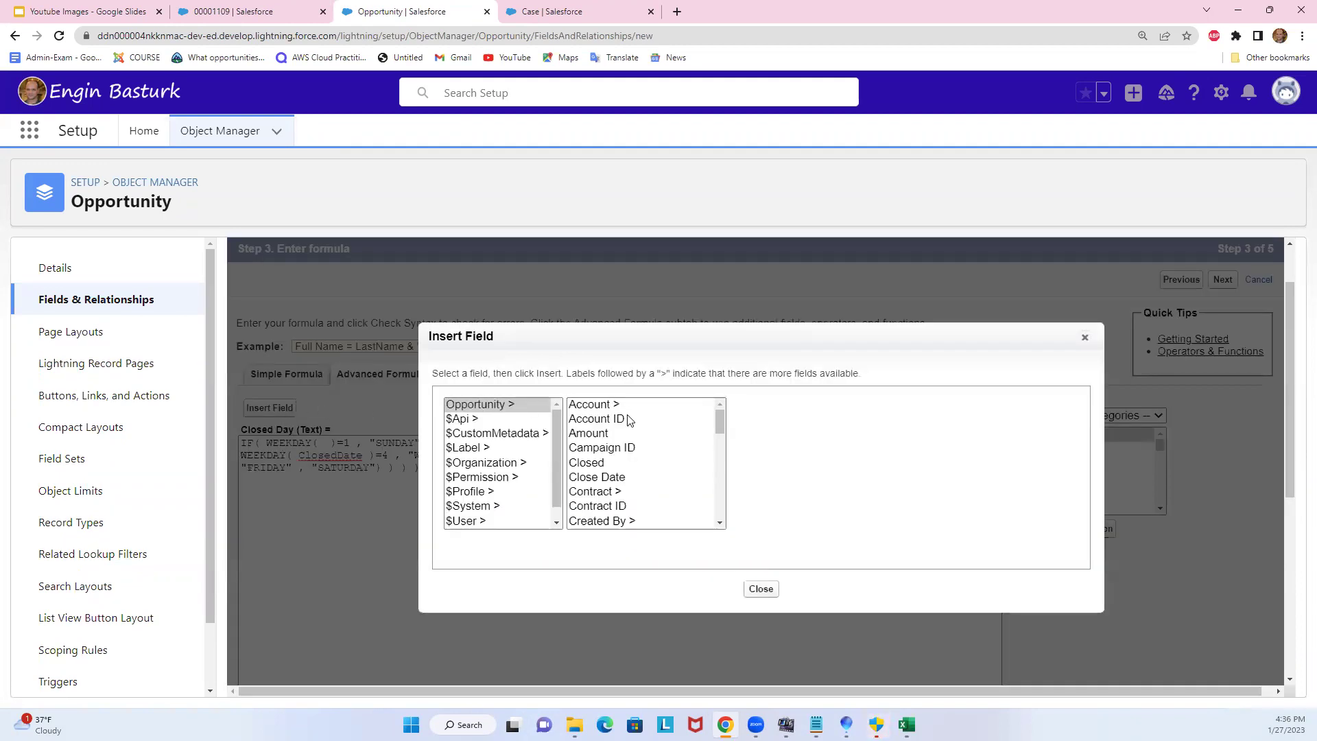
drag(720, 422, 721, 428)
click(597, 465)
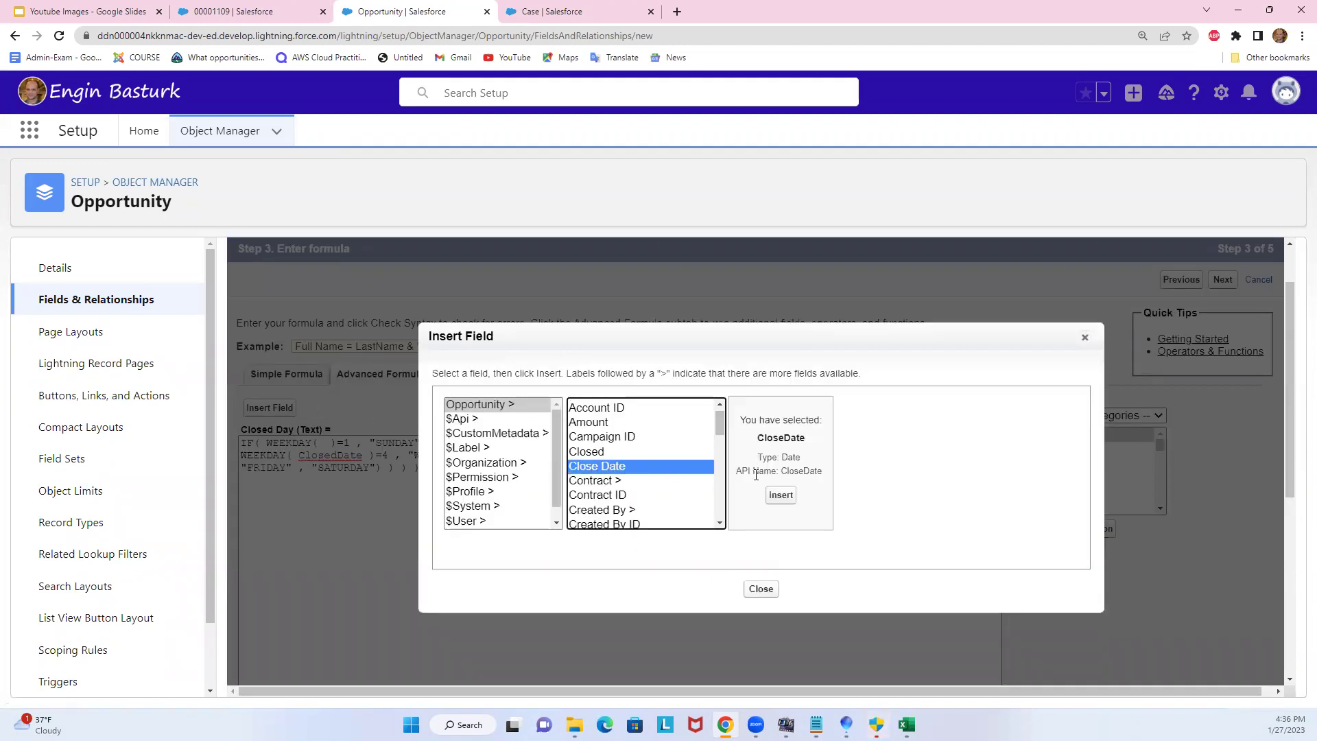
click(780, 495)
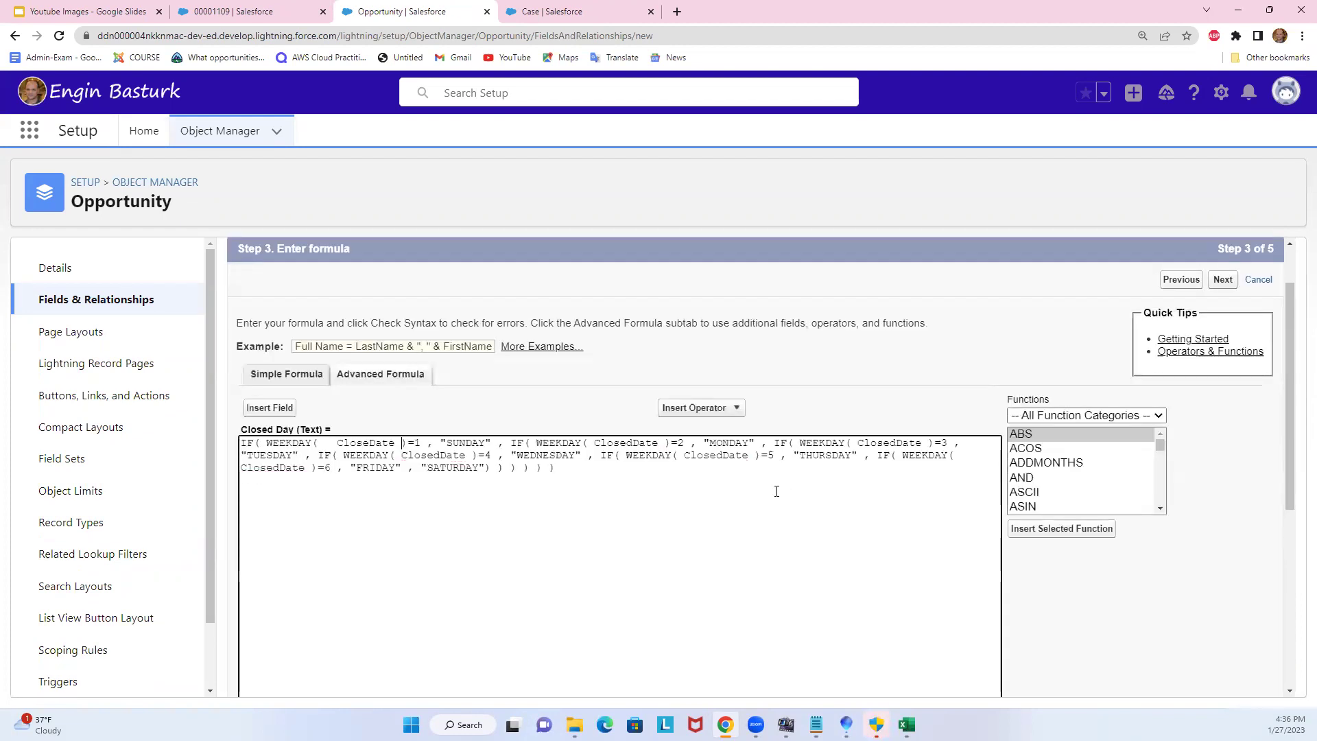
Copy CloseDate from the SUNDAY condition and paste it over every remaining ClosedDate reference in the formula
double_click(379, 443)
key(ctrl+c)
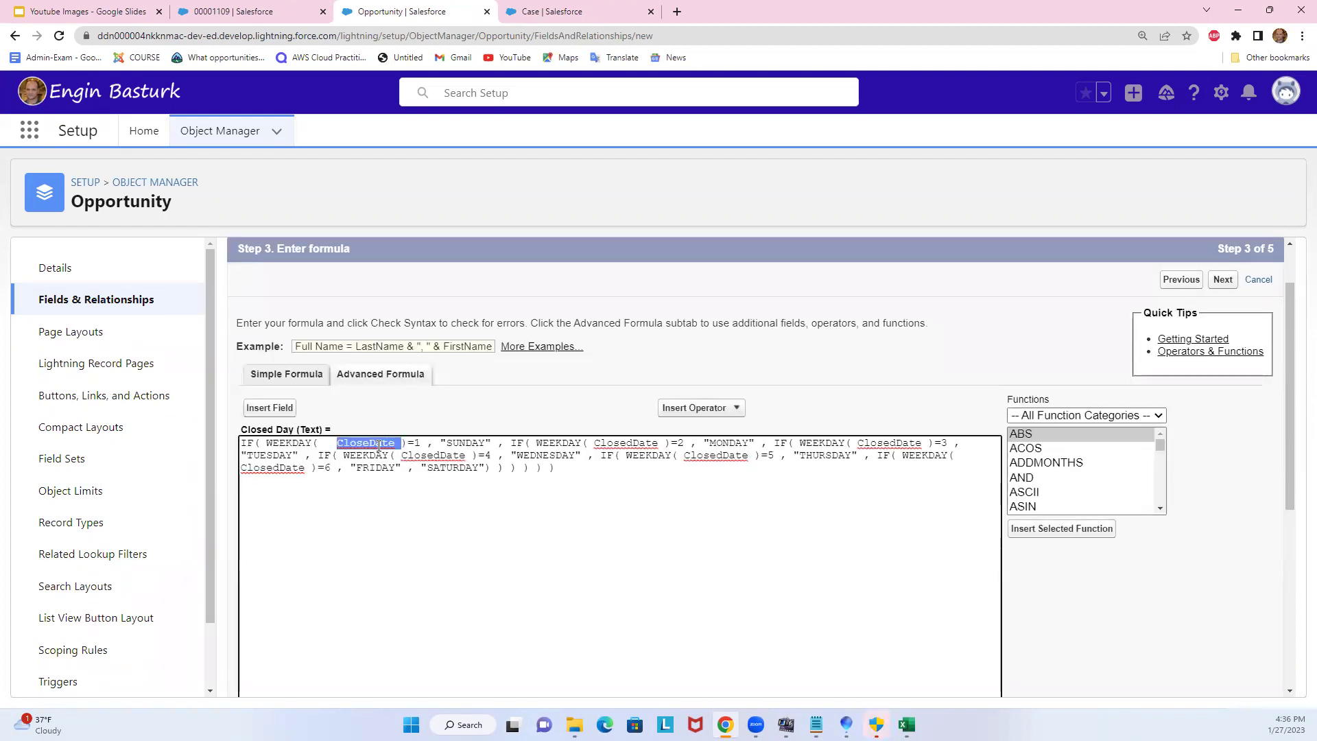
double_click(650, 443)
key(ctrl+v)
double_click(717, 455)
key(ctrl+v)
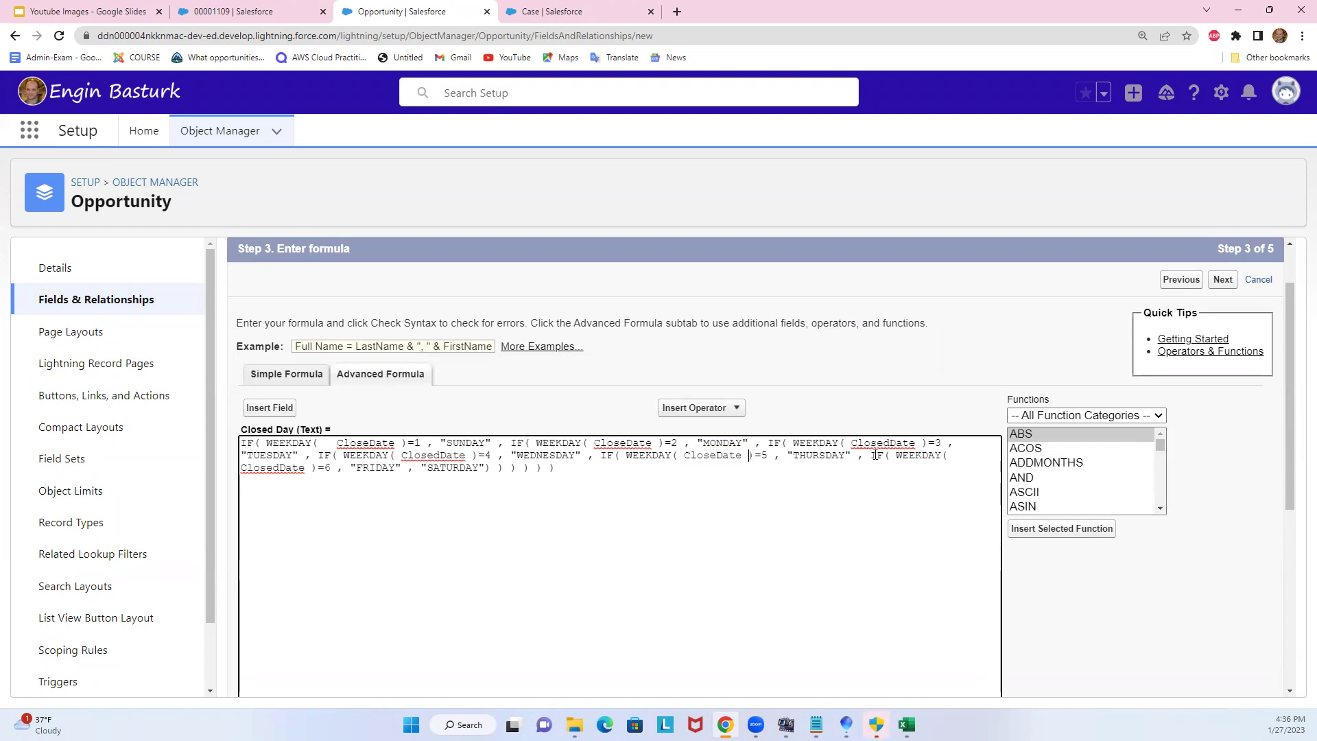
double_click(889, 443)
key(ctrl+v)
double_click(433, 455)
key(ctrl+v)
double_click(295, 469)
key(ctrl+v)
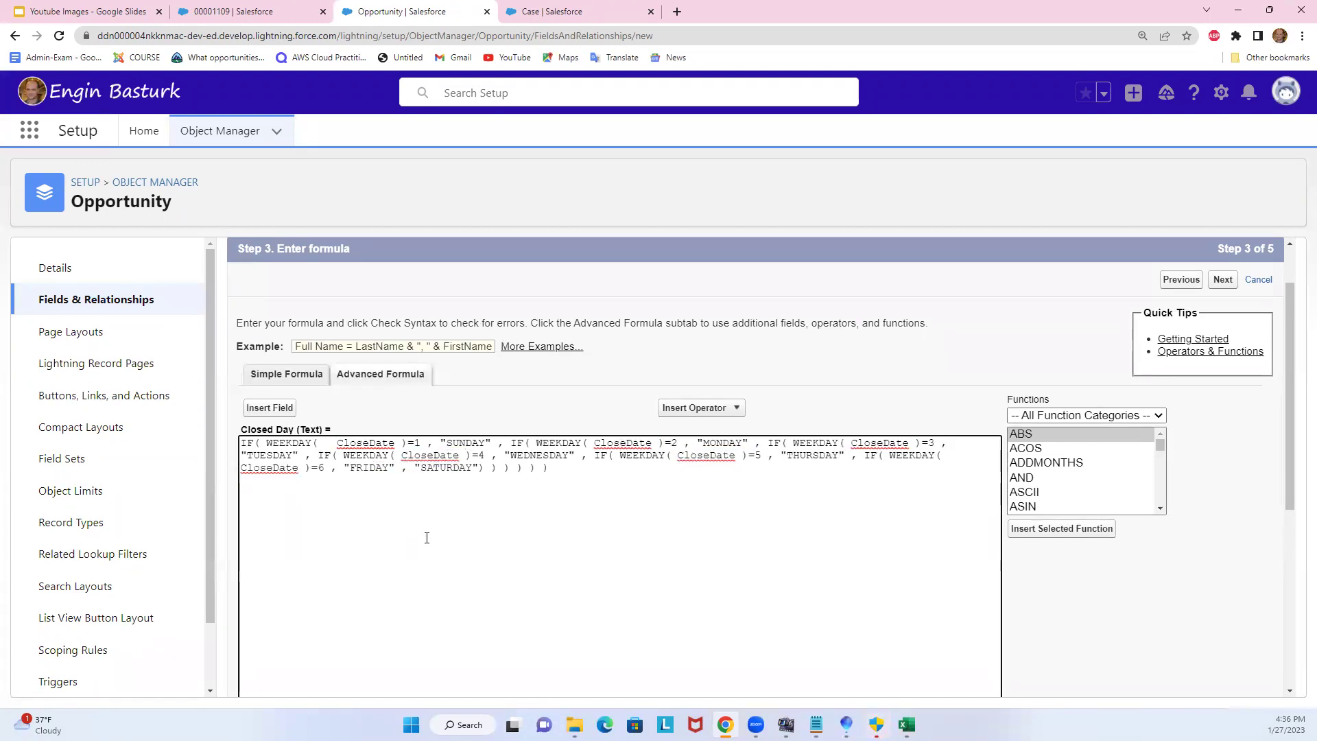
Check the syntax of the formula again with the CloseDate references
scroll(427, 538, down, 3)
click(284, 567)
scroll(391, 564, down, 3)
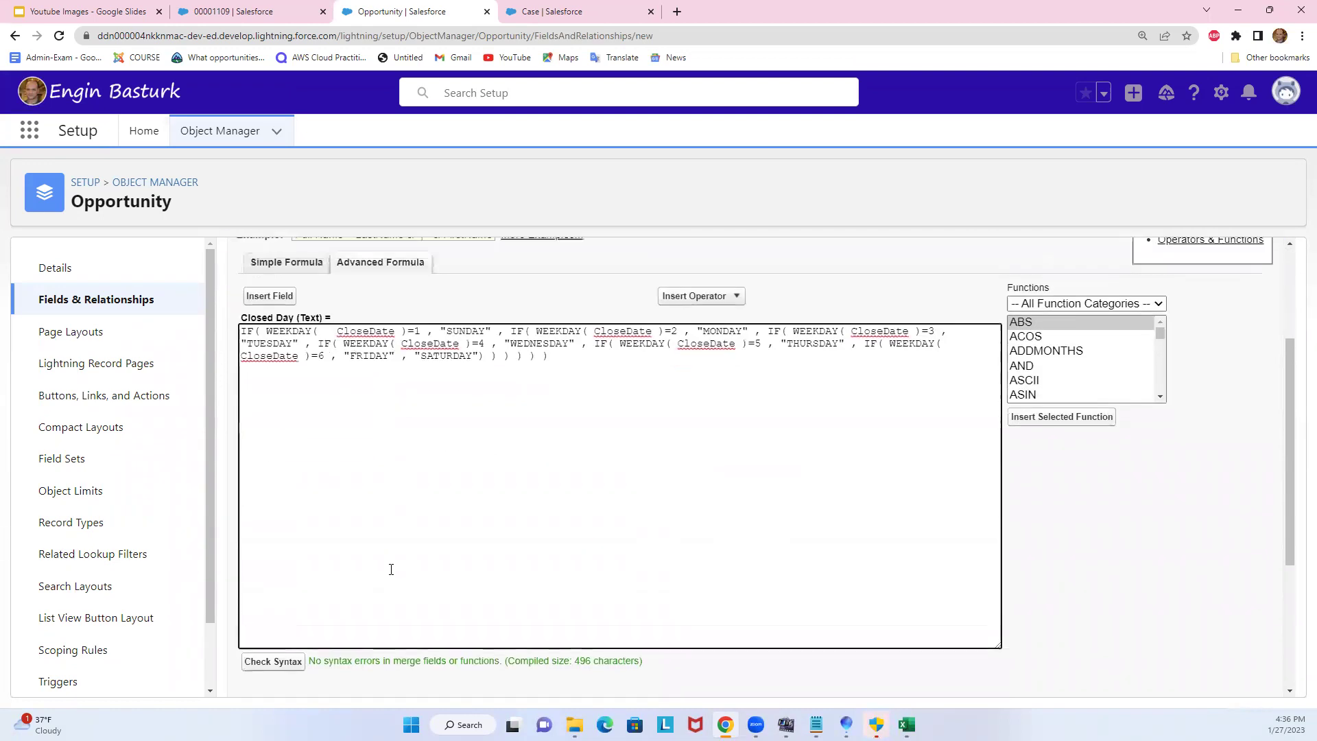
scroll(391, 569, up, 2)
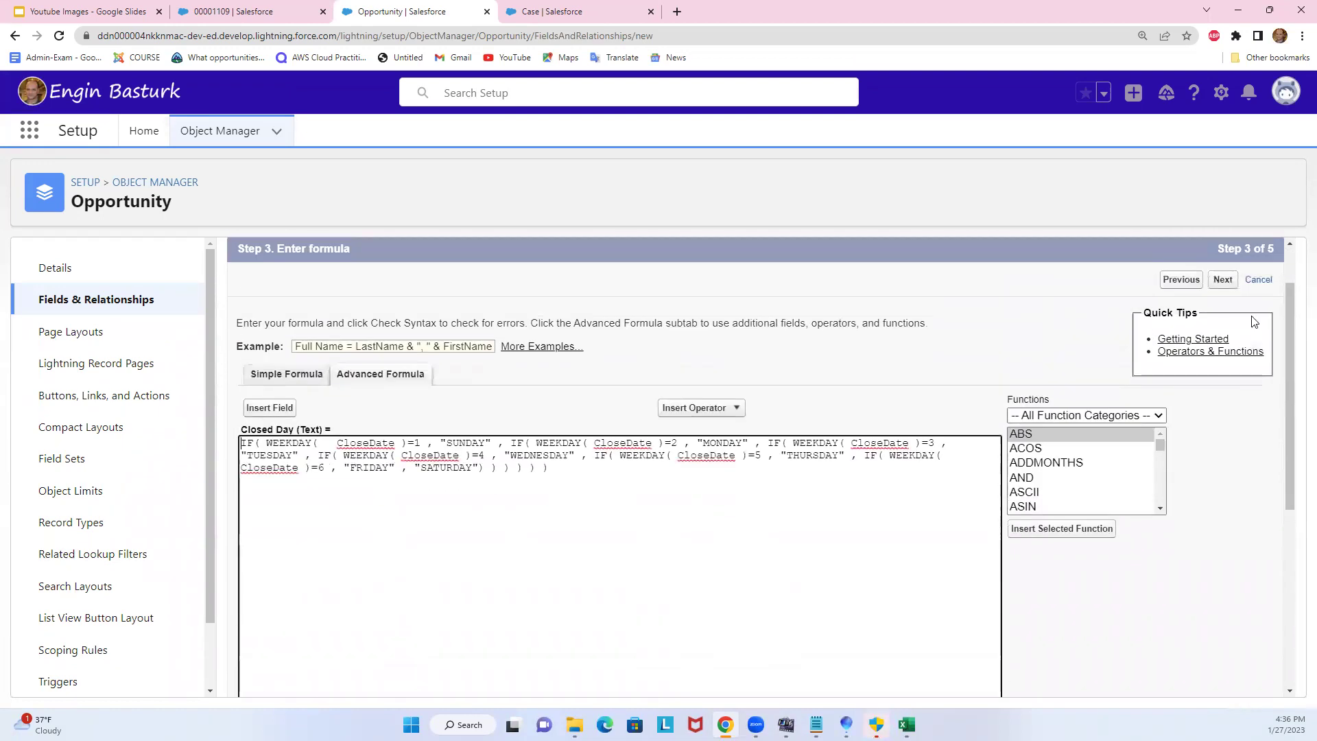
Continue from the formula, keep the default field-level security and page layout settings, and save the Closed Day field
click(1226, 282)
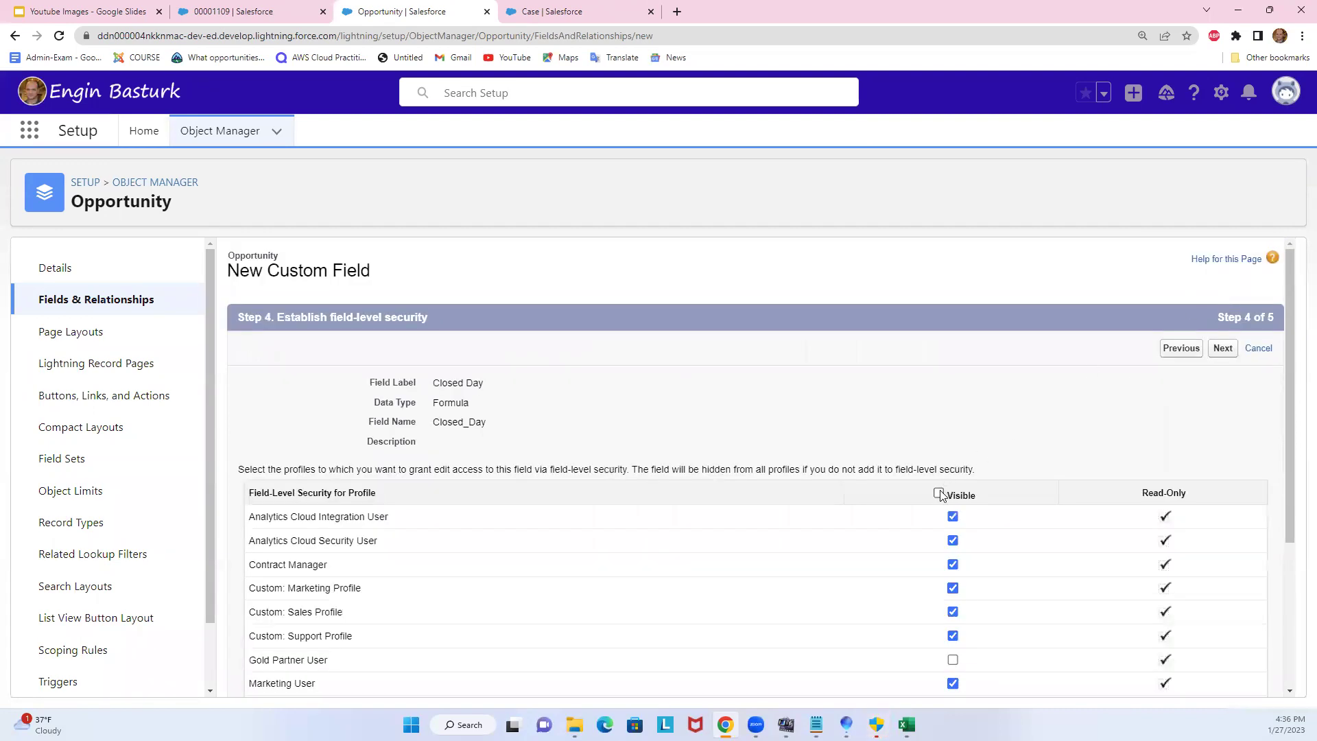
click(1225, 349)
click(1232, 349)
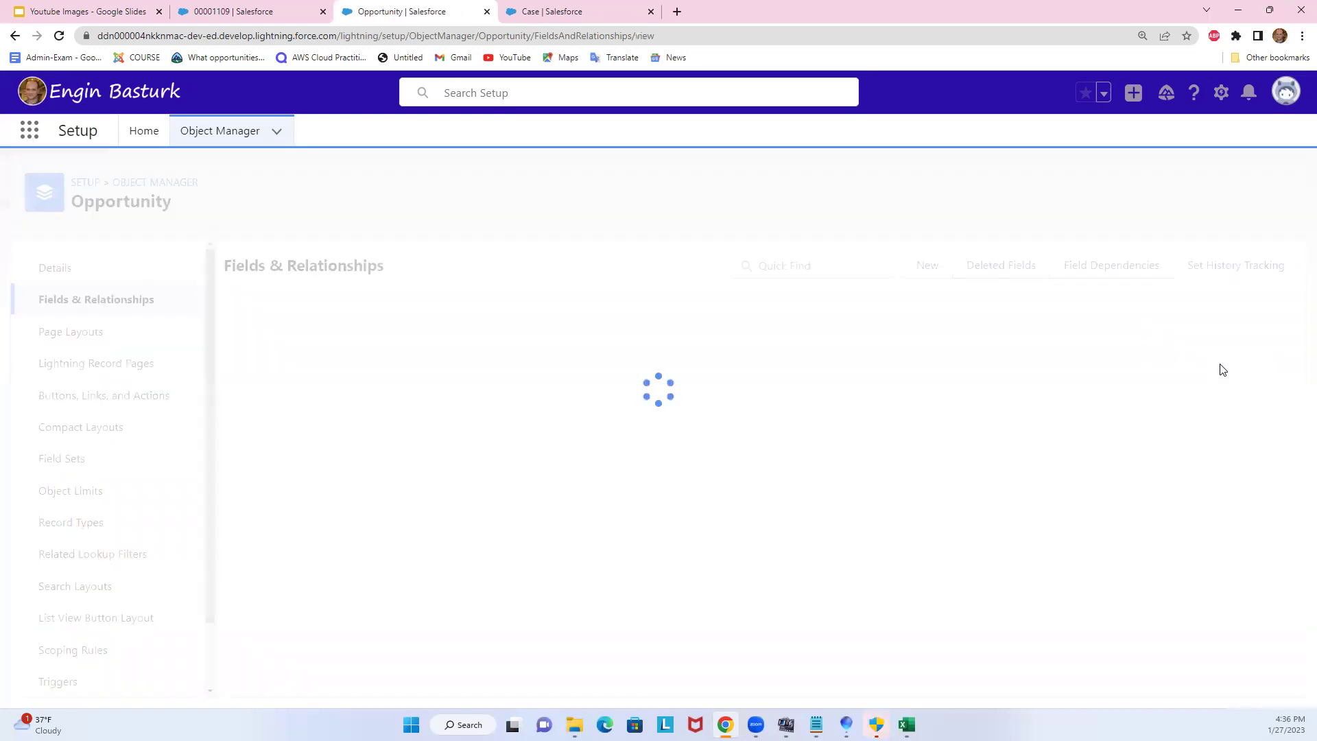
Return to the Service app and find and open the Opportunities item by searching for "opp"
click(236, 11)
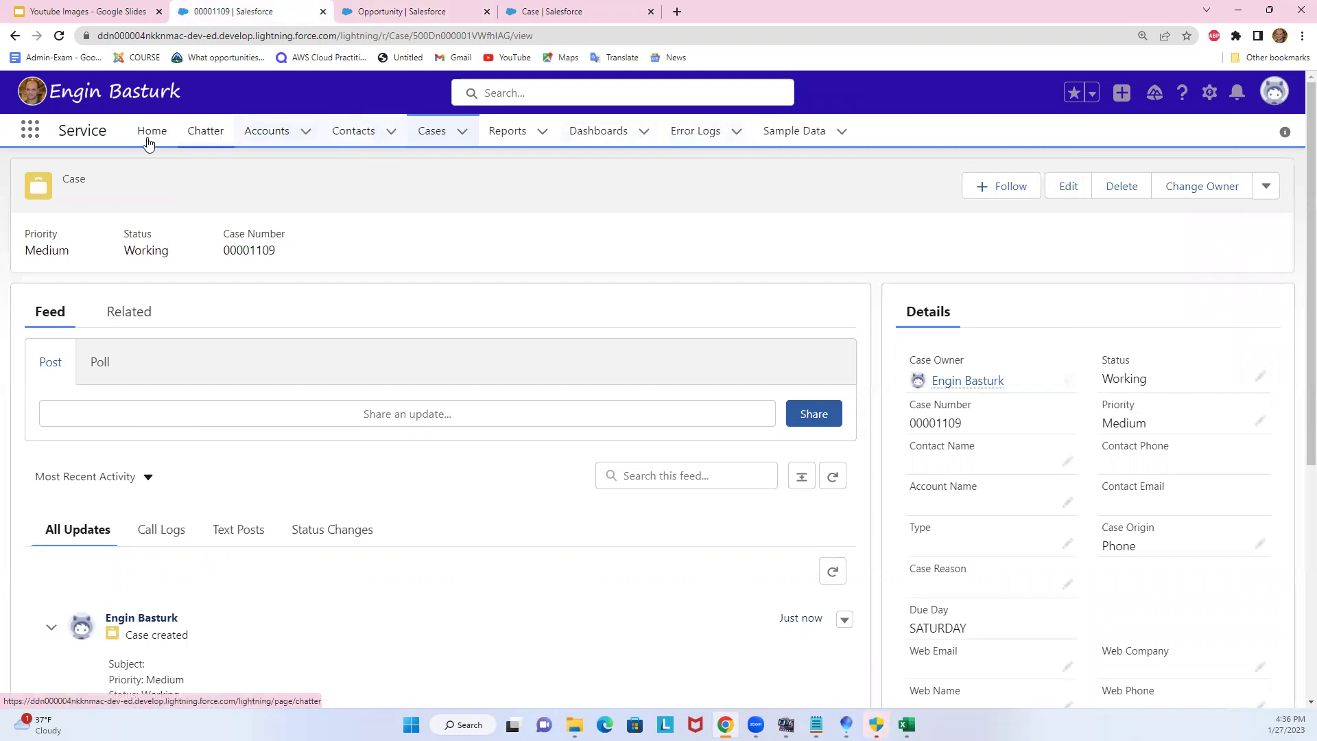
click(31, 133)
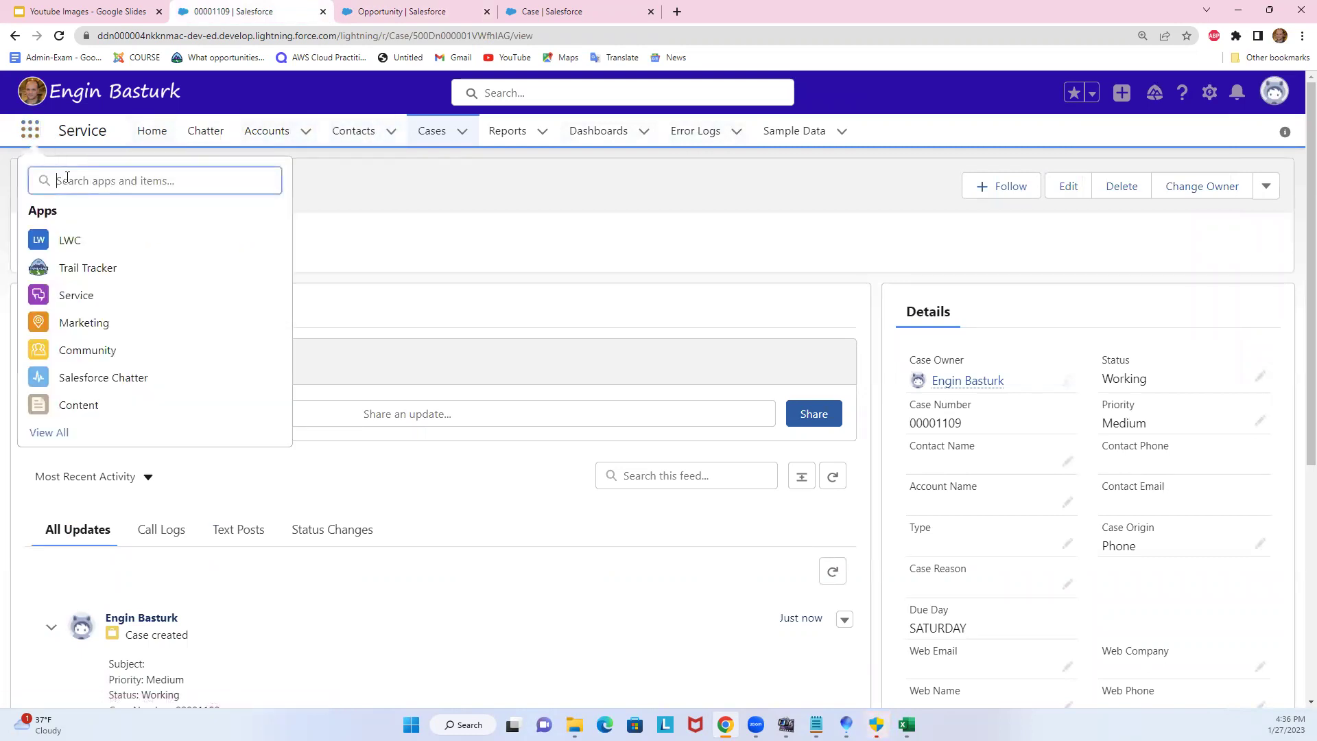
text(opp)
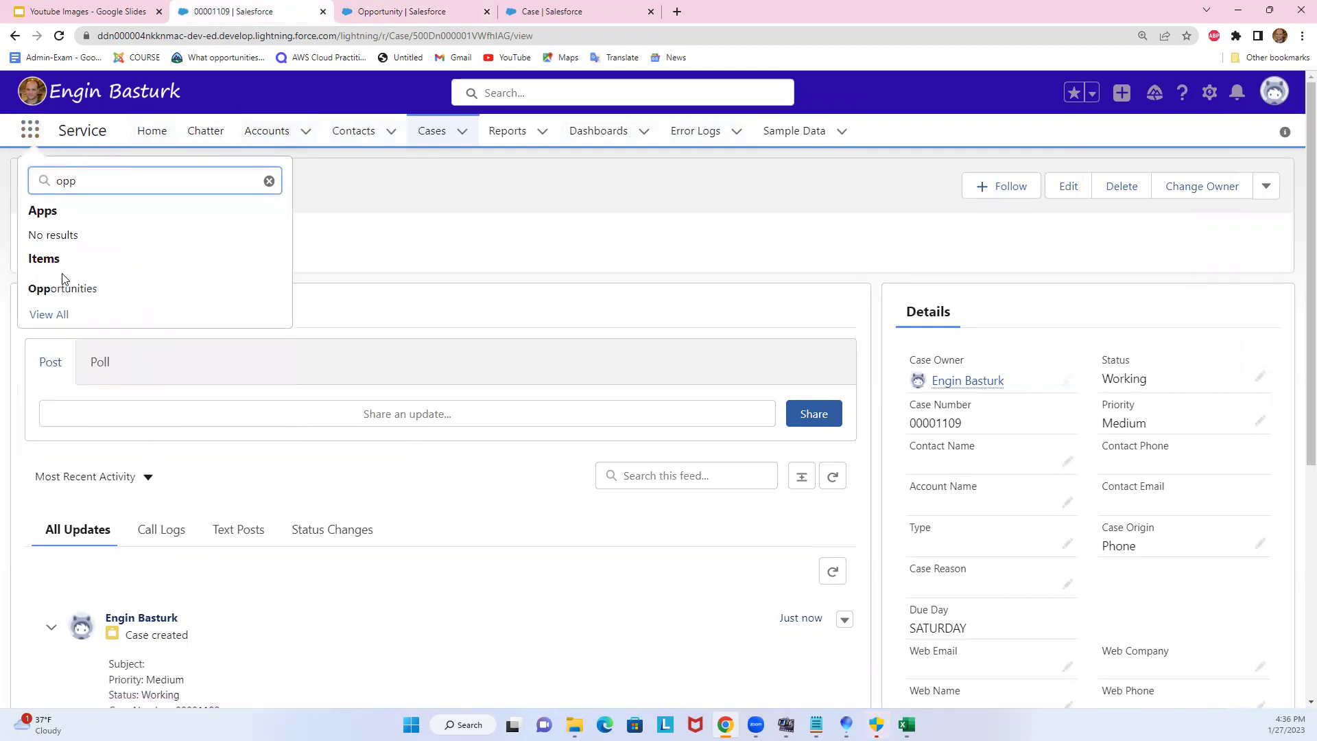
click(74, 289)
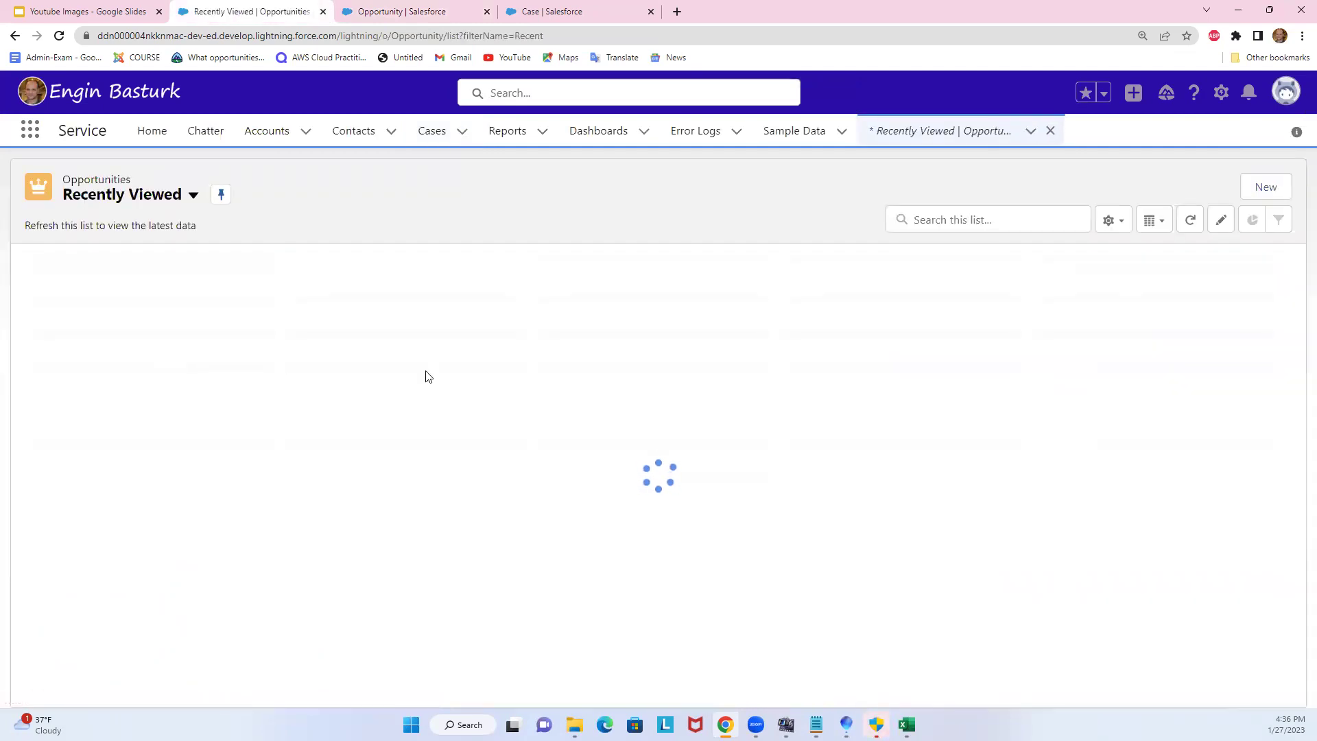
Switch the opportunities list to the All Opportunities view and pin it as the default
click(187, 197)
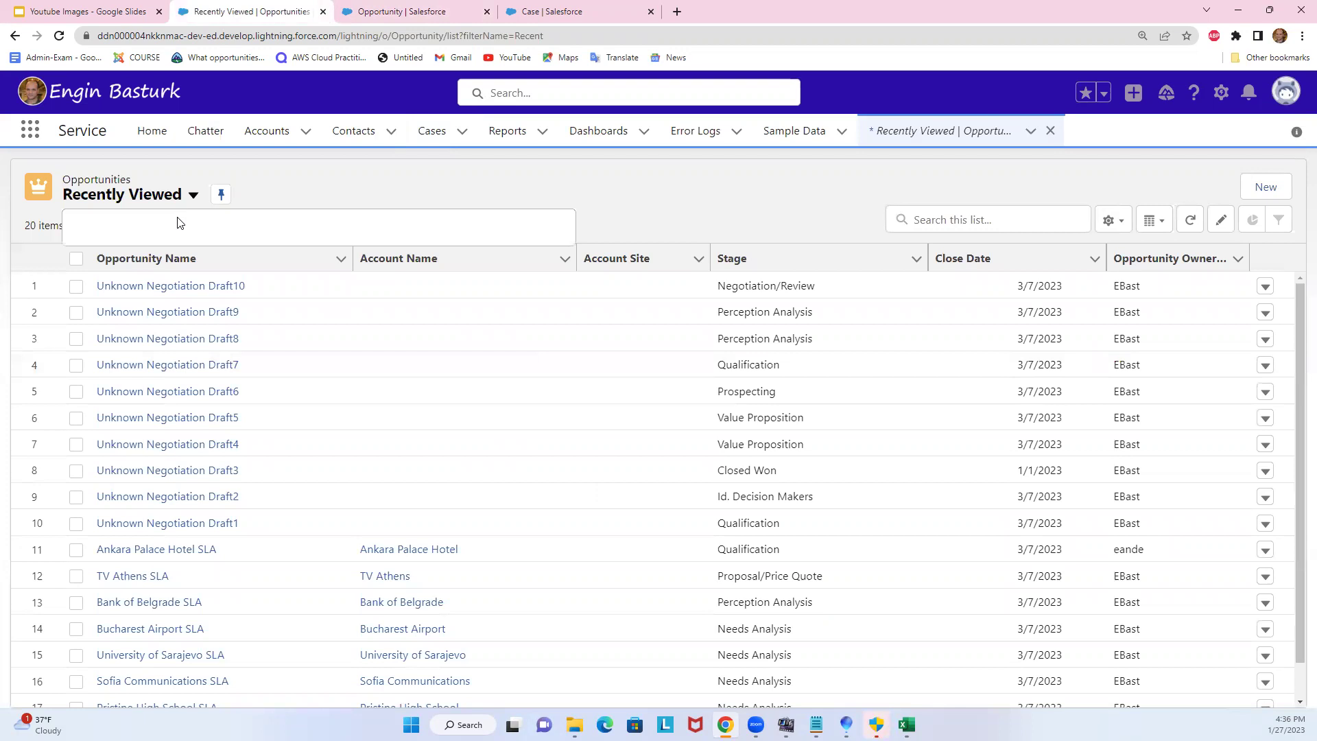
click(134, 303)
click(227, 194)
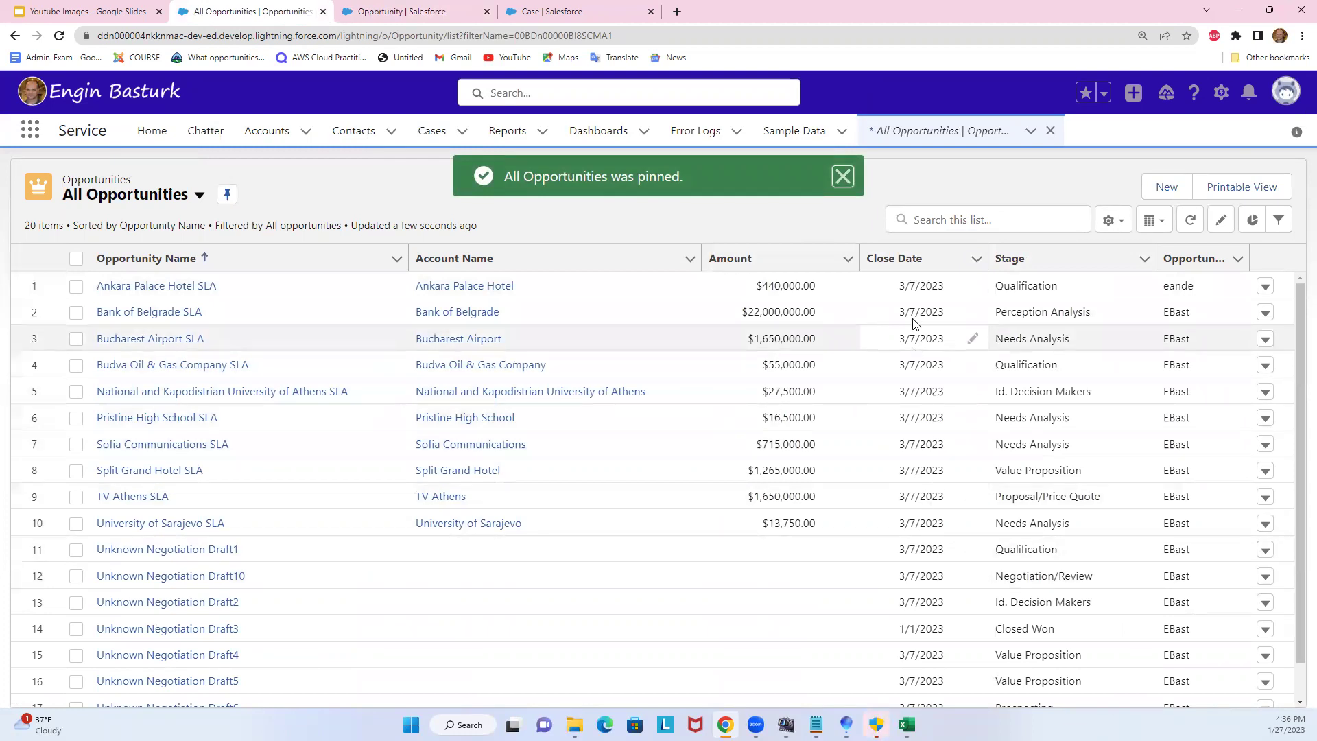
Add the Closed Day field to the visible columns of the All Opportunities list and save
click(1112, 221)
click(1088, 431)
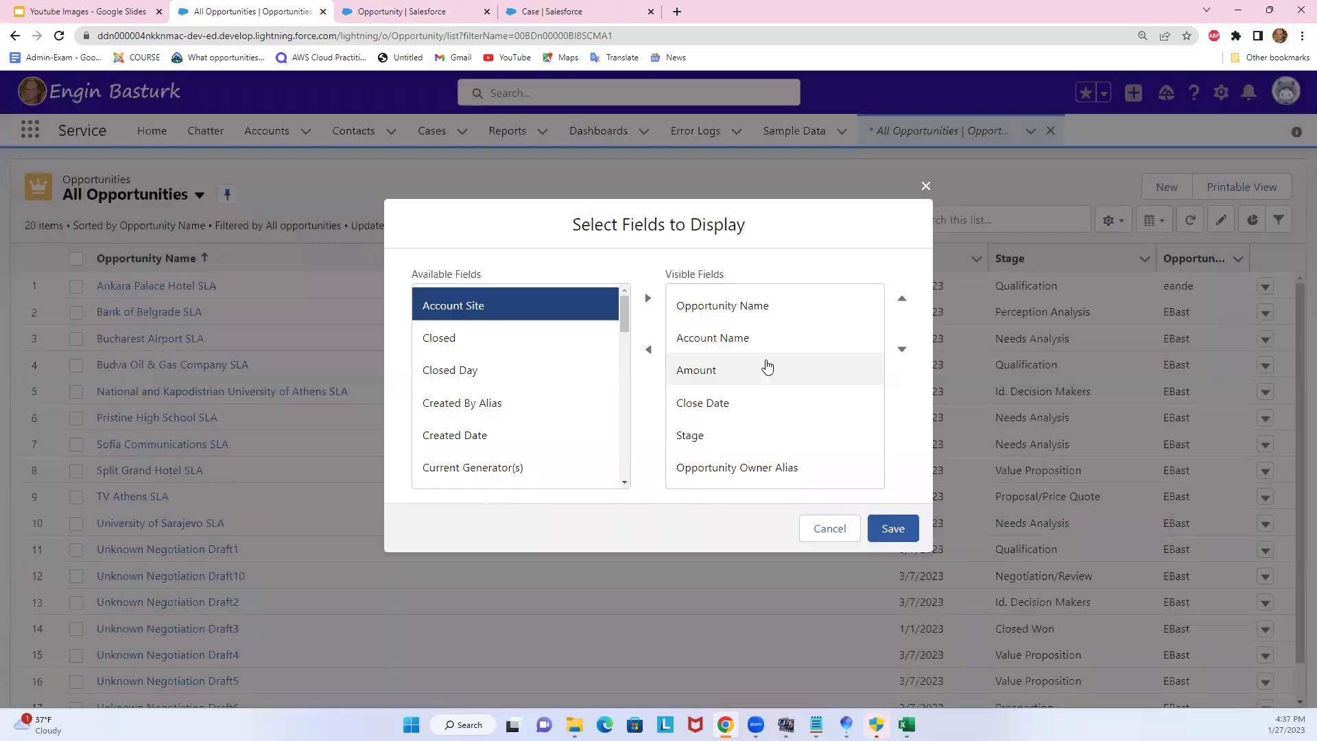
click(648, 298)
click(891, 529)
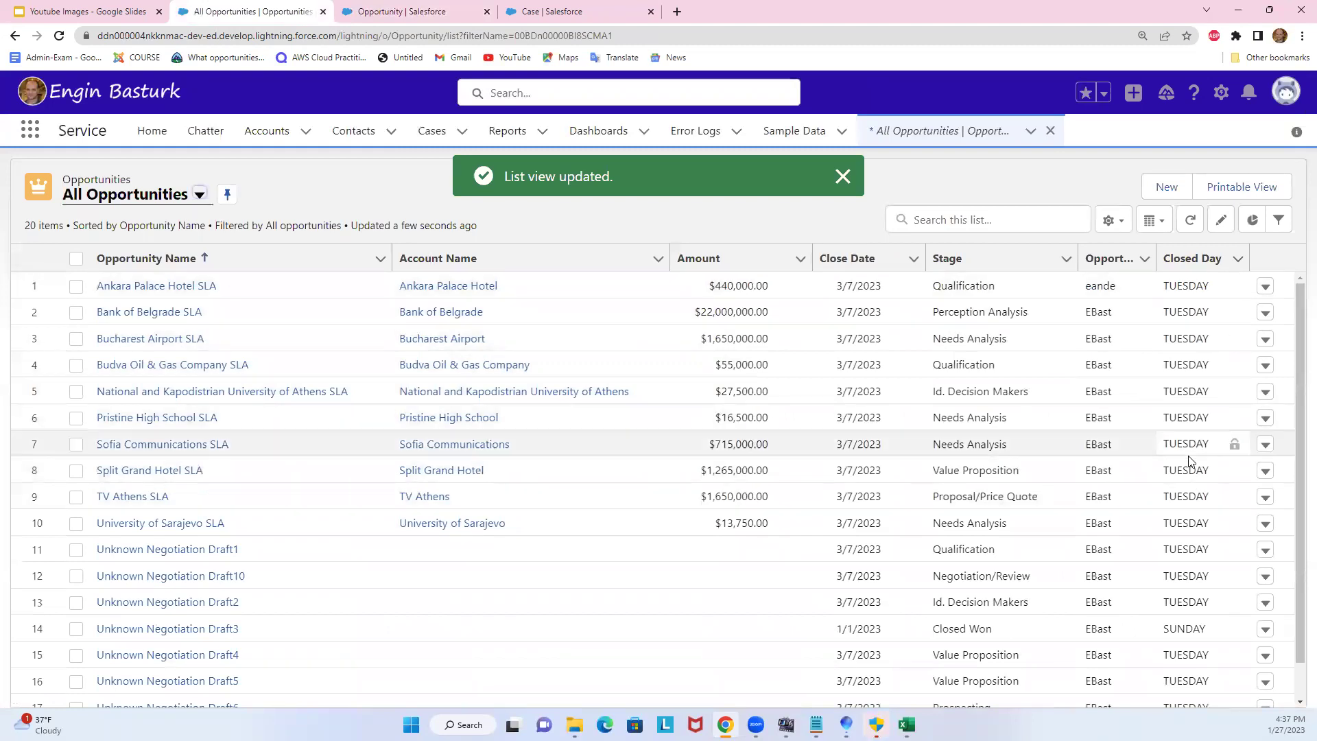
Set the Close Date of Ankara Palace Hotel SLA to today, 1/27/2023, and save the list changes
click(910, 286)
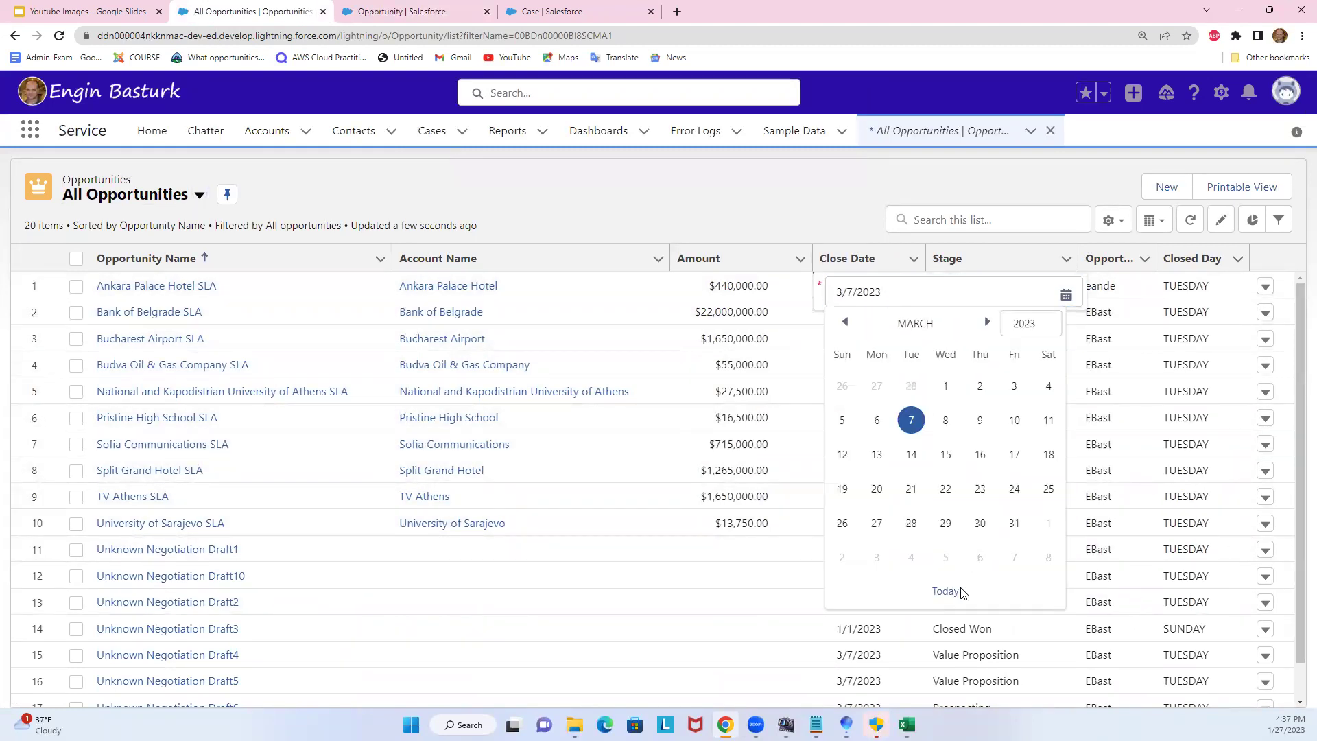
click(957, 592)
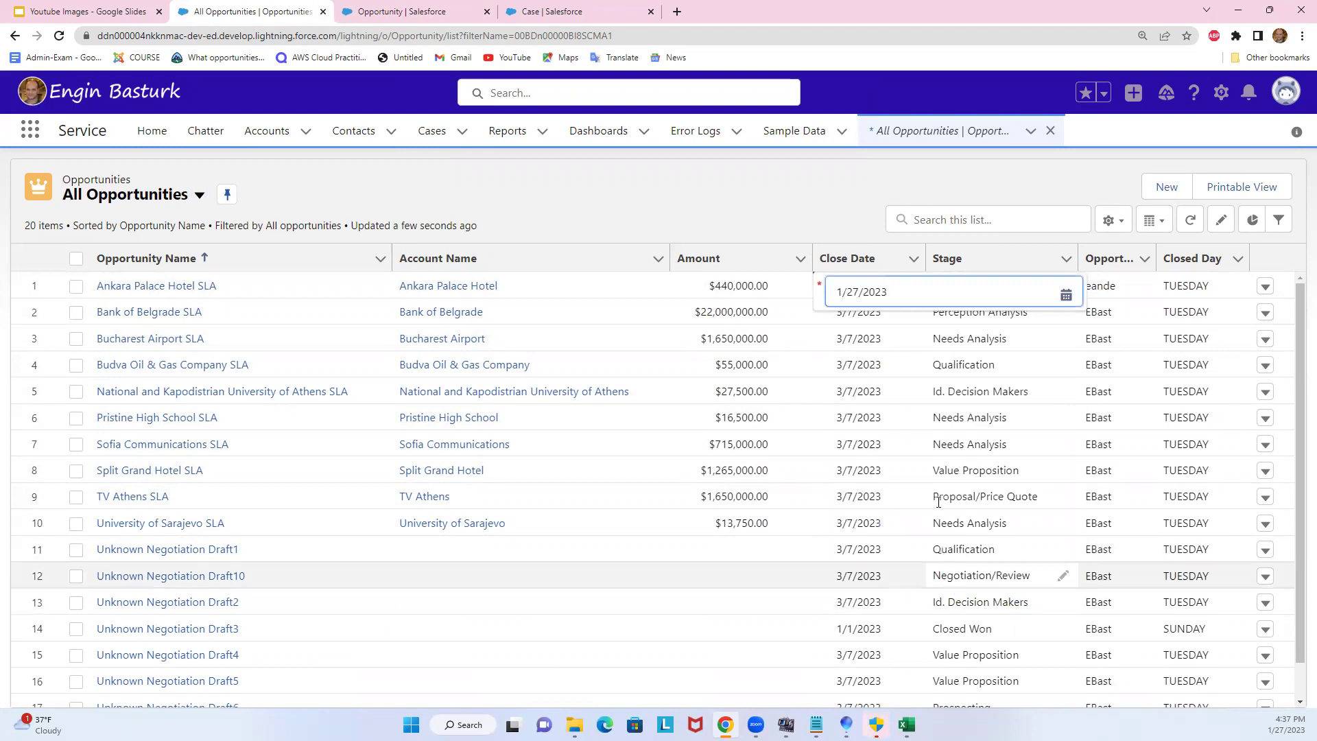
click(910, 338)
click(711, 686)
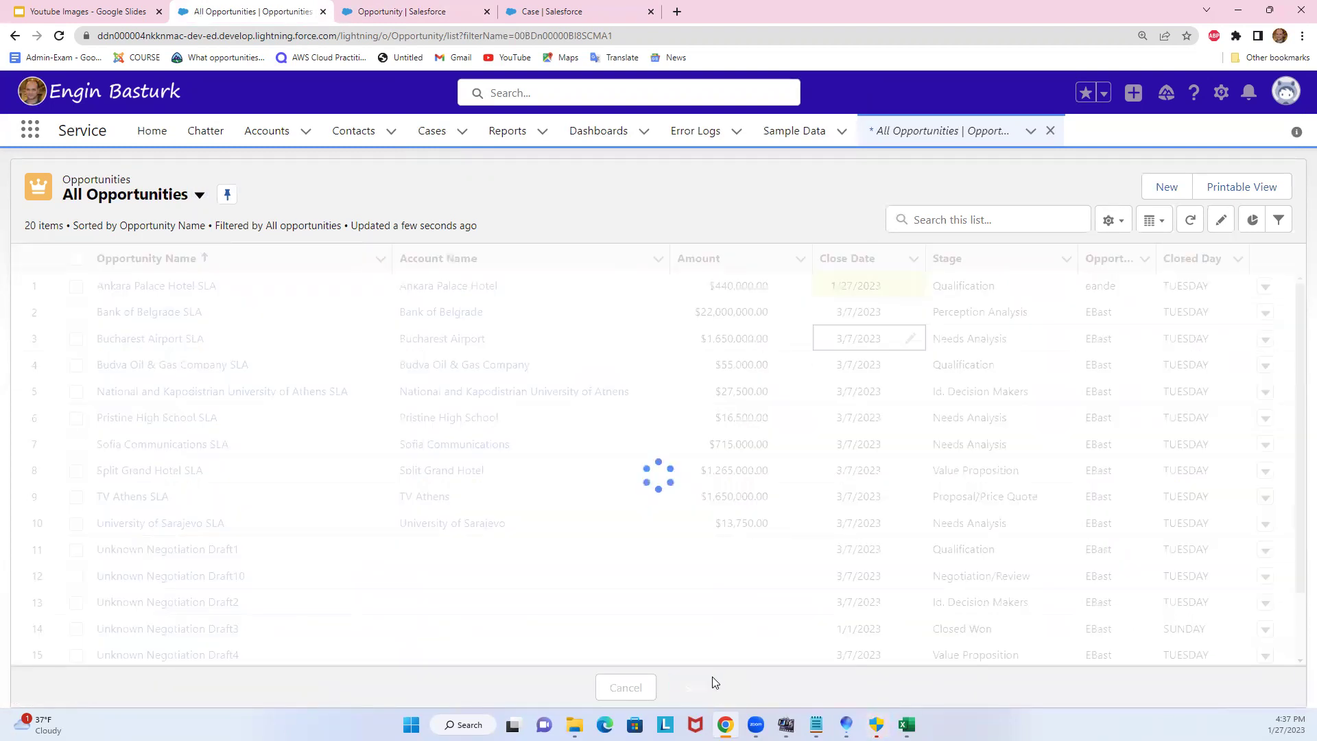
Set the Close Date of Budva Oil & Gas Company SLA to 3/6/2023 and save
click(910, 364)
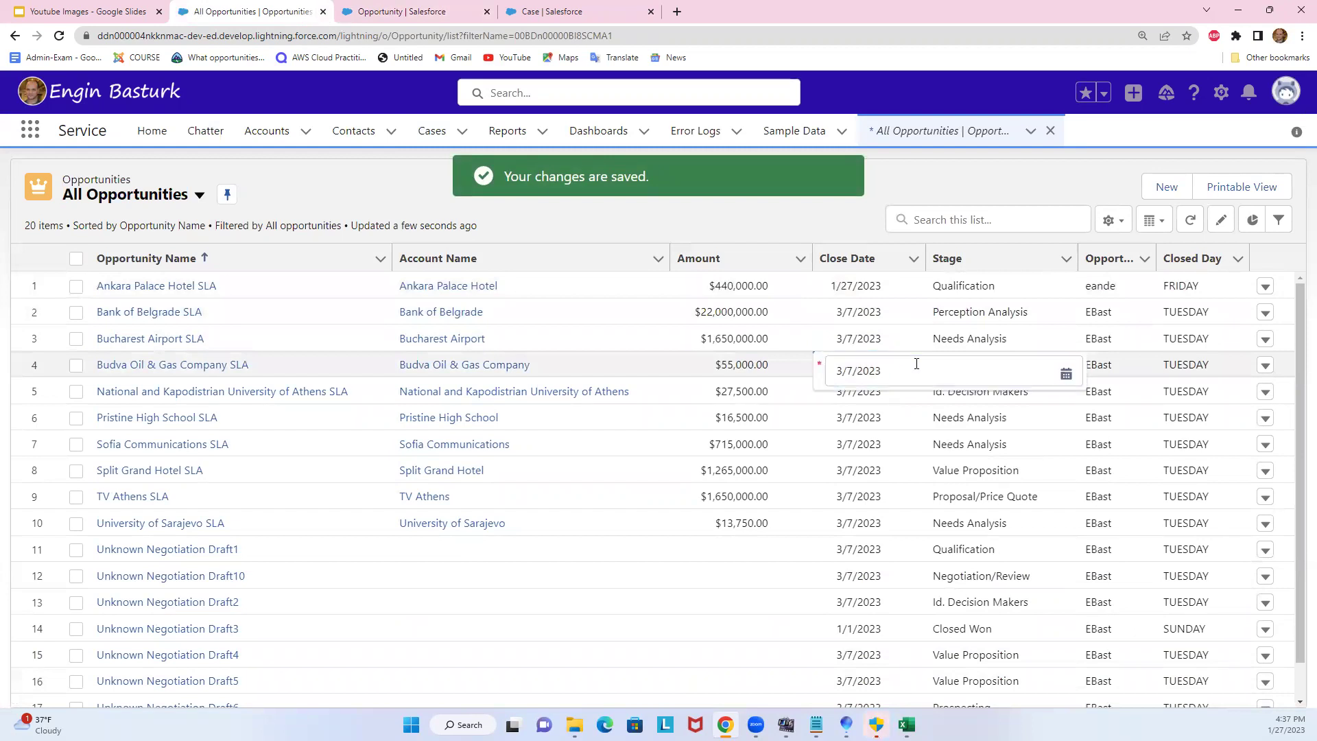
click(901, 368)
click(877, 499)
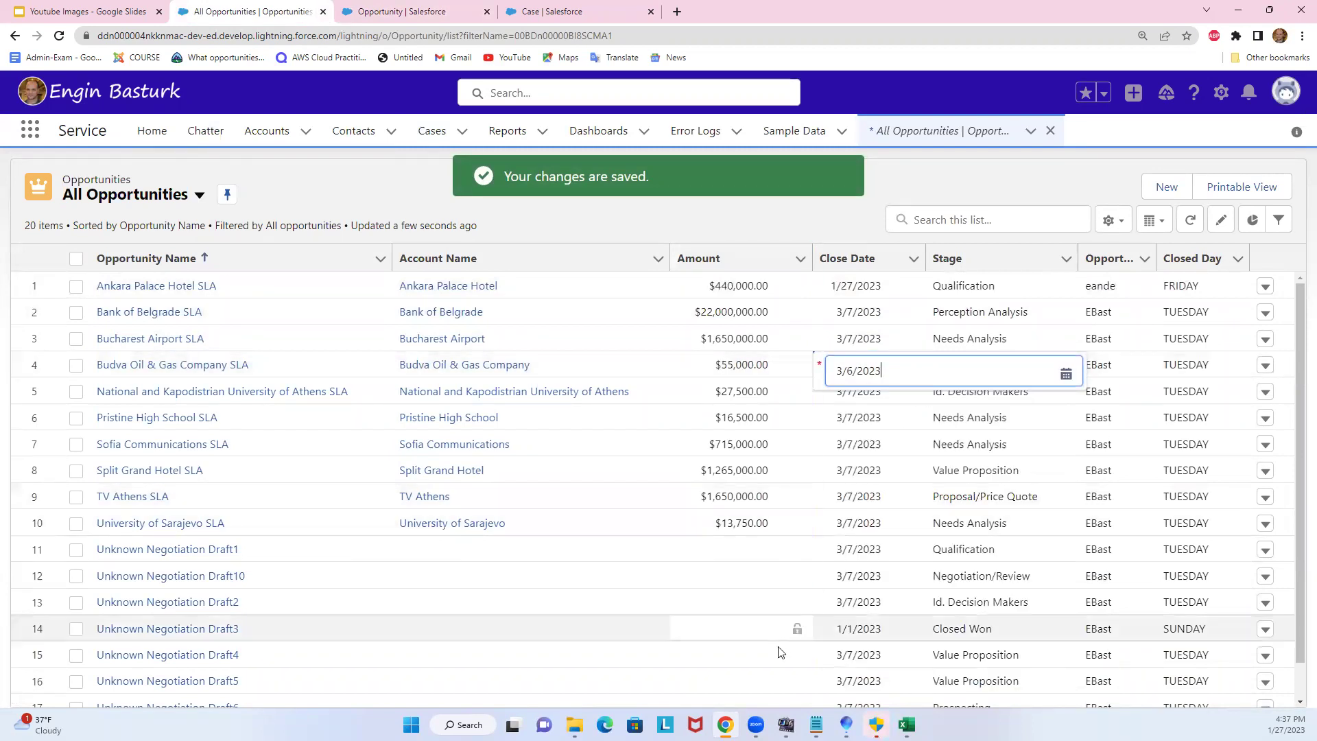
click(782, 646)
click(703, 686)
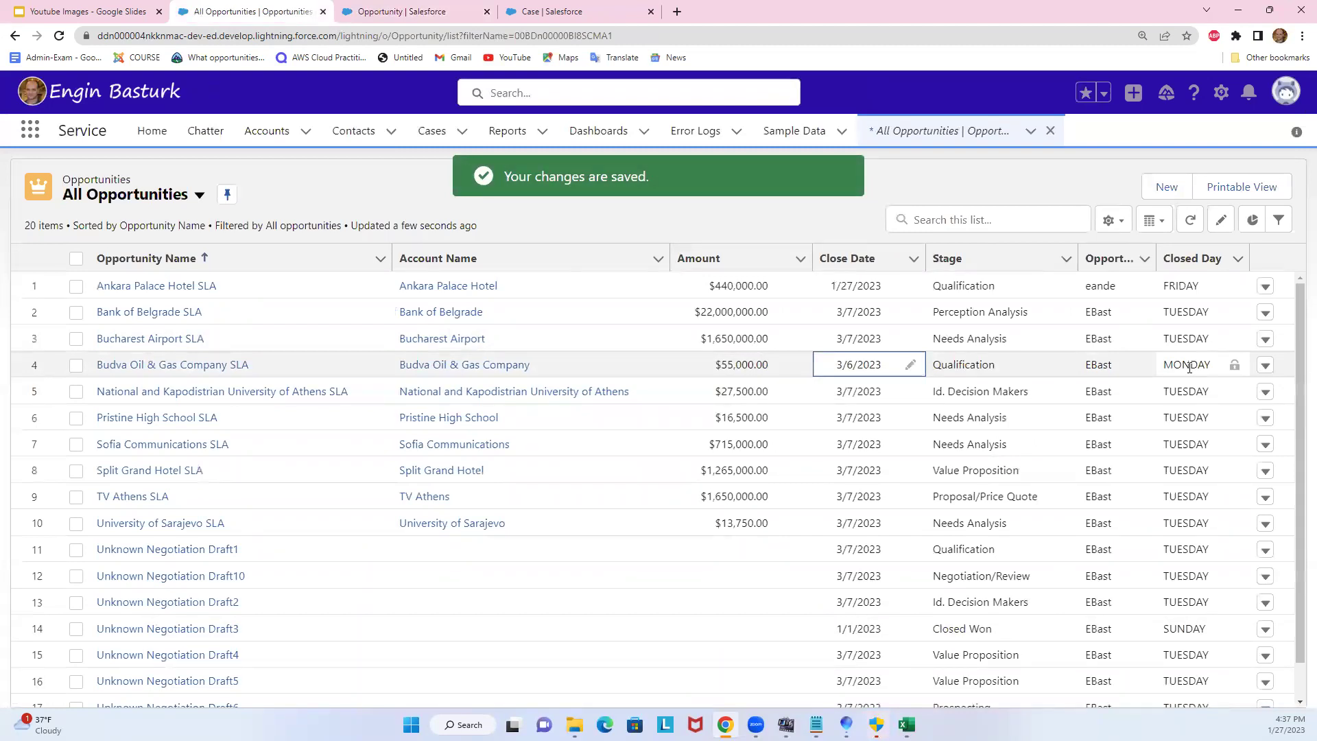
Set the Close Date of Budva Oil & Gas Company SLA to 1/26/2023
click(909, 365)
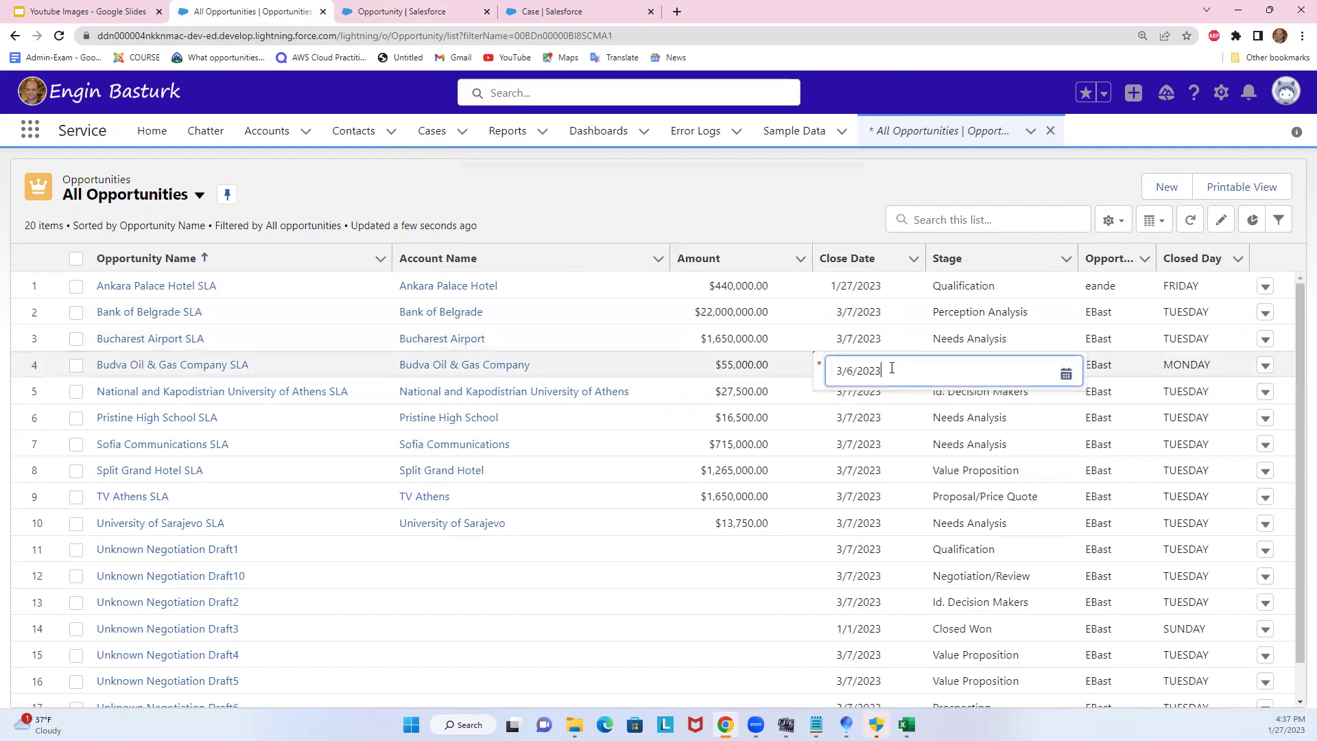
click(944, 671)
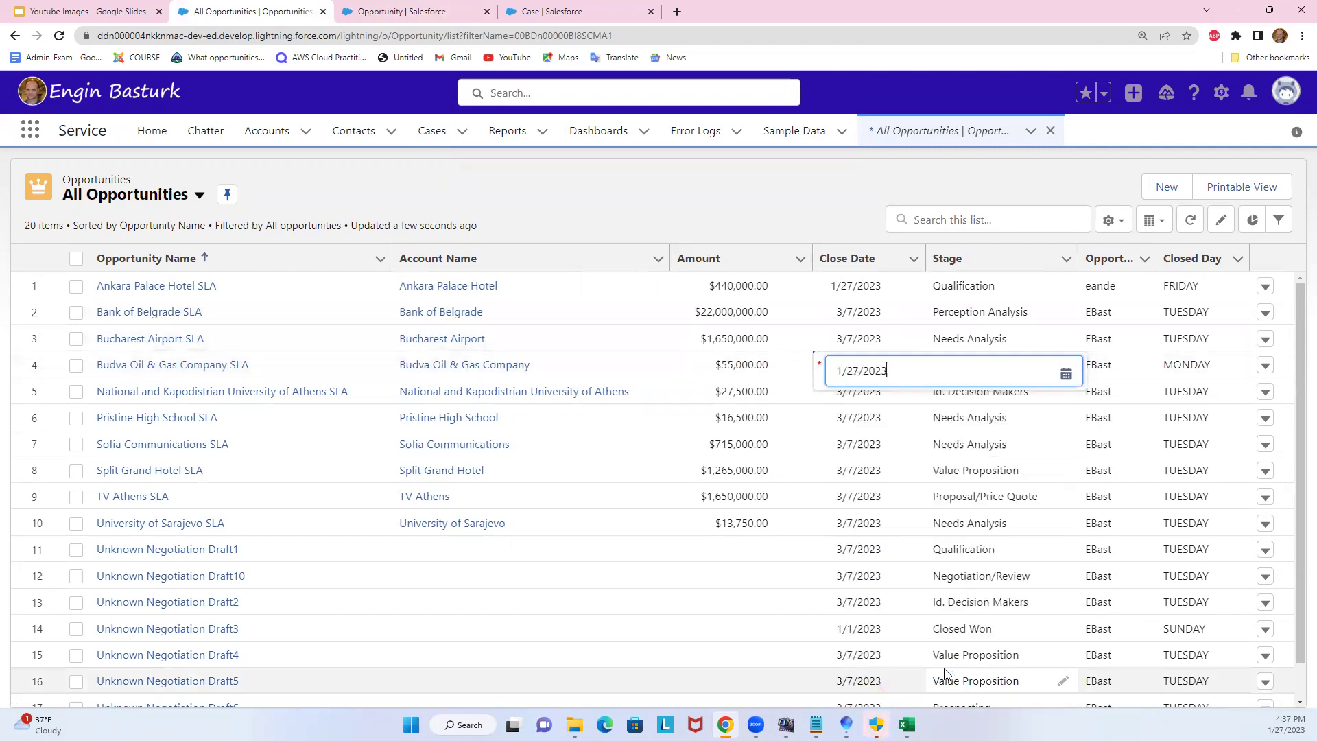
click(860, 371)
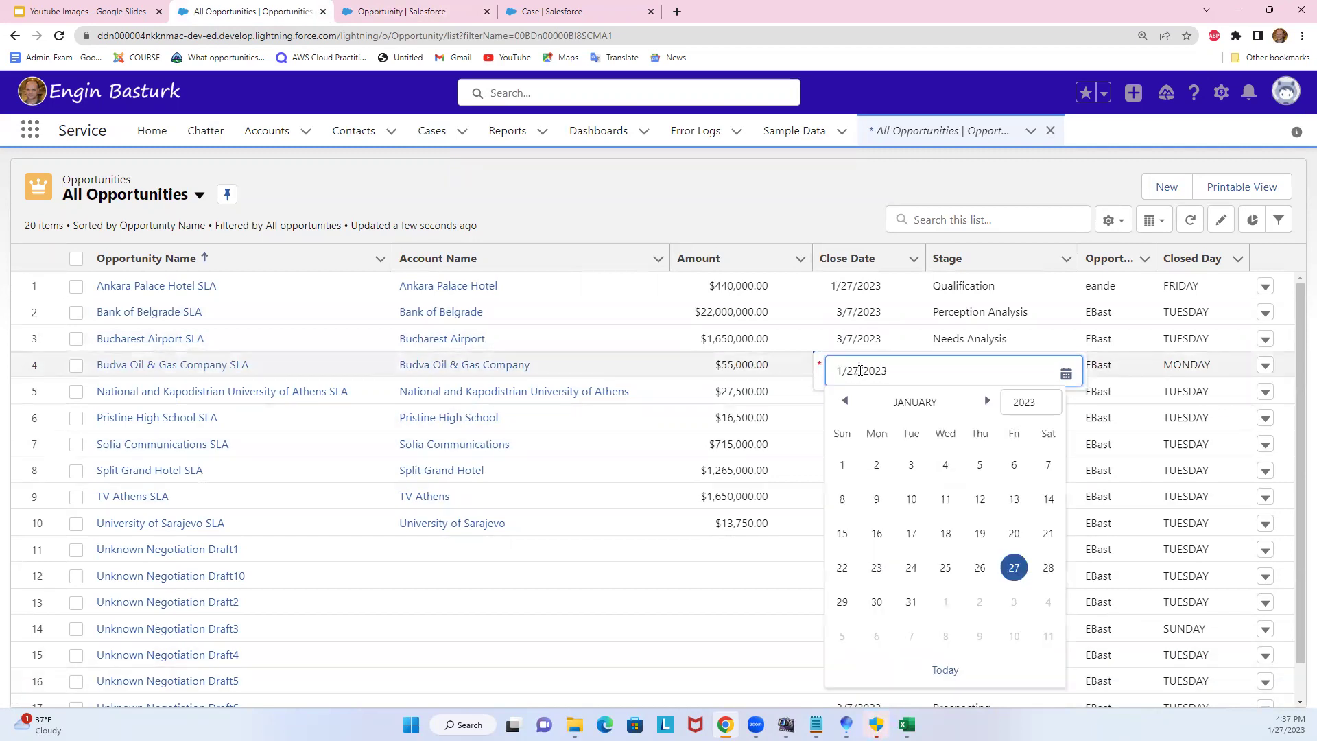
key(BackSpace)
text(6)
key(Return)
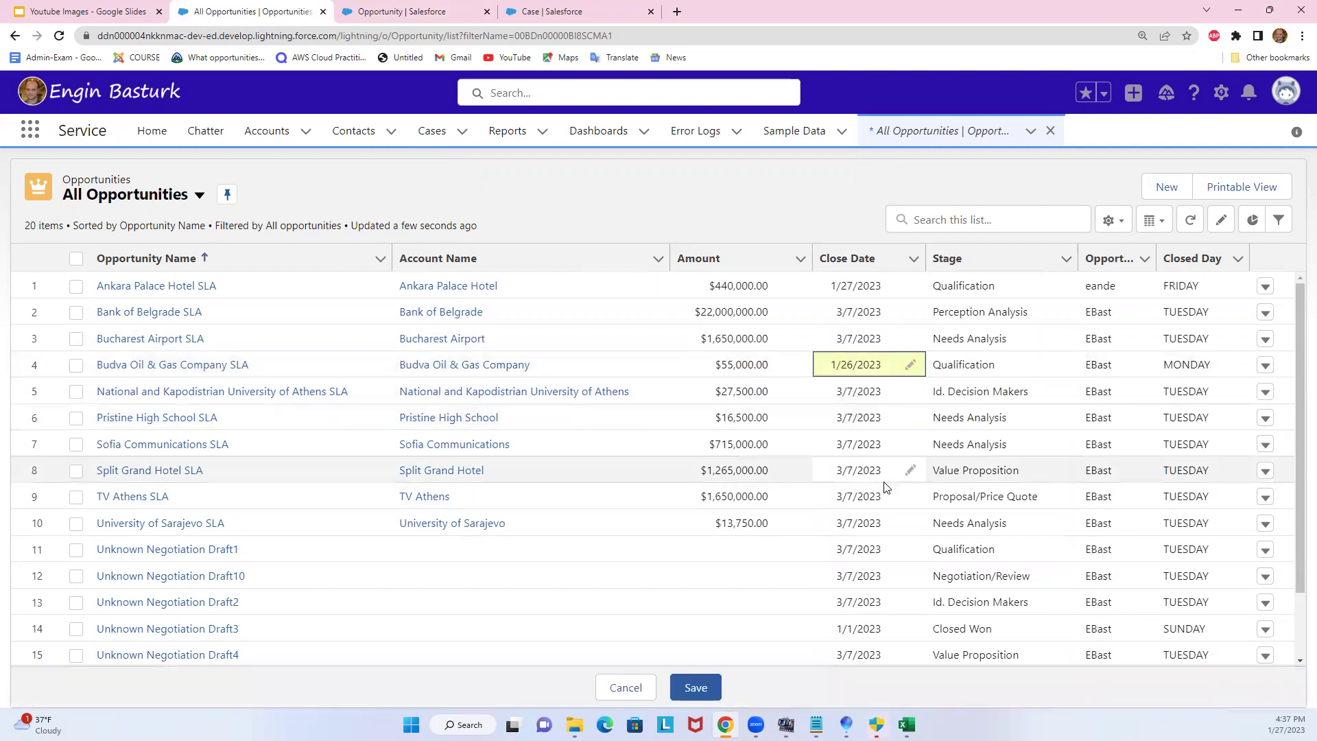
Set the Close Date of TV Athens SLA to 1/28/2023 and save the pending list changes
click(911, 492)
click(900, 503)
click(900, 505)
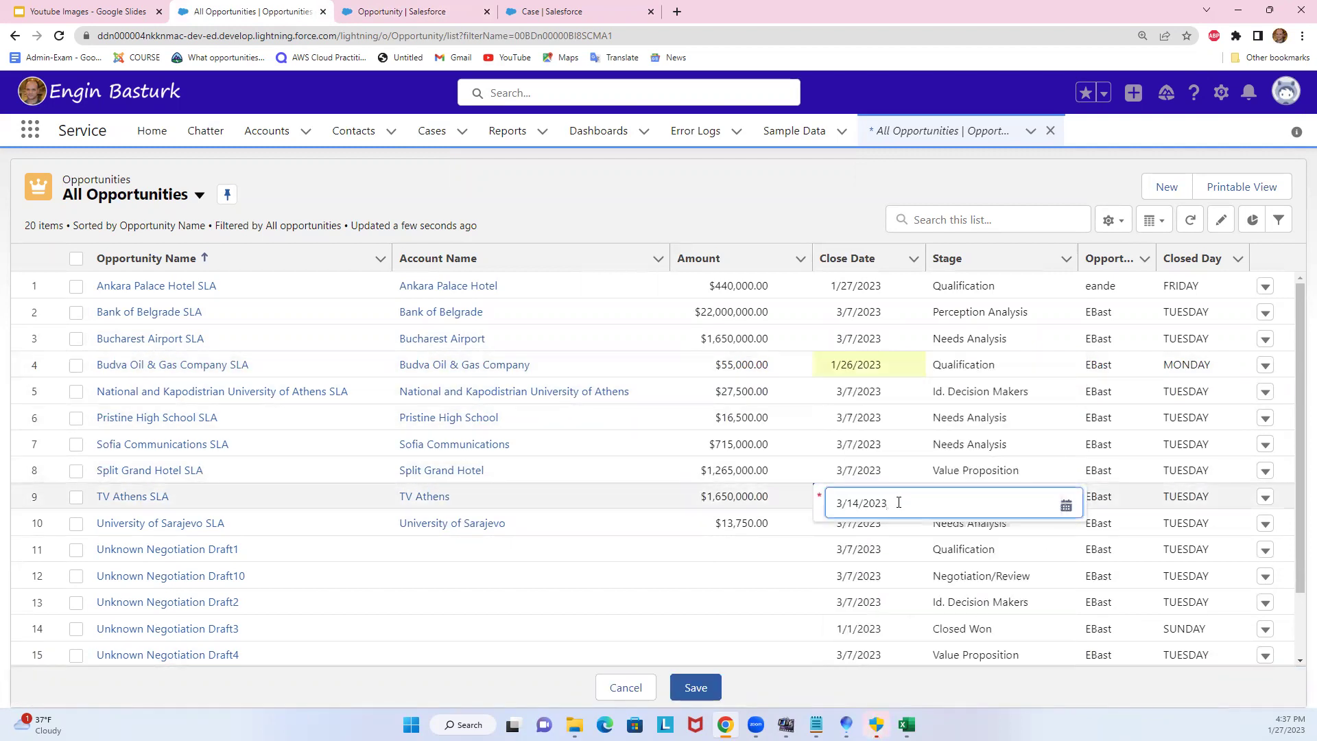
click(899, 503)
click(949, 644)
click(861, 506)
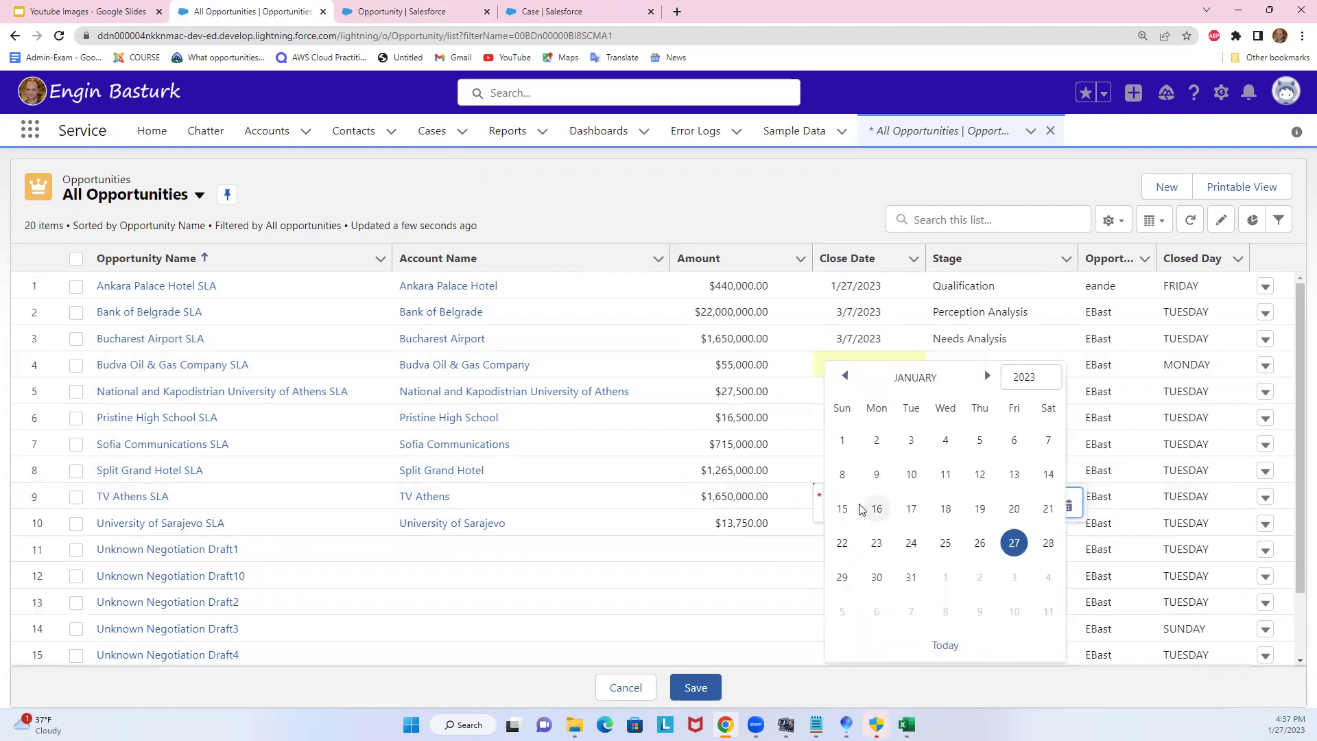
click(1049, 543)
click(695, 687)
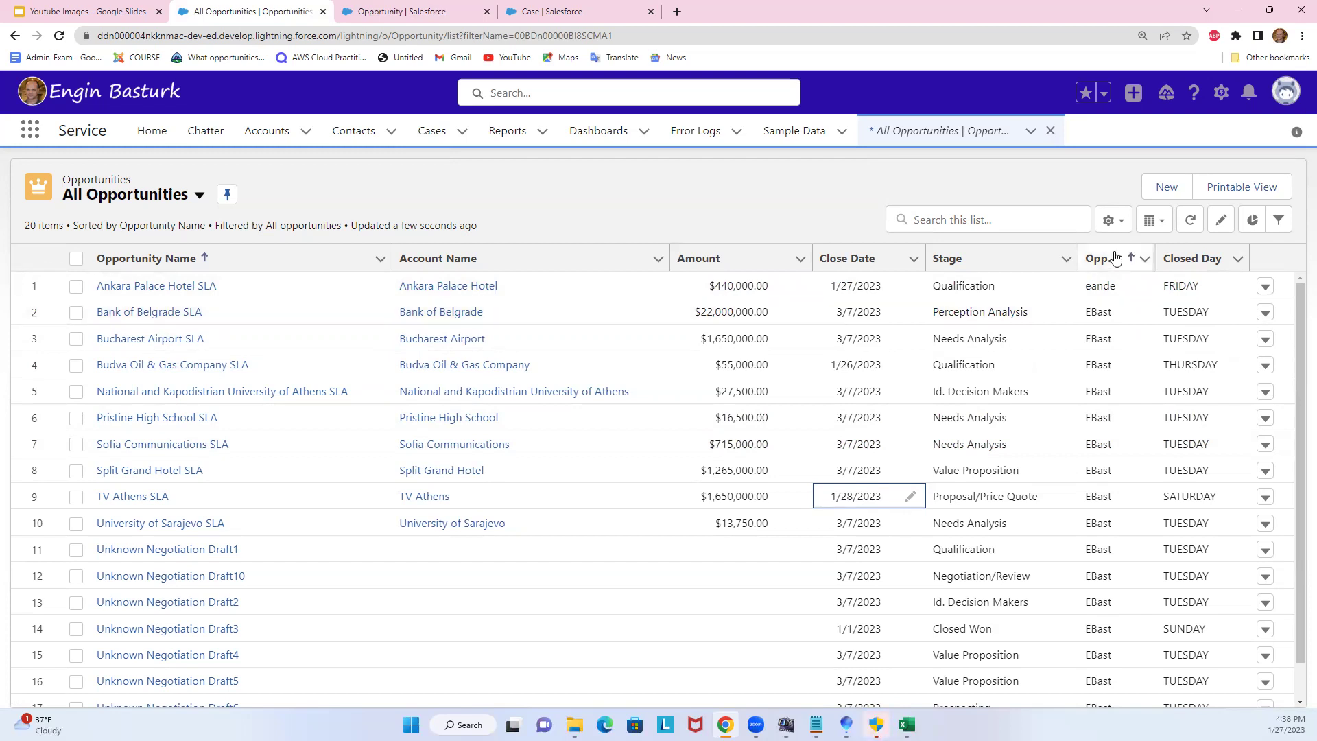
Start a new custom field of type Text on the Opportunity object in Object Manager
click(401, 12)
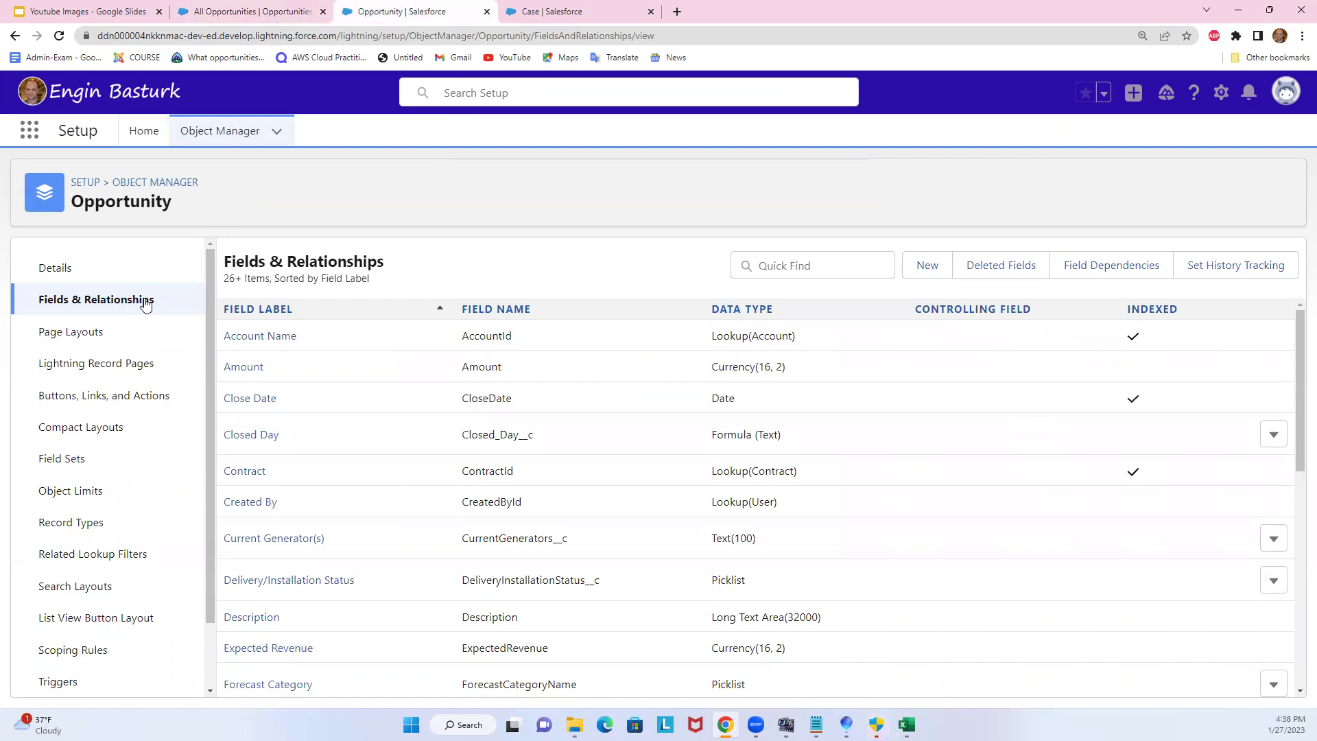
click(926, 266)
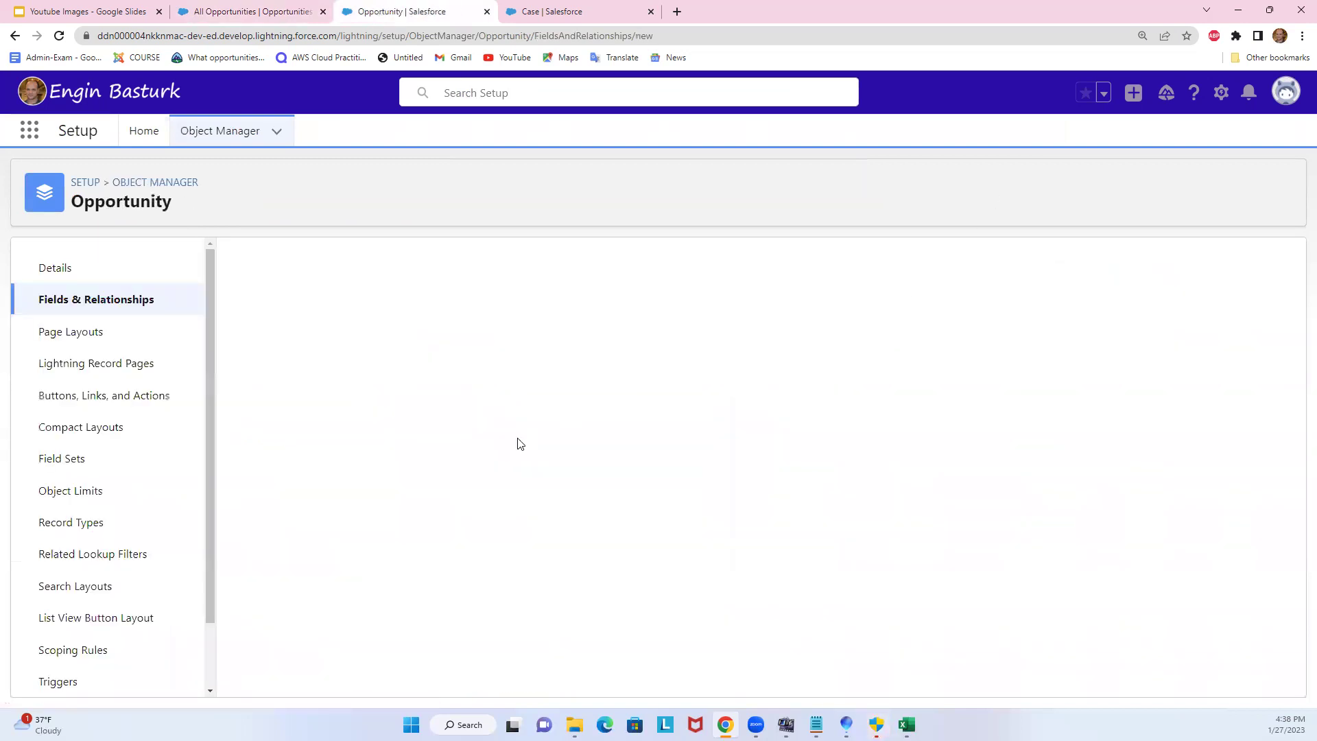
scroll(314, 583, down, 4)
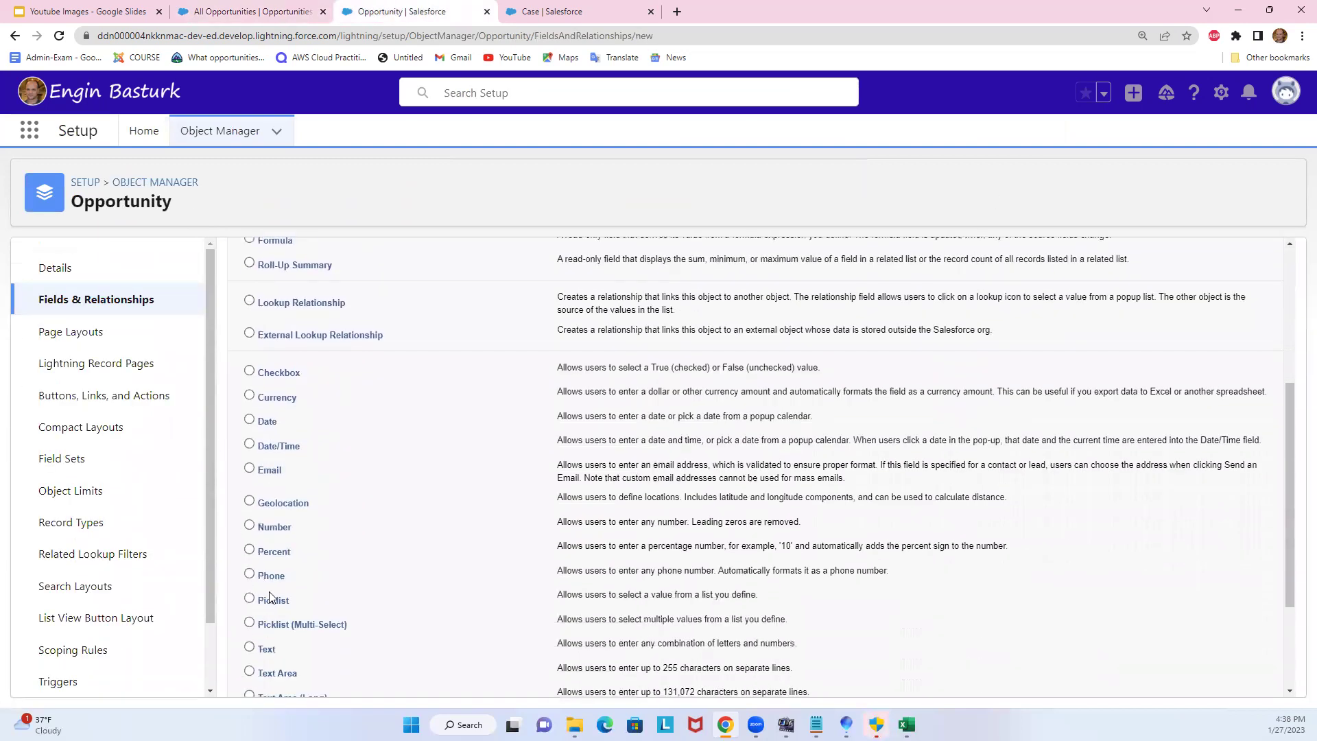
scroll(271, 598, down, 1)
scroll(293, 592, down, 2)
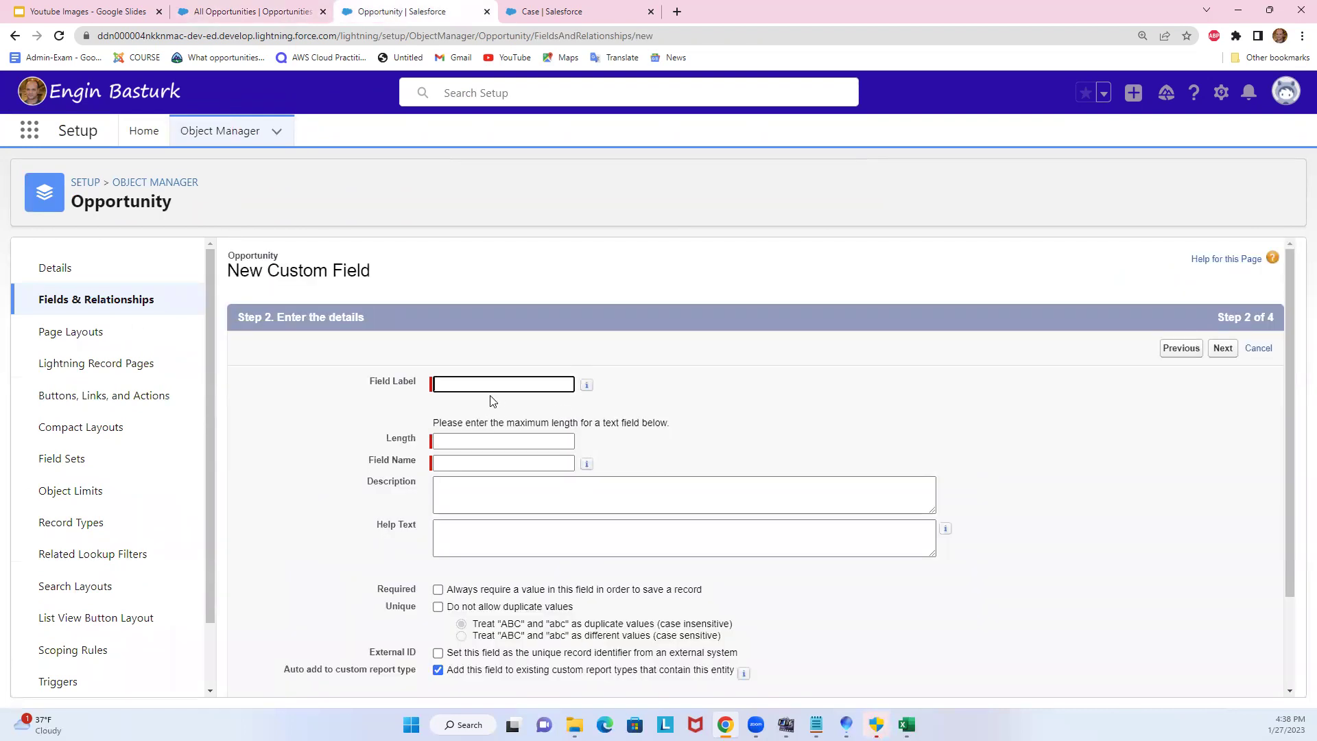
Label the new text field "Closed Day (Flow)" and set its length to 255
text(Closed Day)
click(511, 413)
text((Flow))
click(735, 373)
click(498, 444)
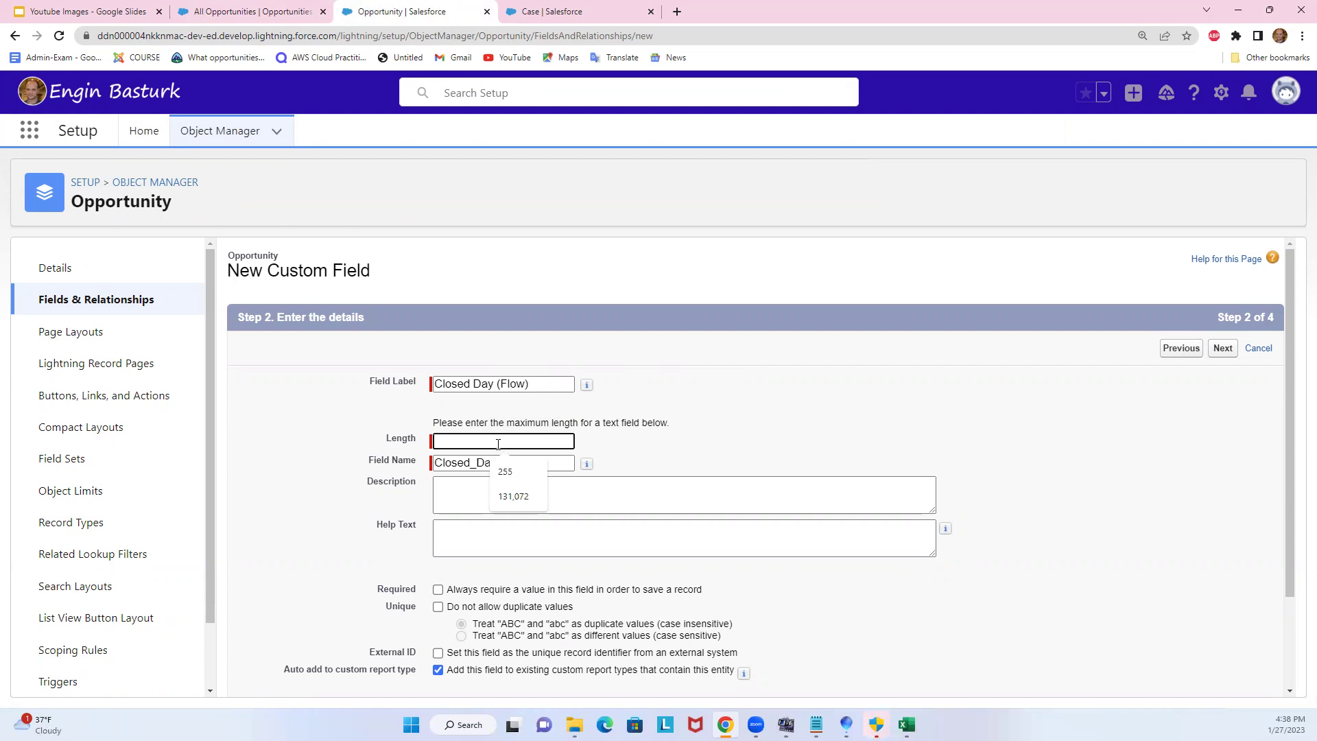
text(255)
Keep the default field-level security and page layouts, and save the Closed Day (Flow) field
click(1224, 349)
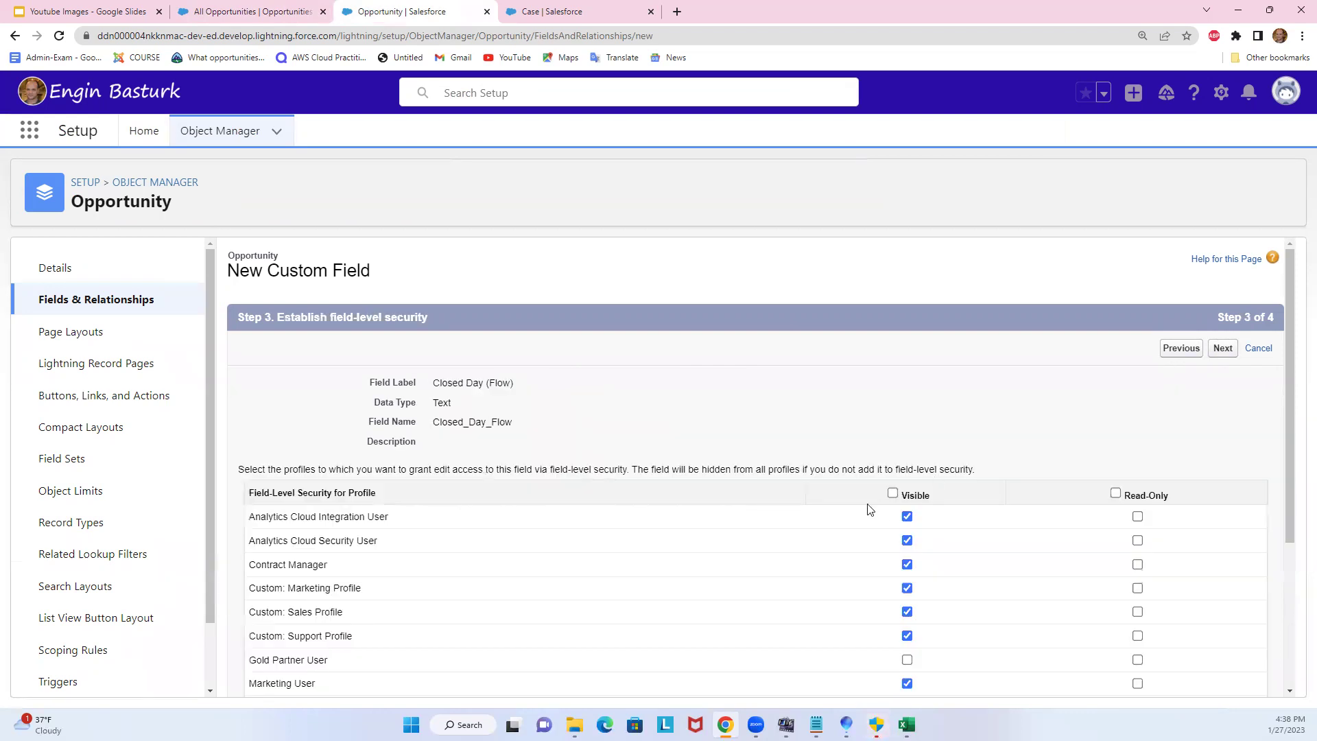
click(1223, 347)
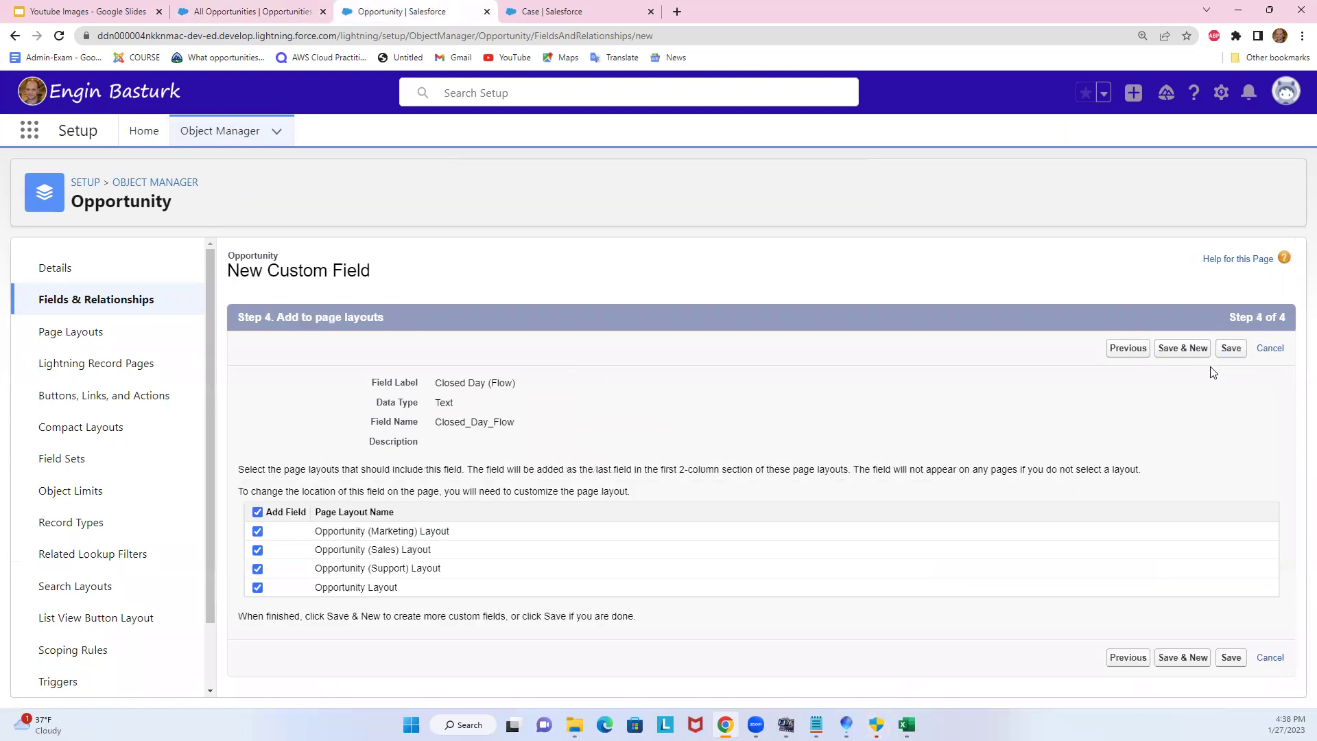
click(1230, 349)
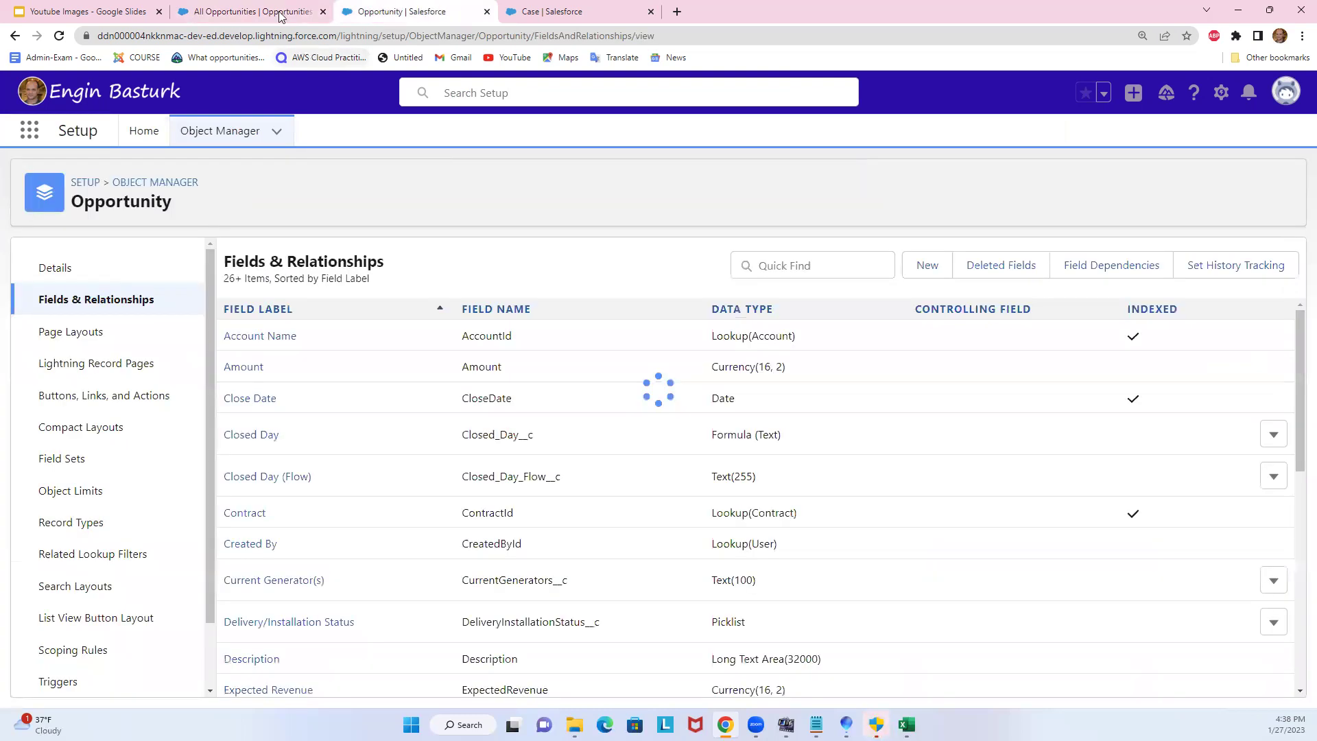
Add Closed Day (Flow) to the visible columns of the All Opportunities list and save
click(260, 12)
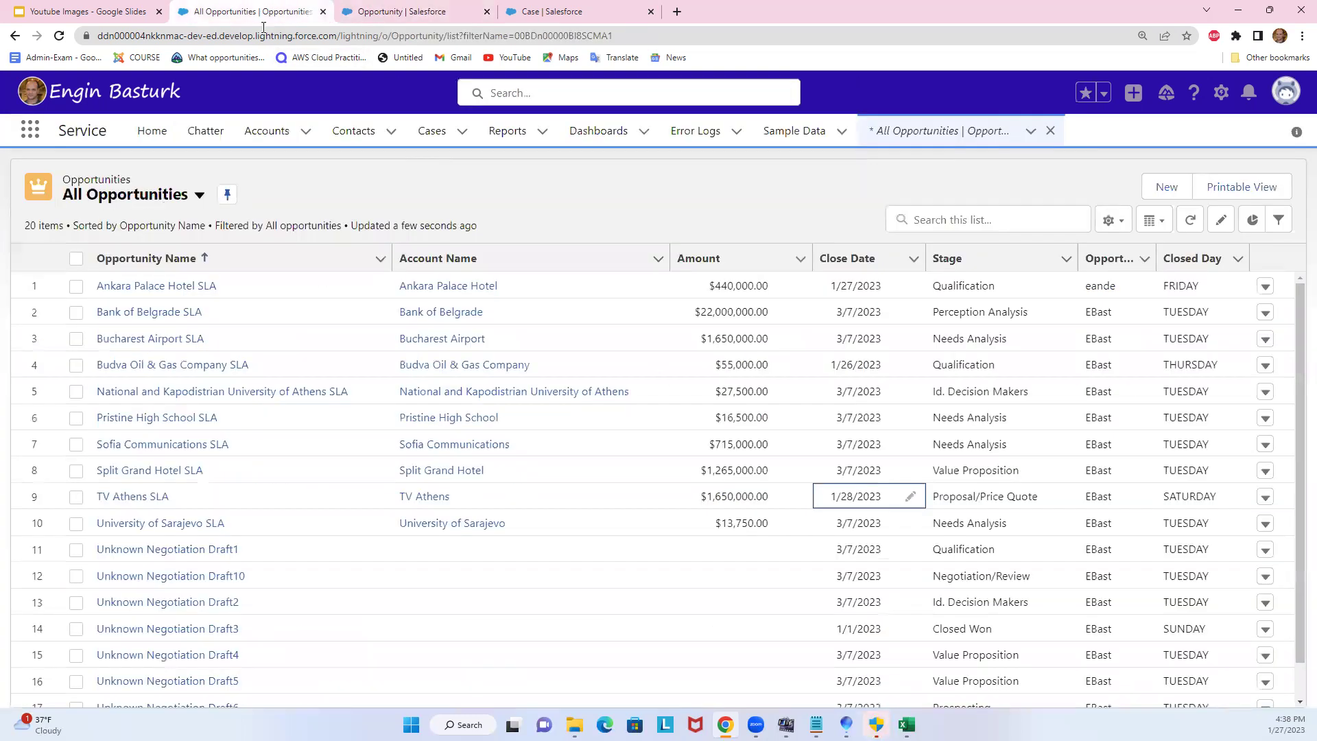
click(1113, 221)
click(1069, 431)
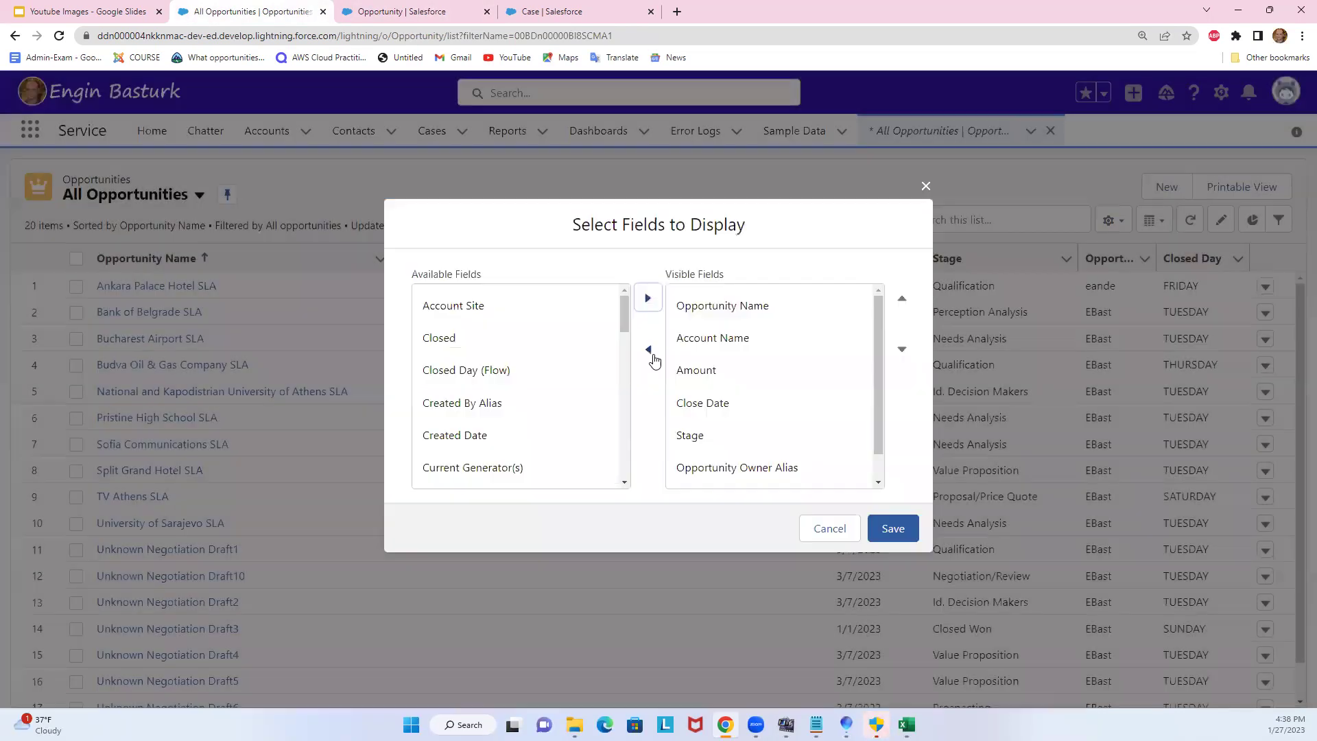
click(496, 371)
click(648, 300)
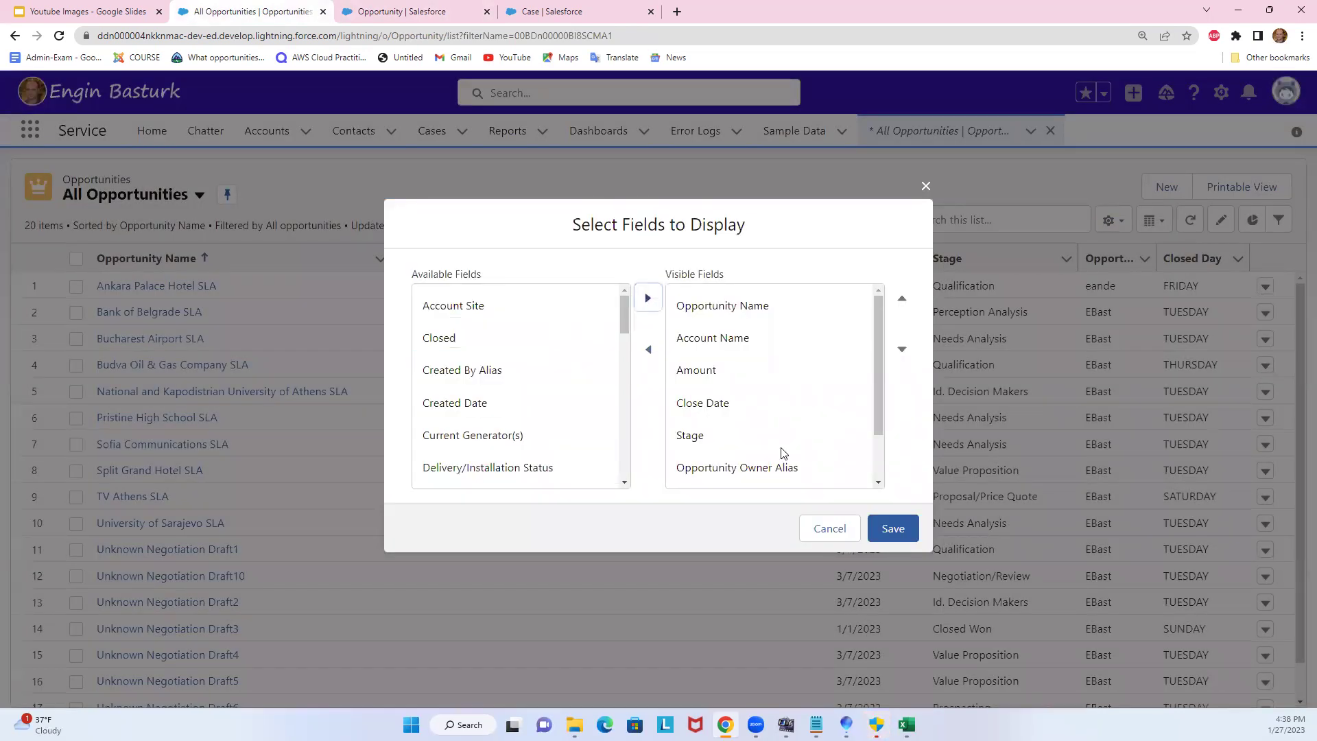
click(893, 529)
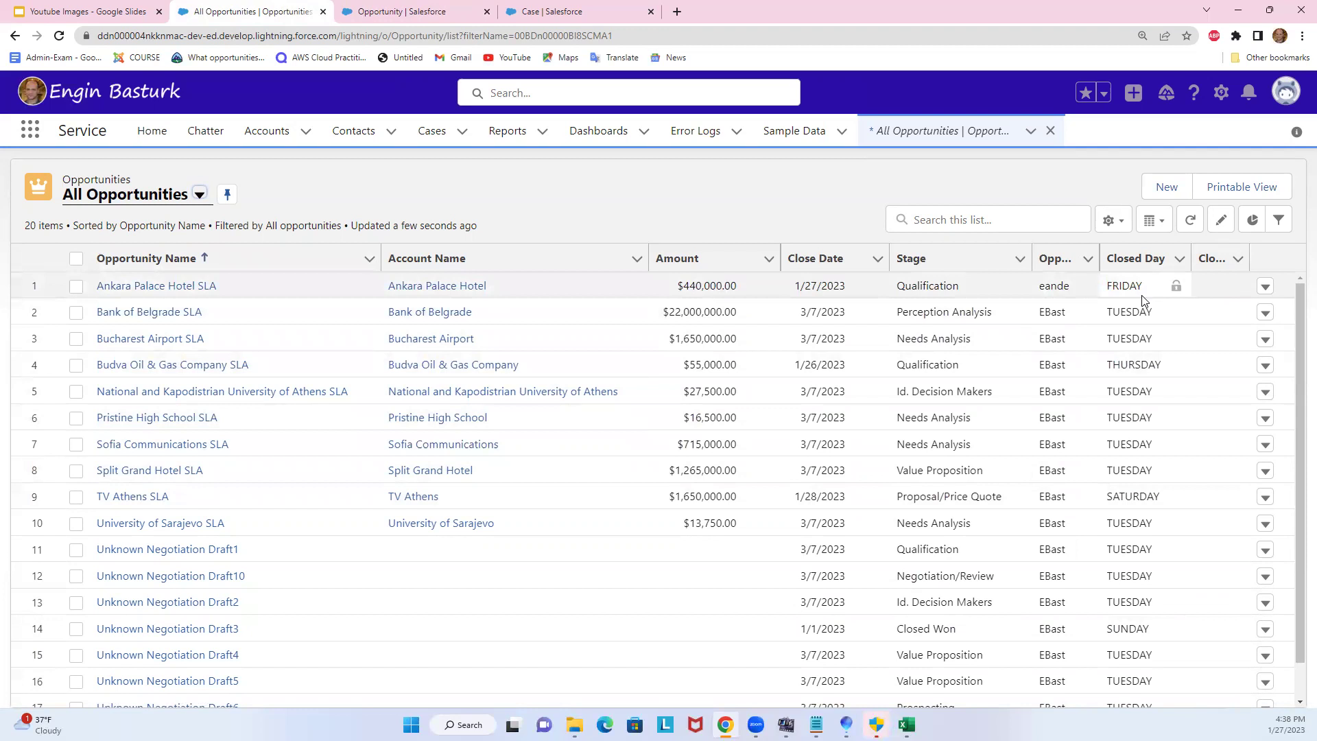
Open Setup and find the Flows page by searching for "flow"
click(1221, 93)
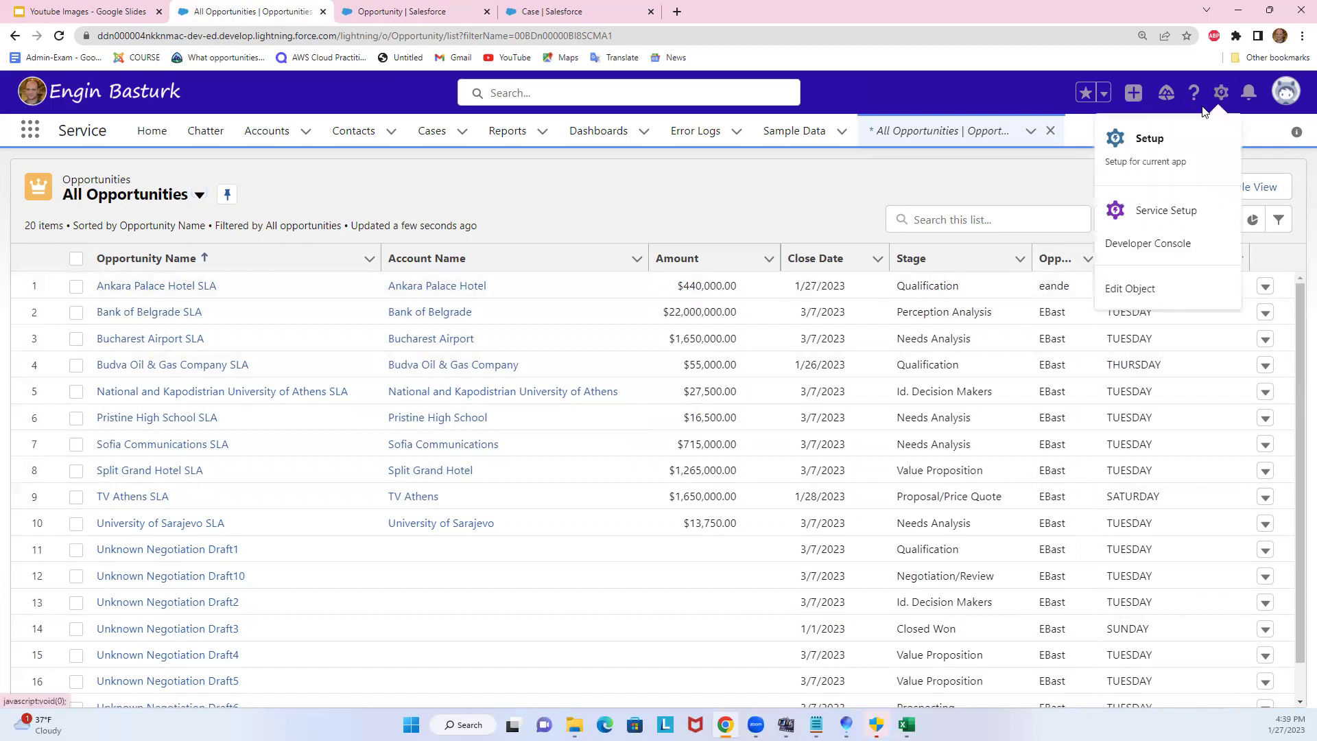
click(1158, 139)
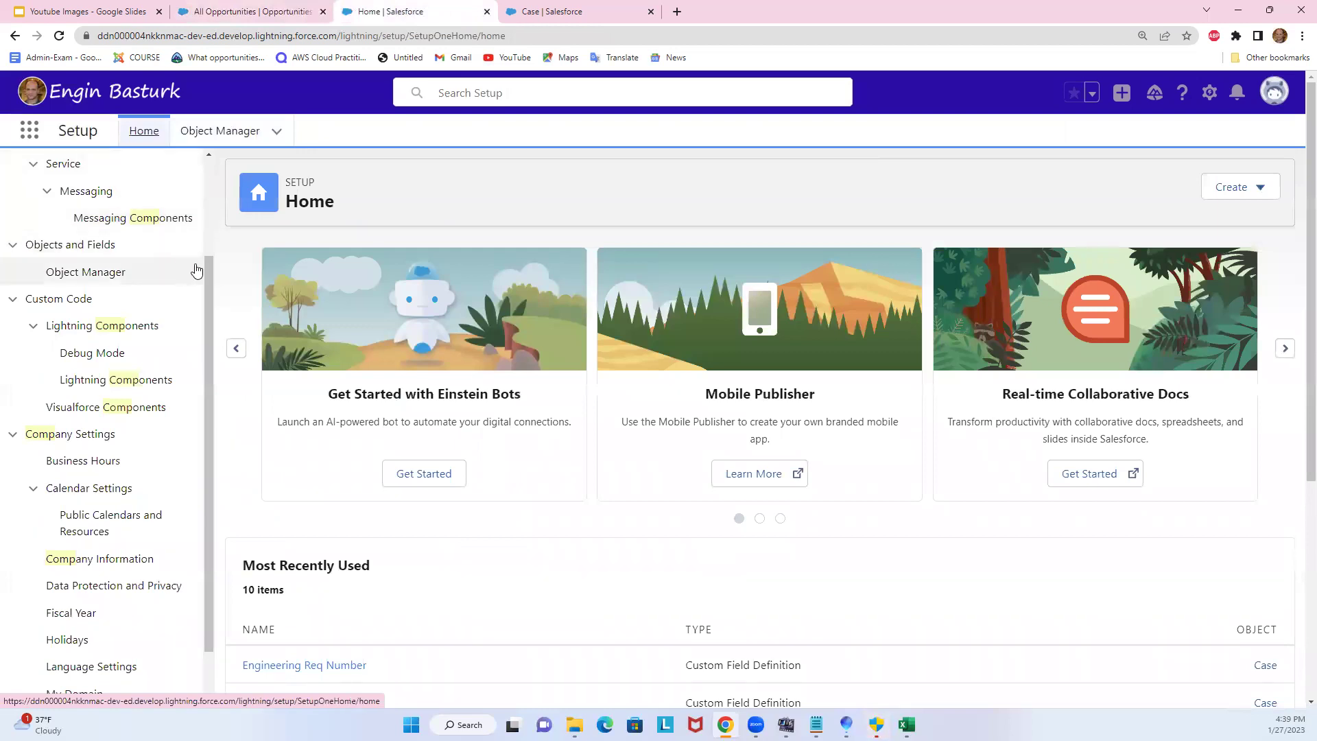
drag(210, 276, 201, 164)
click(117, 177)
key(ctrl+a)
text(flow)
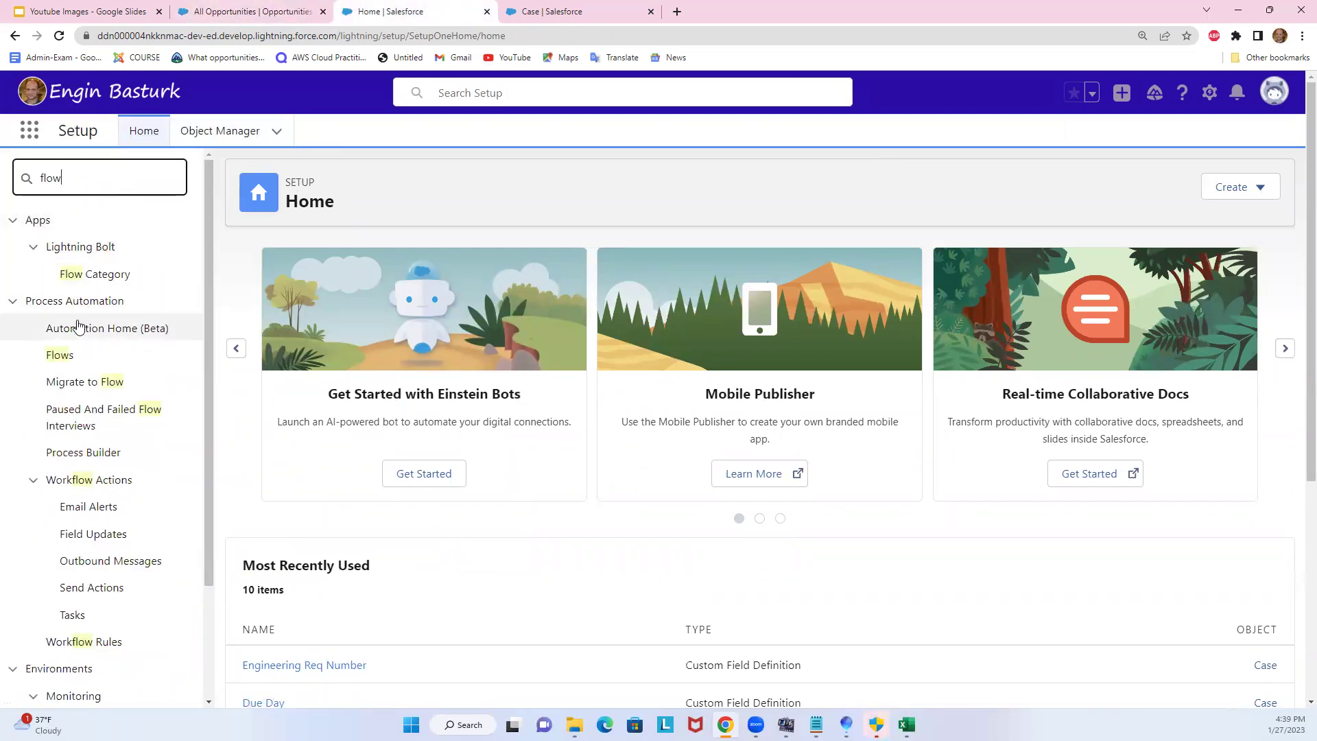
click(71, 357)
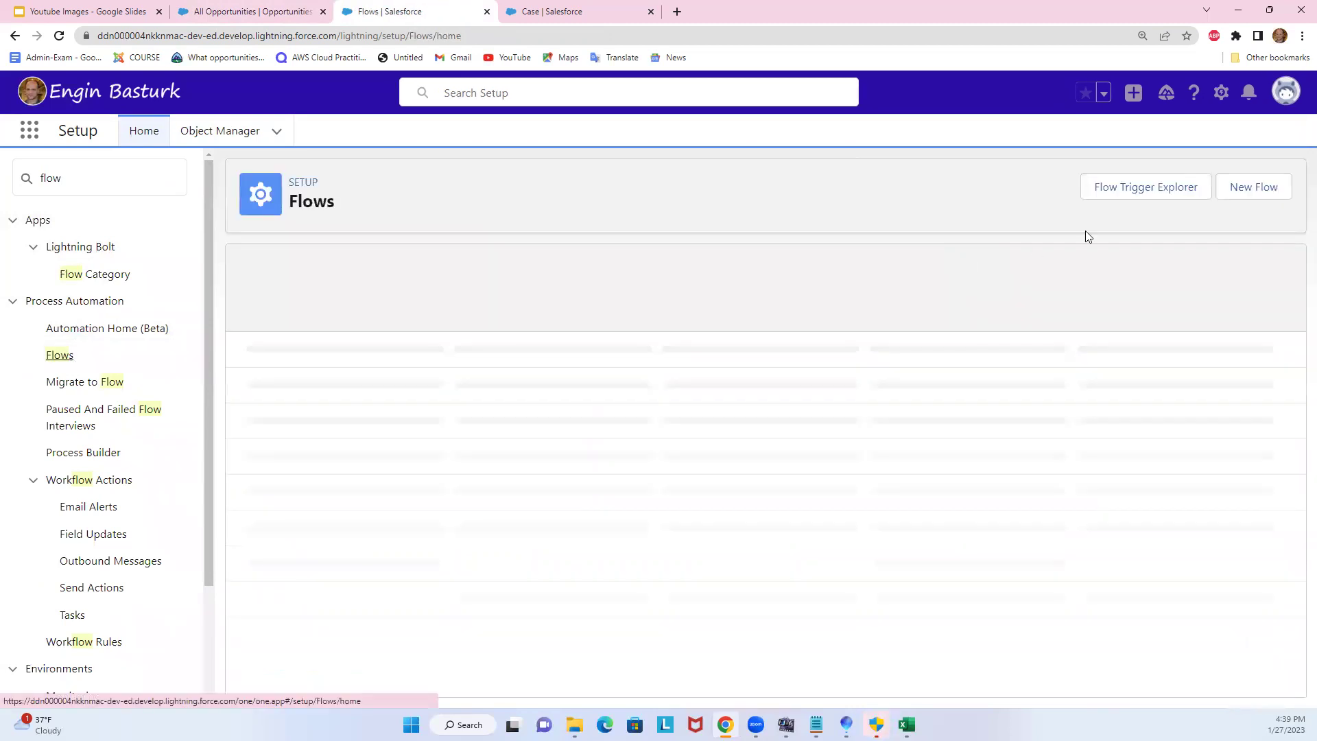
Create a new flow of type Record-Triggered Flow
click(1253, 191)
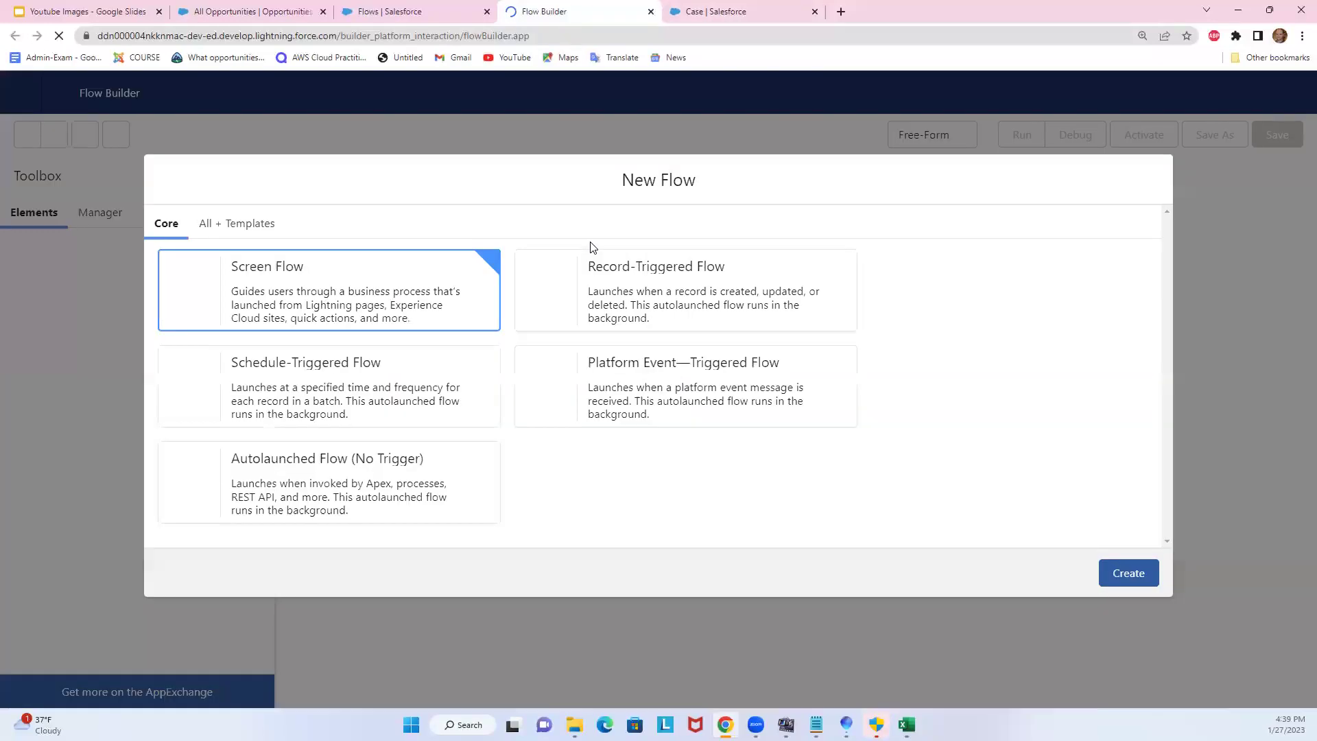
click(645, 295)
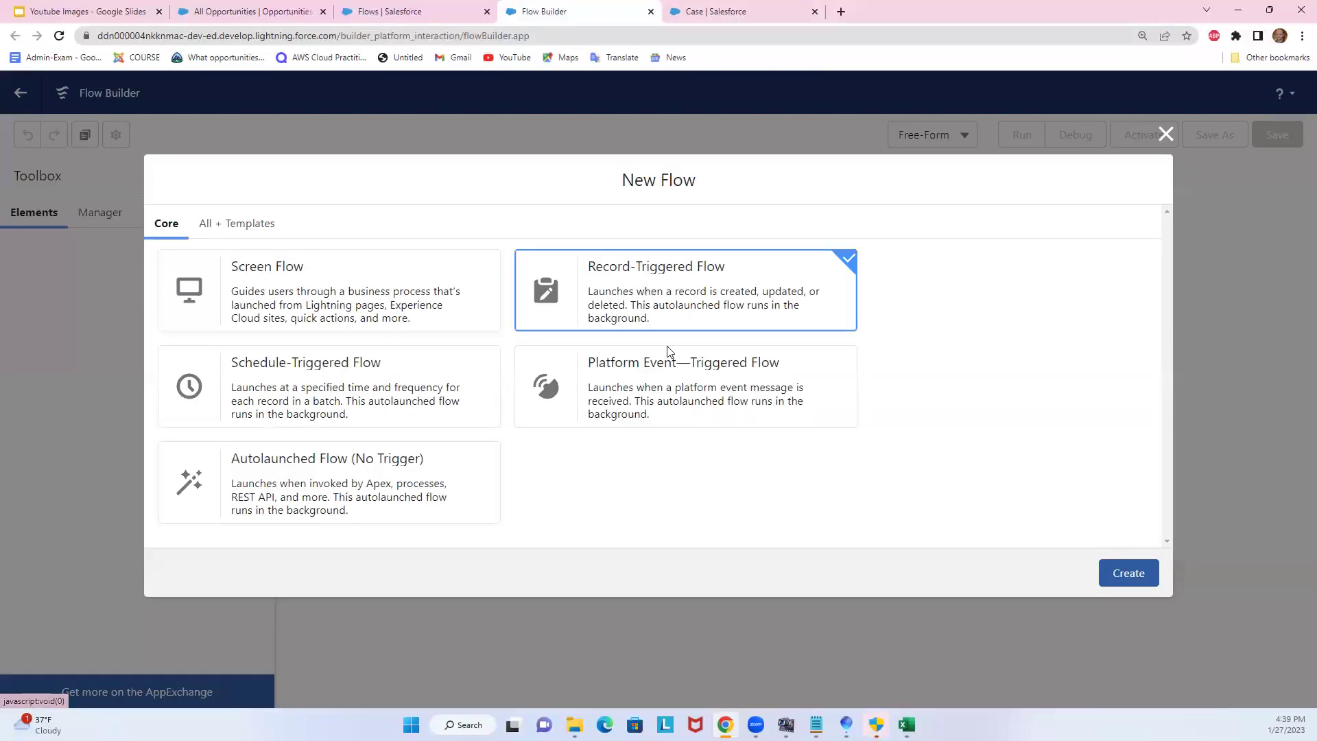
click(1126, 571)
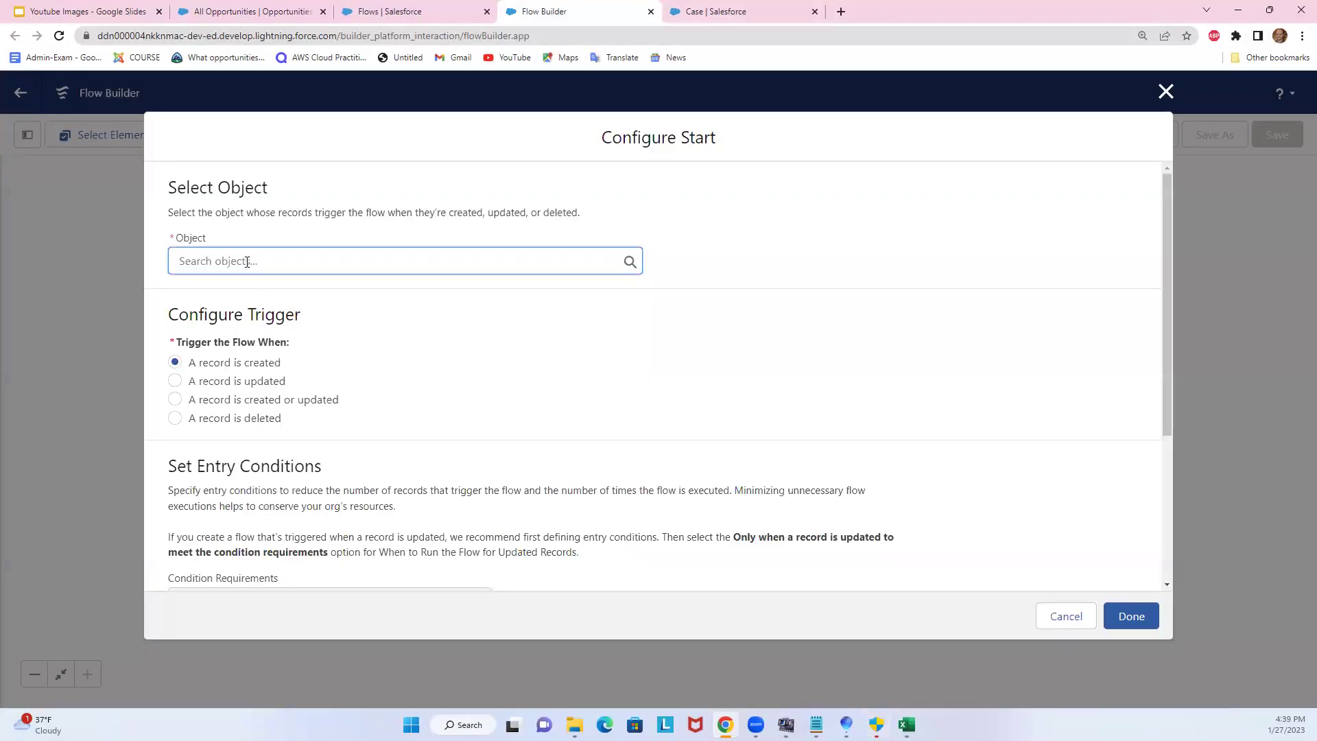
Configure the flow start for the Opportunity object, triggered when a record is created or updated, optimized for Fast Field Updates
click(245, 261)
text(Opp)
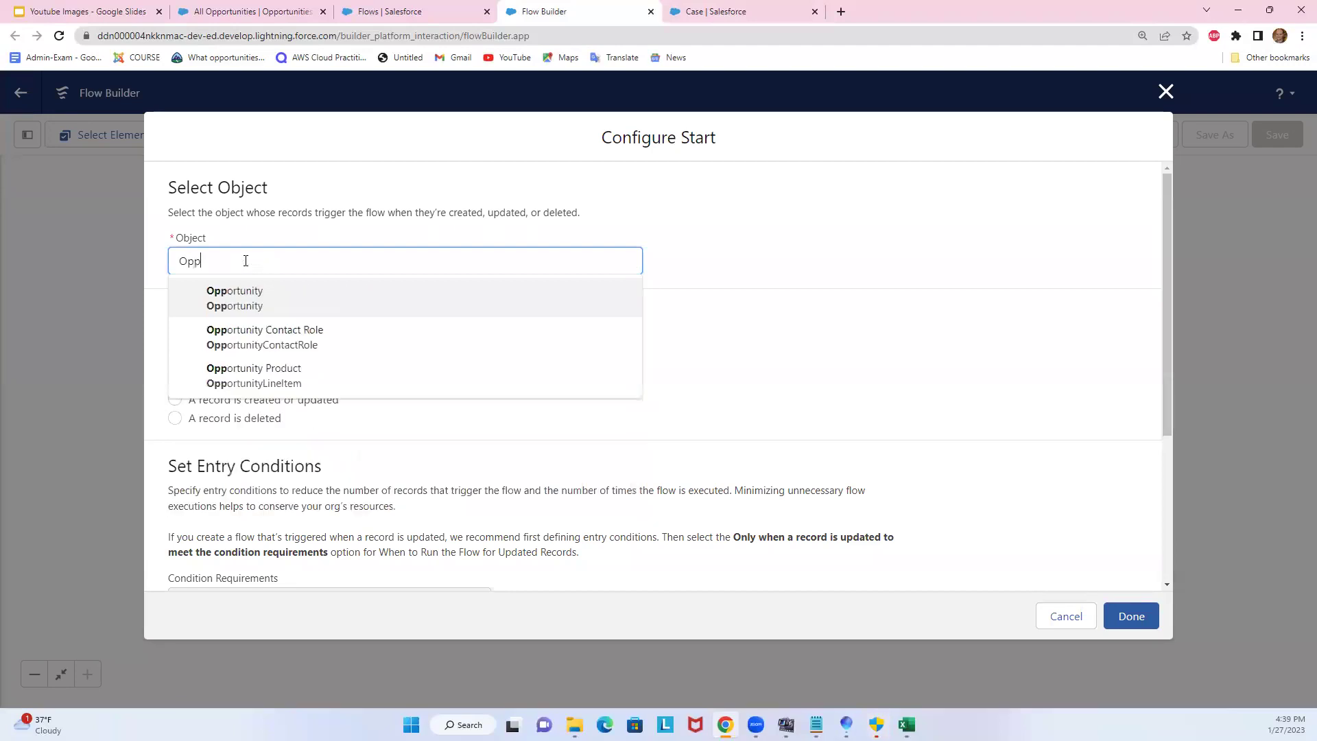
click(234, 306)
click(268, 404)
scroll(382, 397, down, 4)
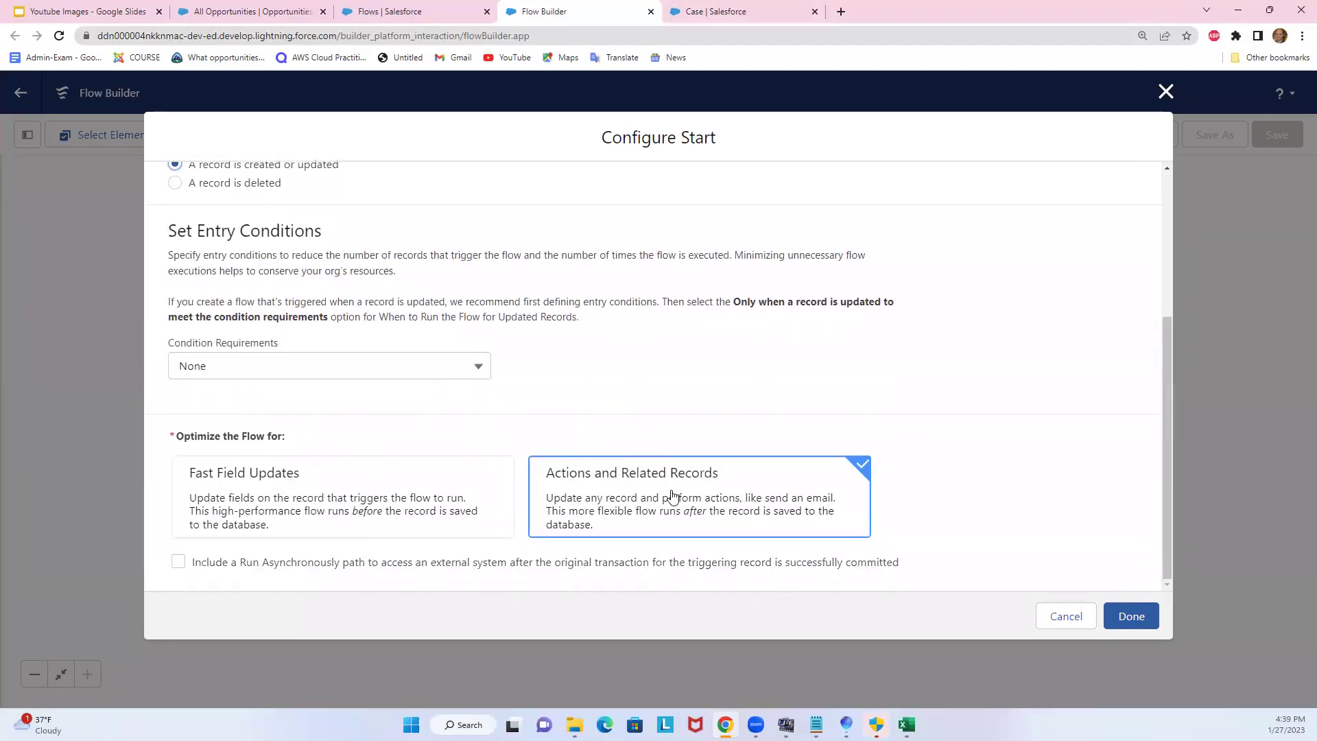
click(371, 500)
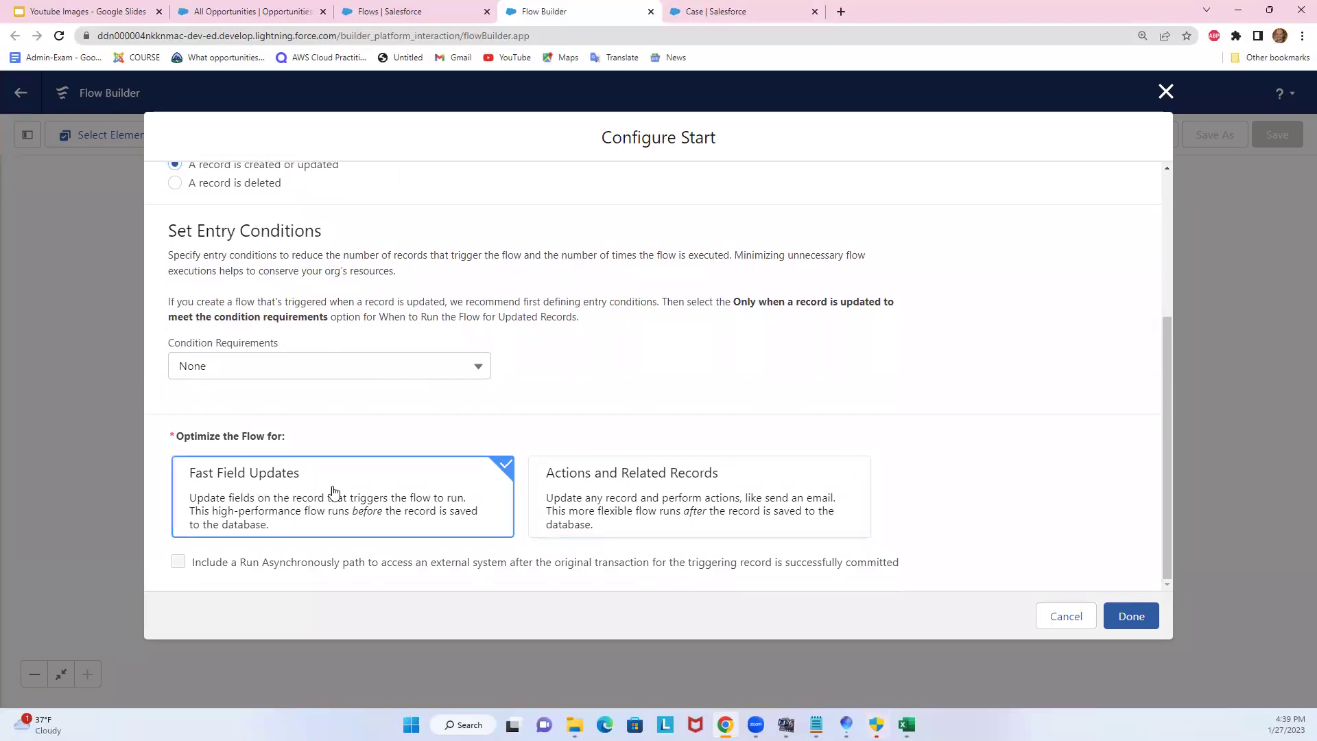
click(1132, 615)
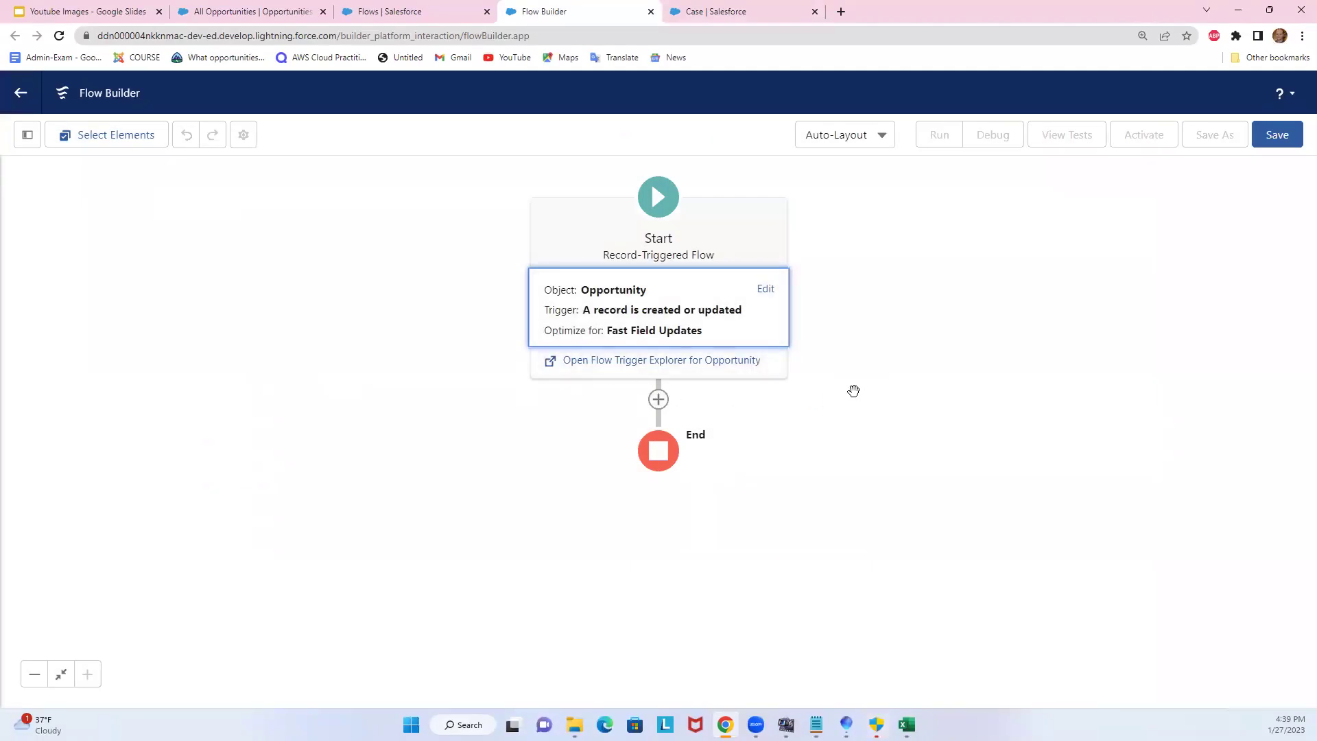
Add an Update Triggering Record element after the start and label it "Update Closed Day"
click(659, 399)
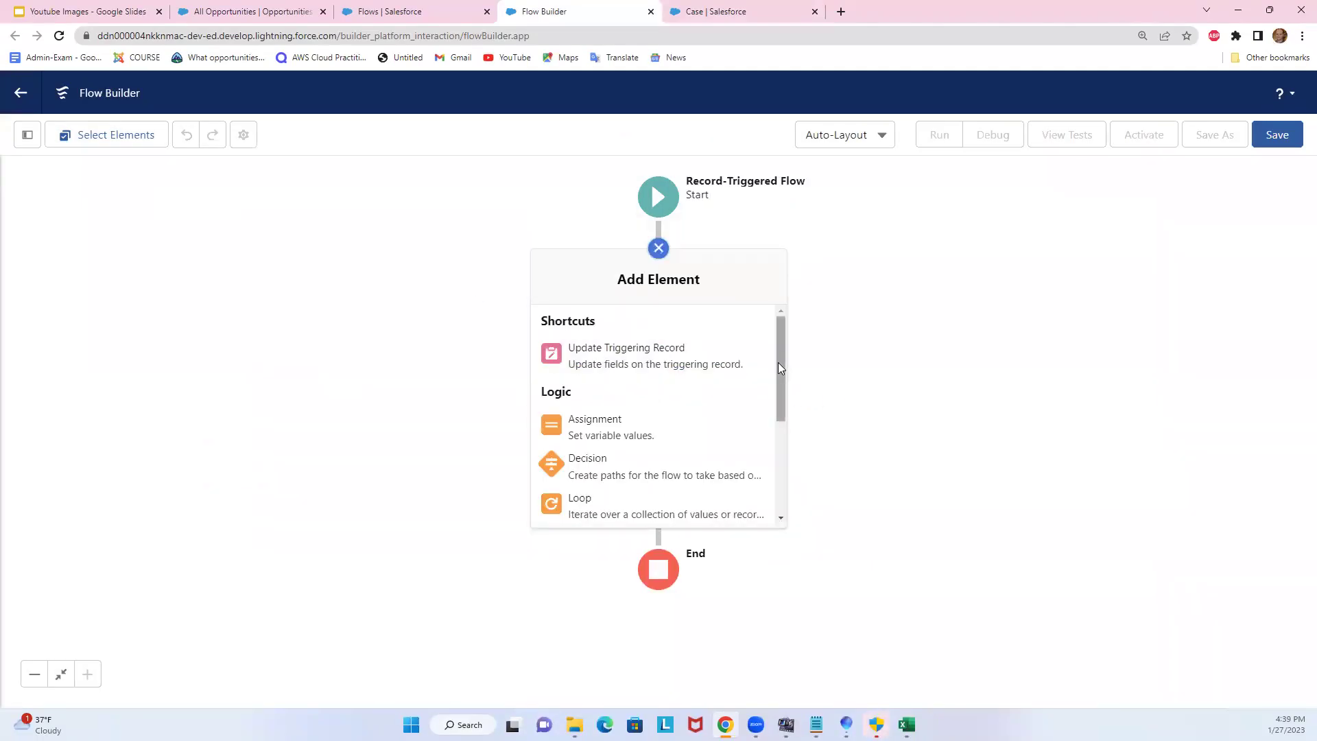
click(660, 369)
text(Update C)
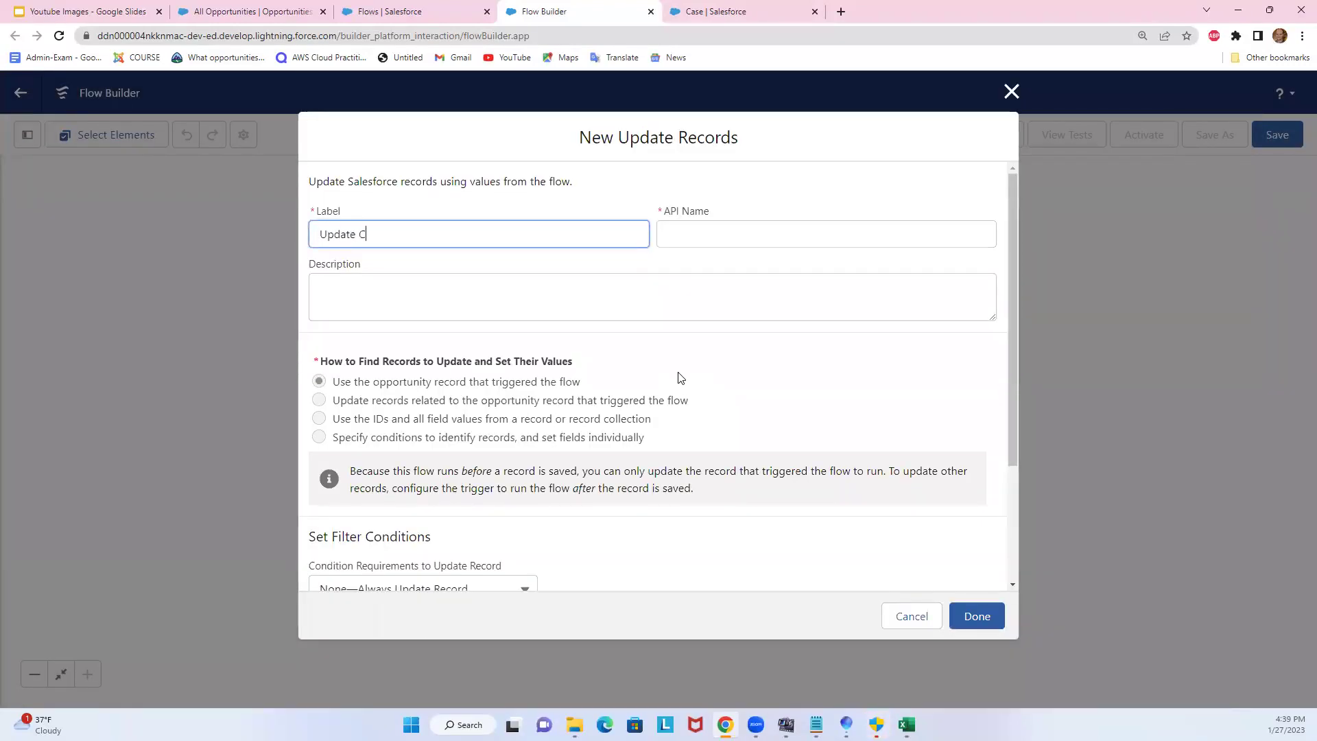
text(losed Day)
click(796, 343)
scroll(676, 395, down, 1)
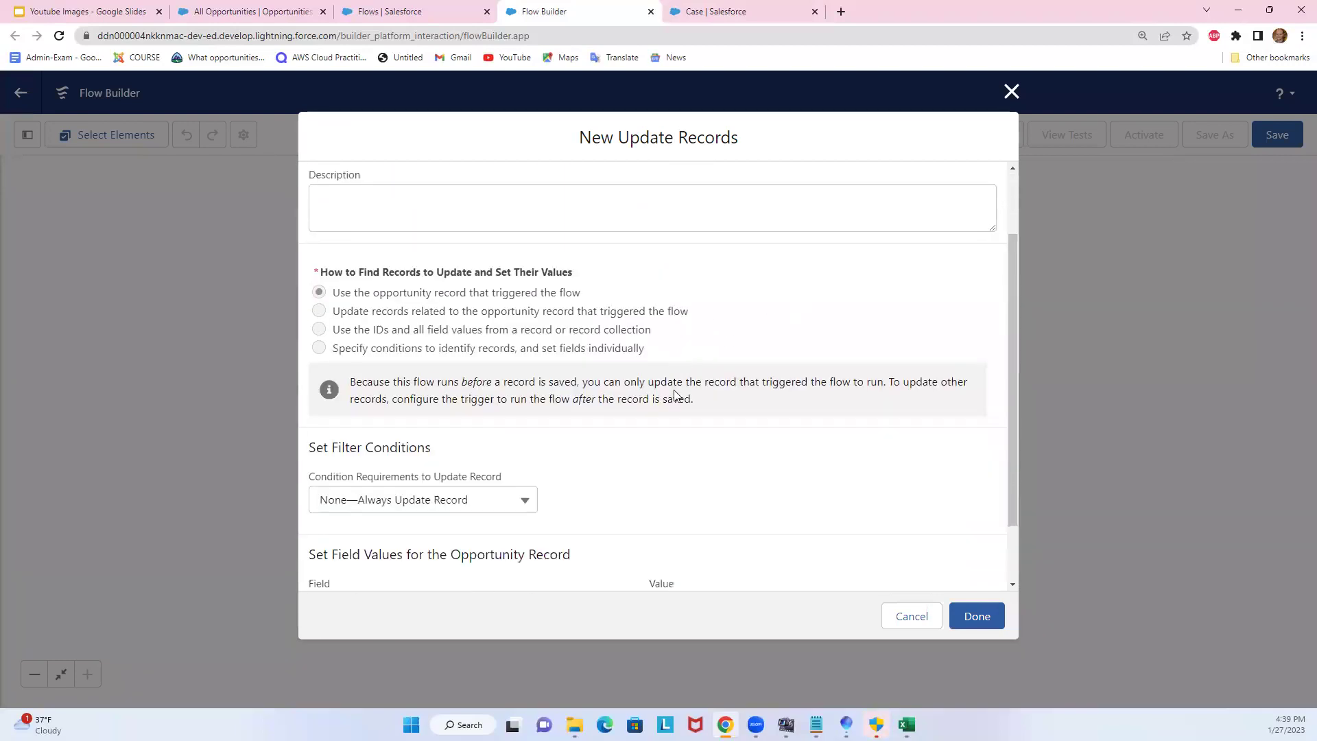
Choose Closed_Day_Flow__c as the field to set on the Opportunity record
scroll(674, 394, down, 2)
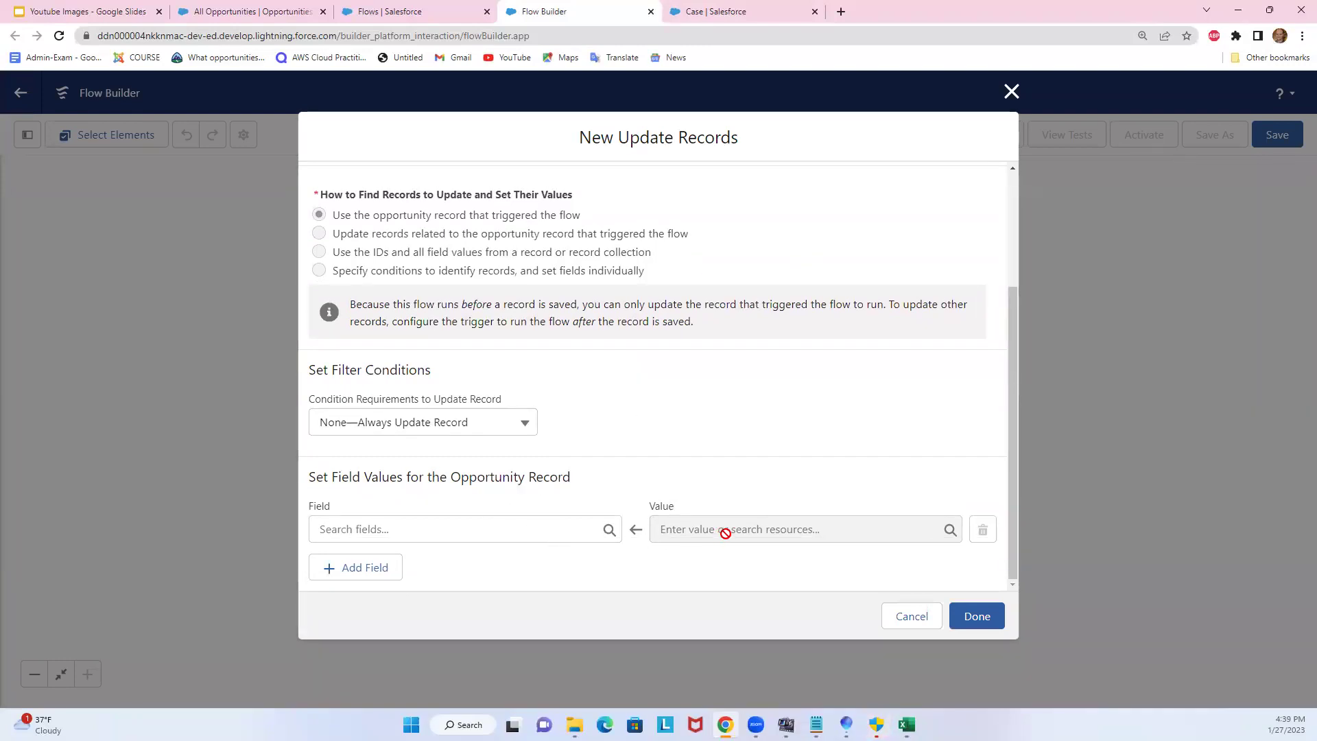
click(546, 525)
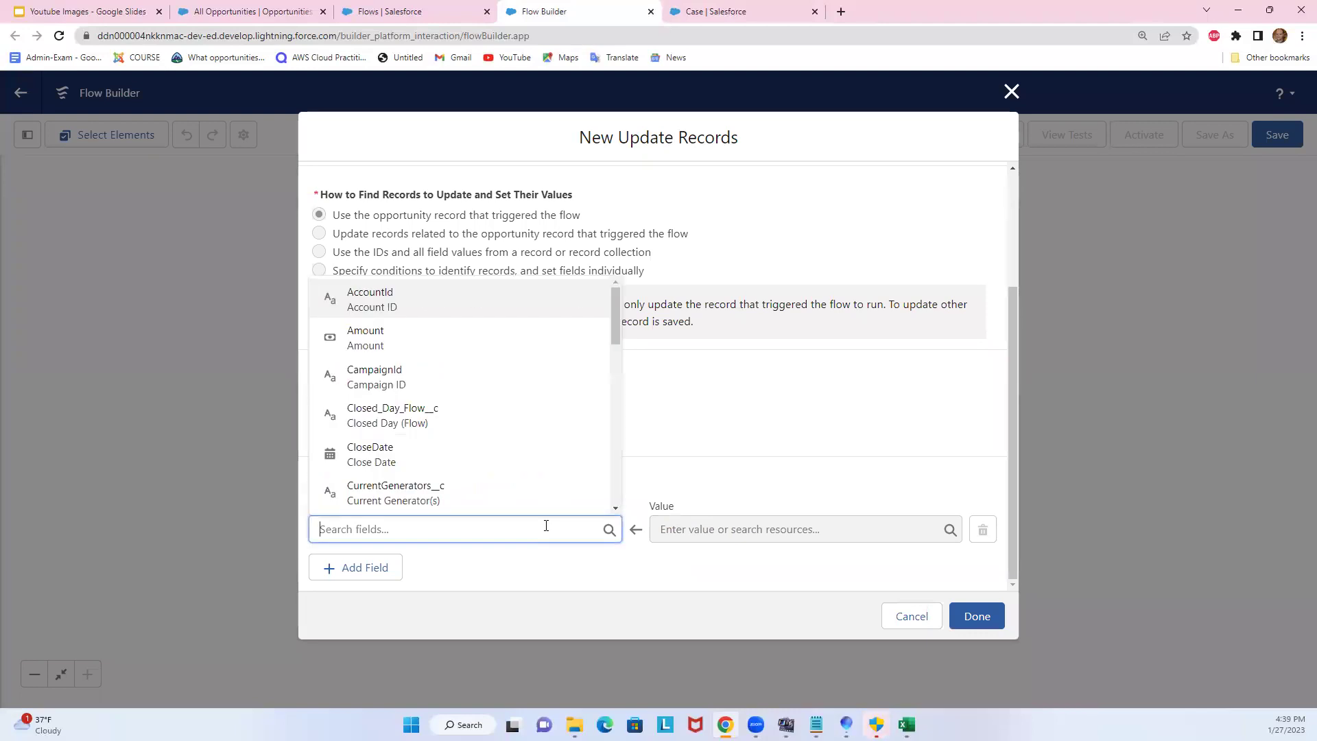
text(c)
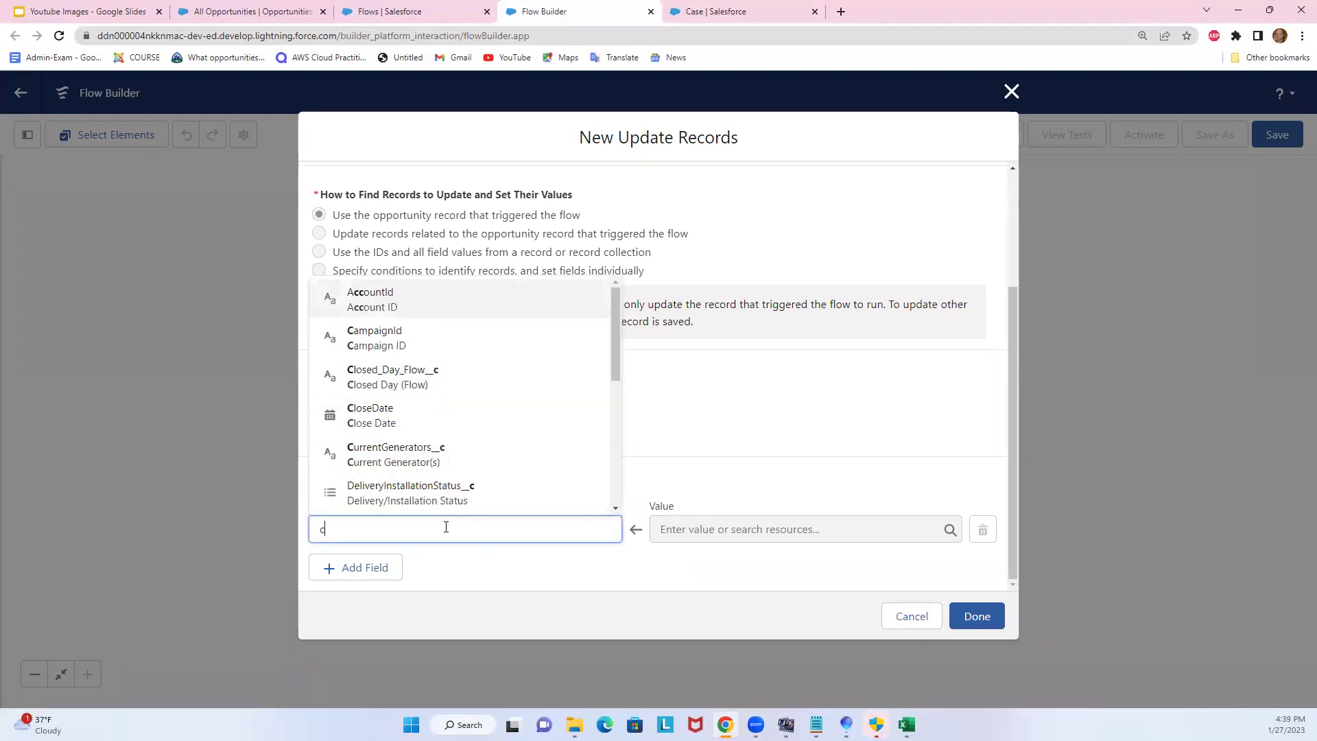
text(os)
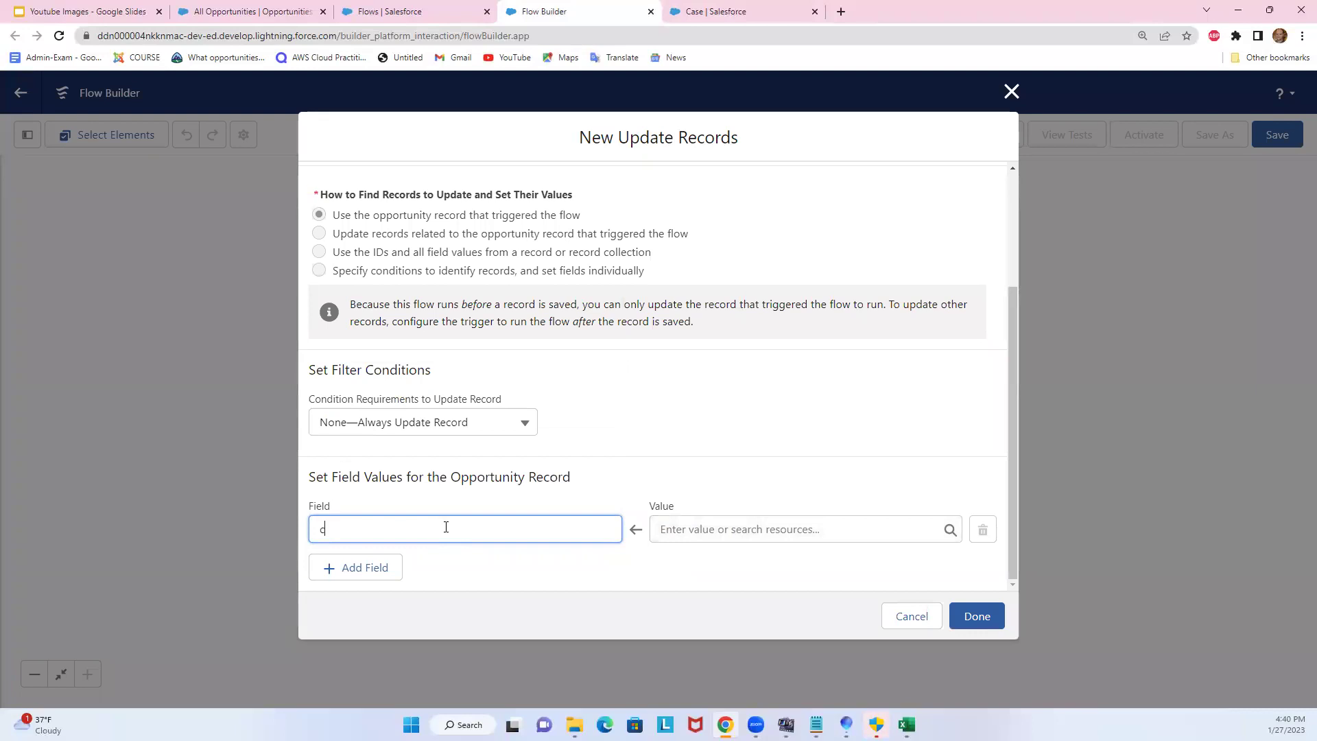
text(lo)
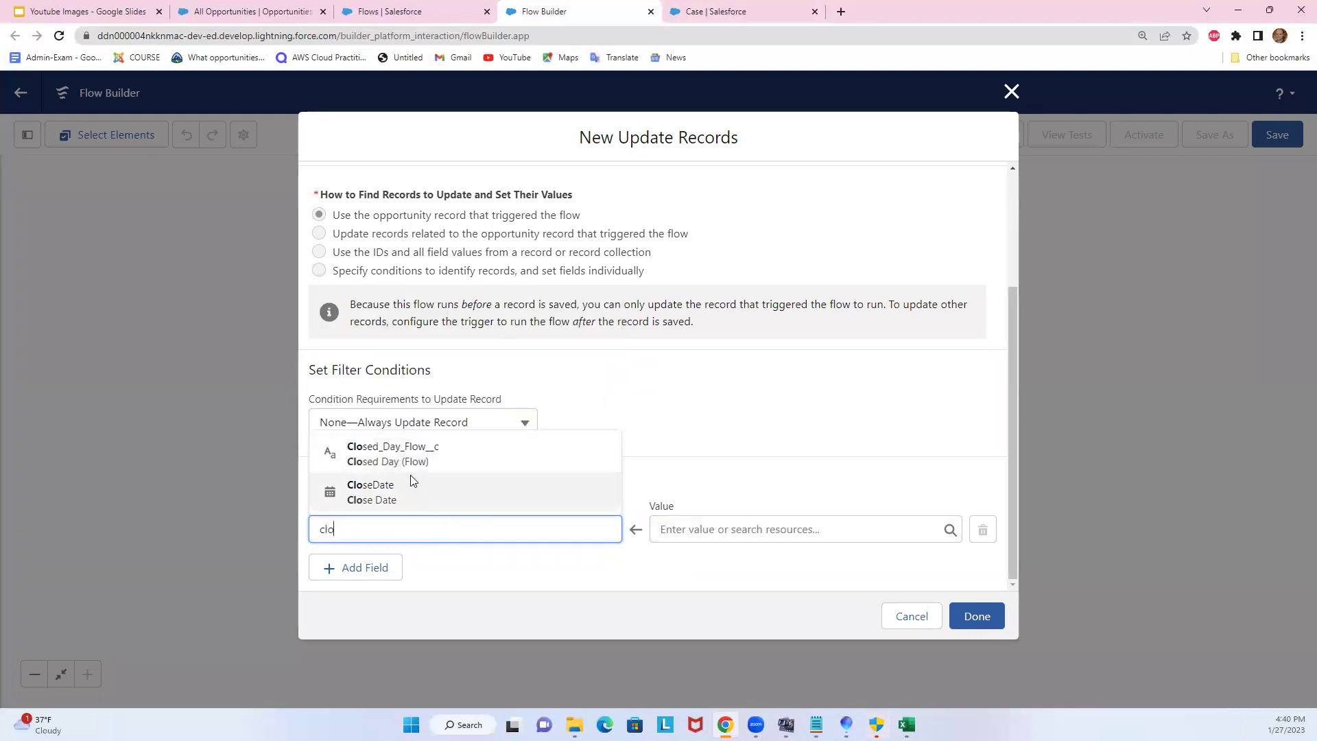
text(se)
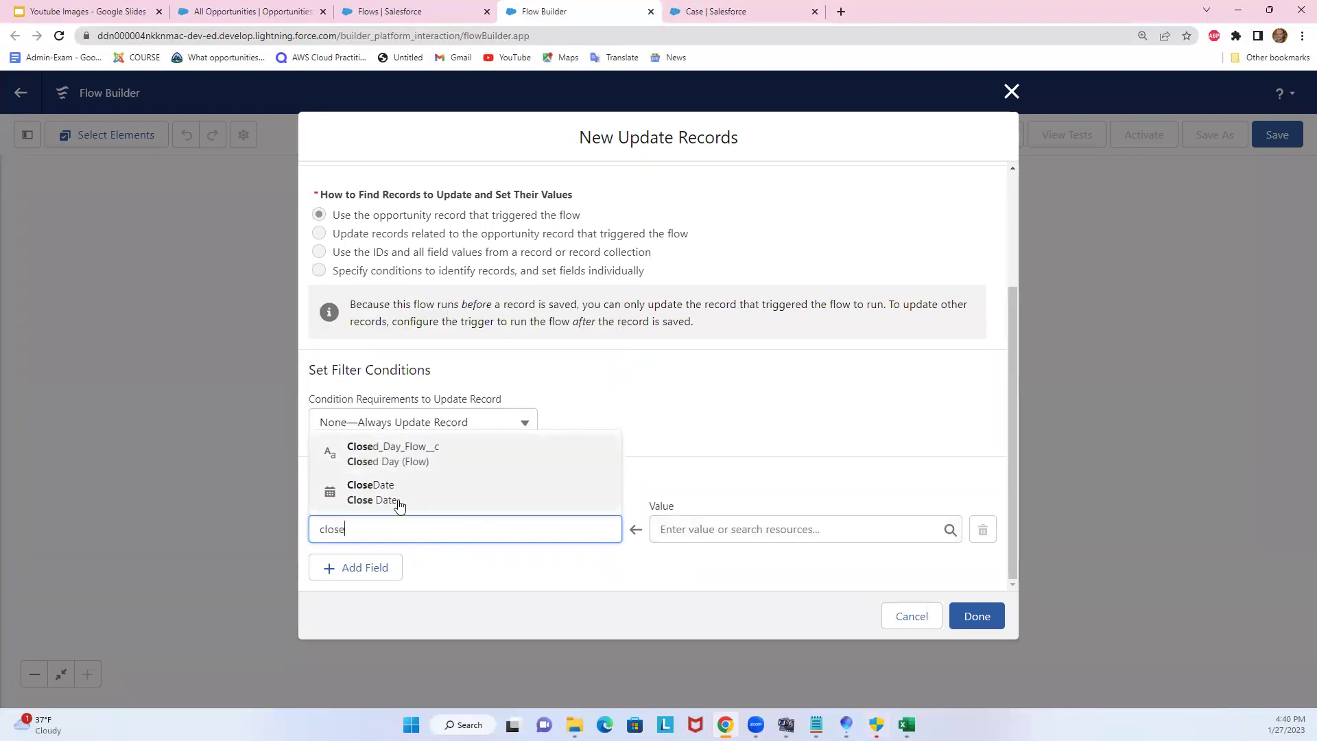
text(ed)
key(BackSpace)
key(BackSpace)
key(BackSpace)
key(BackSpace)
key(BackSpace)
key(BackSpace)
key(BackSpace)
text(Closed)
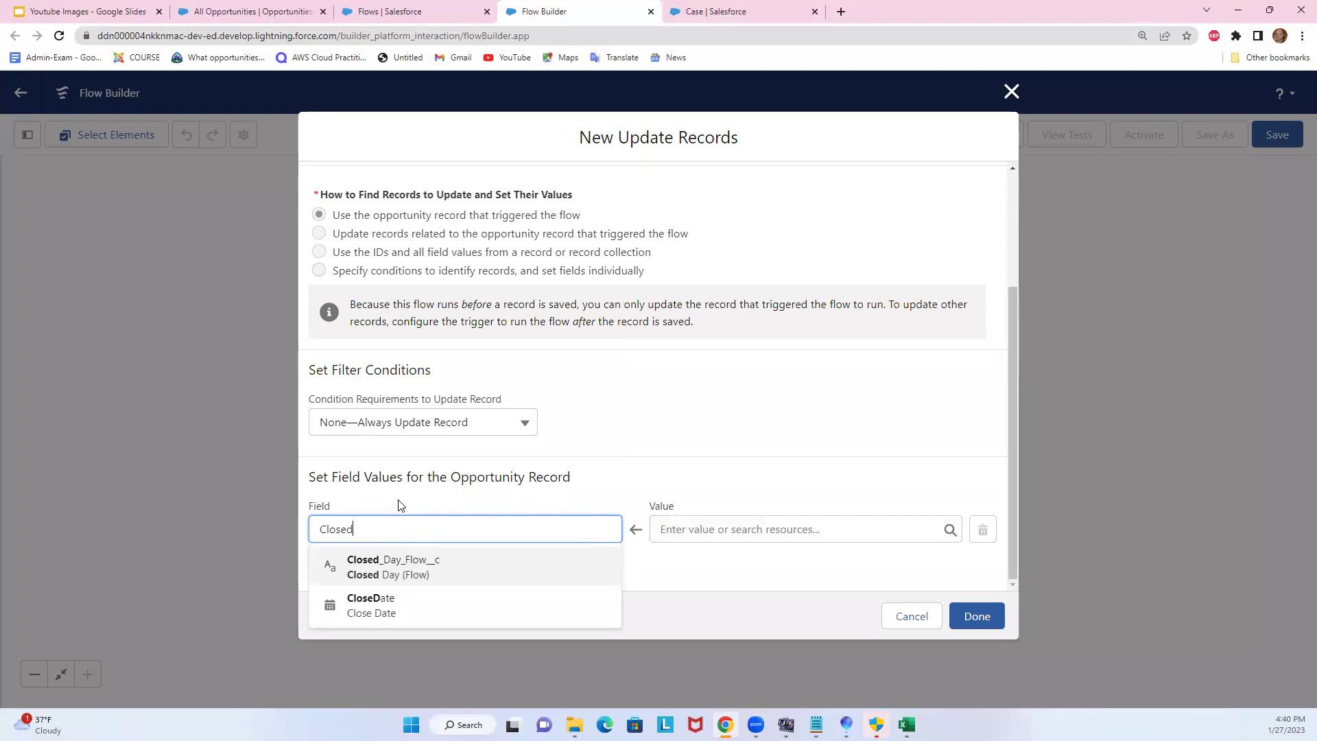
click(421, 569)
Create a new Formula resource for the field's value and give it the API name ClosedDayValue
click(746, 528)
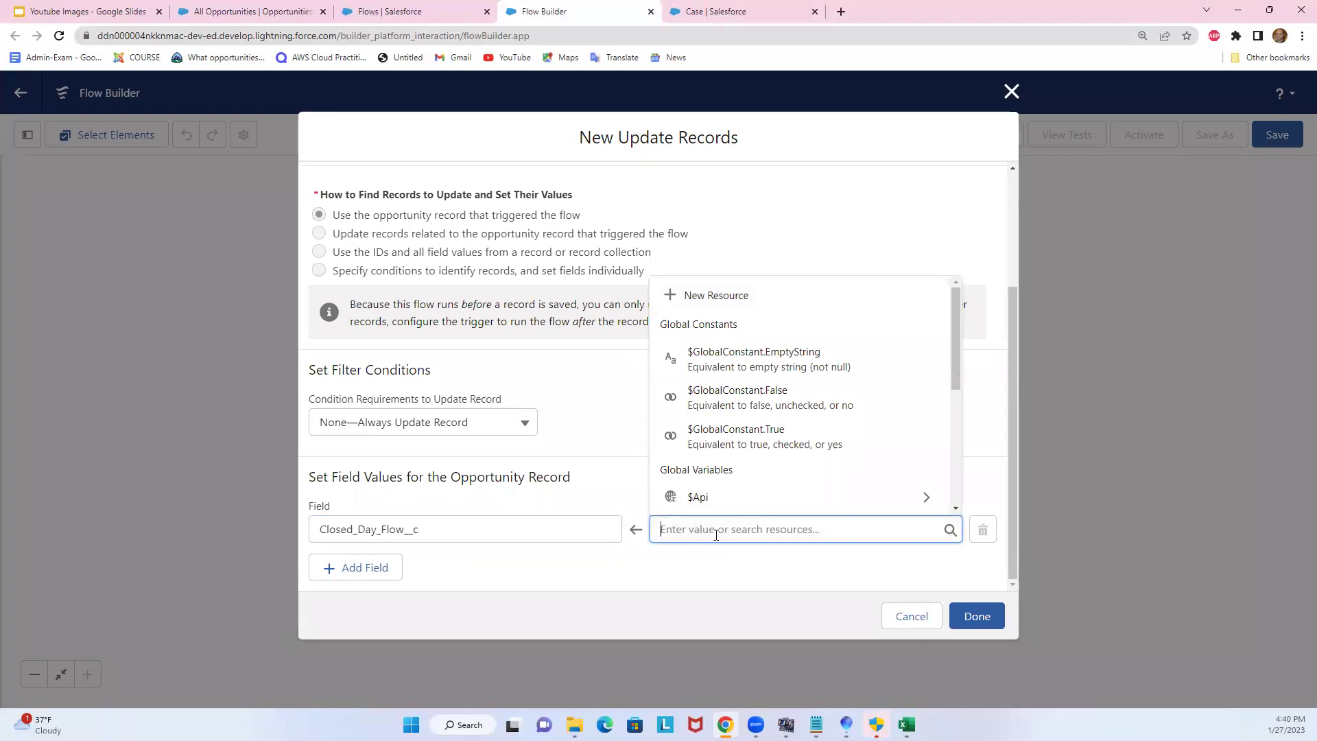
click(712, 296)
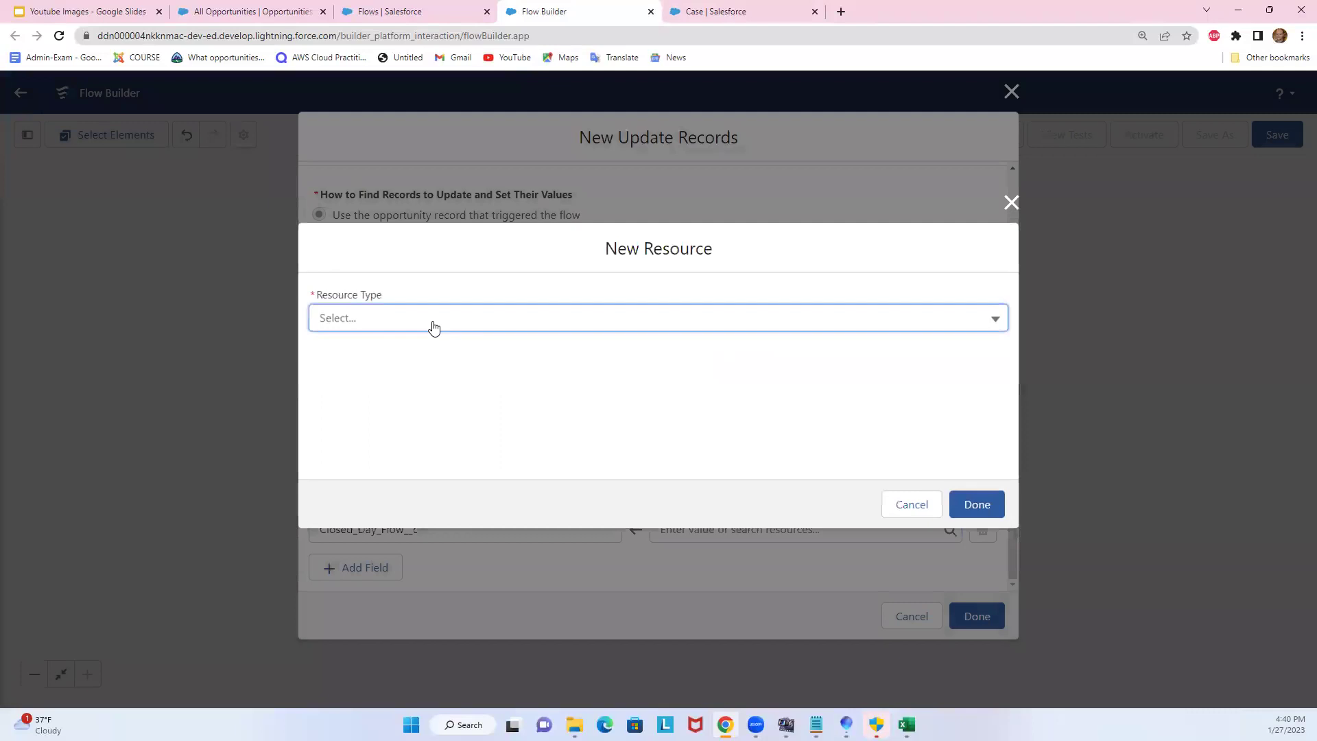
click(432, 324)
click(367, 439)
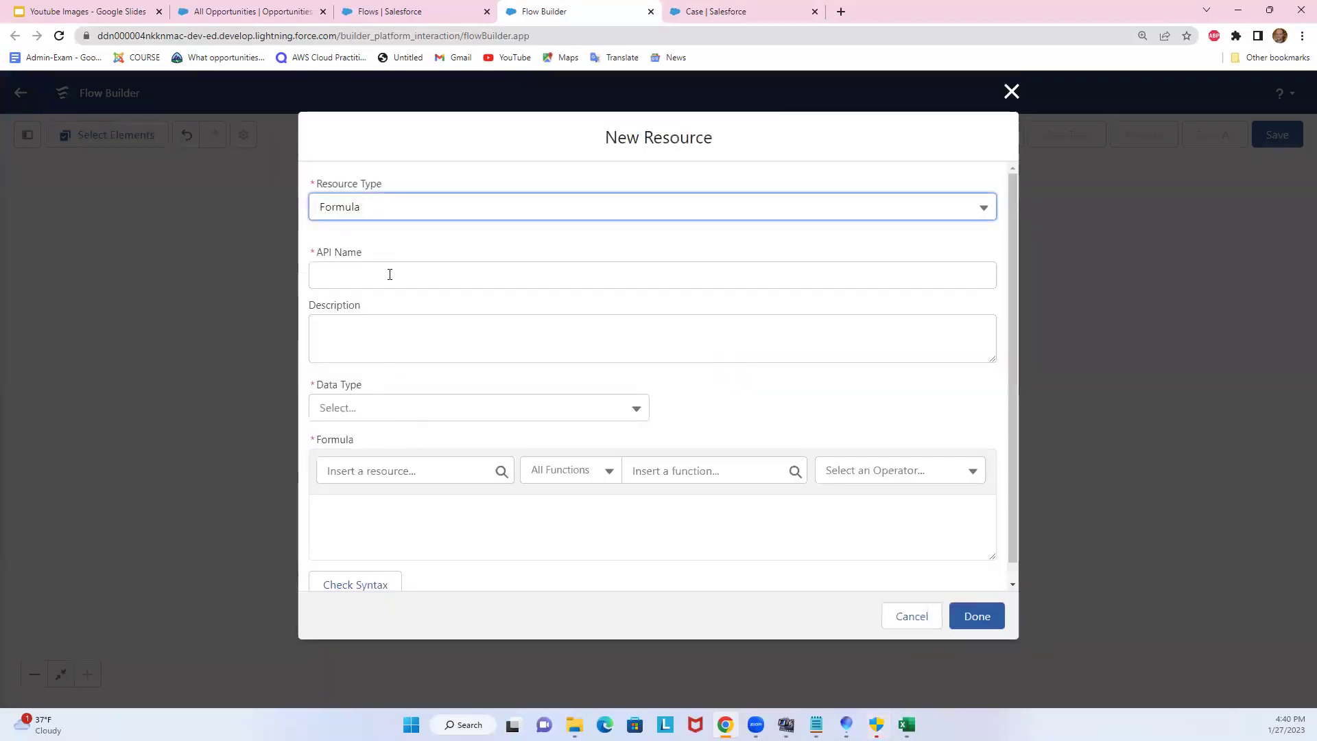
click(356, 273)
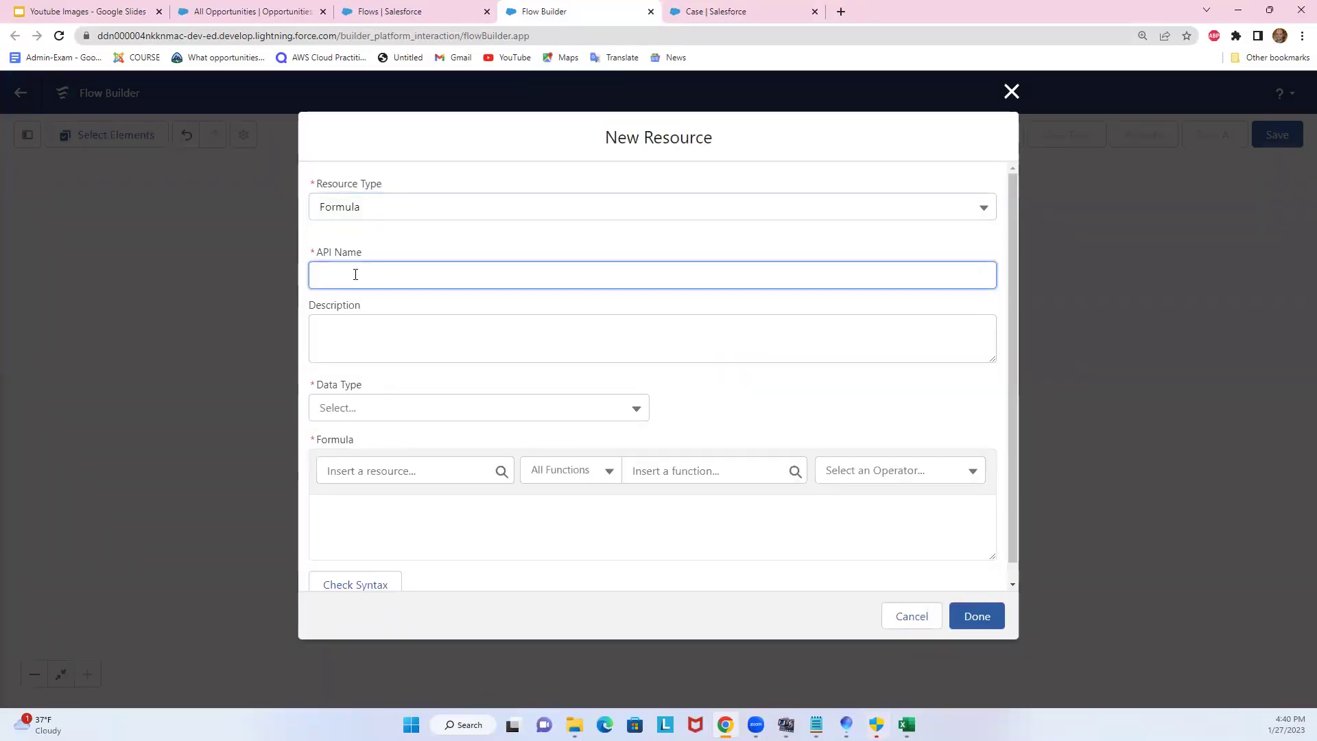
text(Closed Day Value)
click(491, 310)
Set the formula resource's data type to Text and enlarge its formula box for entry
scroll(491, 365, down, 1)
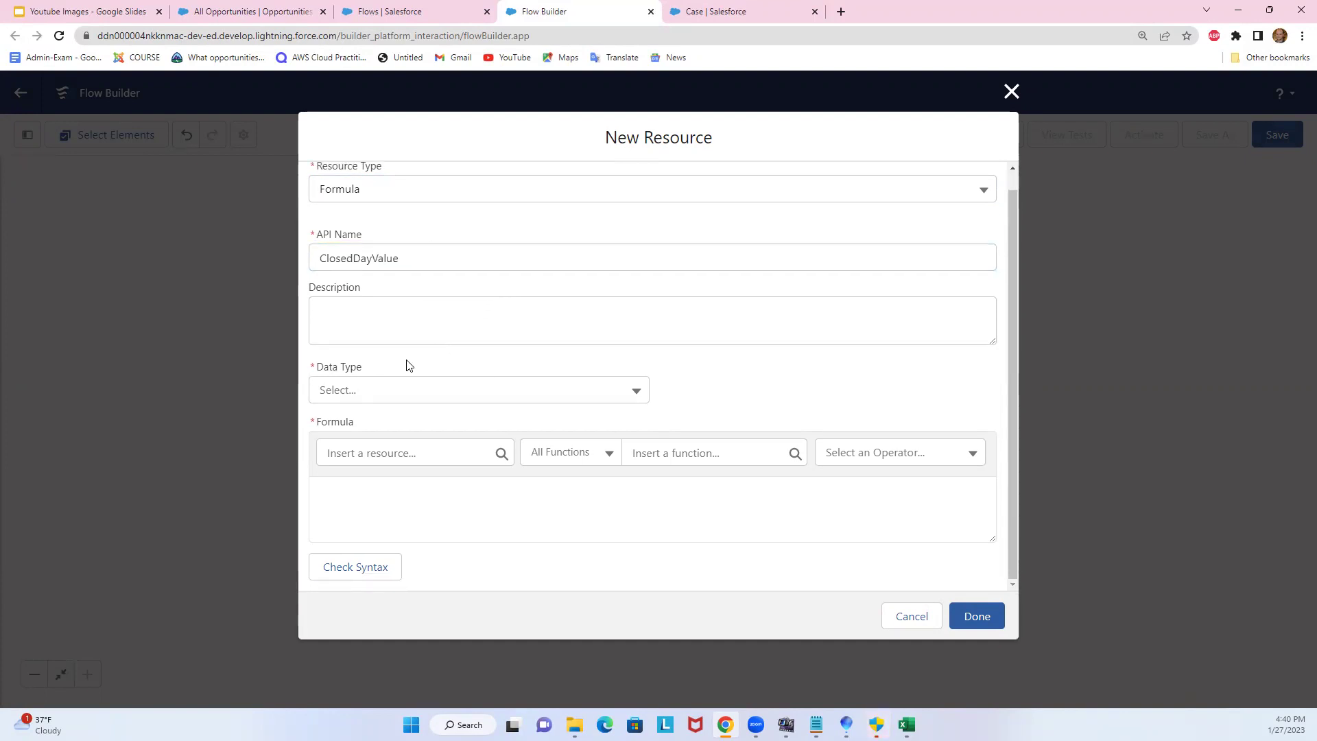
click(402, 389)
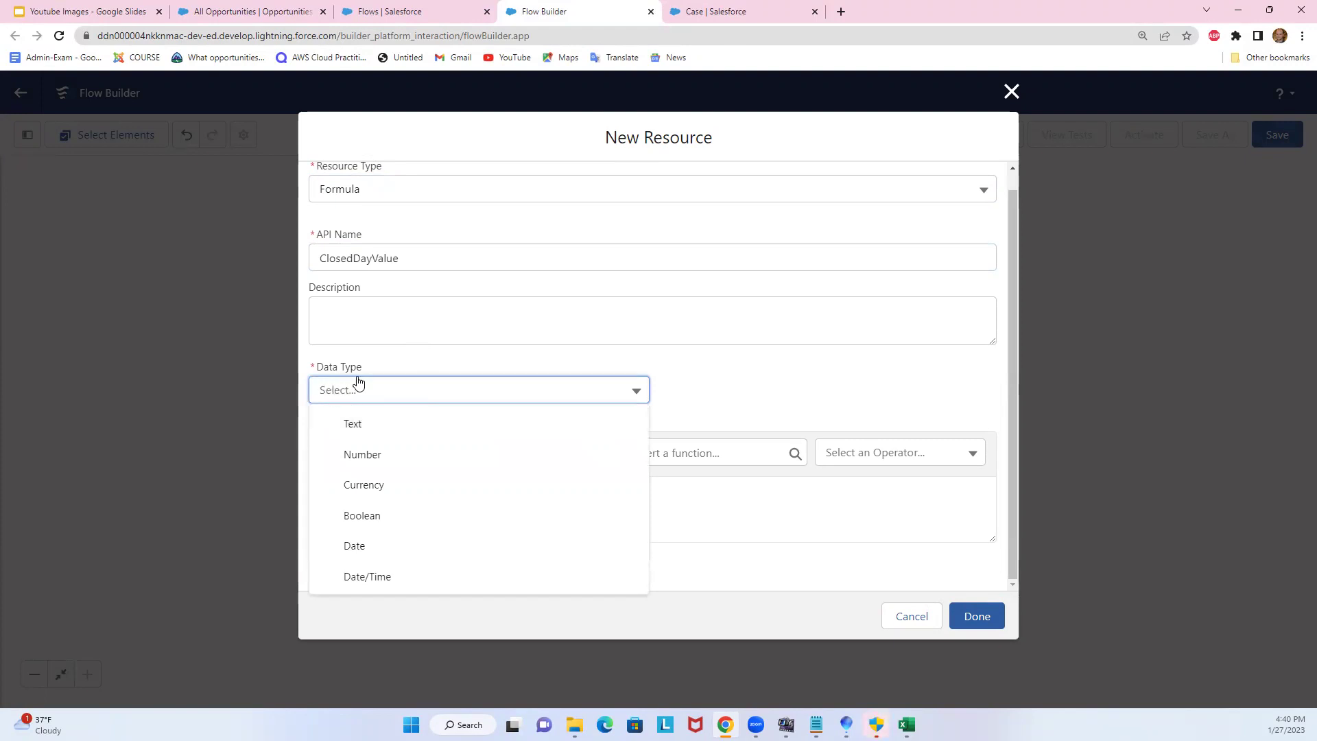
click(352, 423)
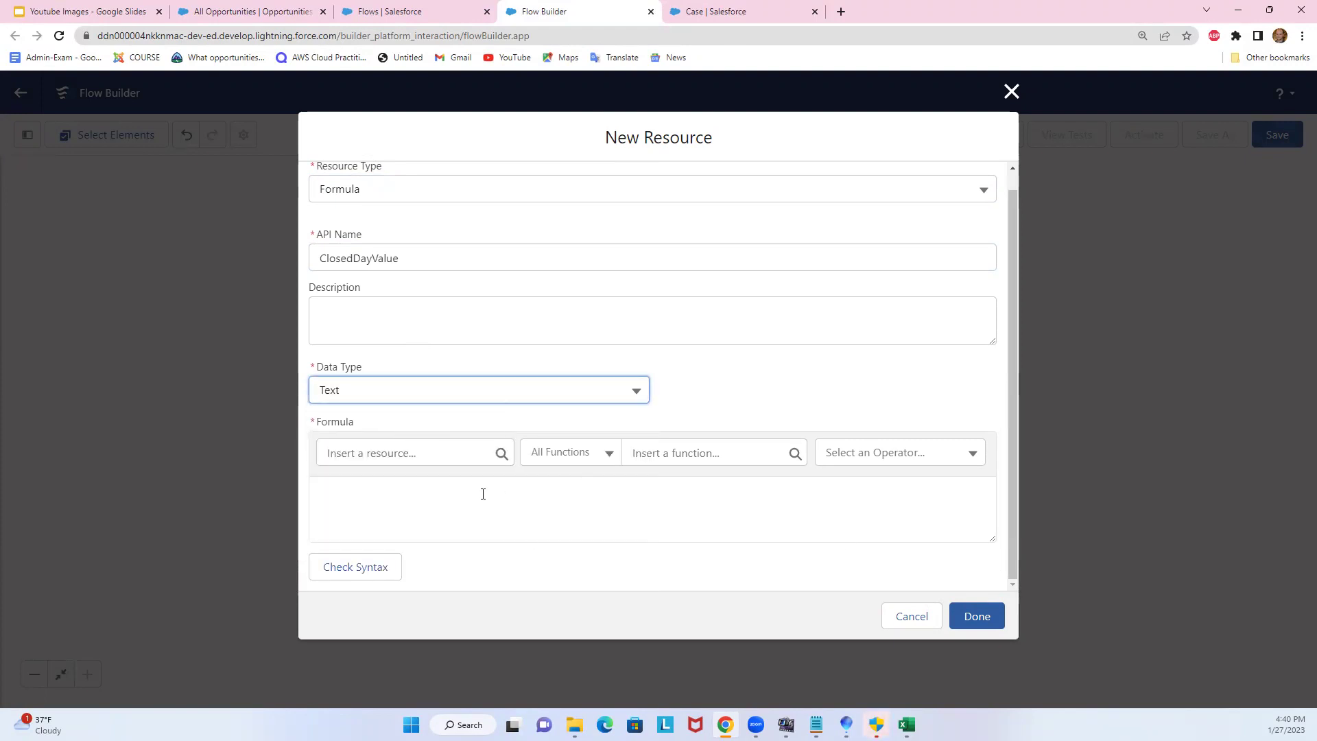
drag(993, 539, 993, 572)
click(512, 488)
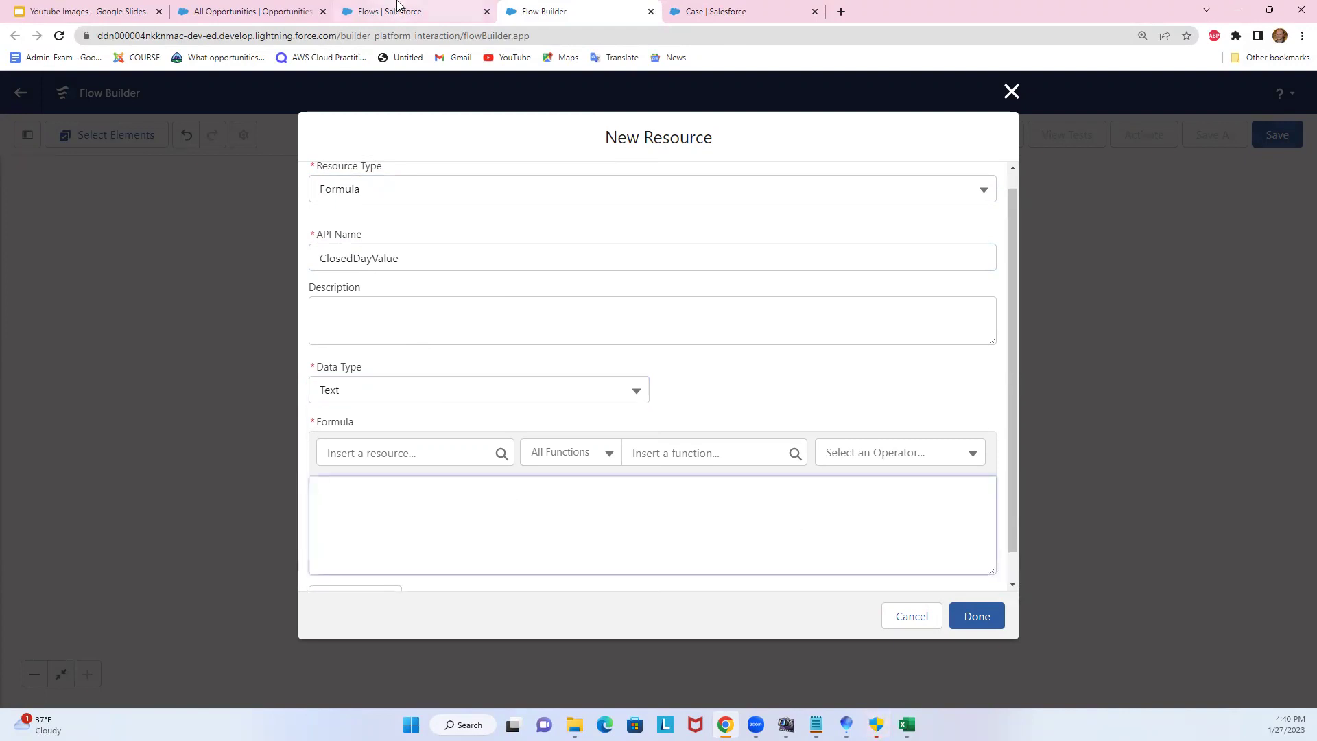
Return to the Setup browser tab and open the Opportunity object in Object Manager by searching for "opp"
click(397, 11)
click(132, 178)
double_click(131, 179)
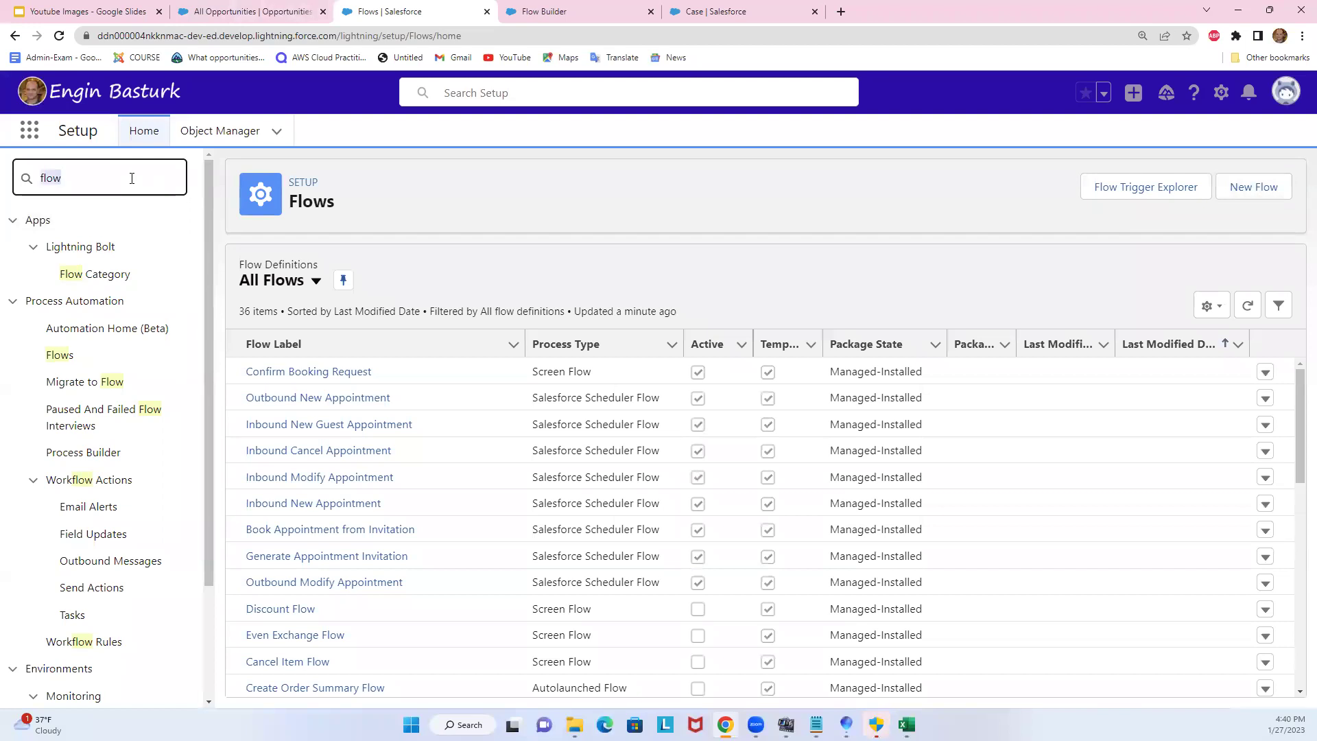
text(op)
click(229, 133)
click(1011, 190)
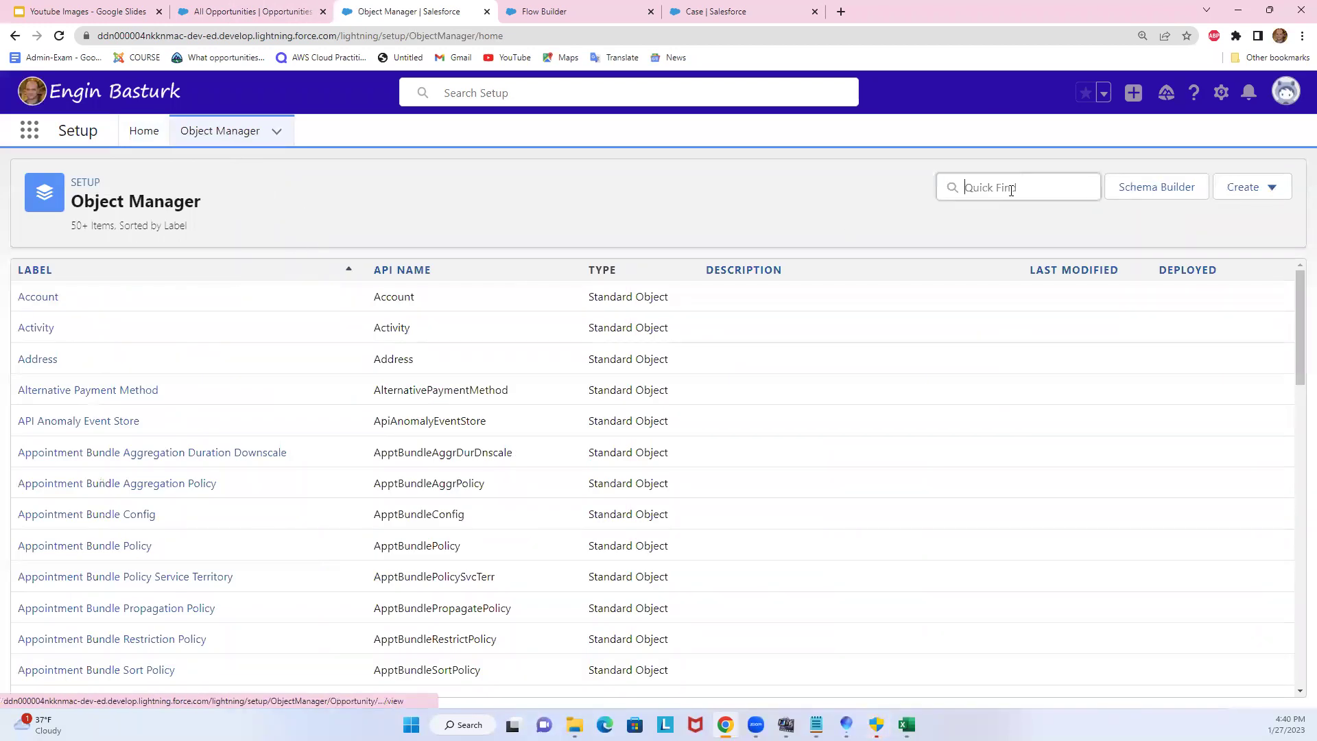
text(opp)
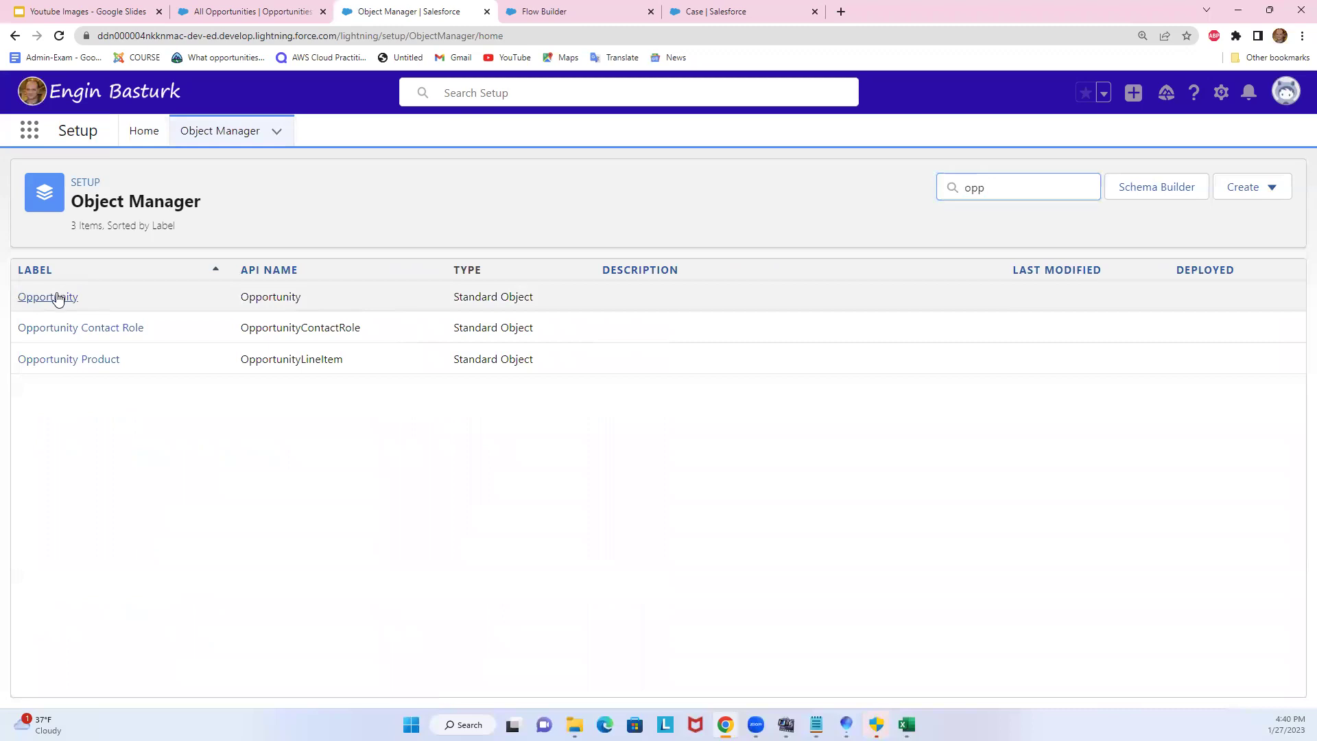
click(58, 299)
Open the Closed Day formula field from Opportunity's Fields & Relationships for editing
click(108, 300)
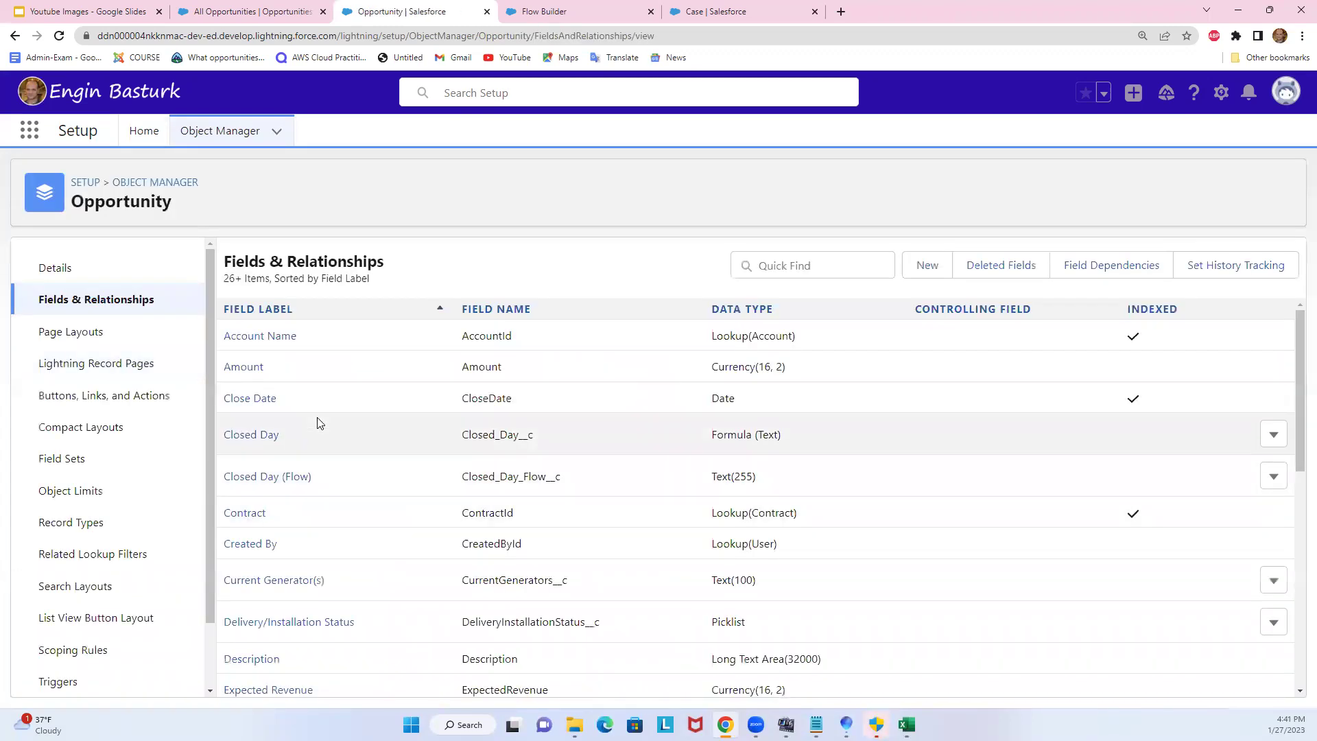
click(1273, 435)
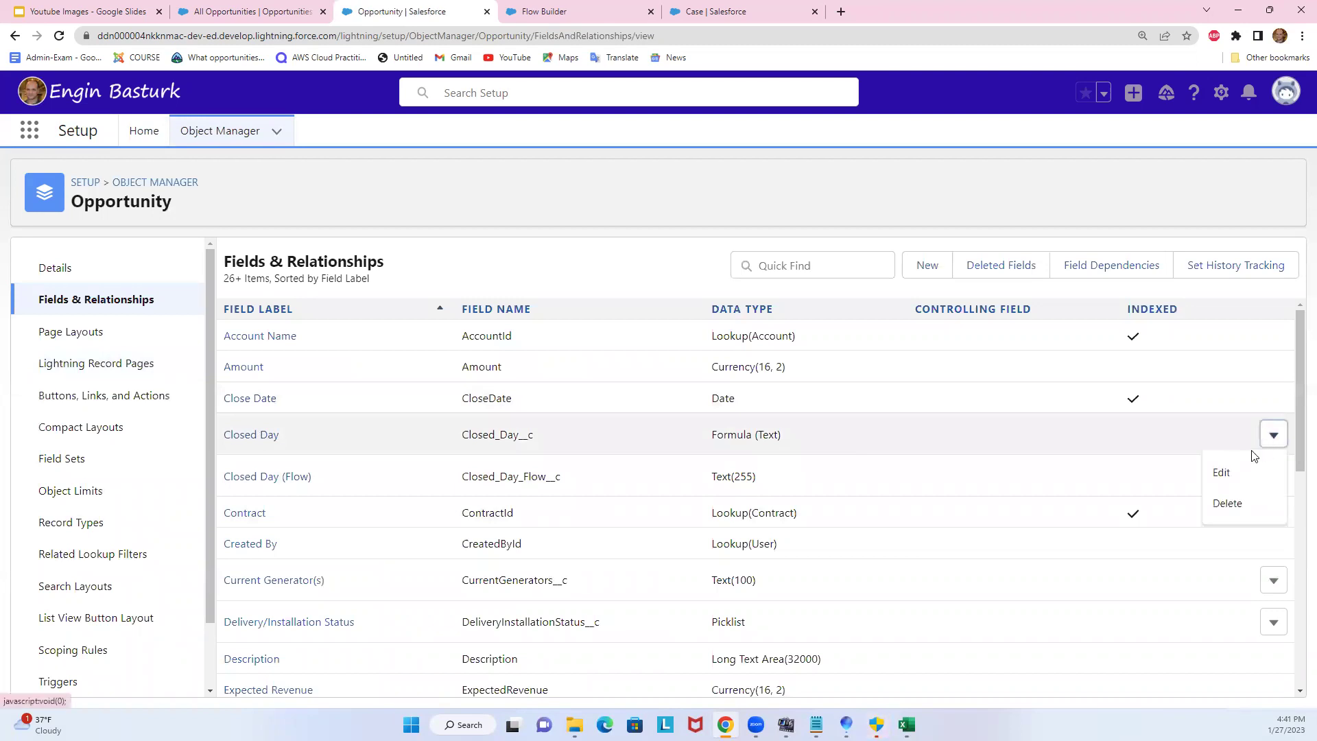
click(1221, 472)
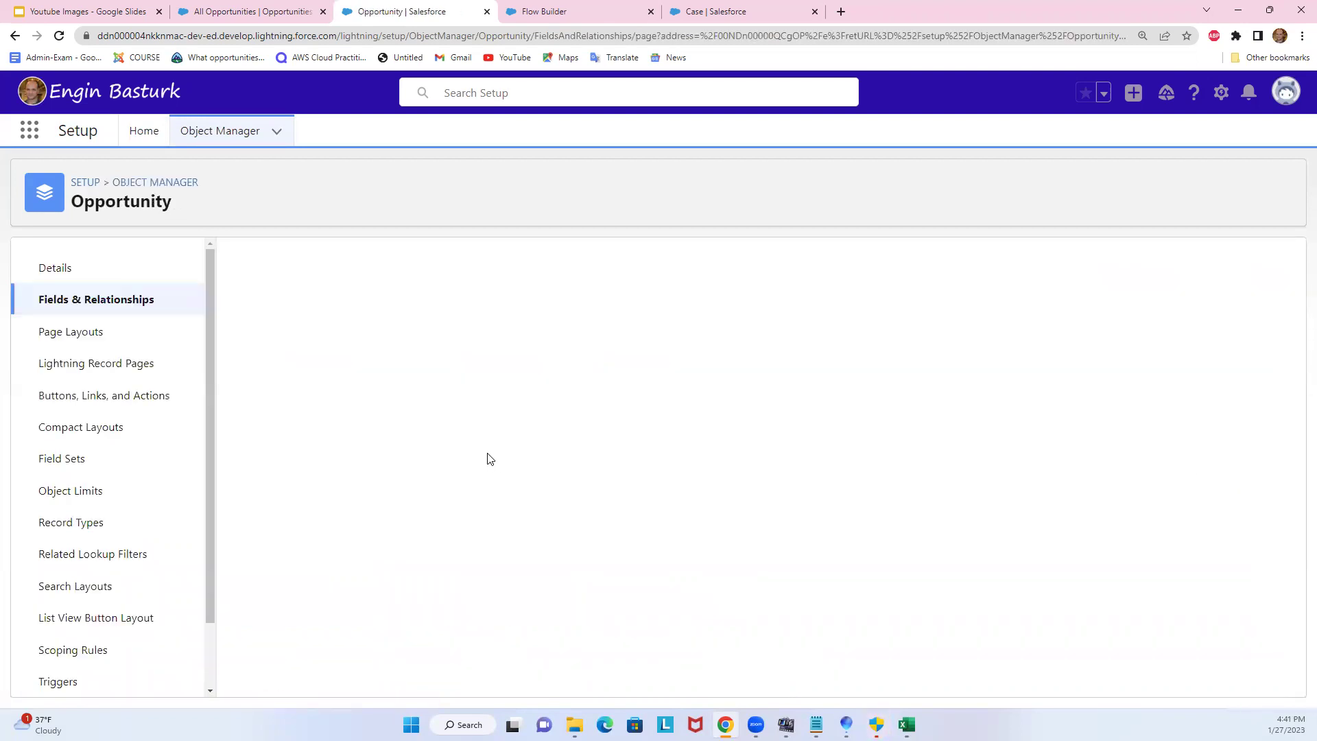
Copy the whole weekday formula from the Closed Day field and paste it into the ClosedDayValue resource's formula in Flow Builder
scroll(370, 557, down, 5)
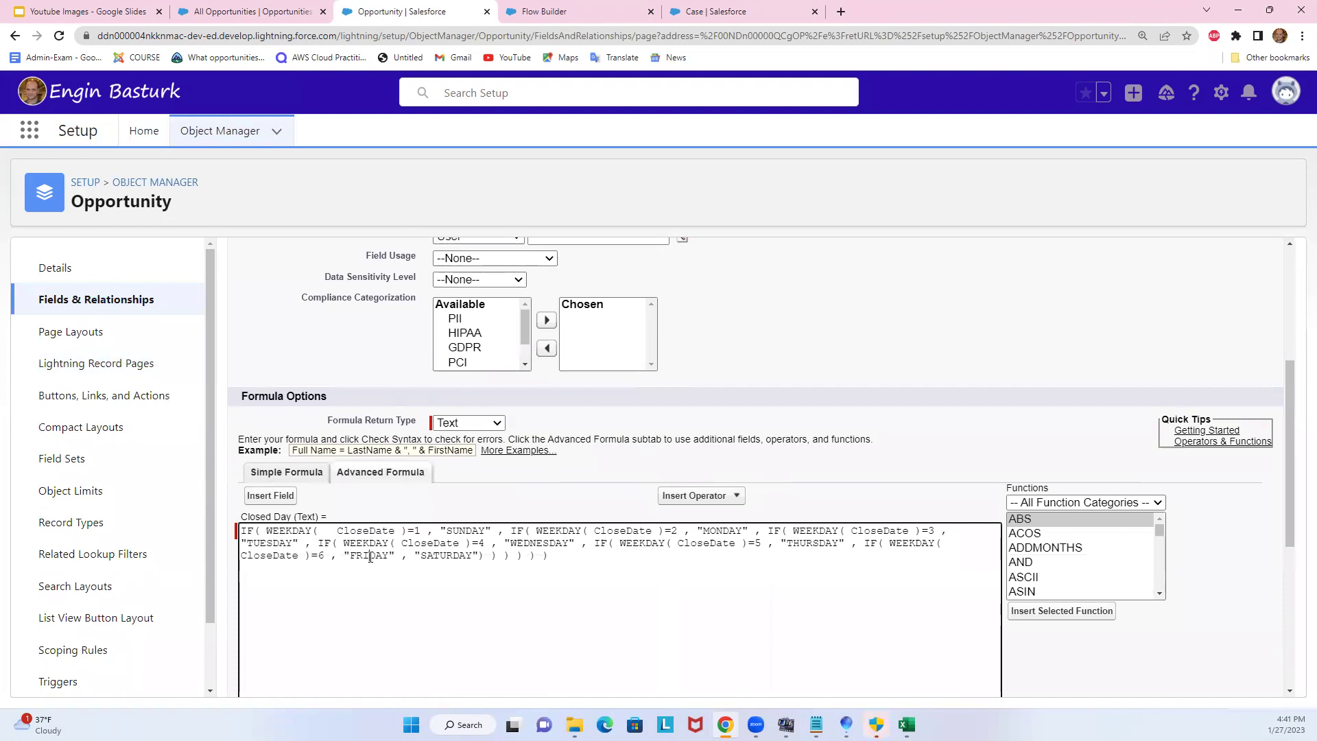
key(ctrl+a)
key(ctrl+c)
click(604, 11)
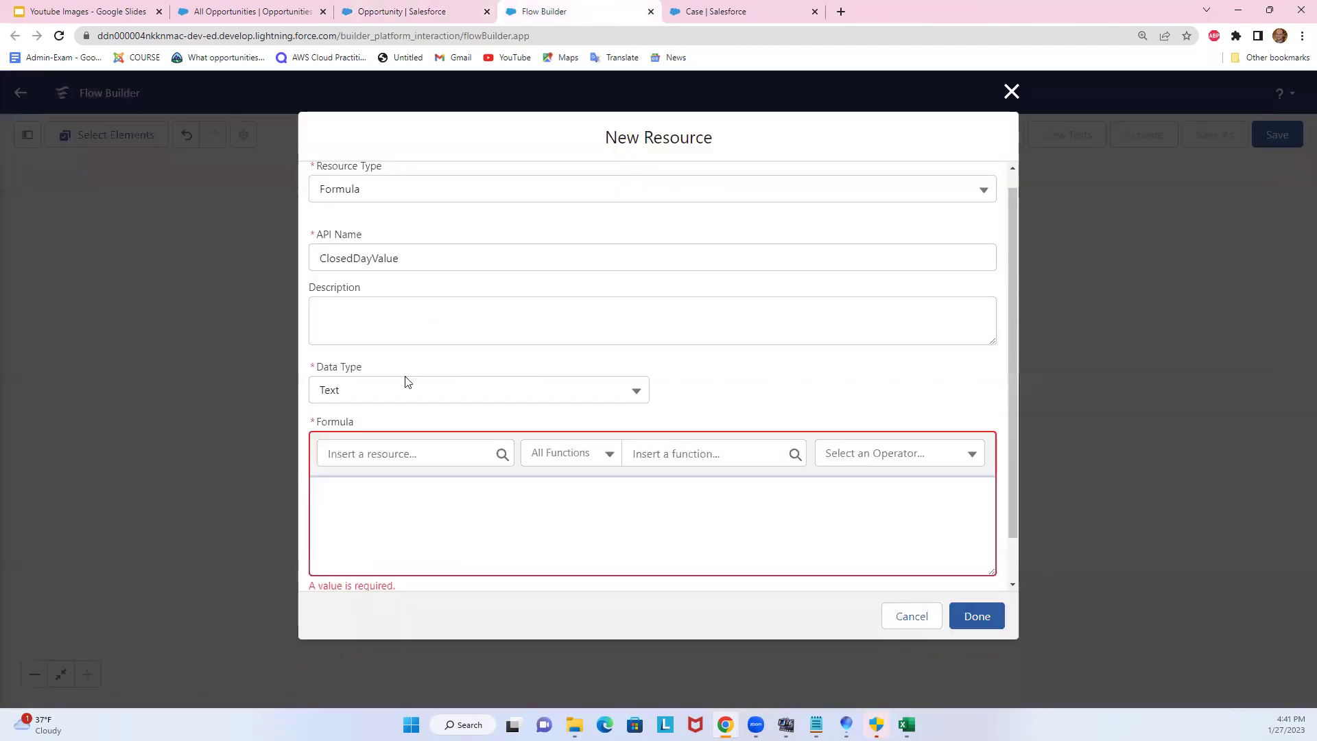
key(ctrl+v)
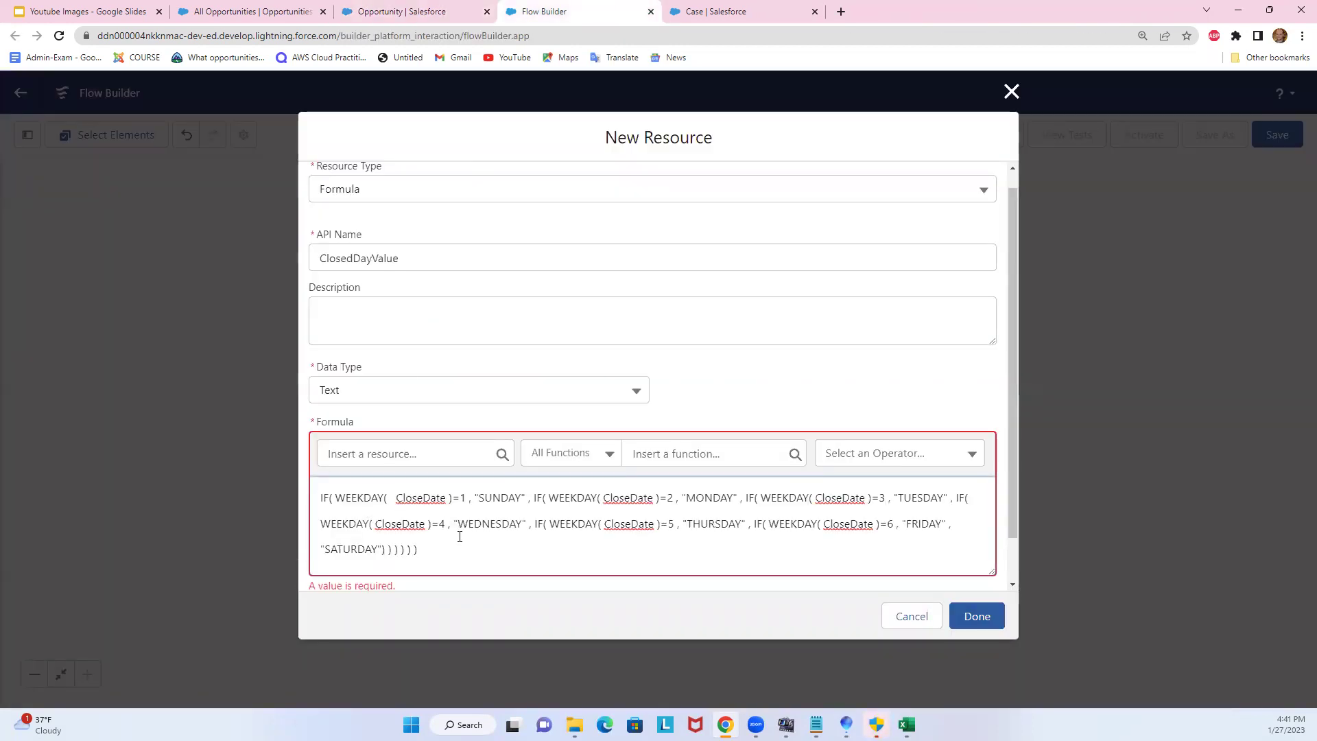
Replace the first CloseDate reference in the formula, in the SUNDAY condition, with the triggering record's {!$Record.CloseDate} resource
double_click(432, 497)
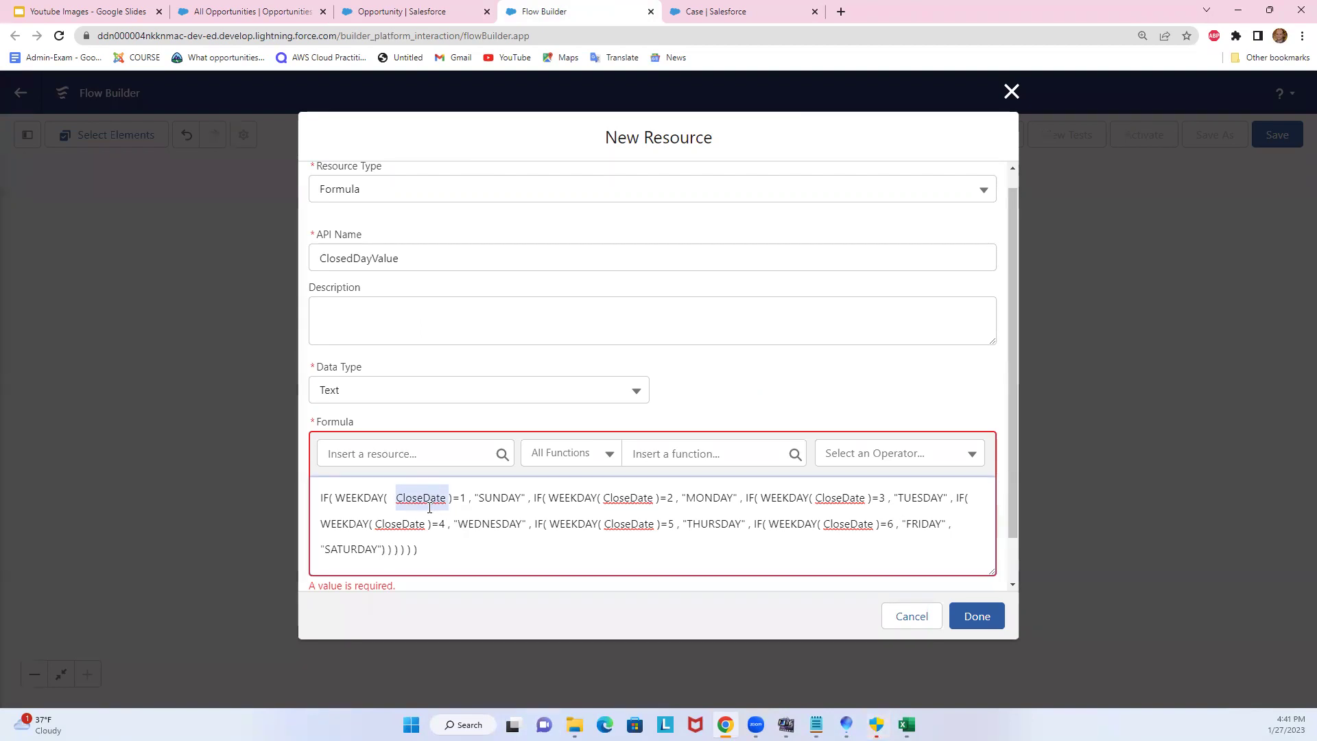
key(BackSpace)
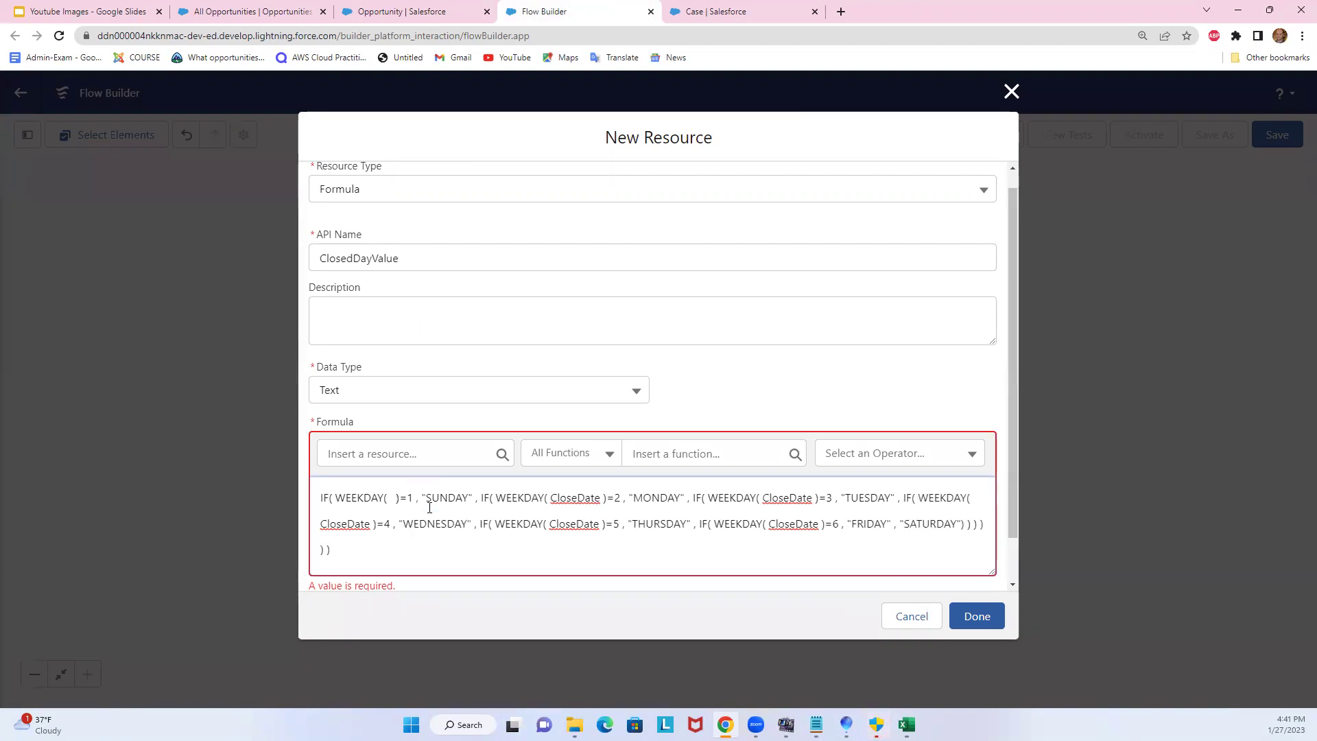
click(384, 453)
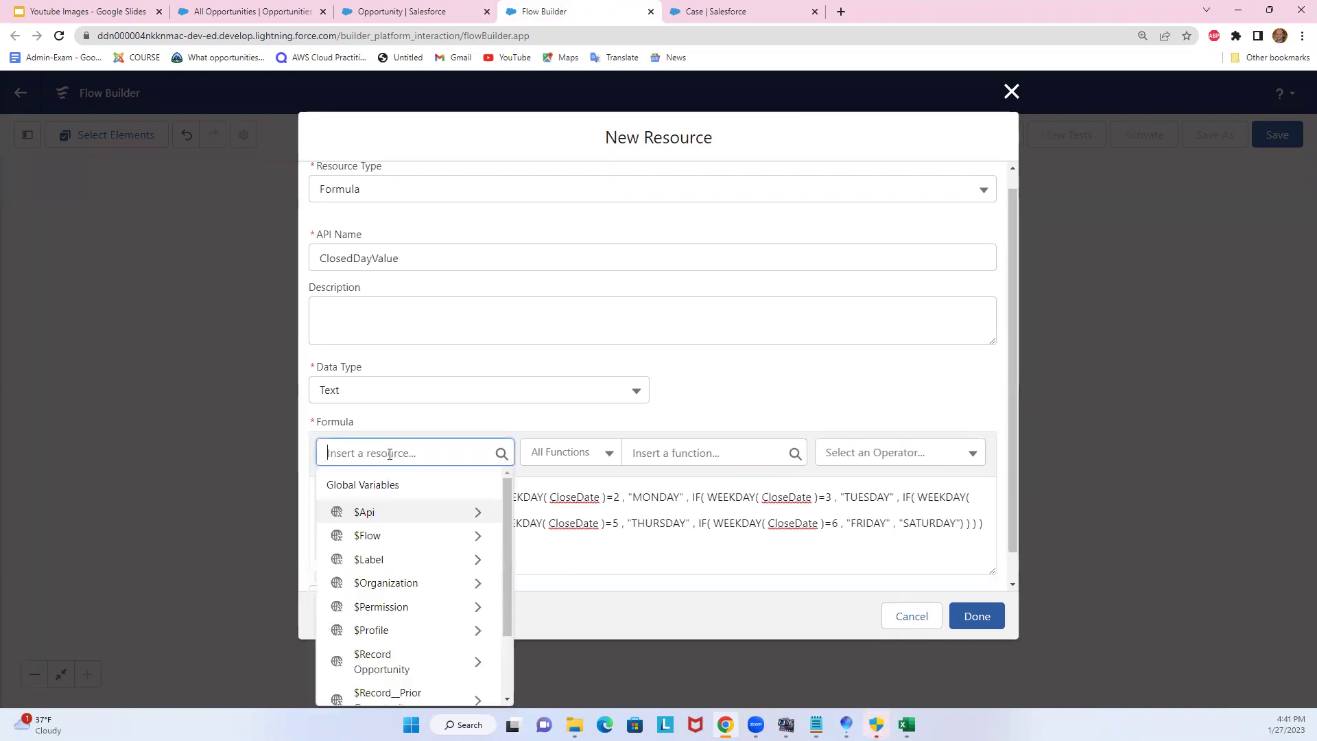
scroll(412, 535, down, 1)
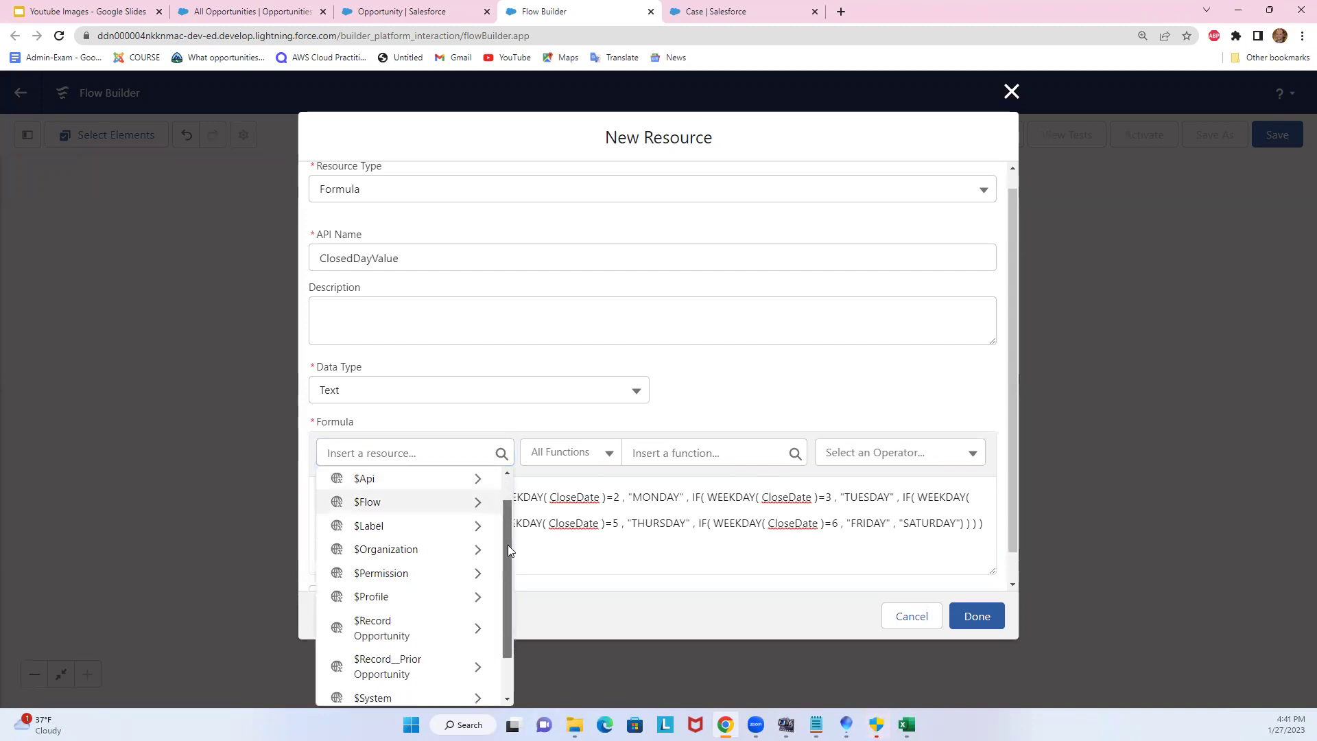
click(401, 637)
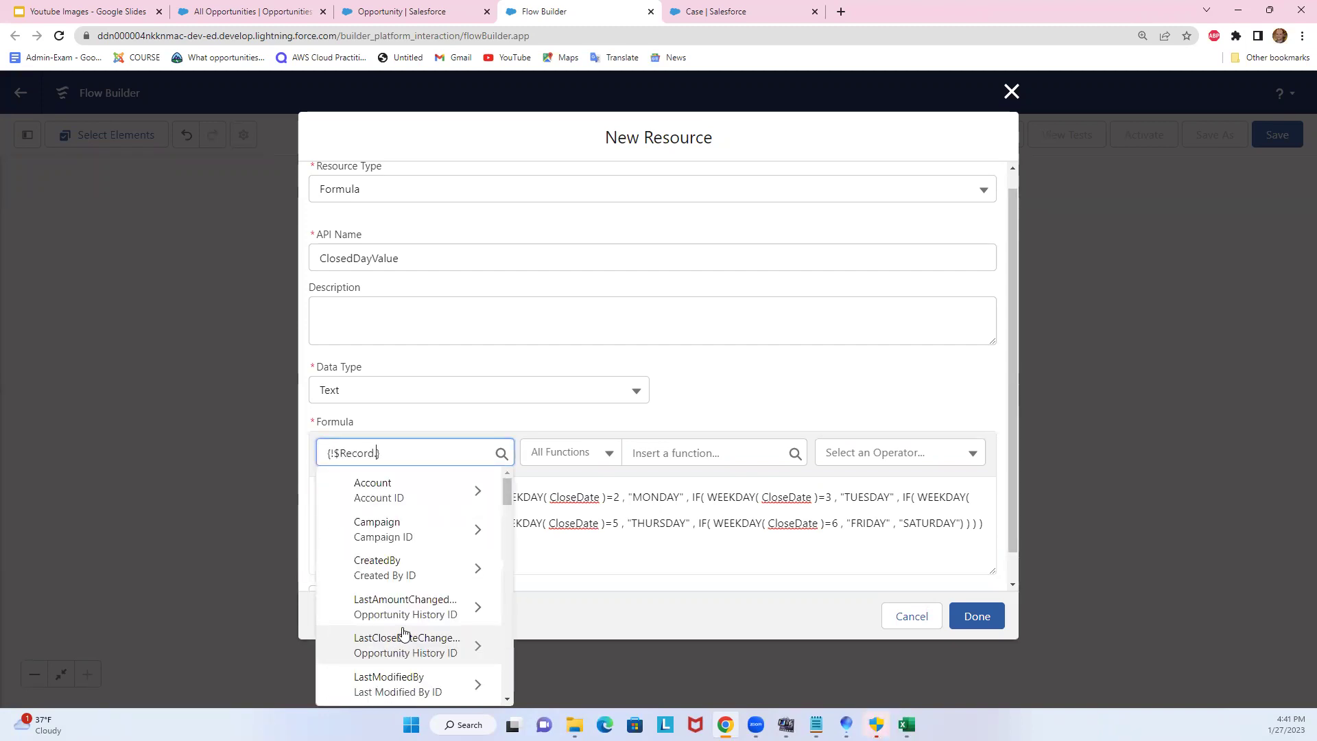
text(Cl)
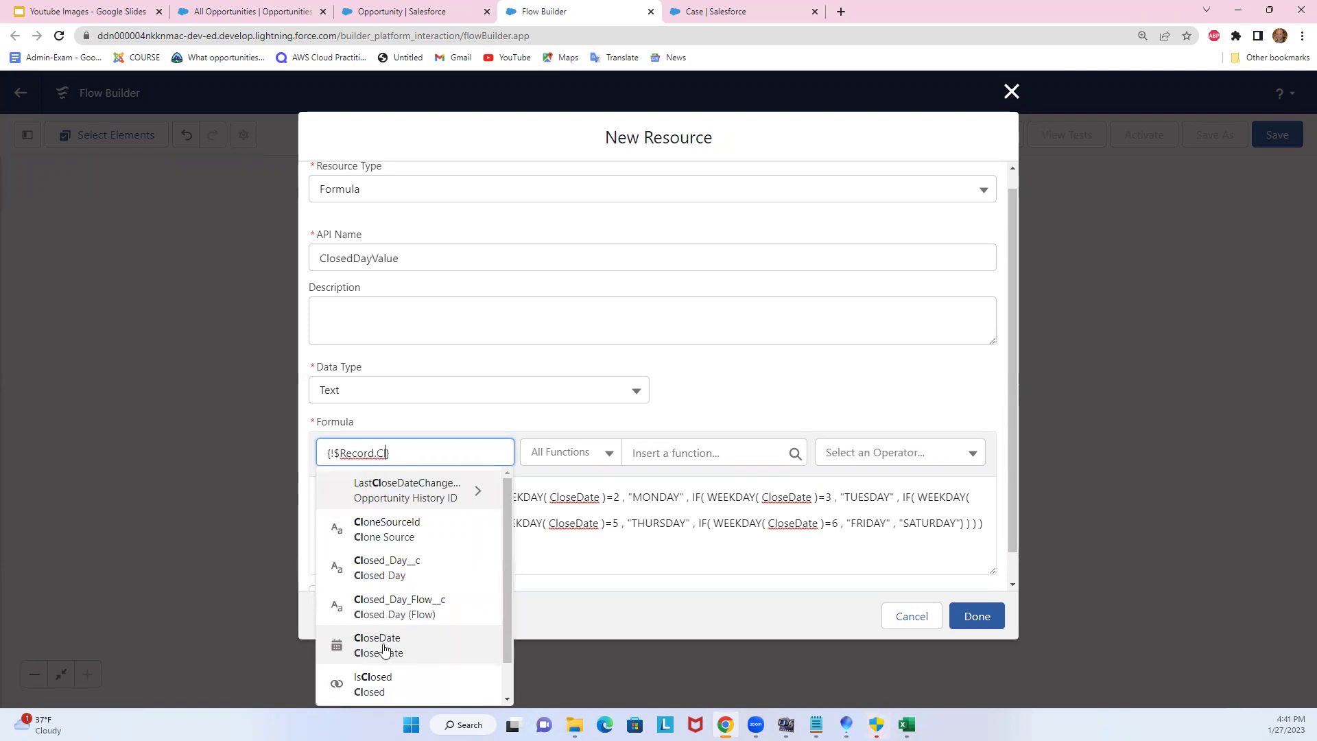
click(393, 645)
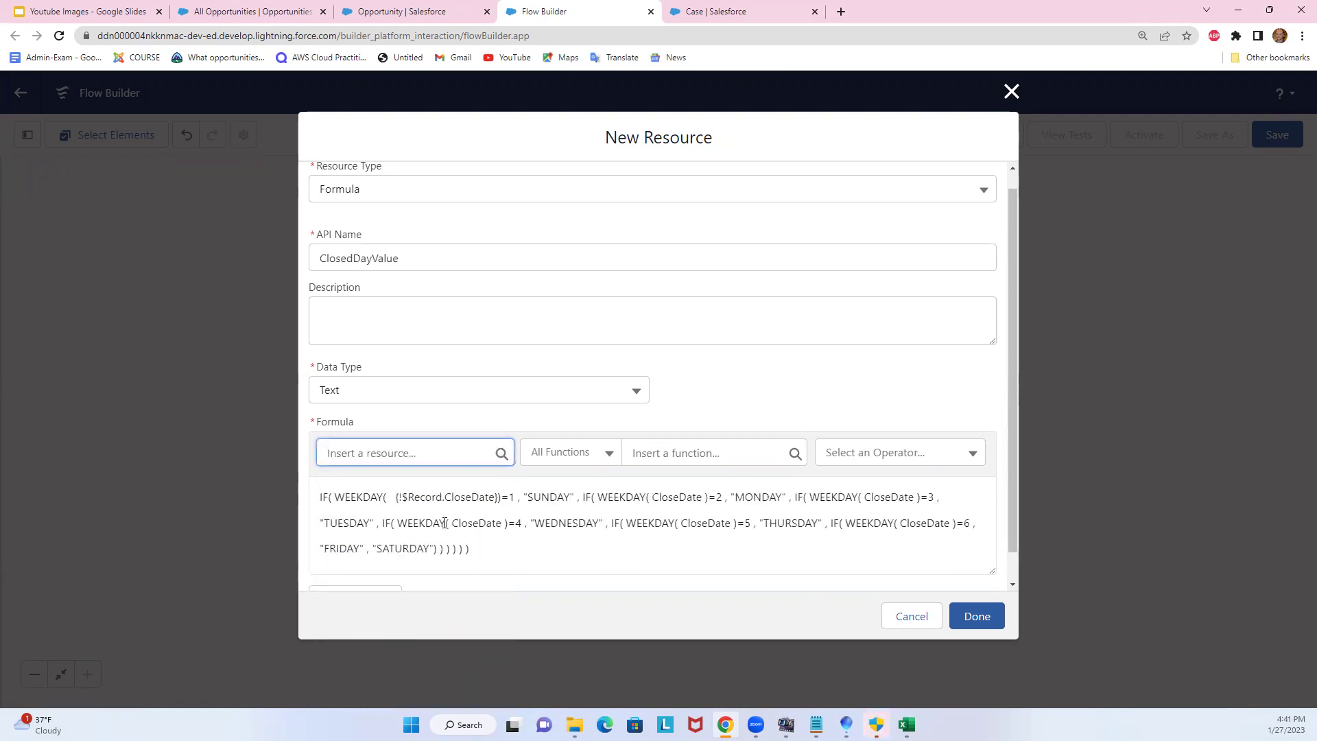
Replace the five remaining CloseDate references with {!$Record.CloseDate}, and complete the formula resource and its Update Records element
click(496, 499)
drag(498, 500, 401, 500)
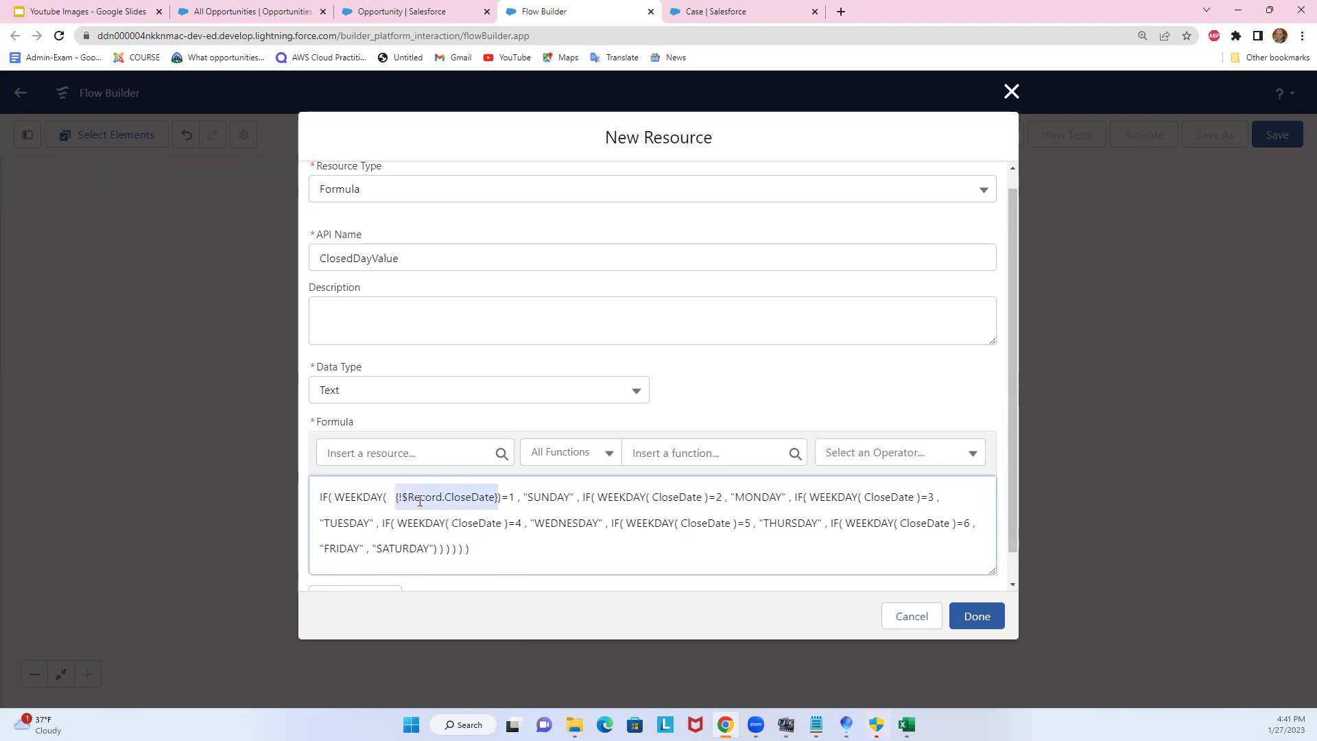
double_click(667, 498)
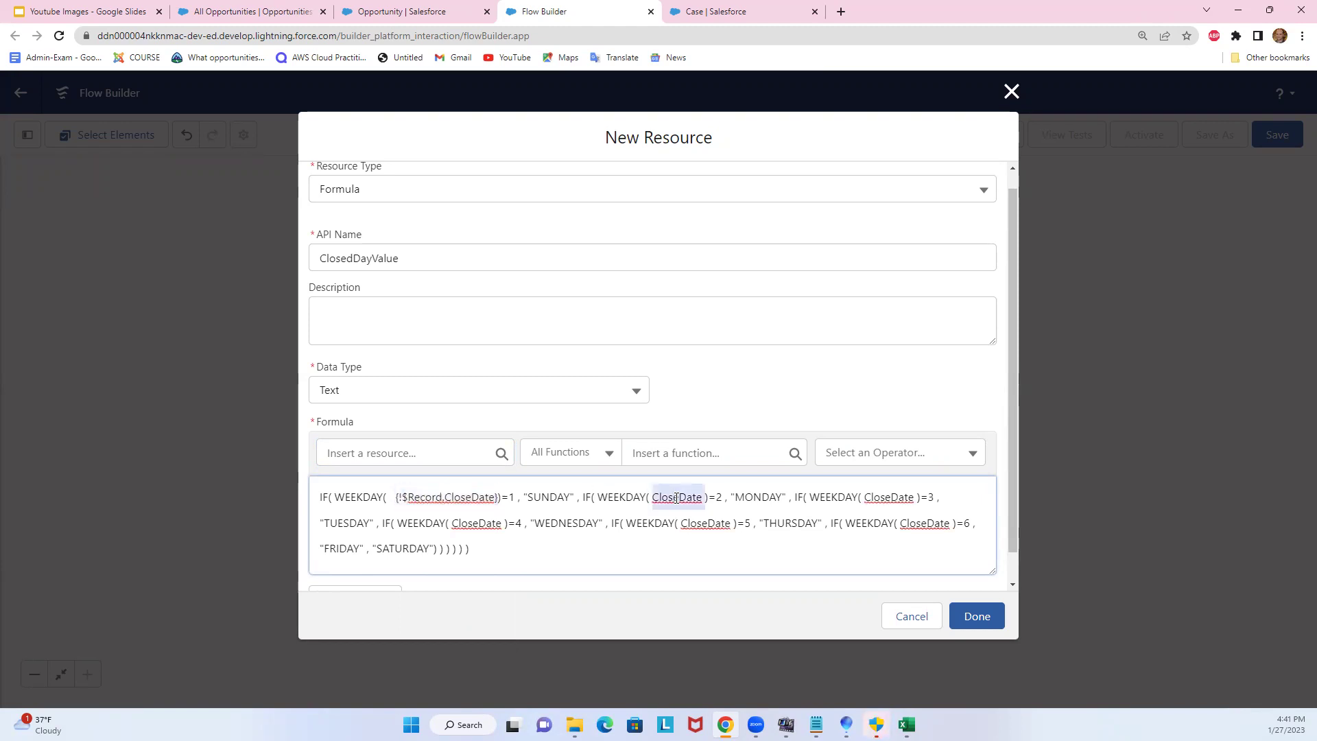
text({!$Record.CloseDate})
double_click(945, 498)
text({!$Record.CloseDate})
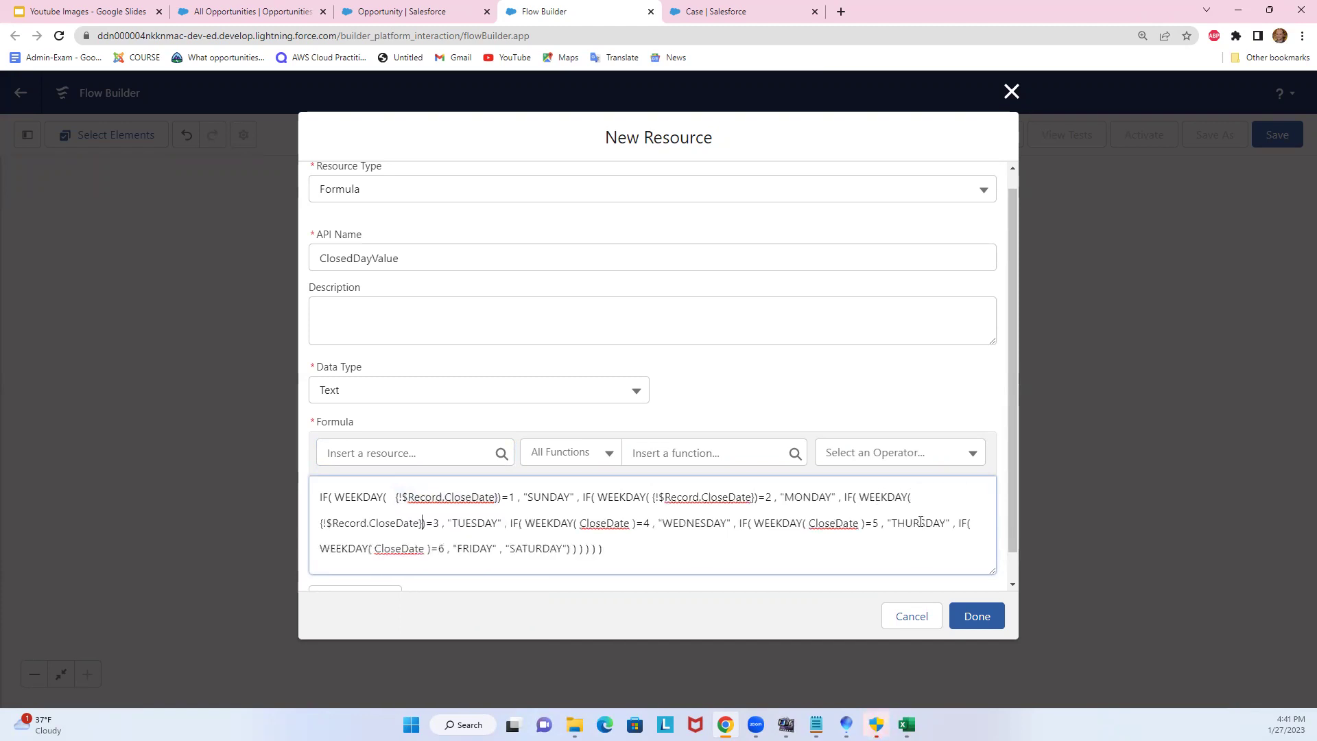
double_click(850, 523)
text({!$Record.CloseDate})
double_click(611, 524)
text({!$Record.CloseDate})
double_click(498, 547)
text({!$Record.CloseDate})
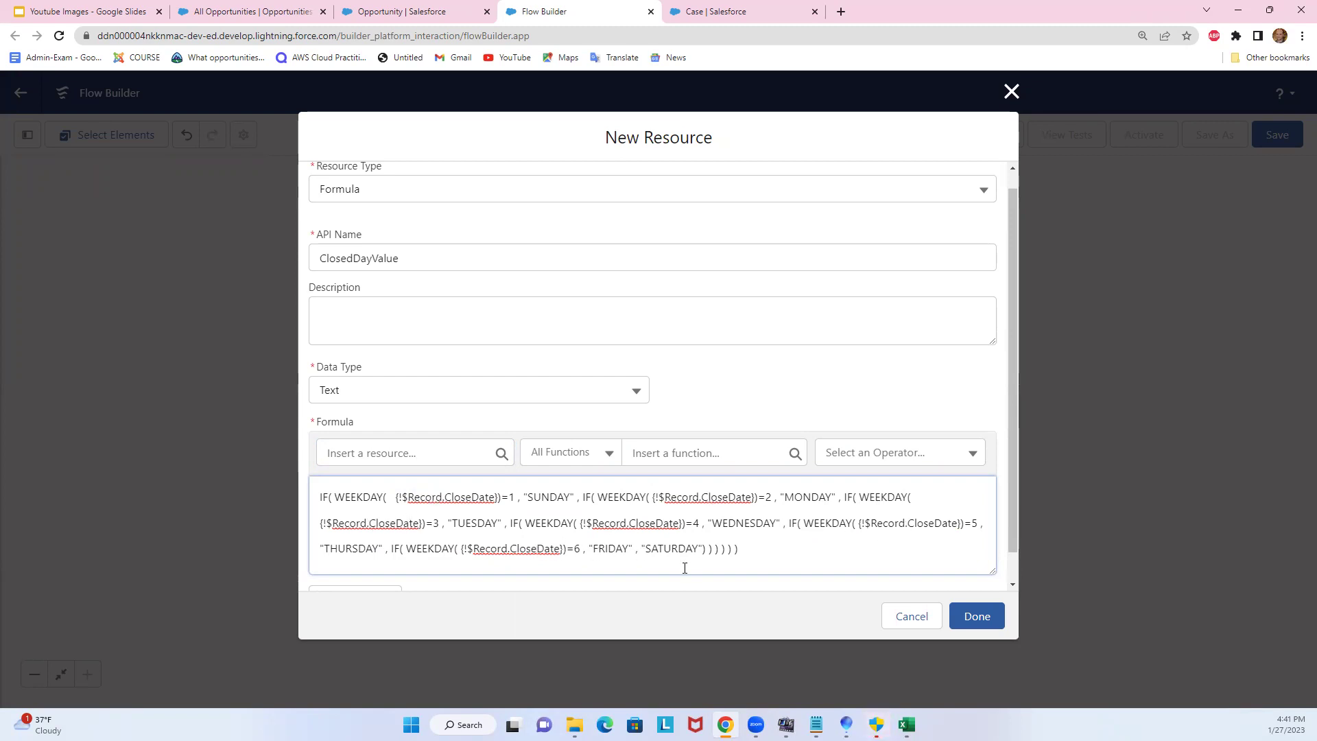
click(977, 614)
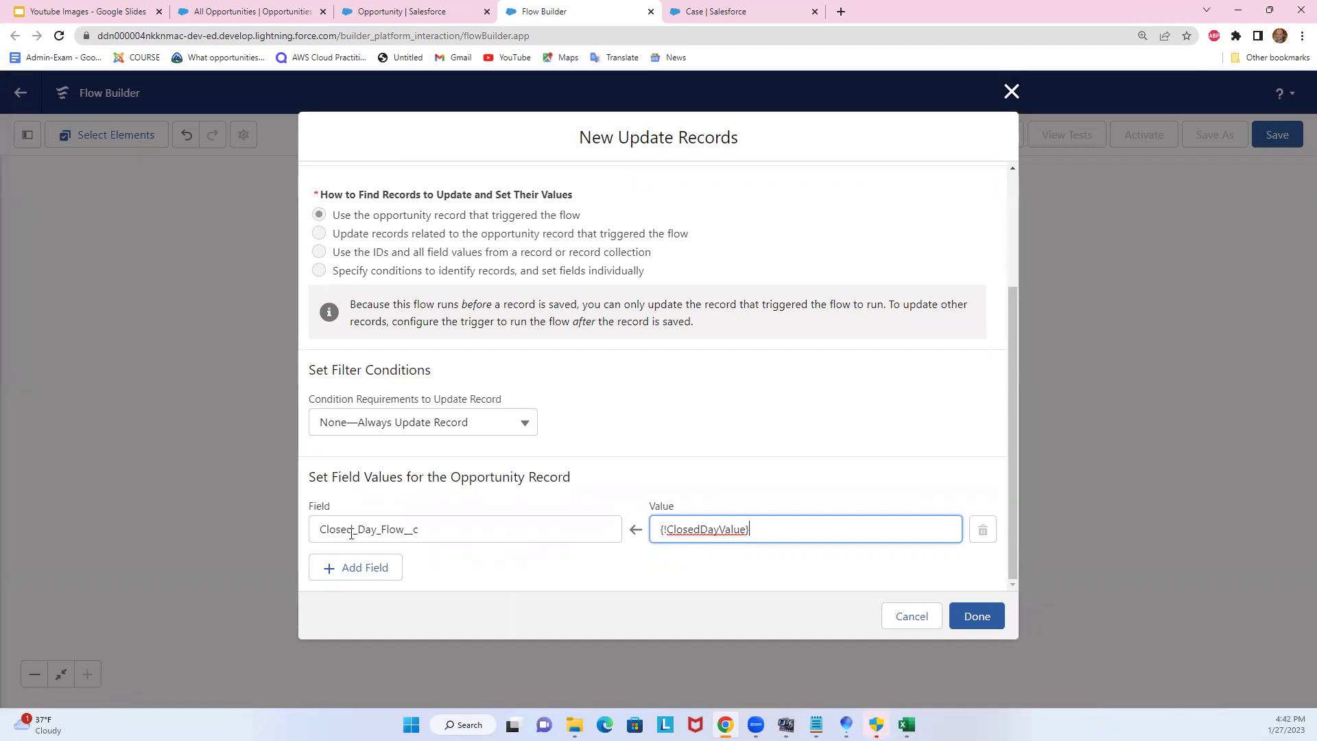
click(976, 614)
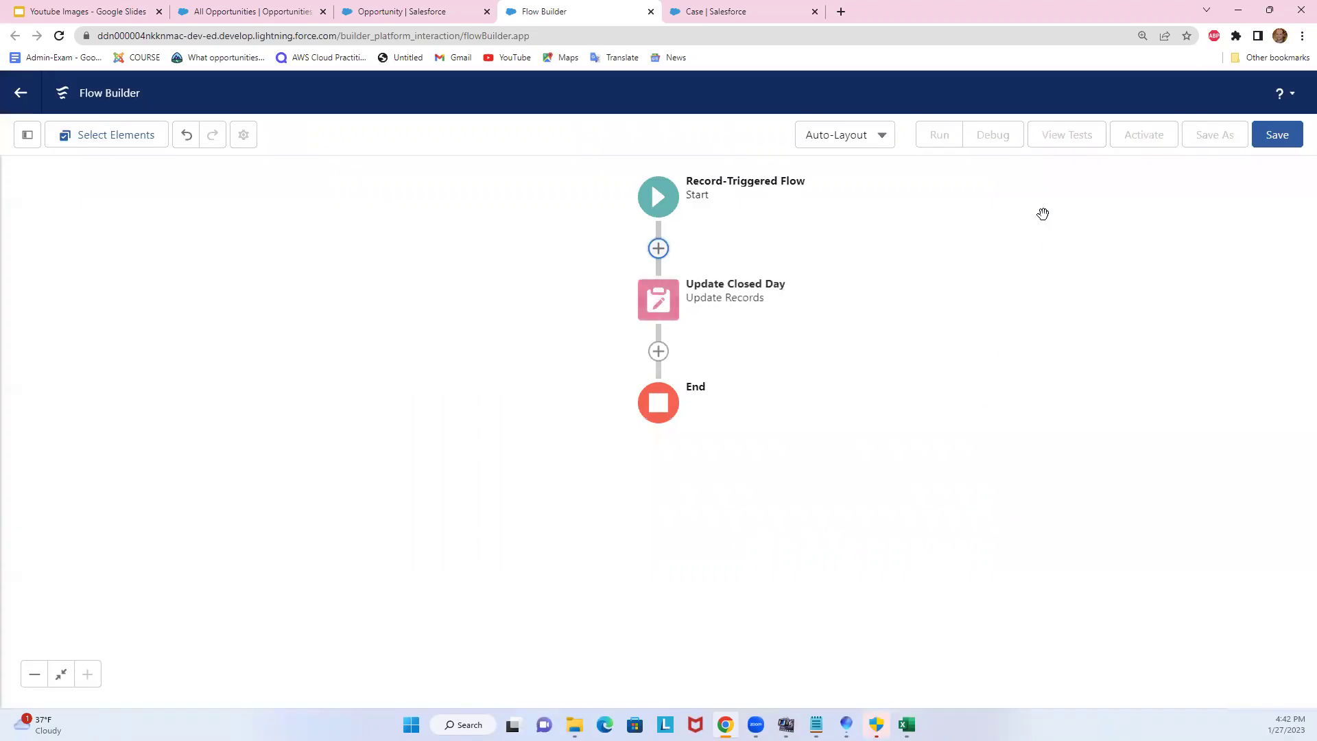
Save the flow with the label Update Closed Day and API name Update_Closed_Day, and activate it
click(1276, 135)
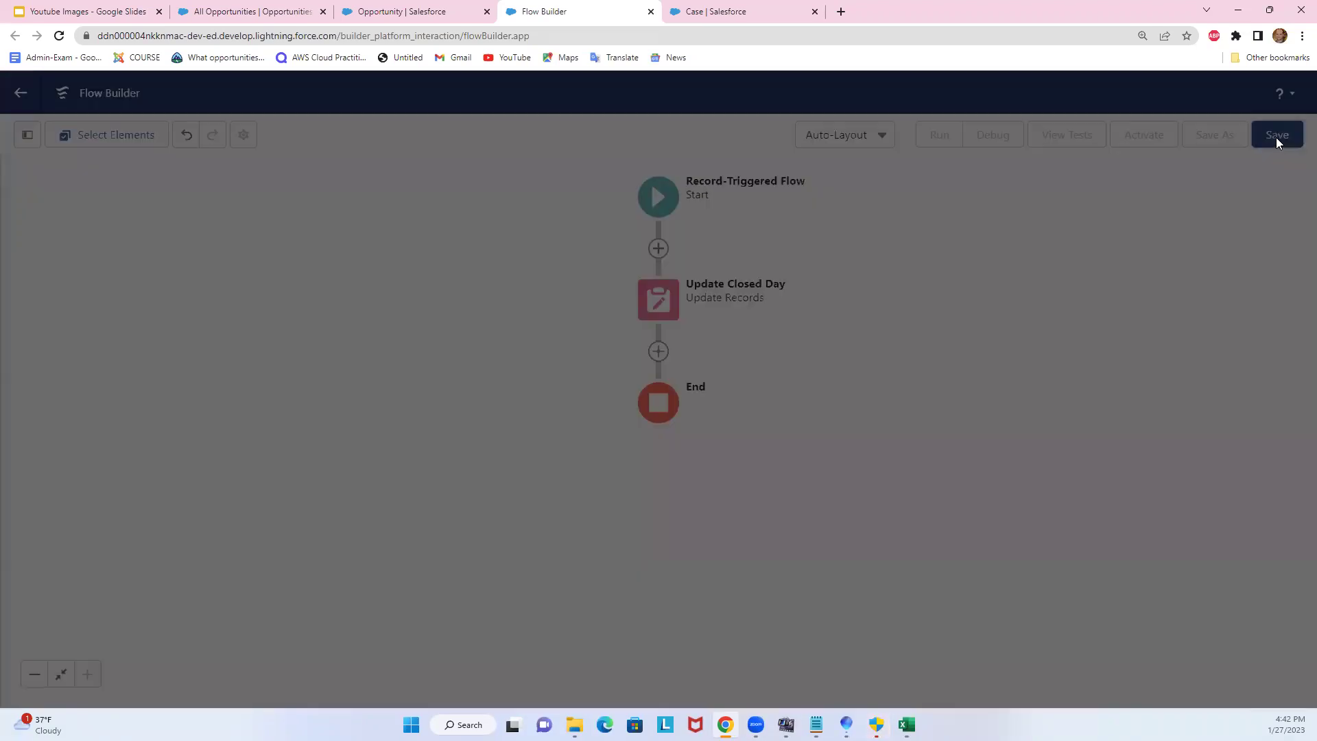
click(511, 339)
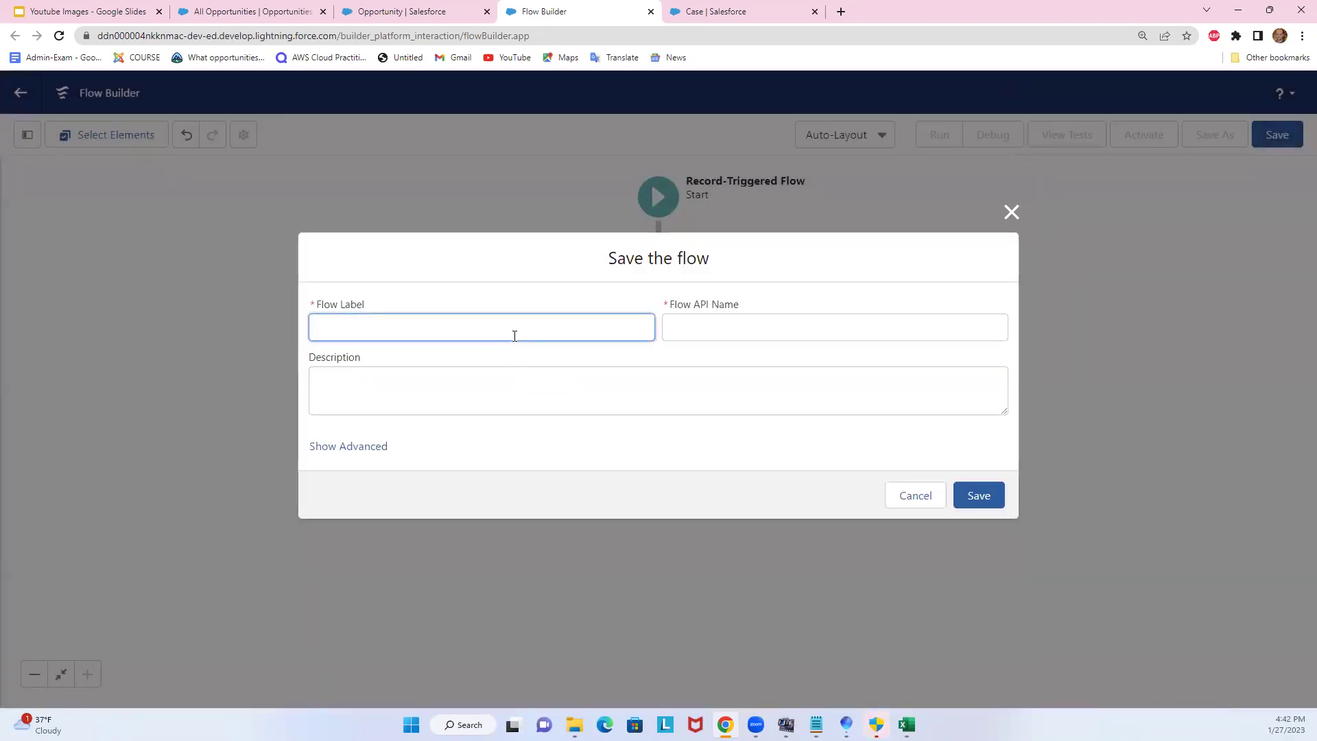
text(Update Closed Day)
click(605, 370)
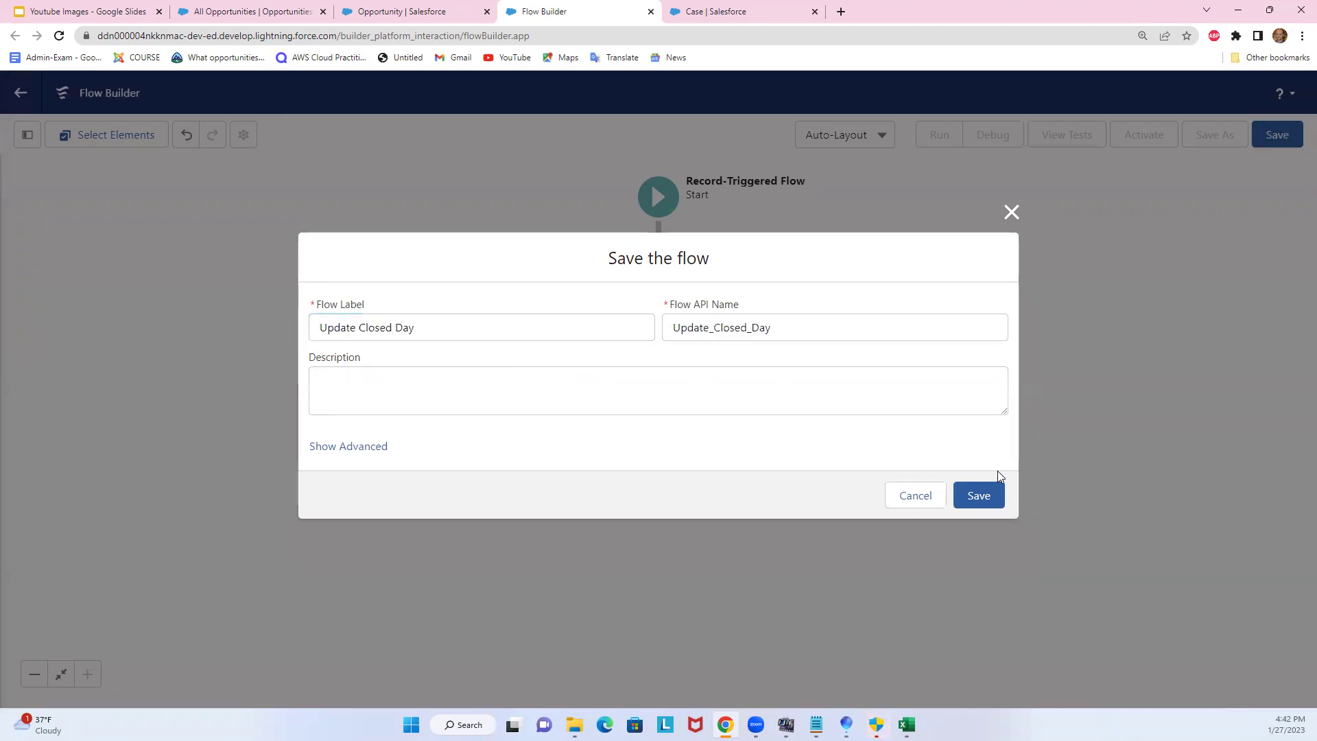
click(979, 495)
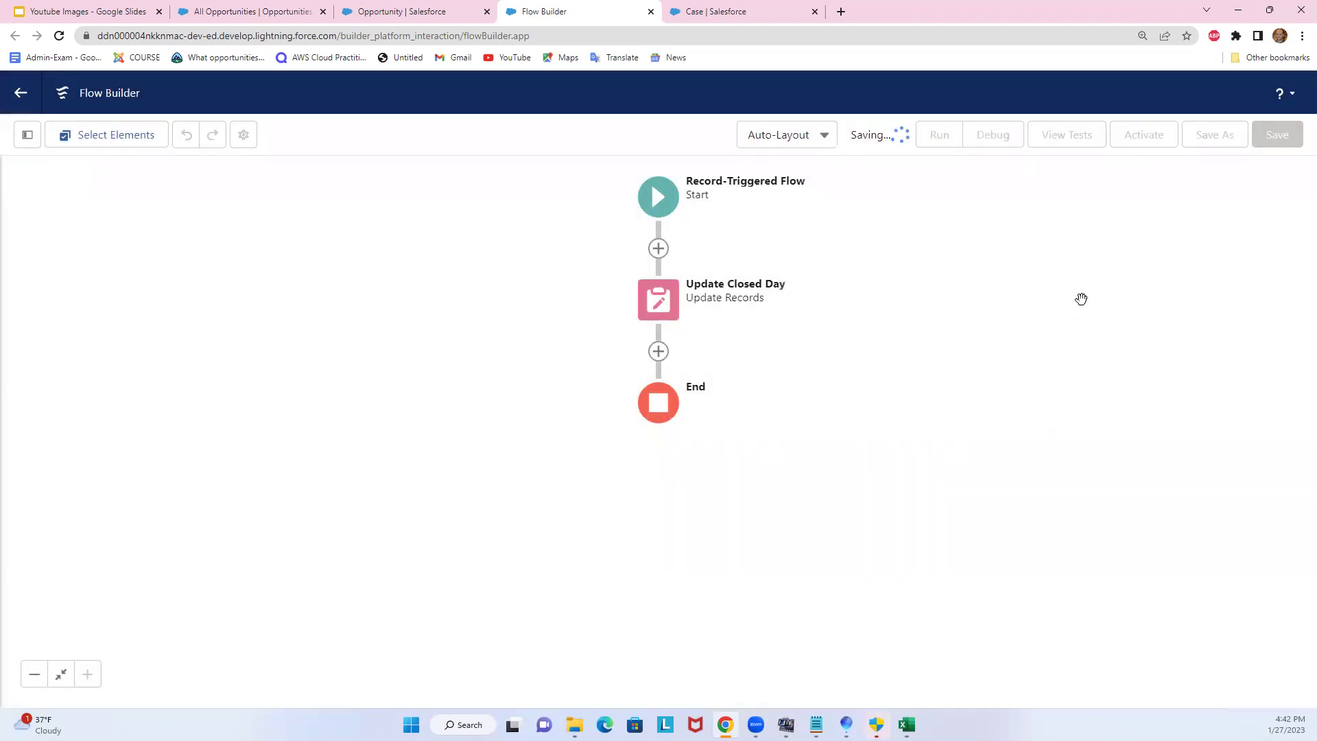
click(1144, 135)
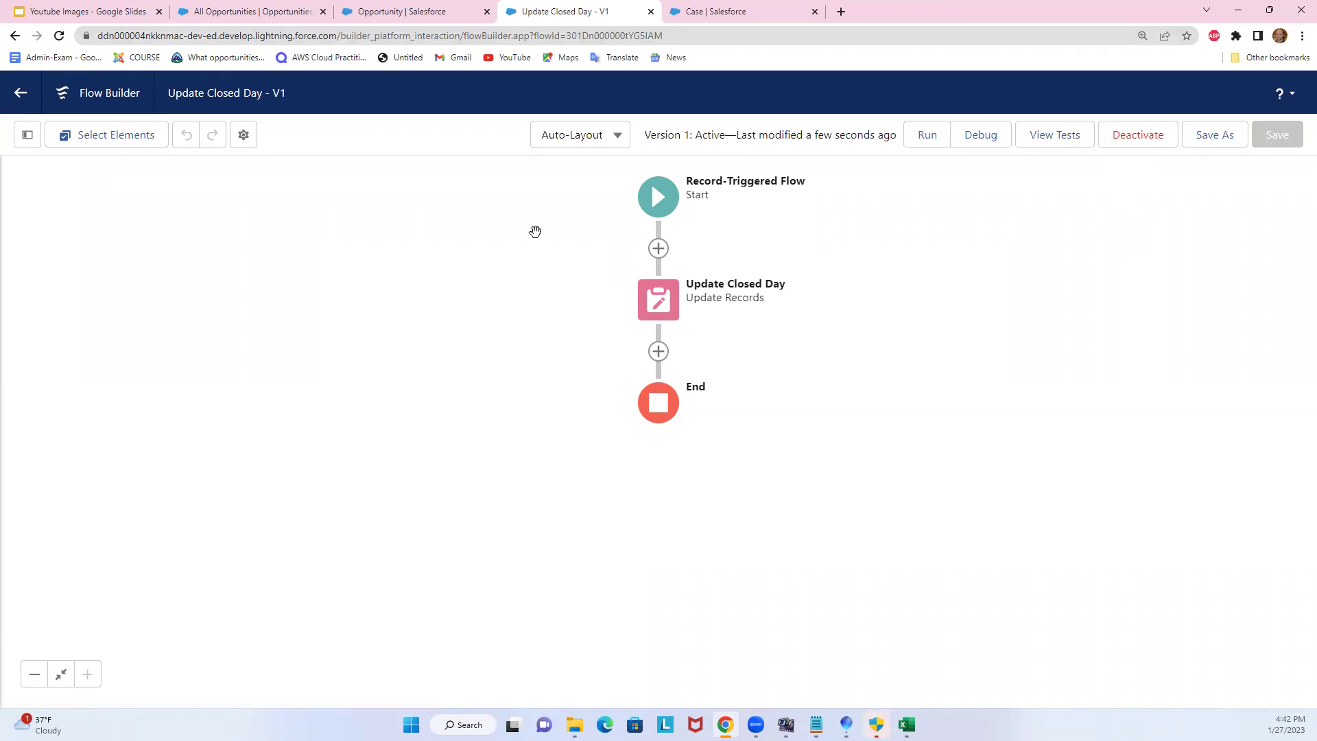
Switch to the All Opportunities browser tab and refresh the list view
click(288, 11)
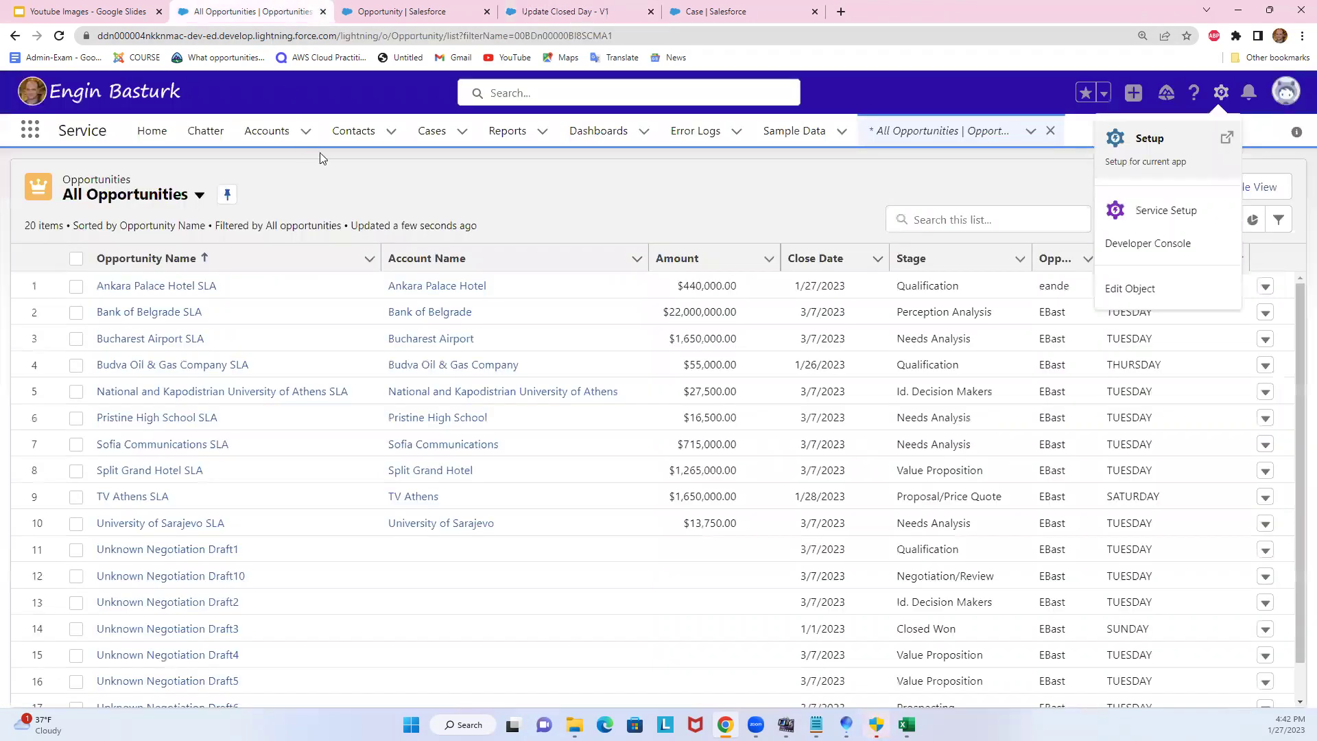
click(322, 159)
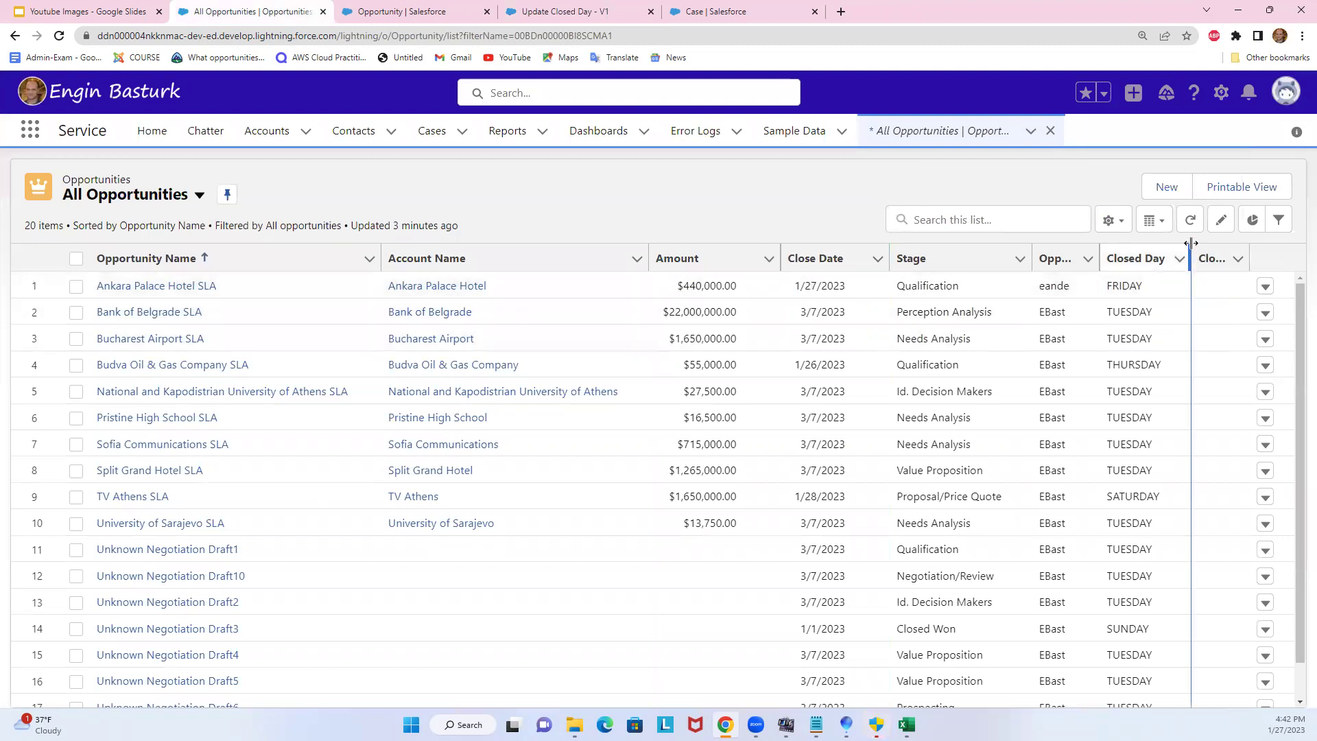
click(1190, 220)
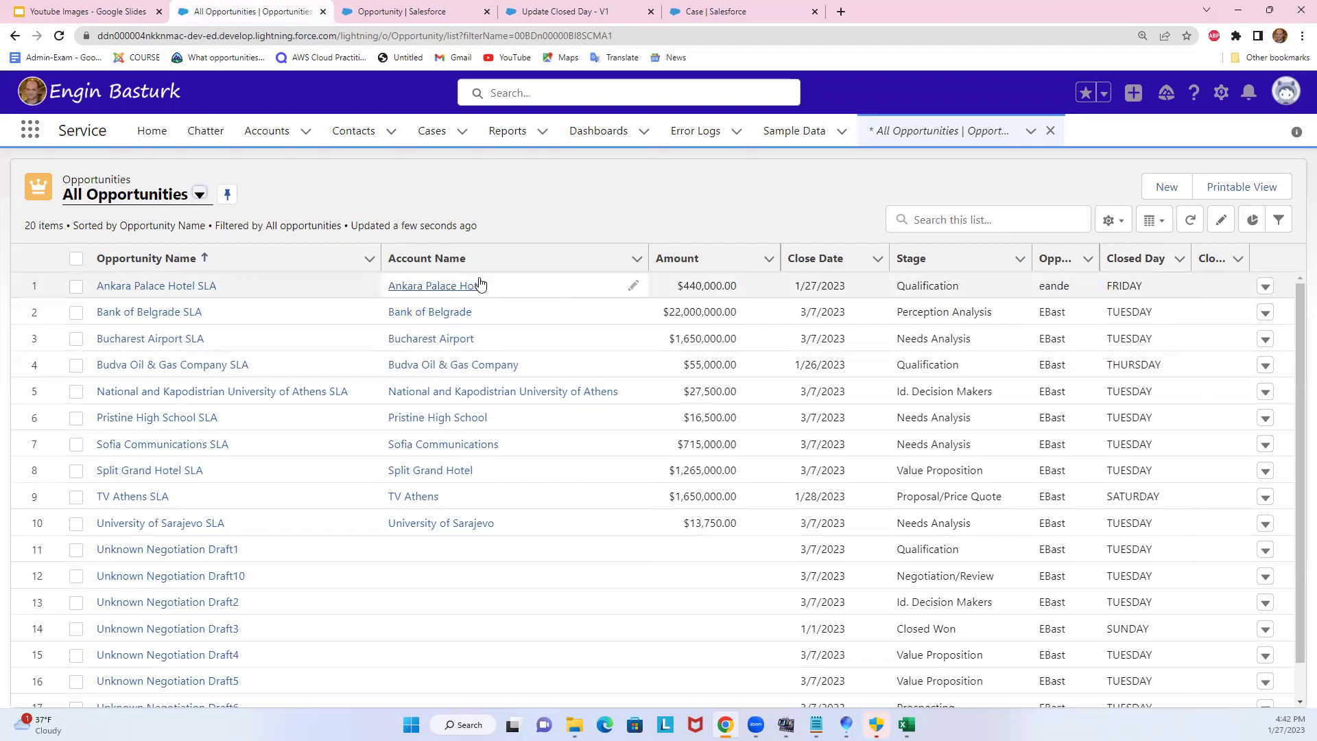
Change the Ankara Palace Hotel SLA opportunity's account inline to a different suggested account and save the list edit
click(633, 285)
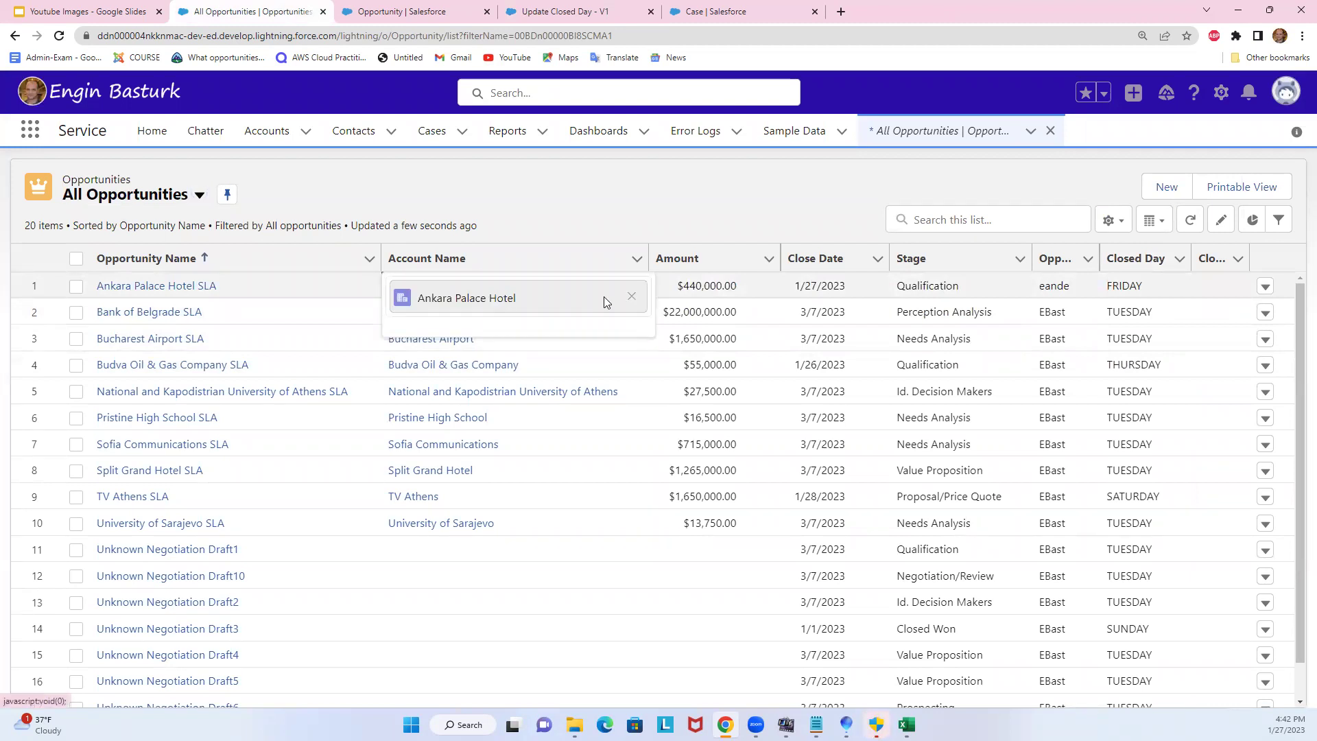
click(631, 297)
click(464, 331)
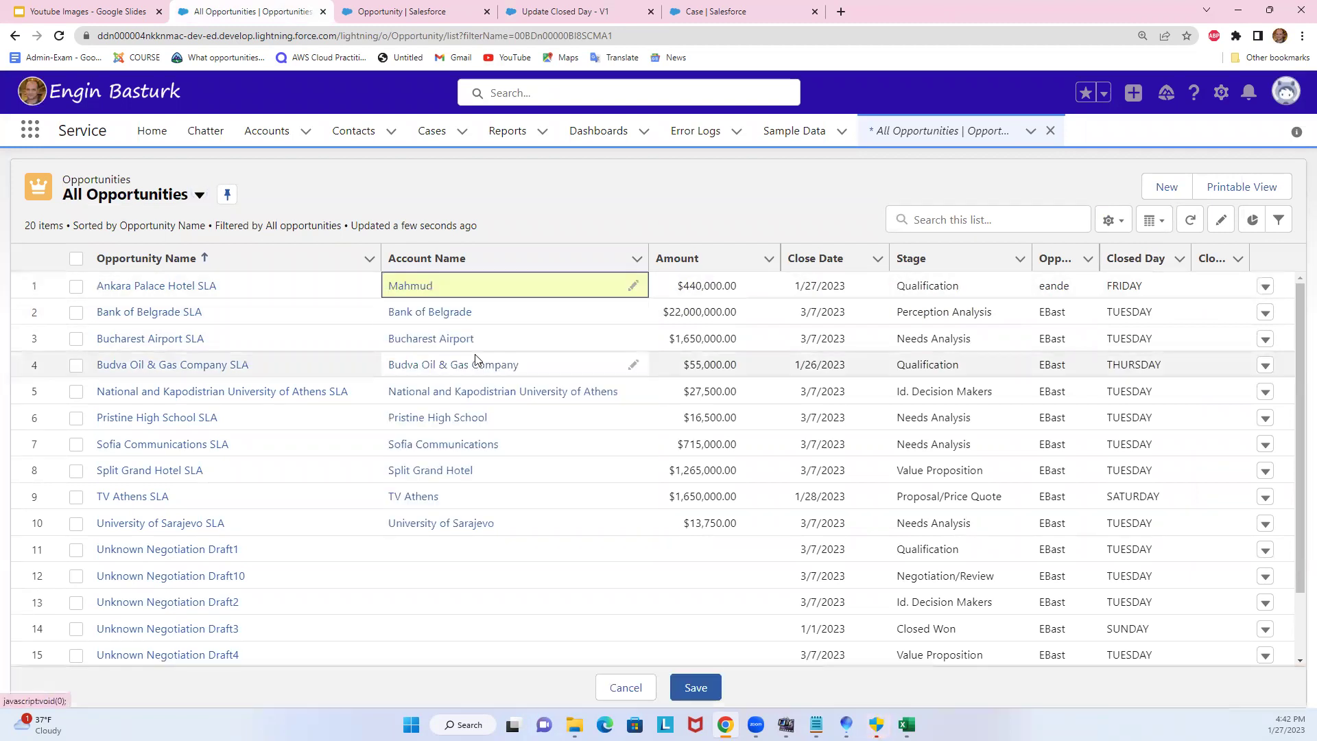
click(694, 686)
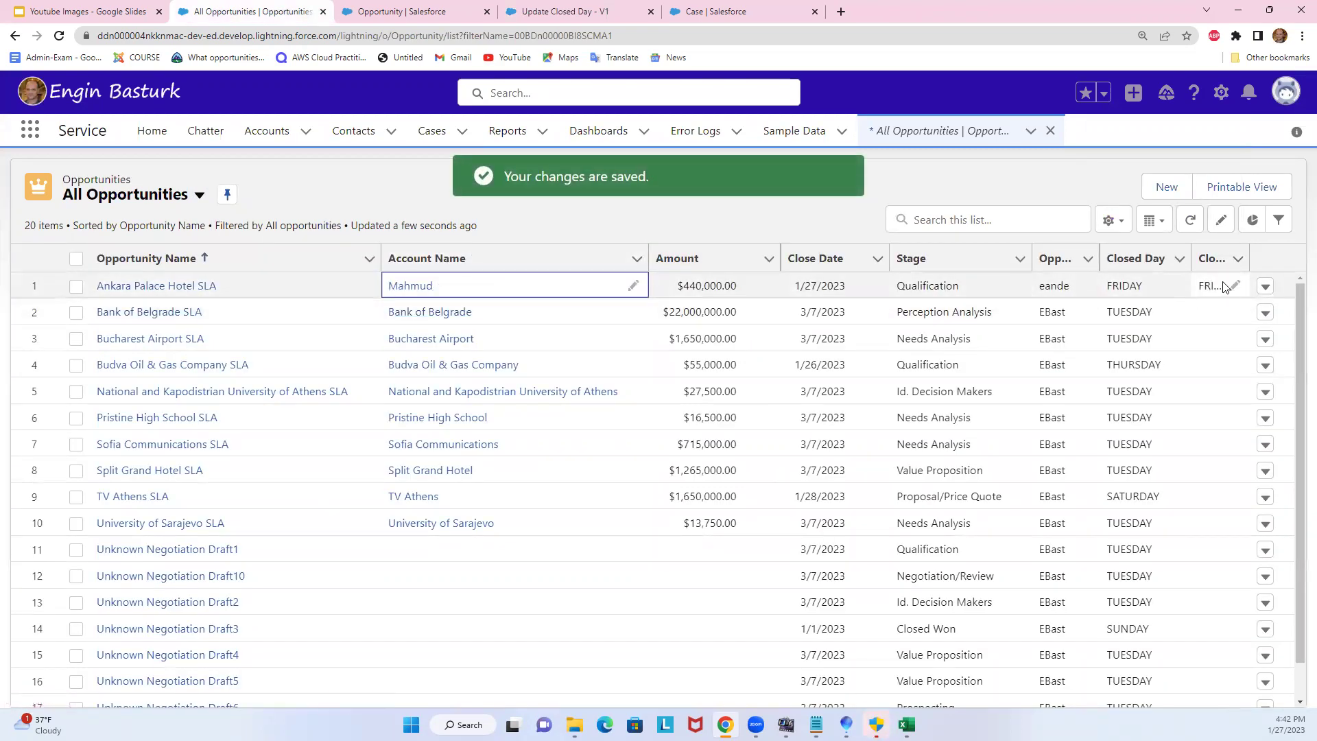
click(1113, 220)
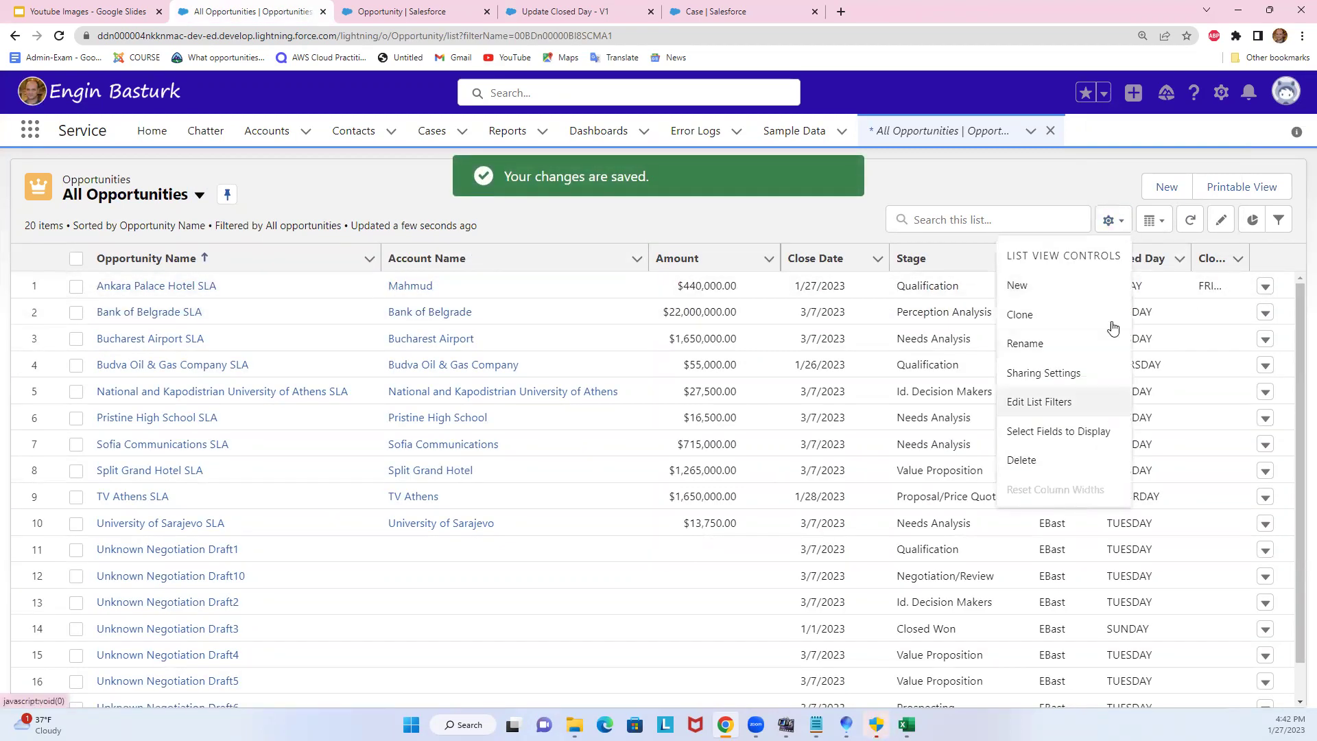
click(1043, 191)
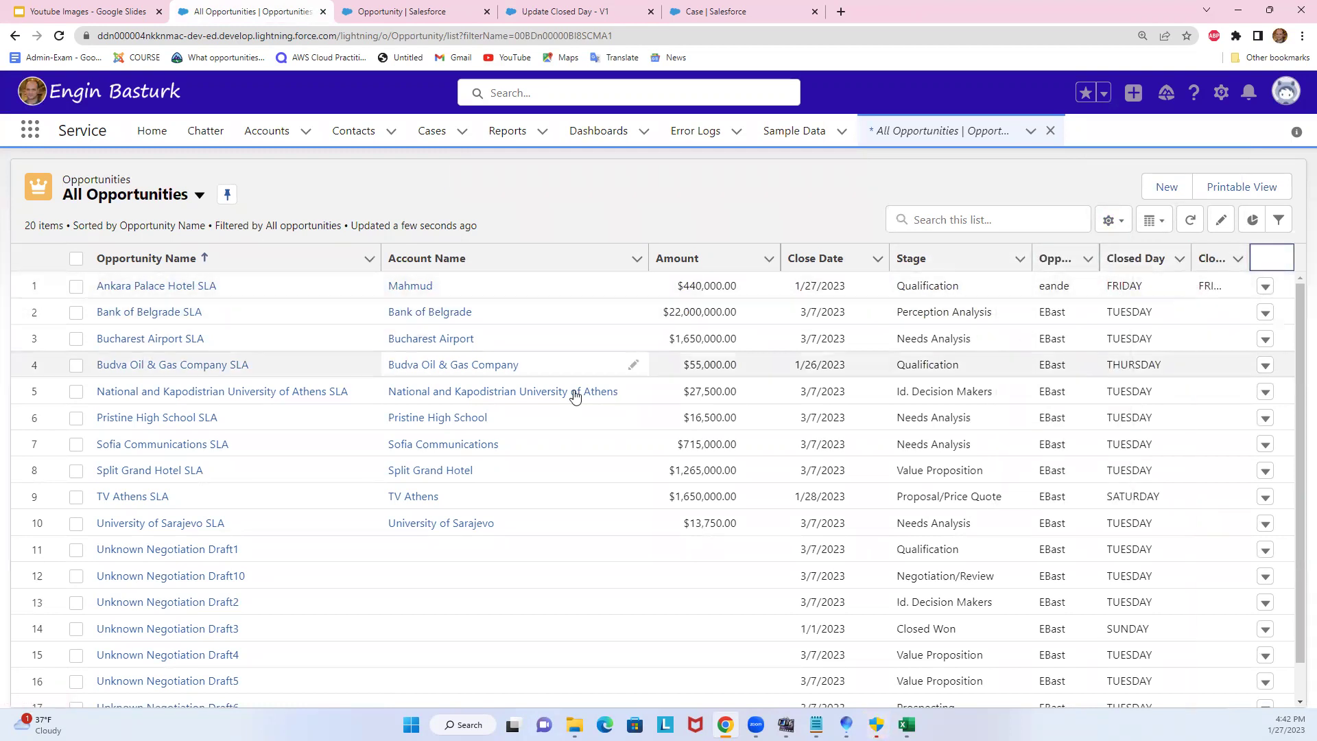
Rename the Split Grand Hotel SLA opportunity to Split Grand Hotel SLA3, save it, and check the Closed Day (Flow) column across the list
click(368, 471)
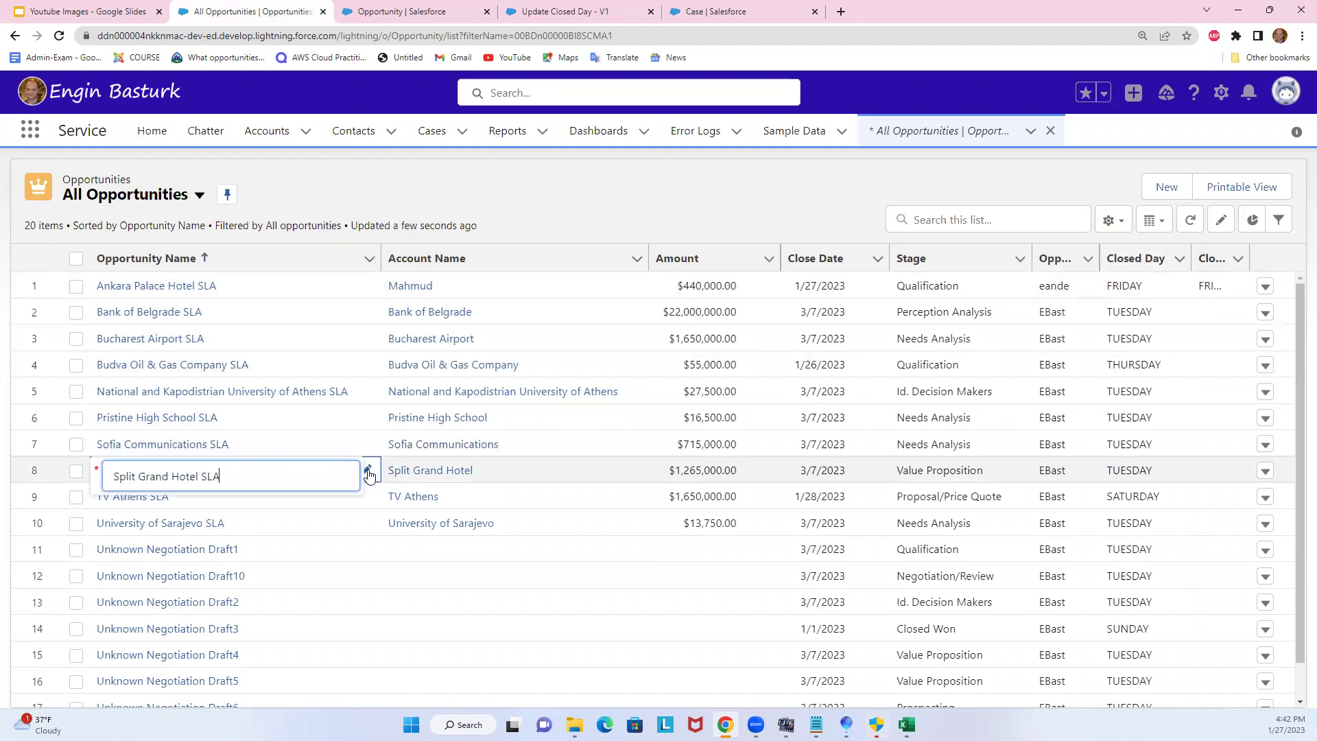
text(3)
key(Return)
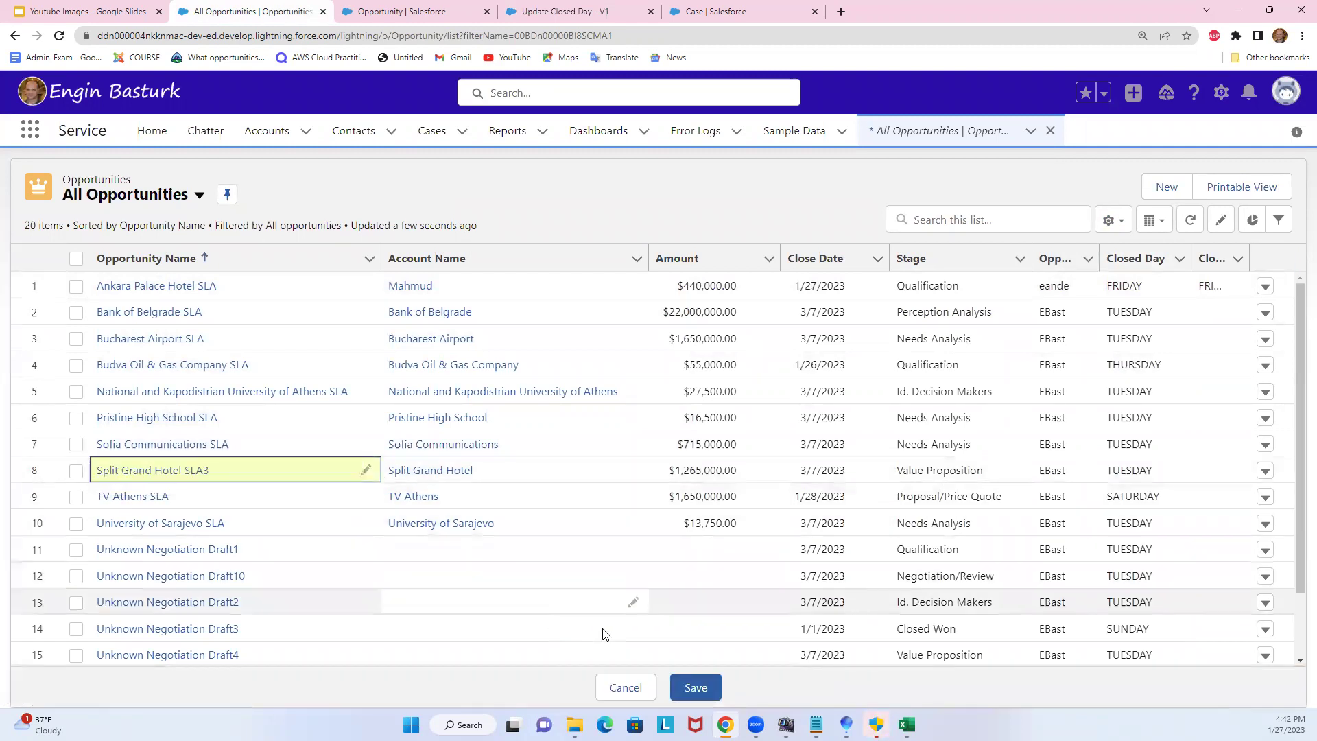
click(693, 687)
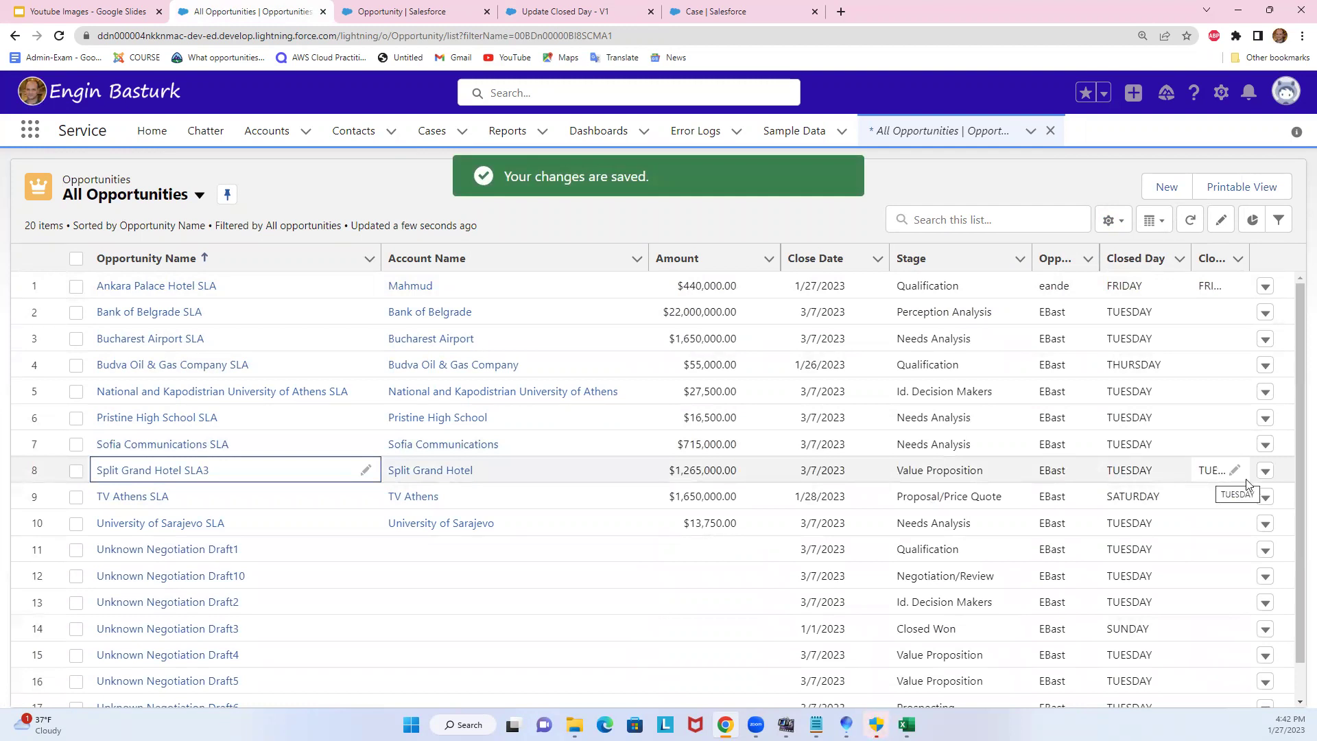
scroll(1297, 644, down, 2)
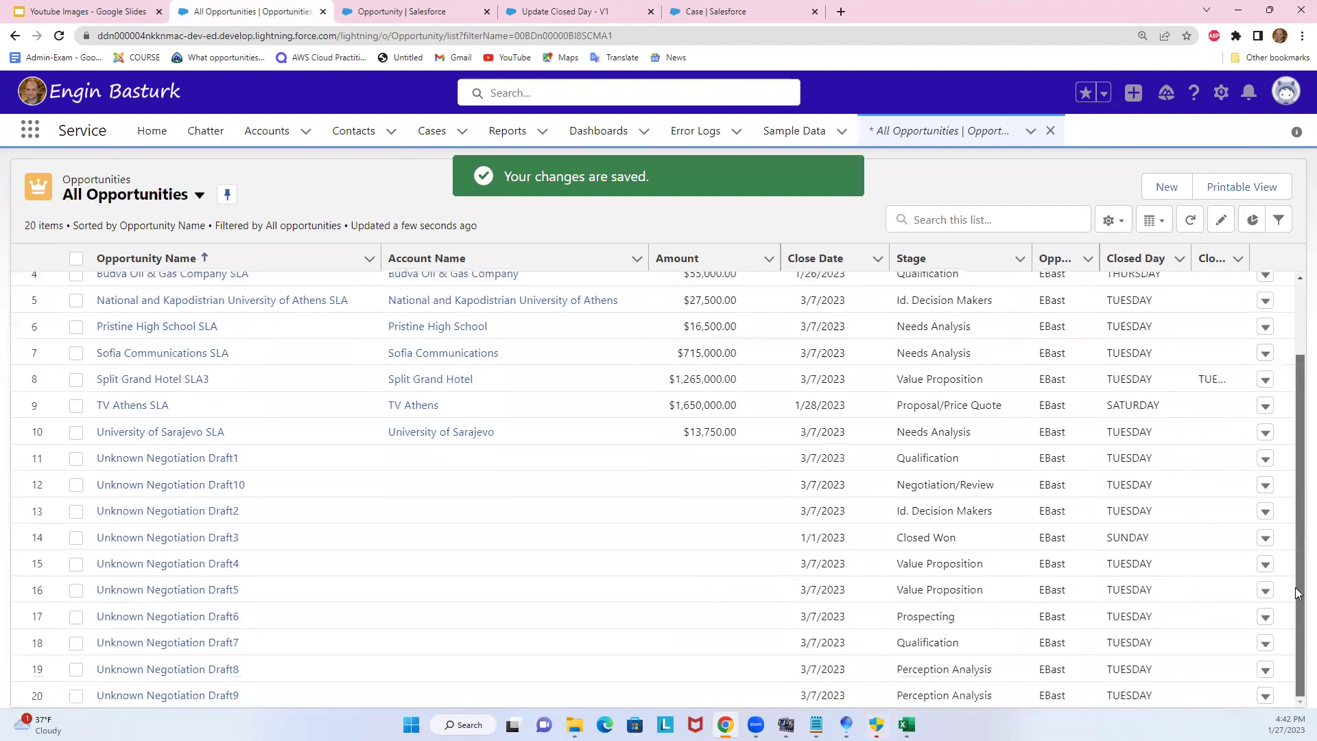
scroll(1293, 591, up, 2)
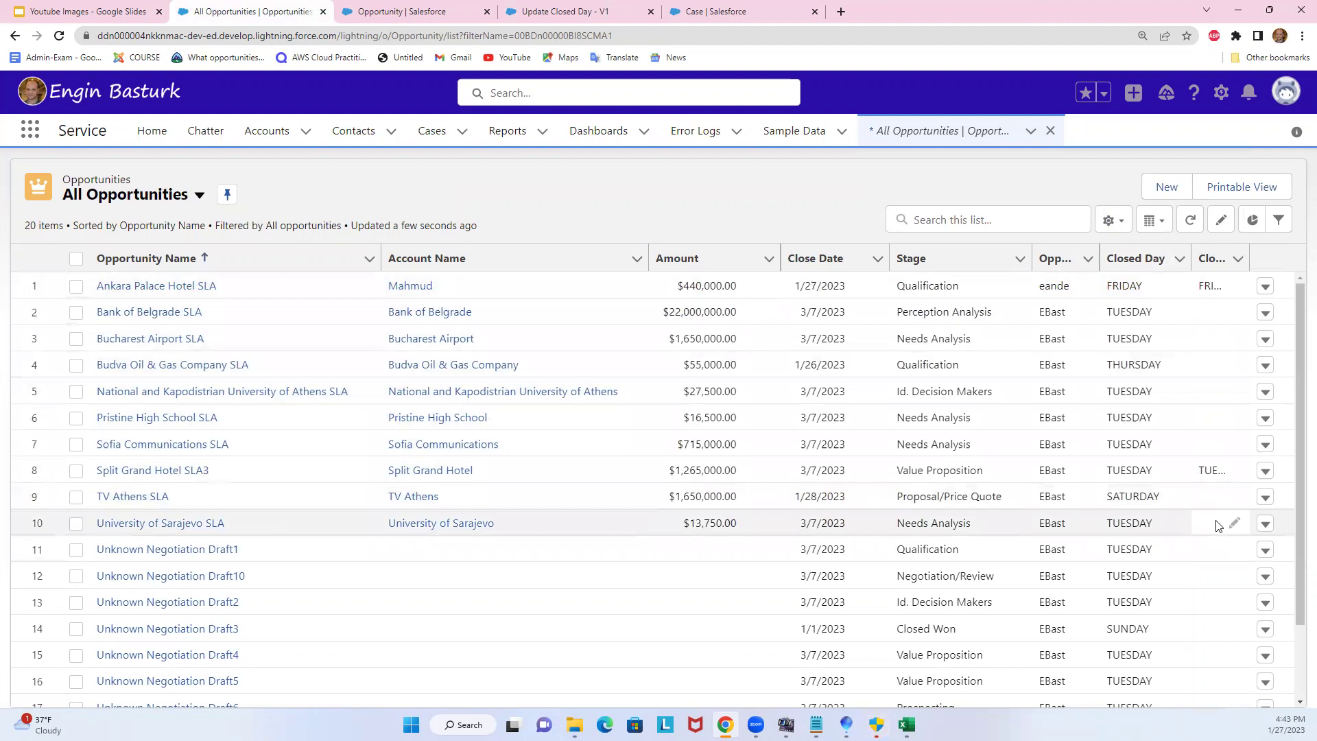
Open the Developer Console and bring up the window for executing anonymous Apex code
click(1221, 92)
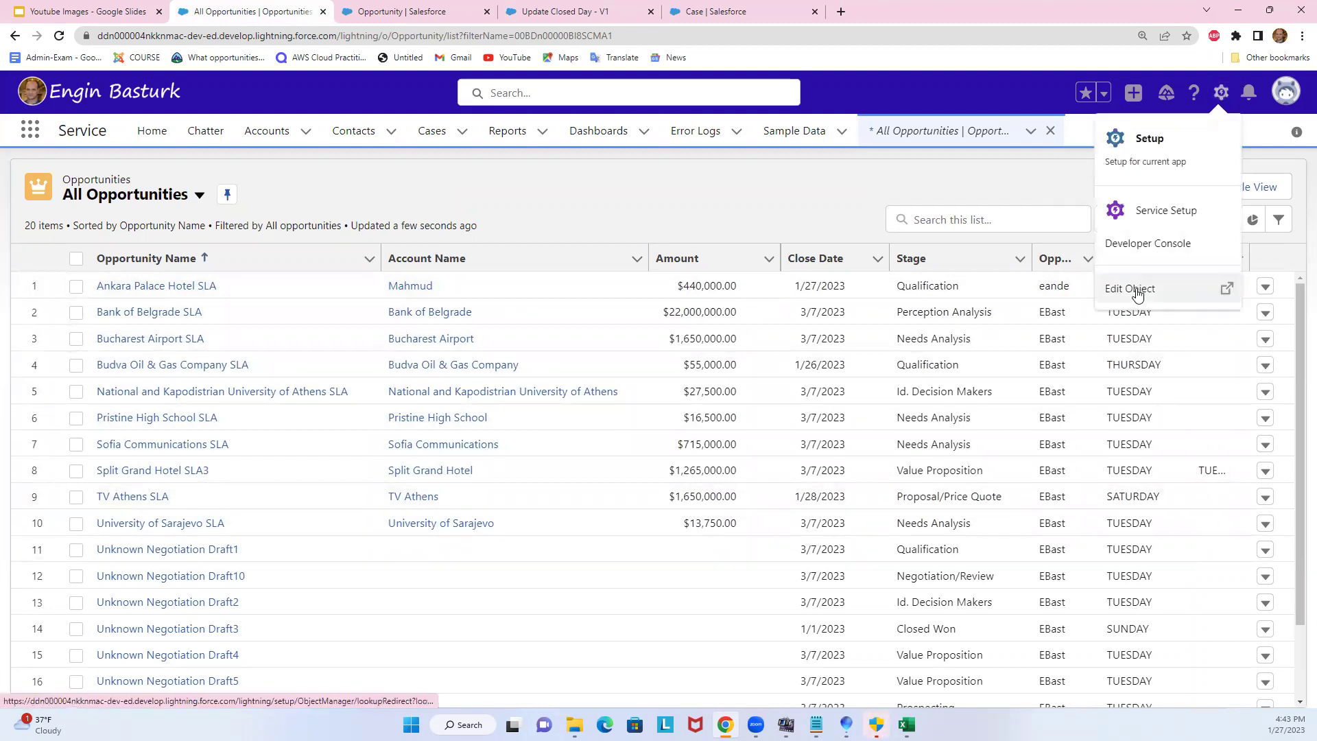
click(1136, 247)
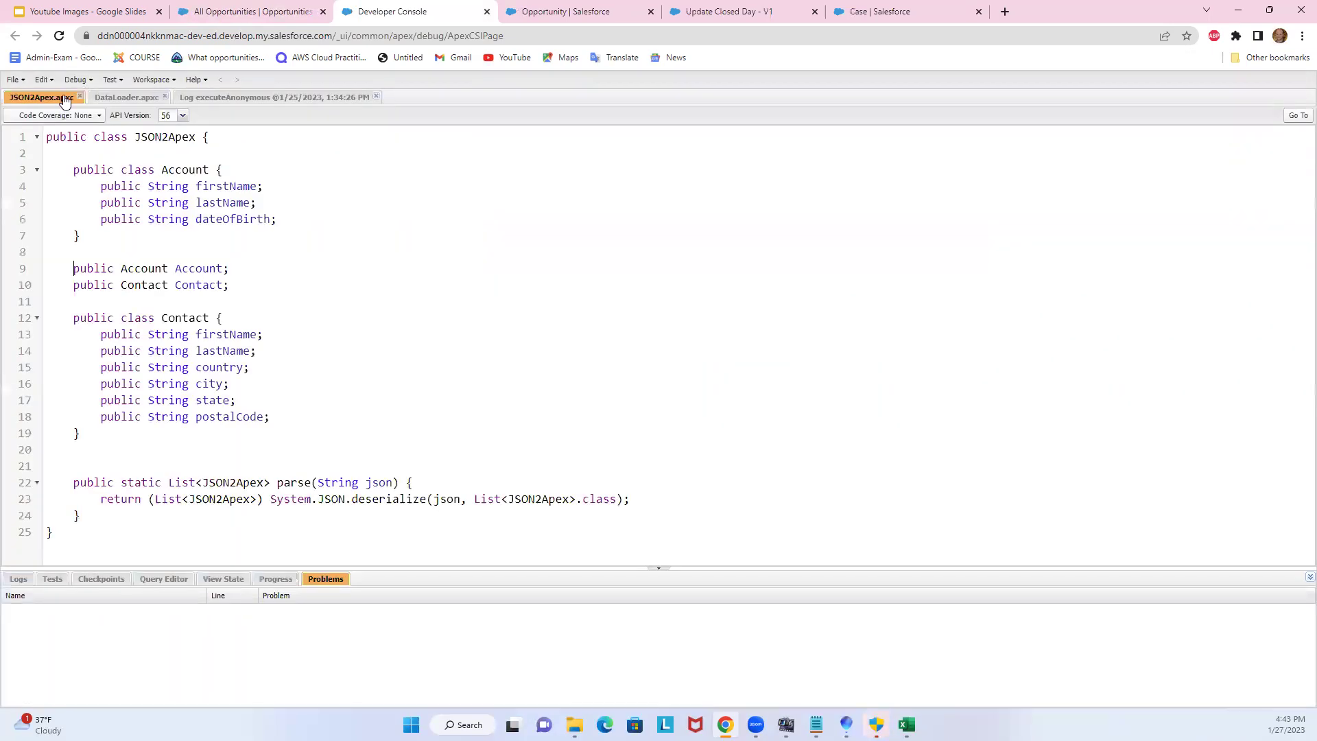
click(15, 81)
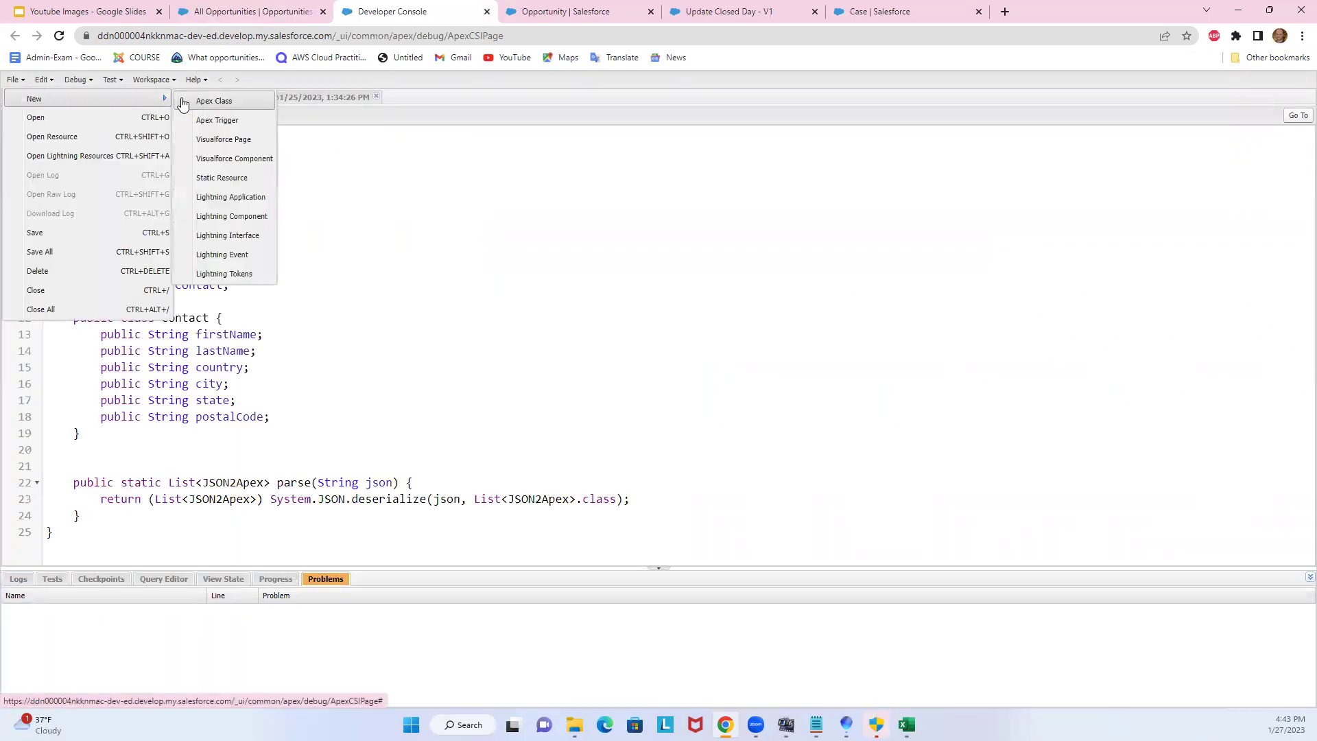
click(80, 83)
click(77, 81)
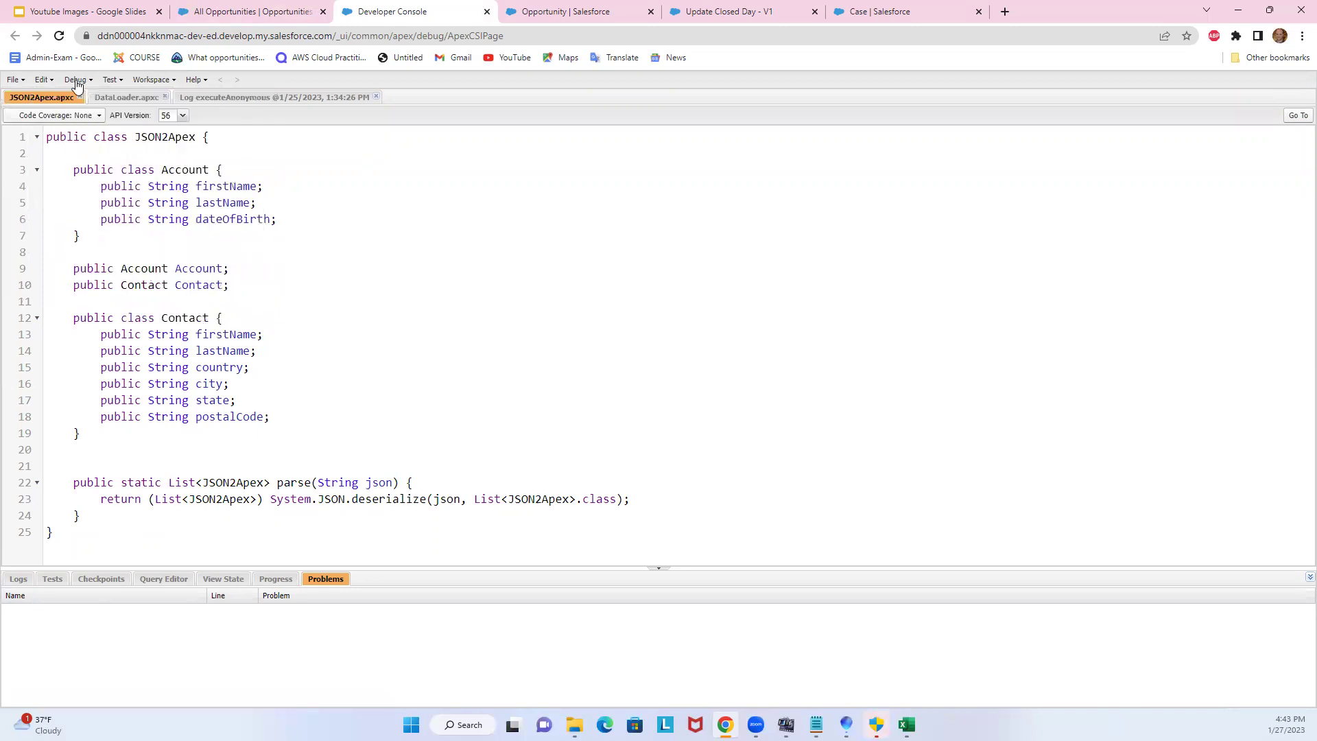
click(77, 81)
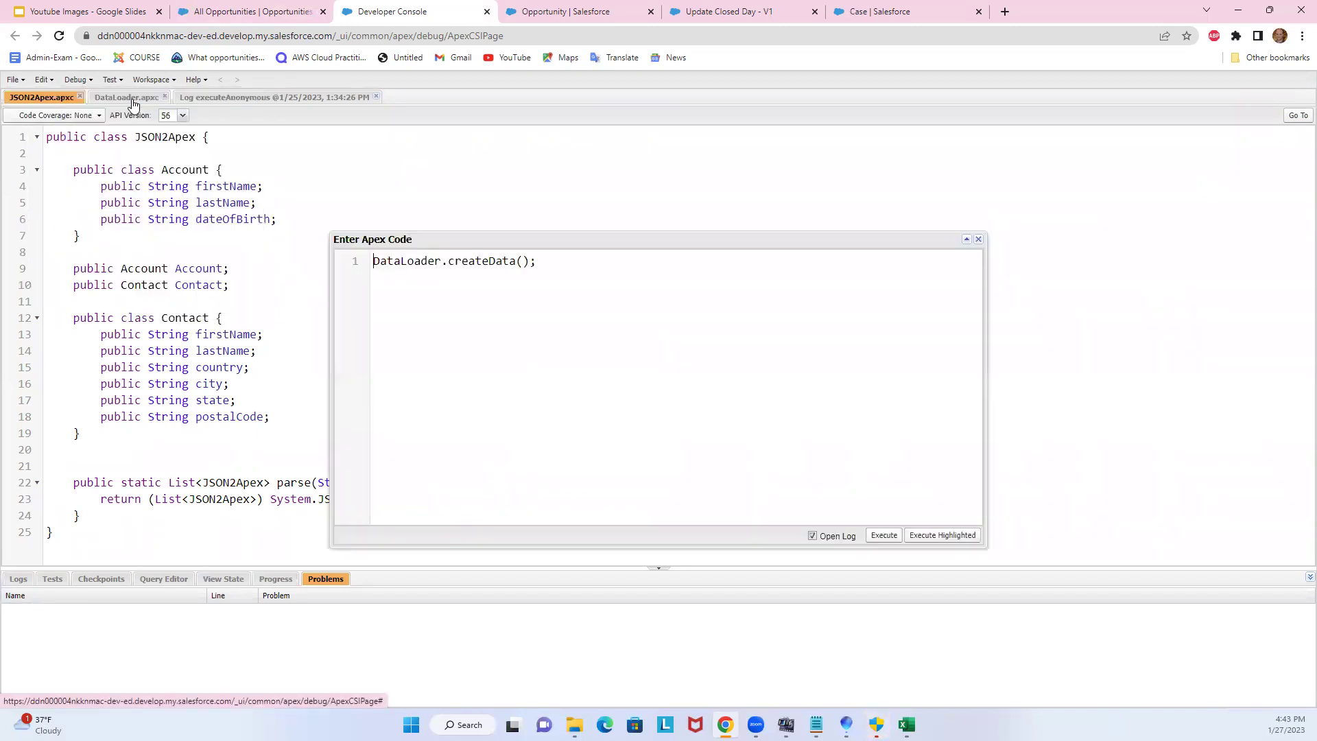
click(130, 101)
Move and widen the Enter Apex Code window, and clear the existing DataLoader.createData(); line from it
drag(469, 236, 562, 203)
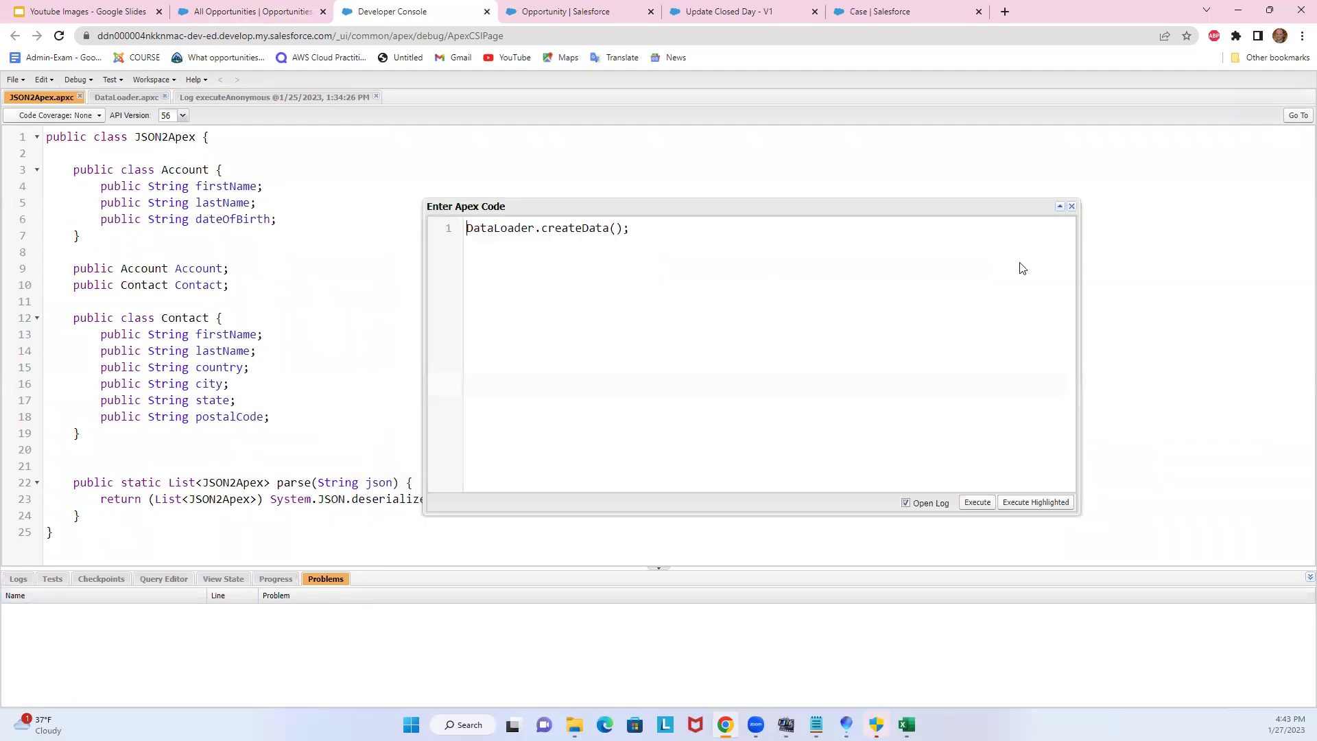
drag(1078, 259, 1155, 261)
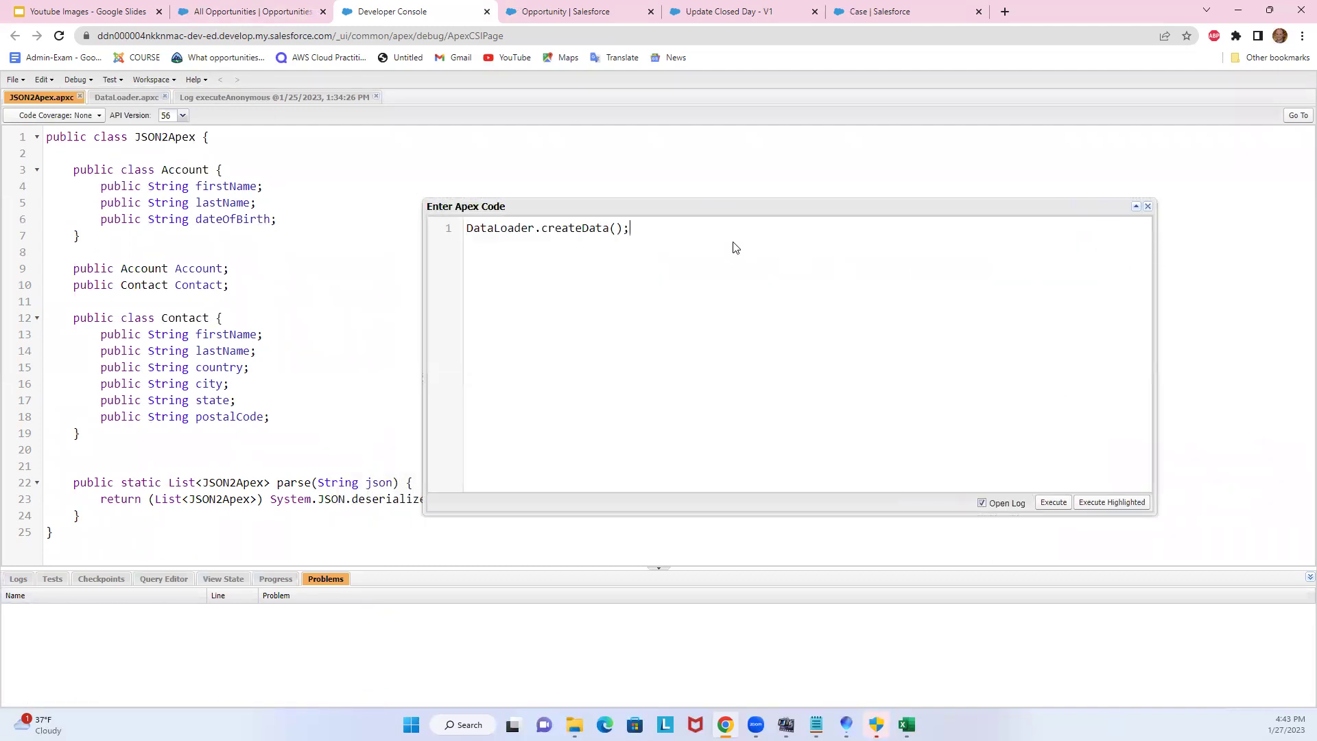
key(ctrl+a)
key(Delete)
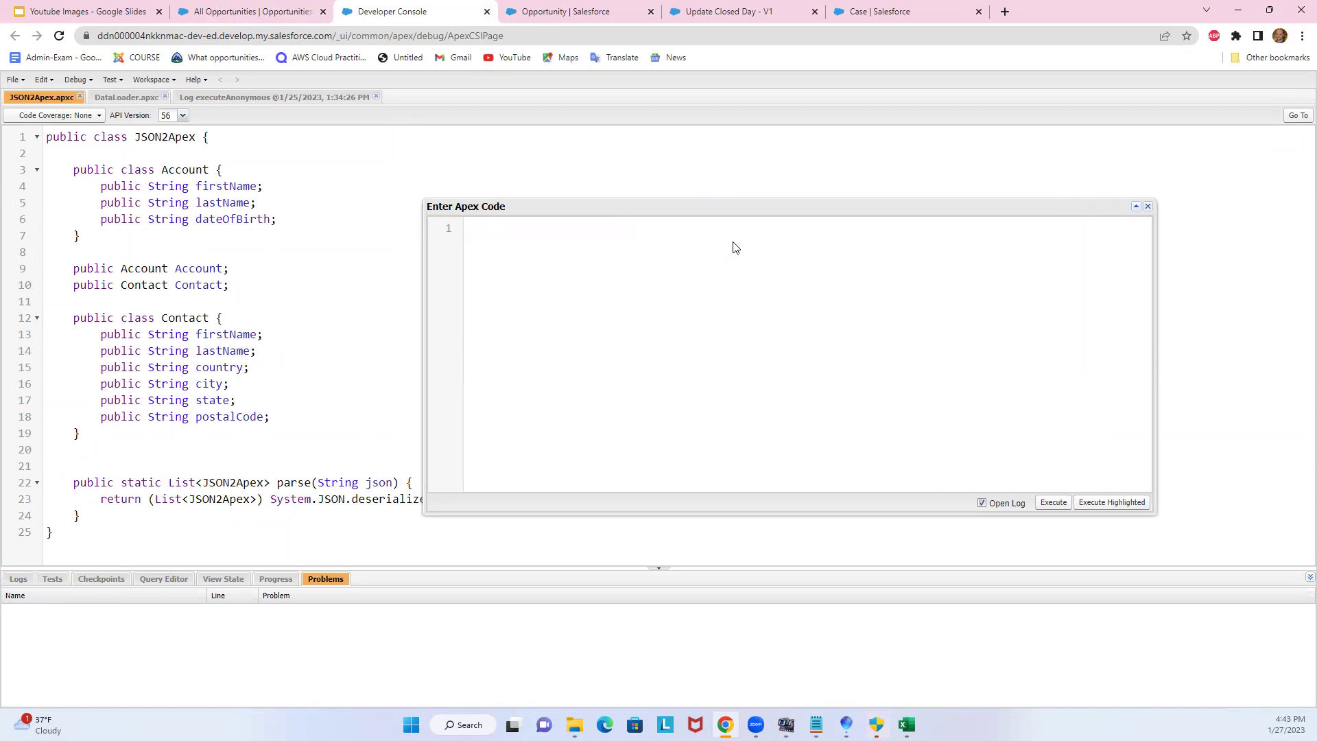
drag(424, 274, 354, 281)
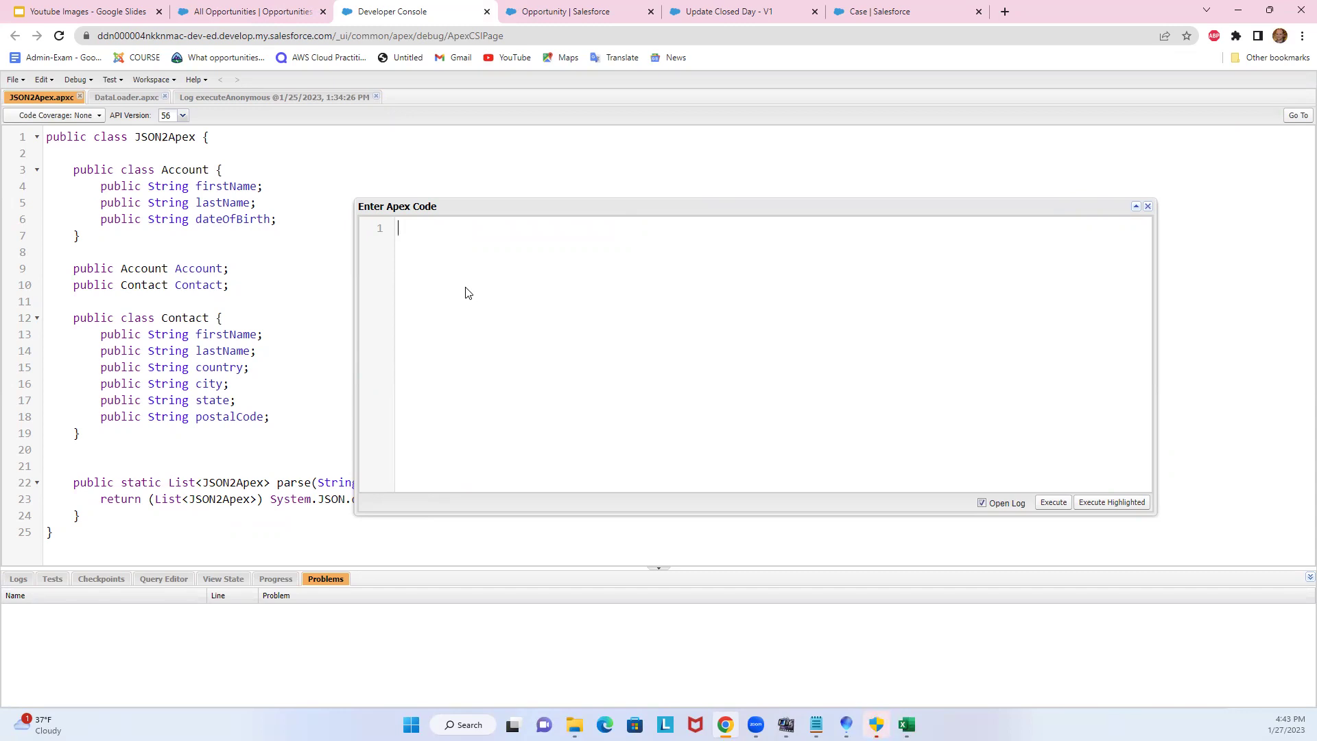
Write anonymous Apex that queries List<Opportunity> oppList = [SELECT Id FROM Opportunity]; and runs update oppList, and execute it
text(st<Opportunity> )
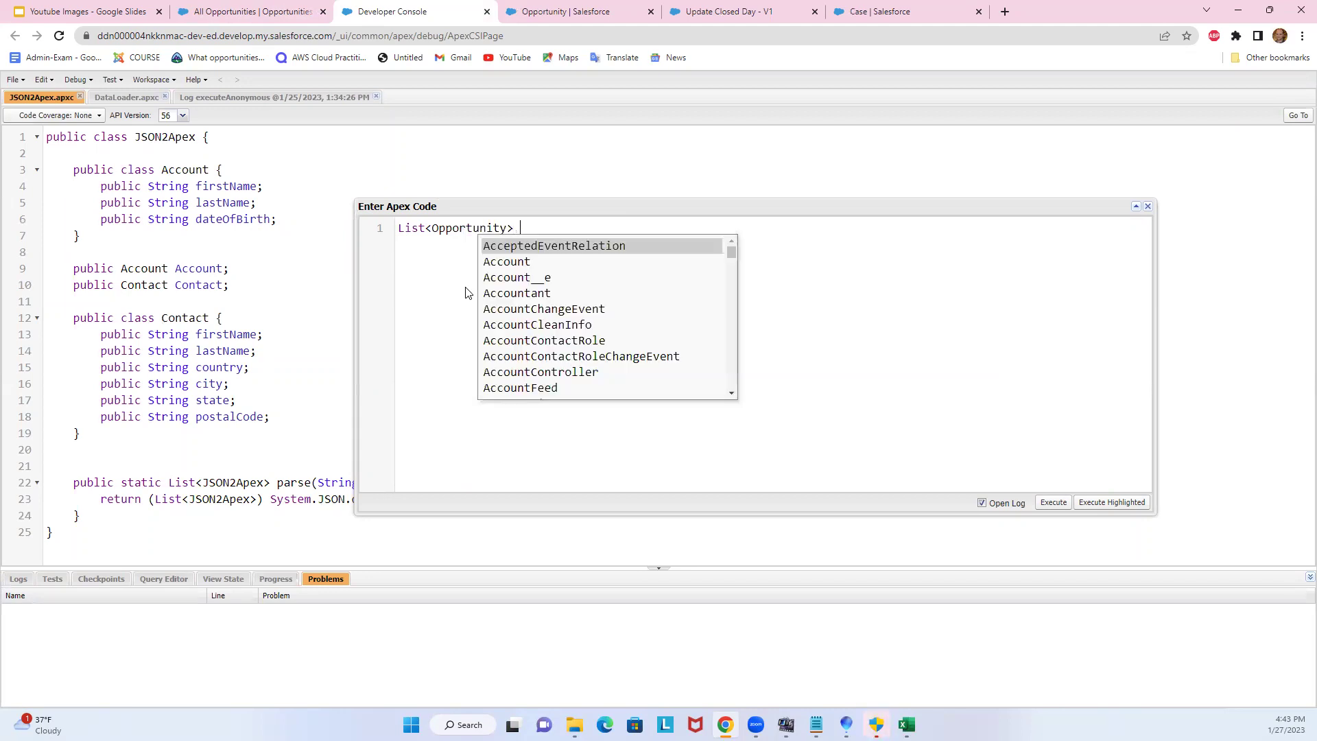
text(oppList = [SELECT)
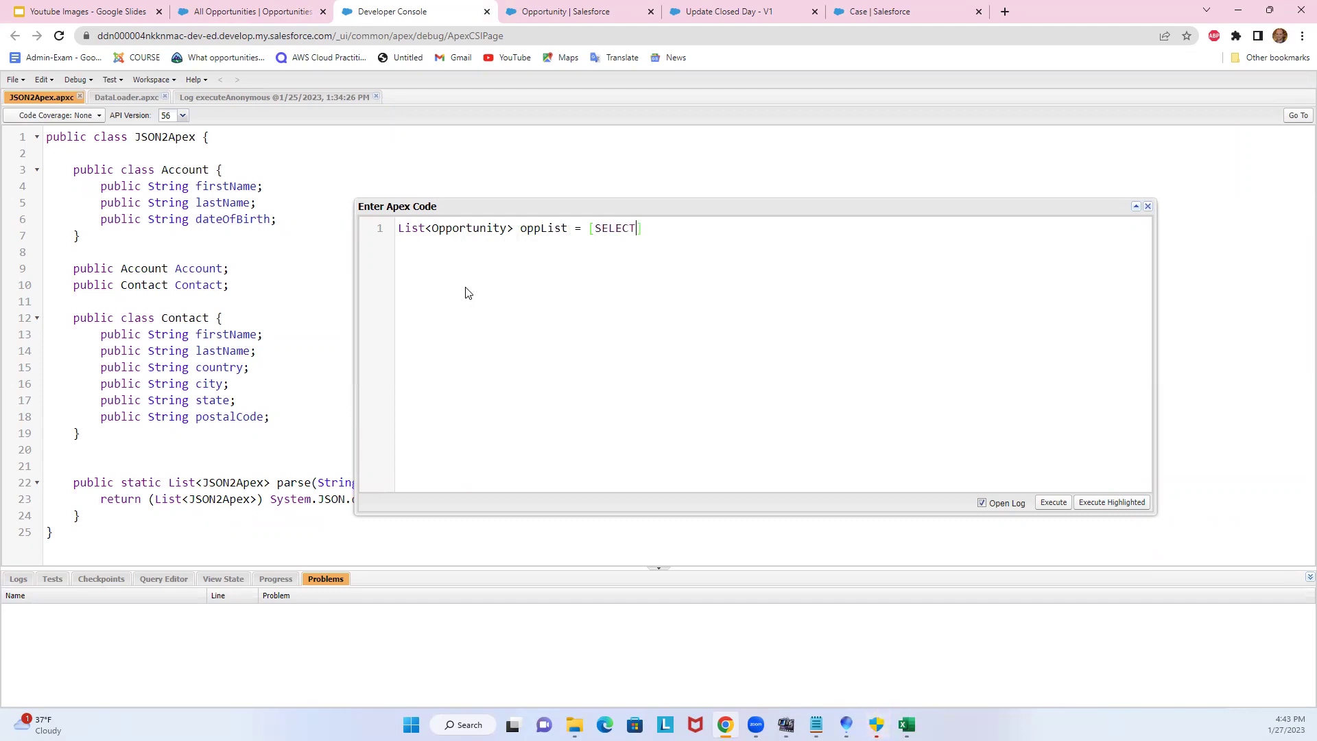
text( Id FROM Opportunity])
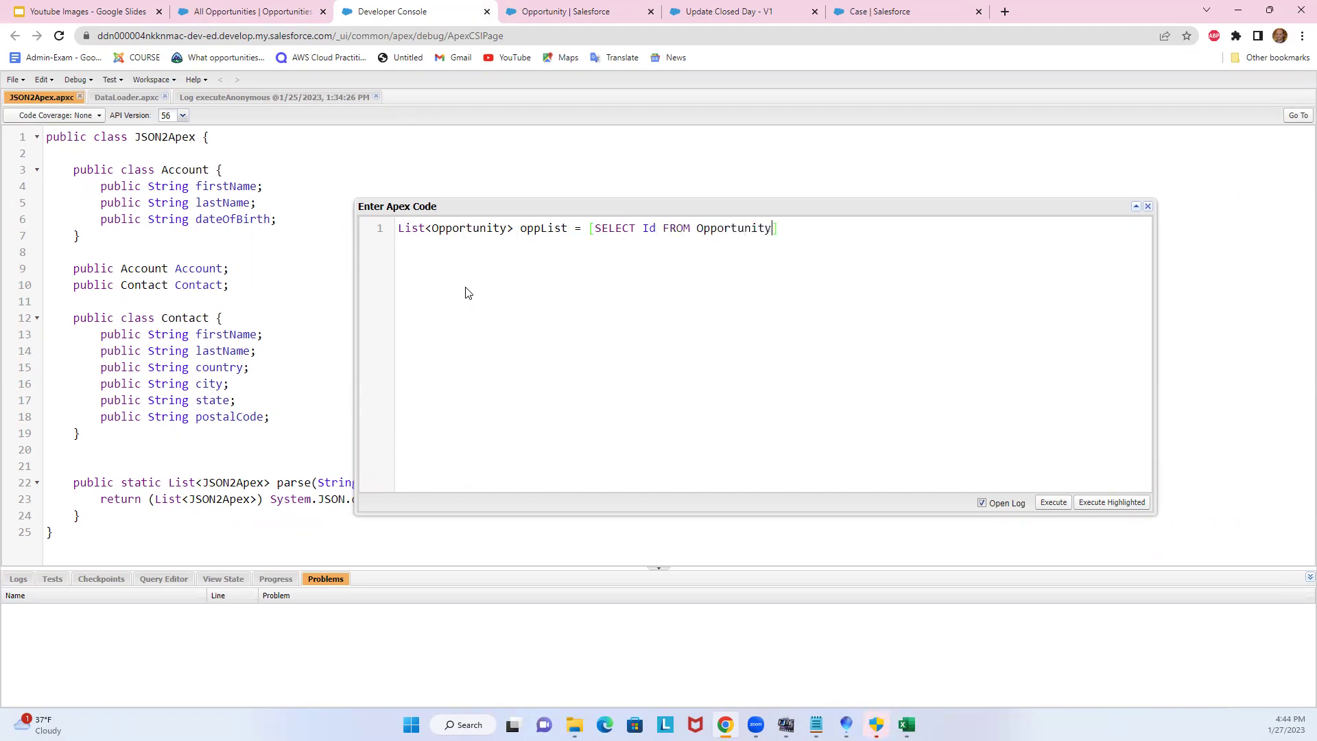
text(;)
key(Return)
key(Return)
text(update oppList)
click(1049, 502)
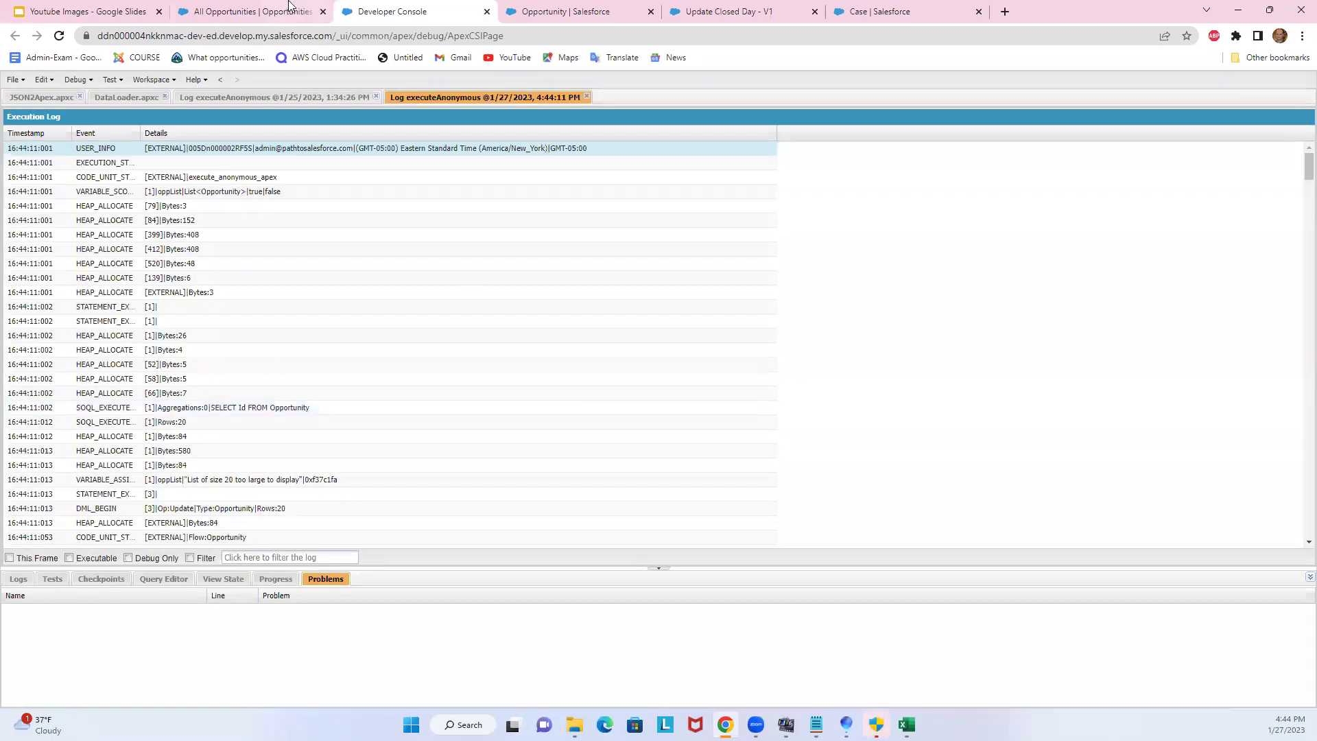
Return to the All Opportunities browser tab, refresh the list, and compare the Closed Day and Closed Day (Flow) columns across the records
click(288, 9)
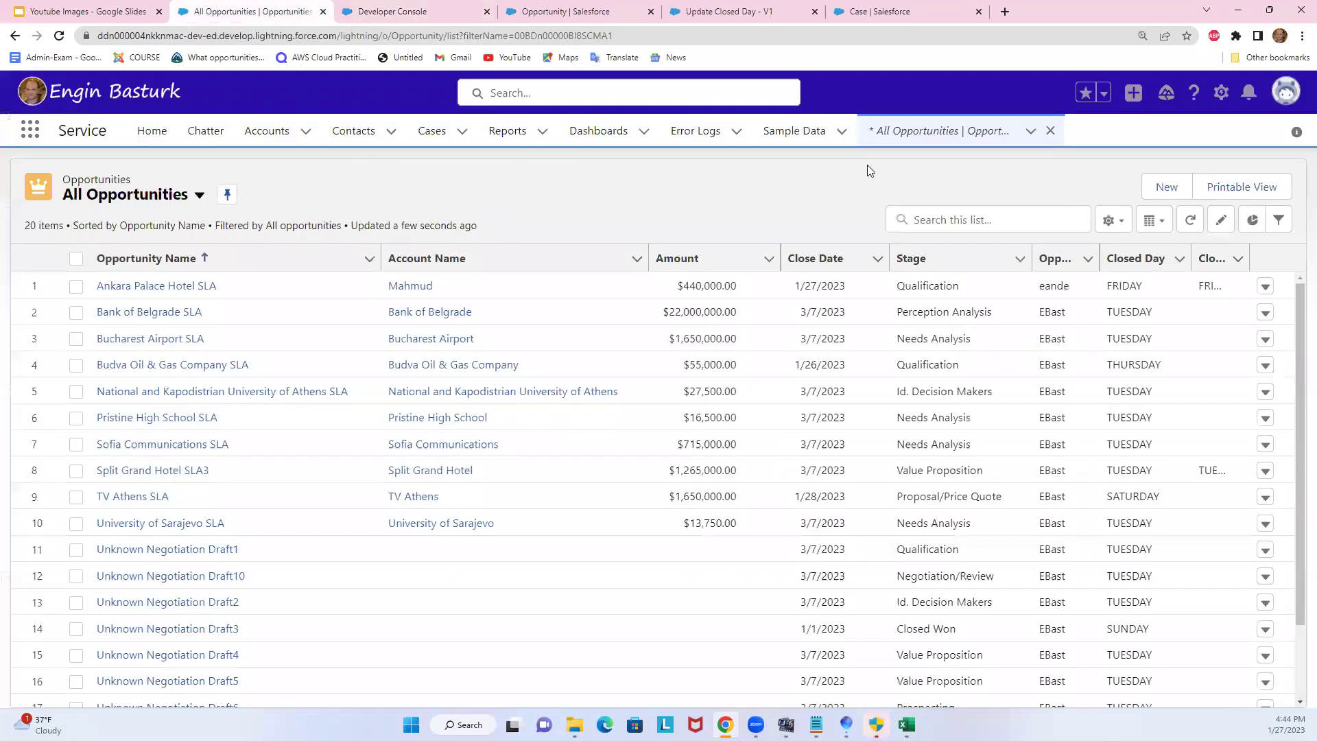
click(1195, 221)
click(1194, 220)
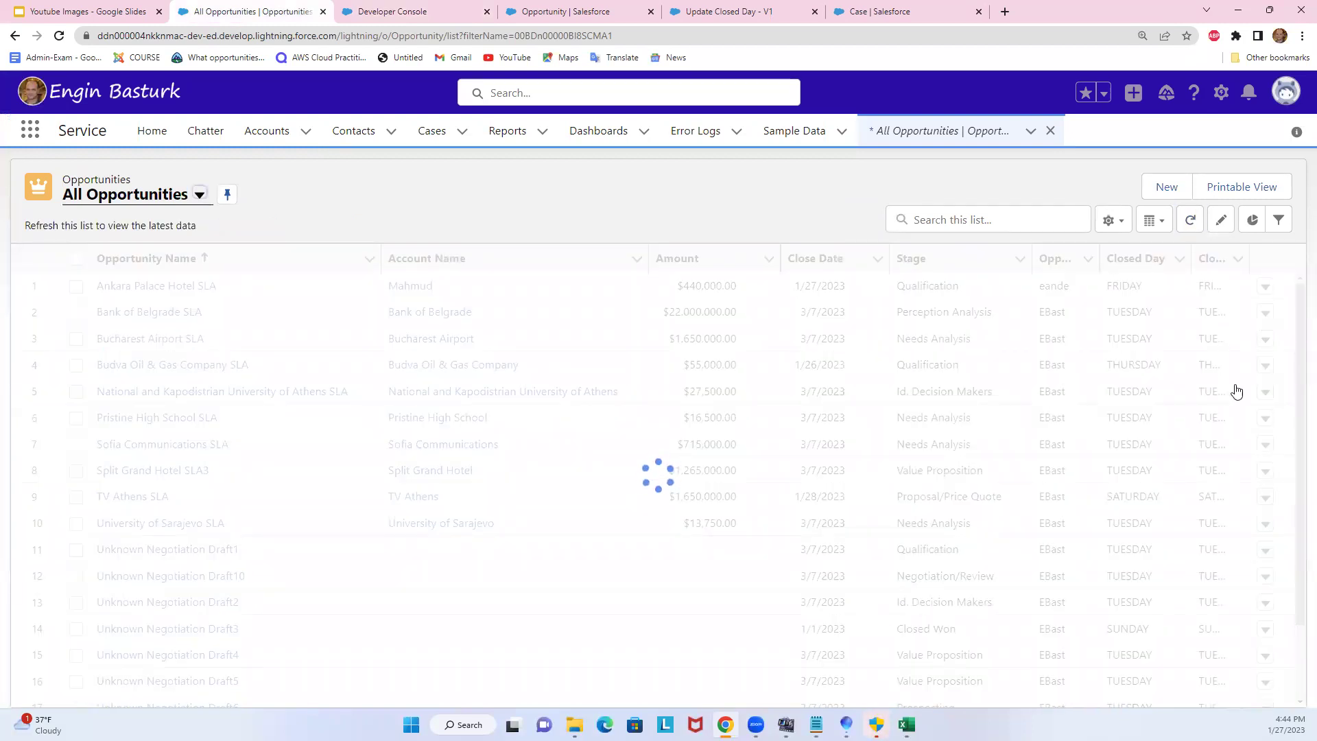
scroll(1298, 449, down, 1)
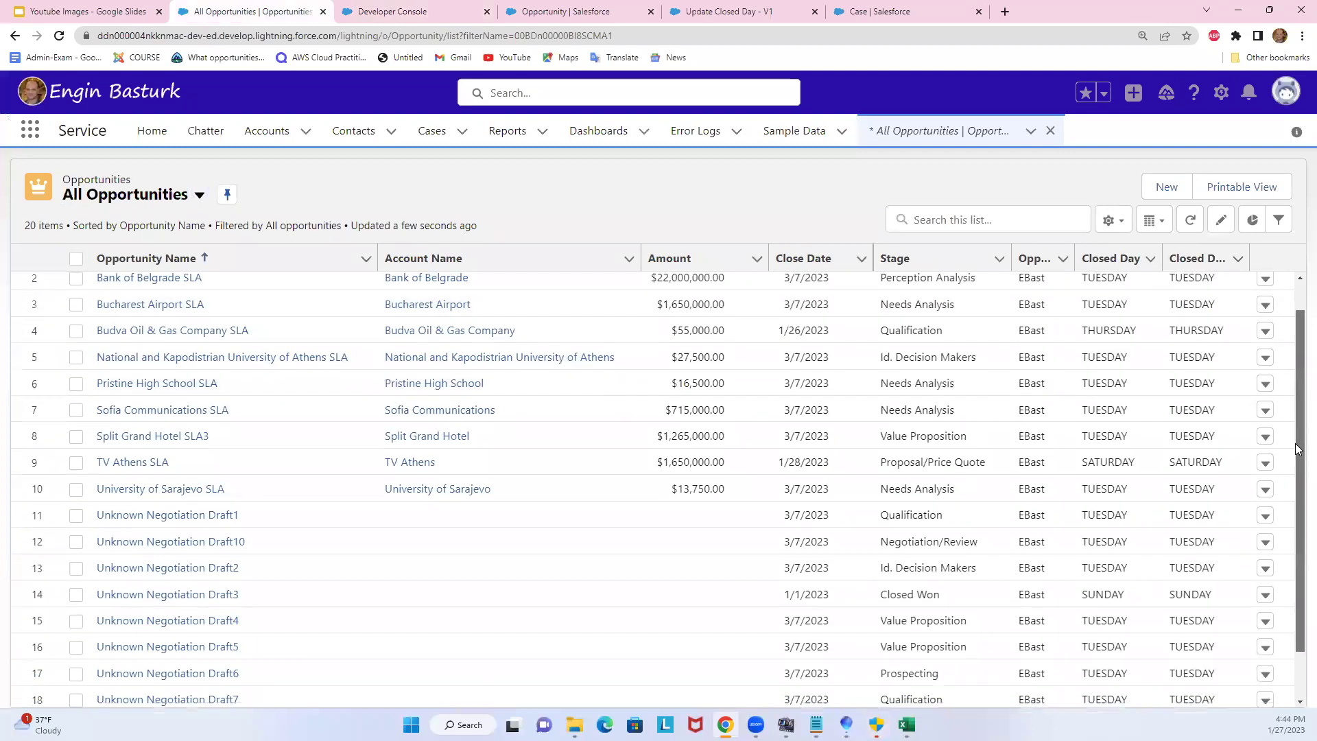
scroll(1145, 445, up, 1)
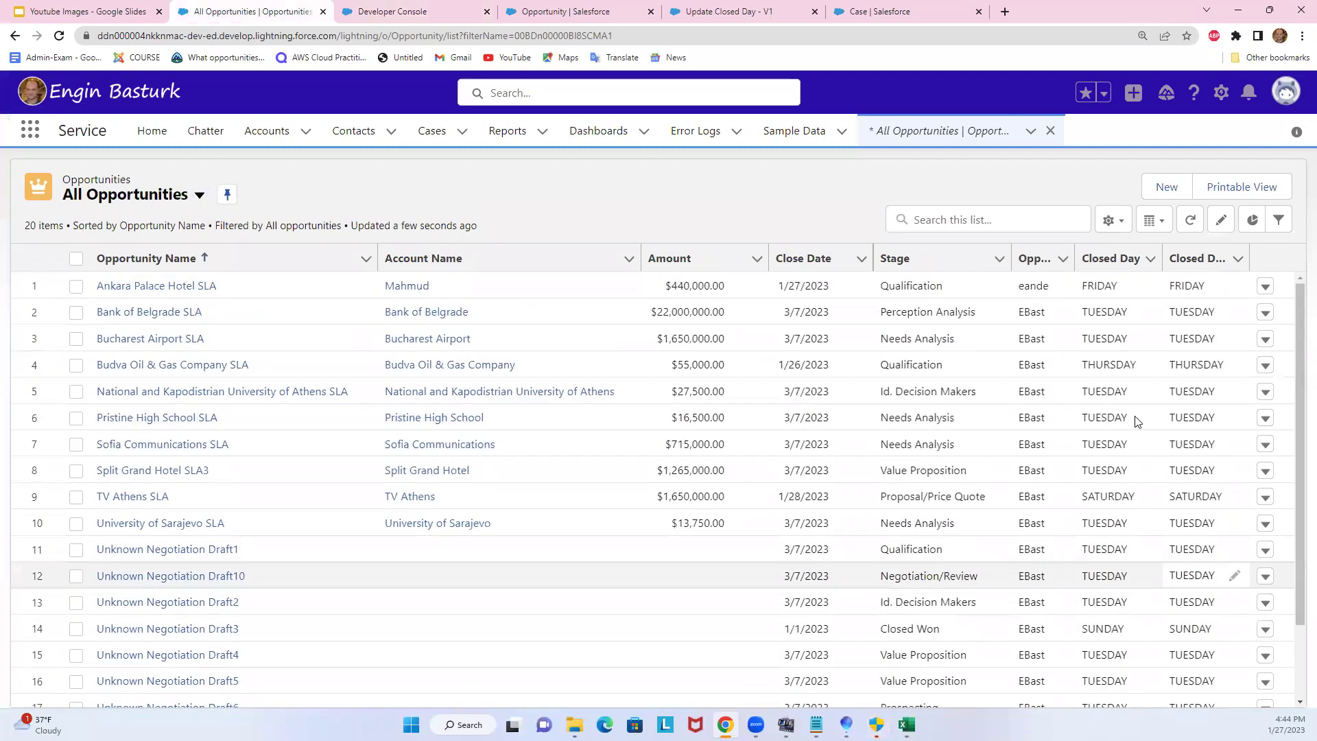